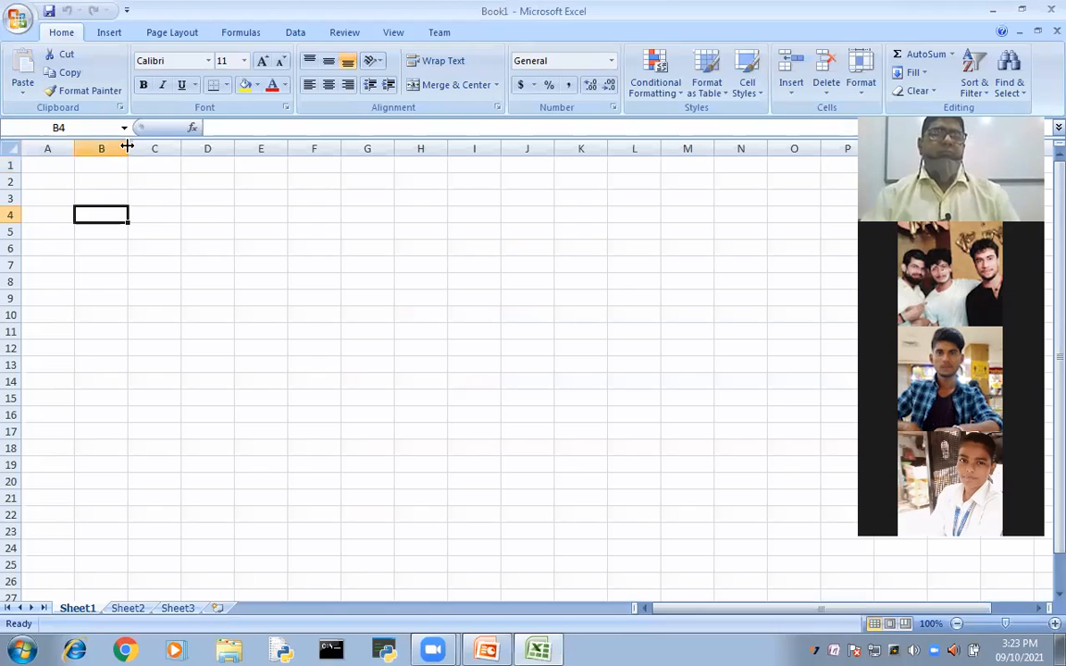
Widen column B on the blank sheet to about double width, and open the recent workbook EXCERSIZE 1.
left_click_drag(128, 154, 181, 154)
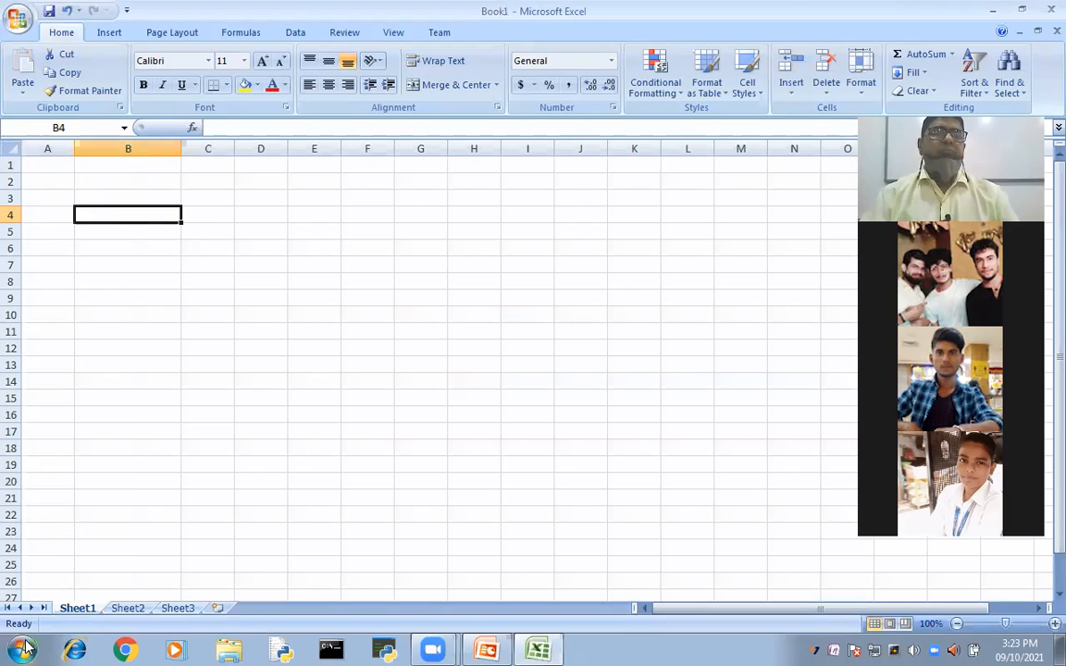
key("super")
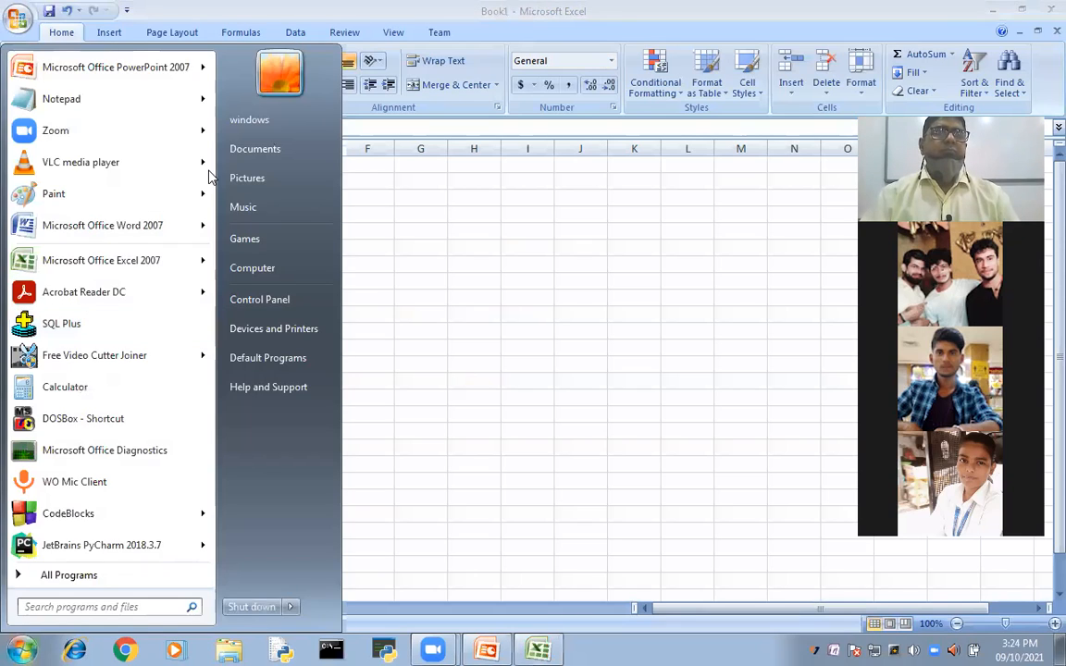
mouse_move(207, 266)
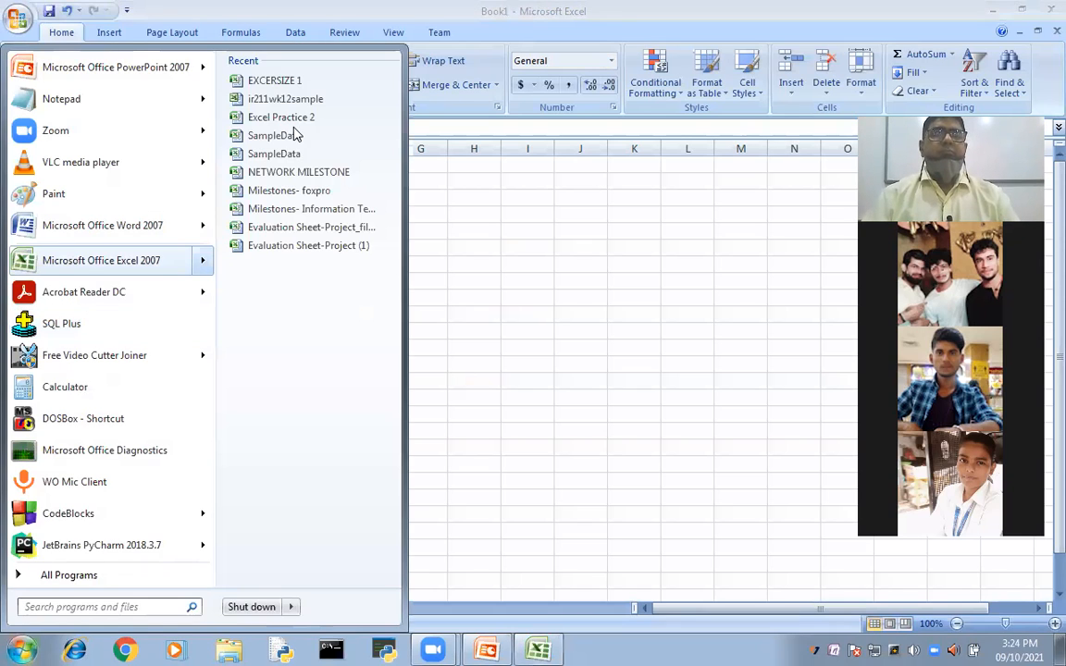
left_click(293, 80)
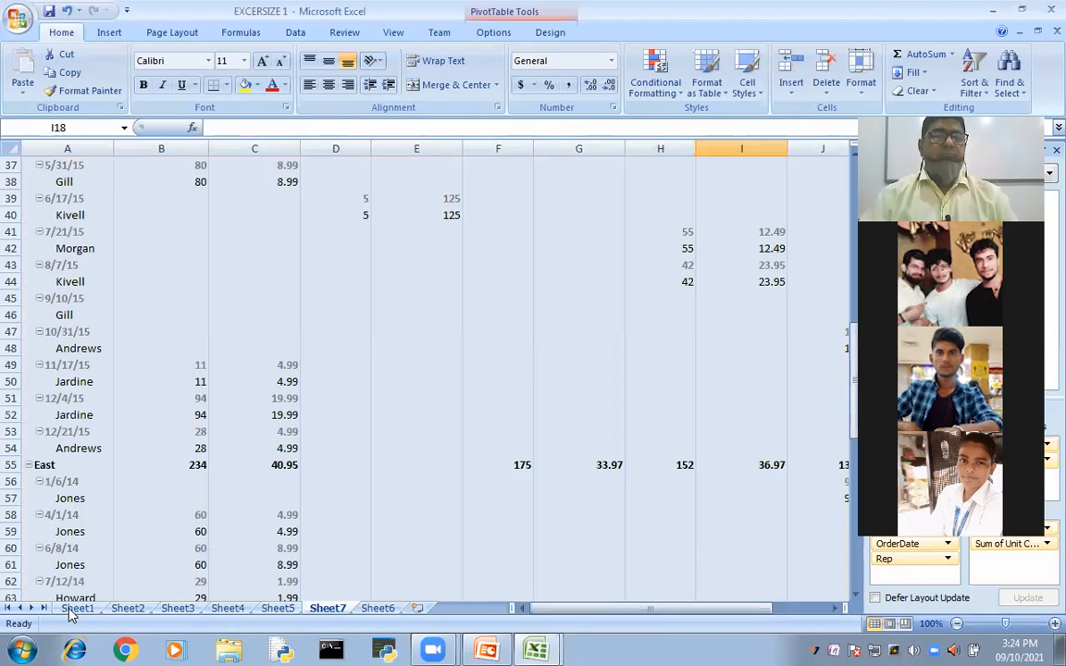
Copy the whole Rep column from Sheet6 of EXCERSIZE 1 and switch back to the Book1 workbook.
left_click(78, 608)
scroll(221, 499, "up", 11)
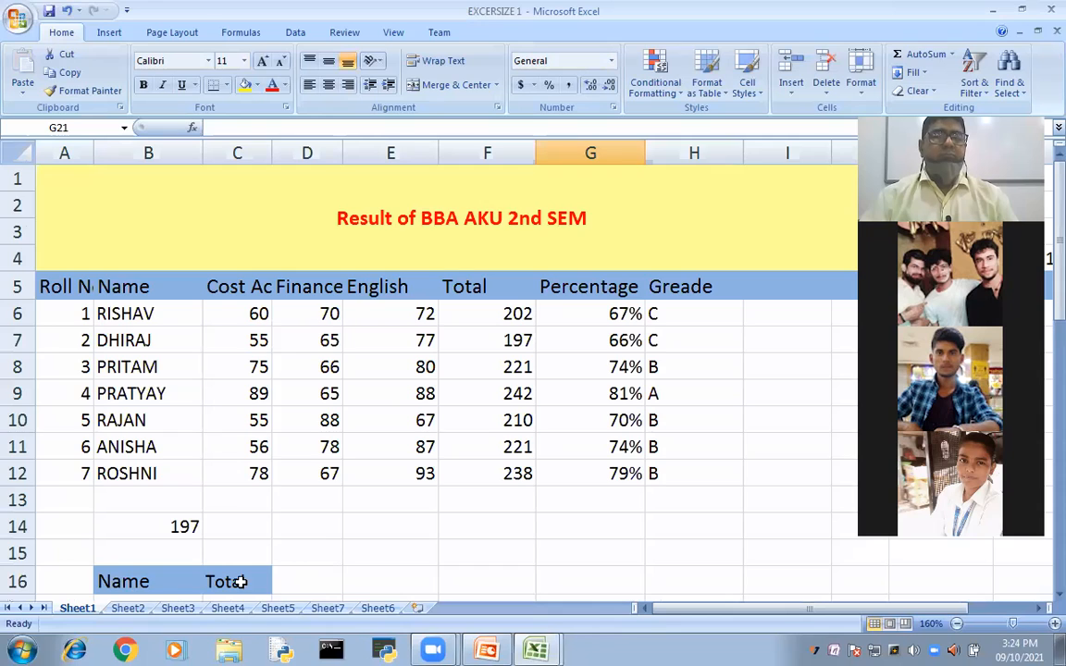
left_click(128, 608)
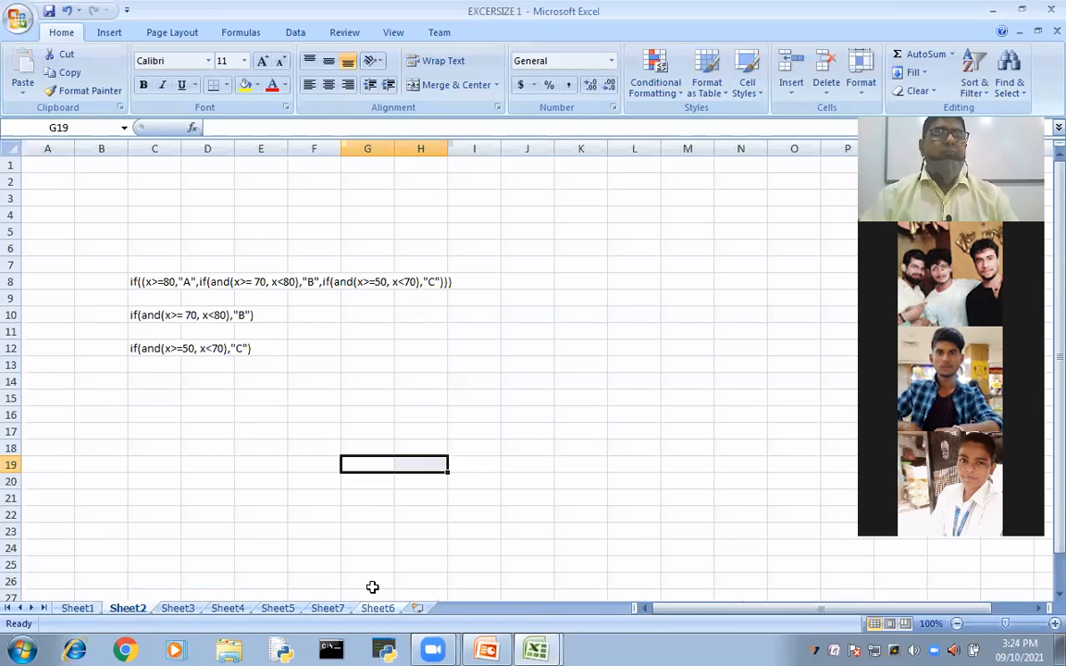
left_click(377, 608)
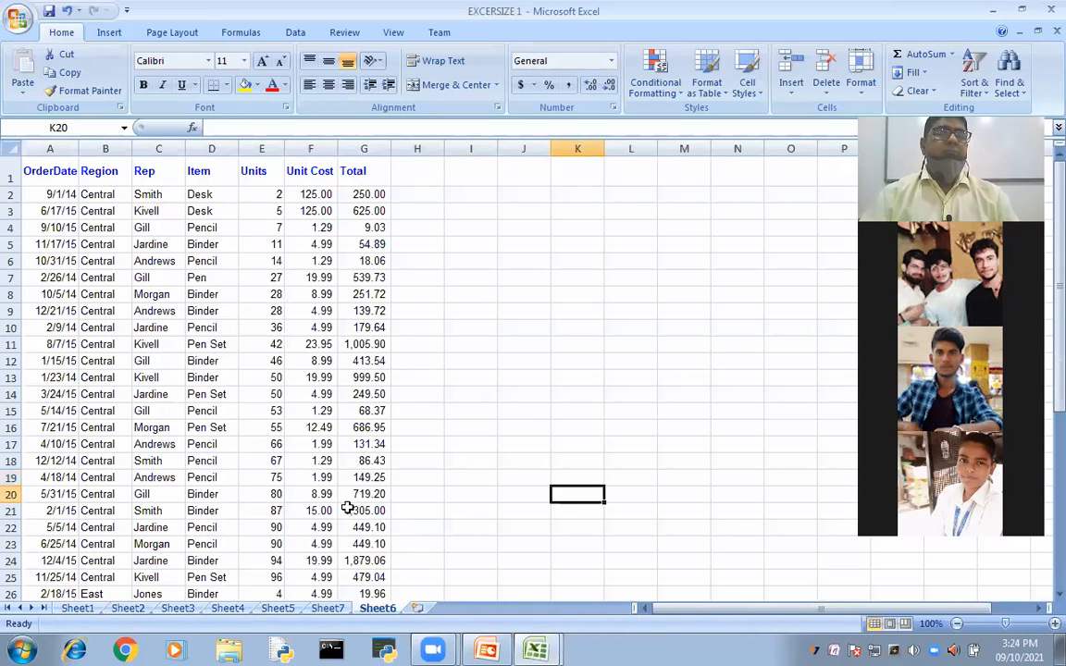
left_click(152, 149)
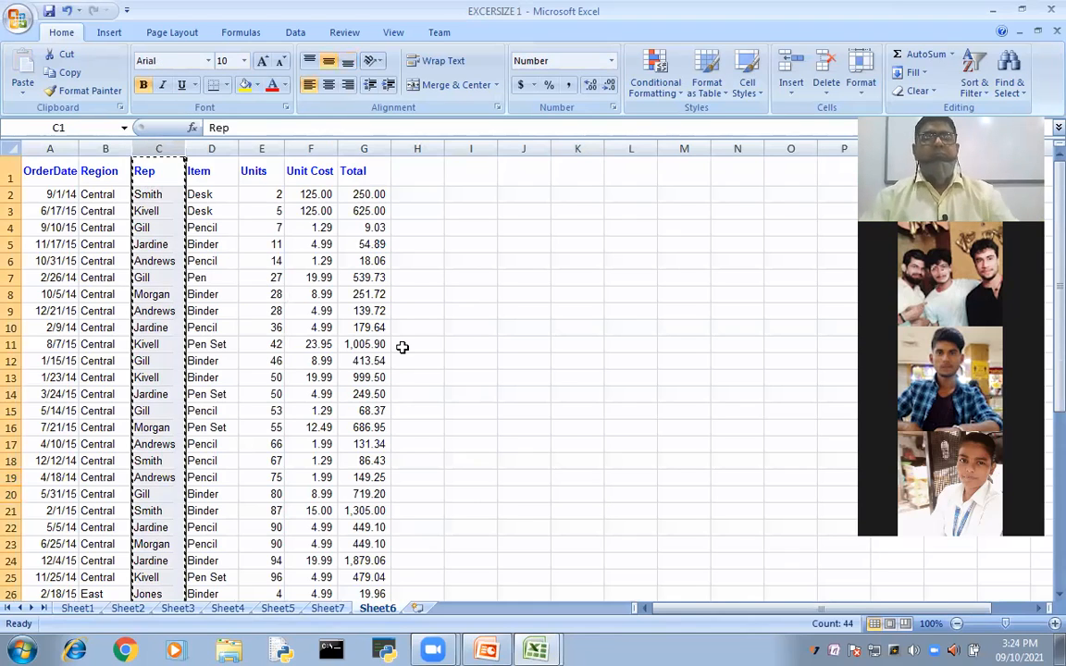
key("ctrl+c")
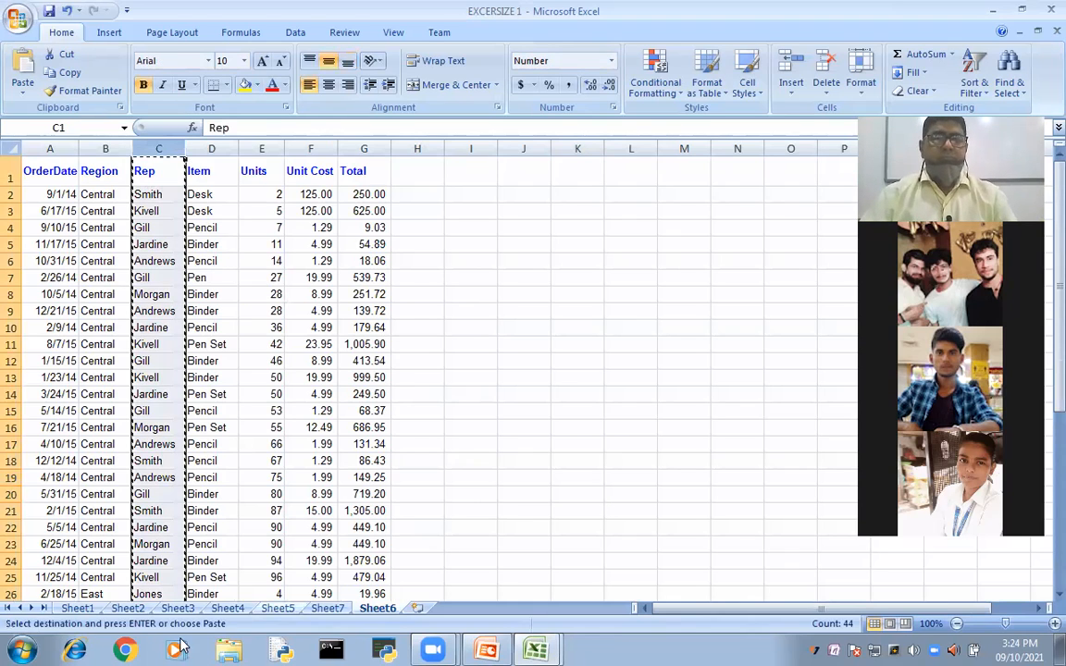
left_click(537, 648)
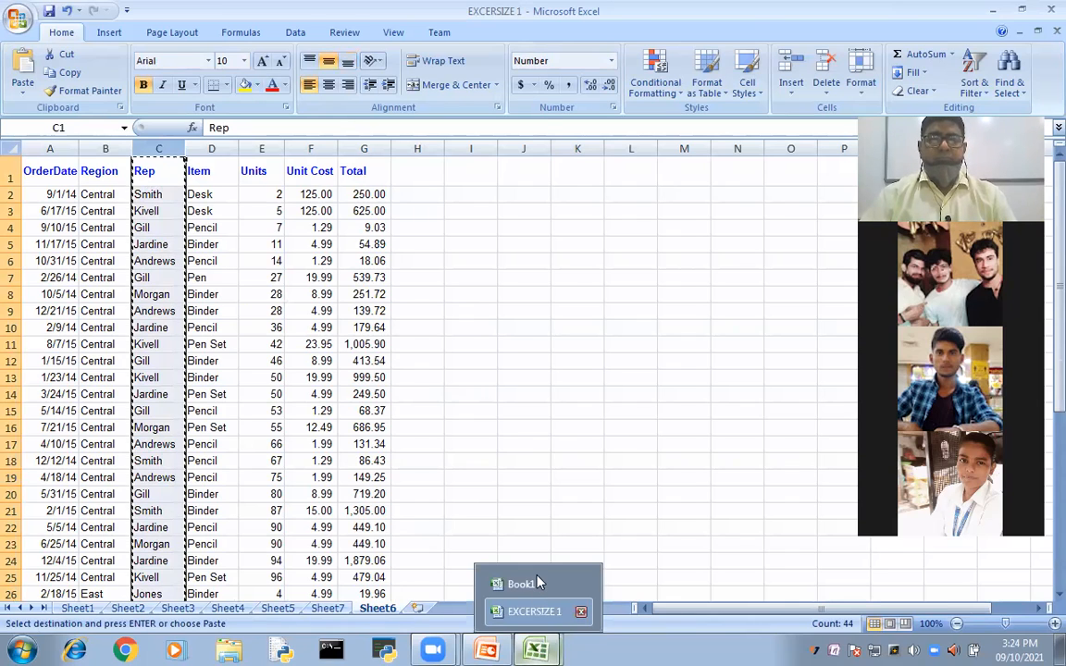
left_click(520, 584)
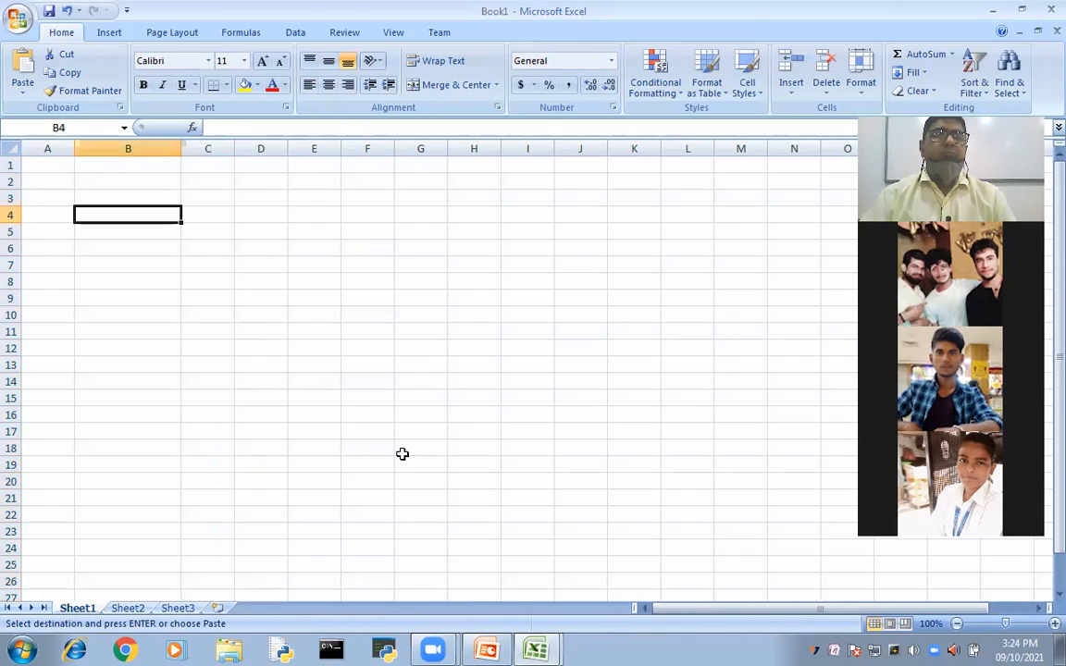
Try to paste the copied Rep column at cell B3 of Sheet1.
left_click(122, 195)
key("ctrl+v")
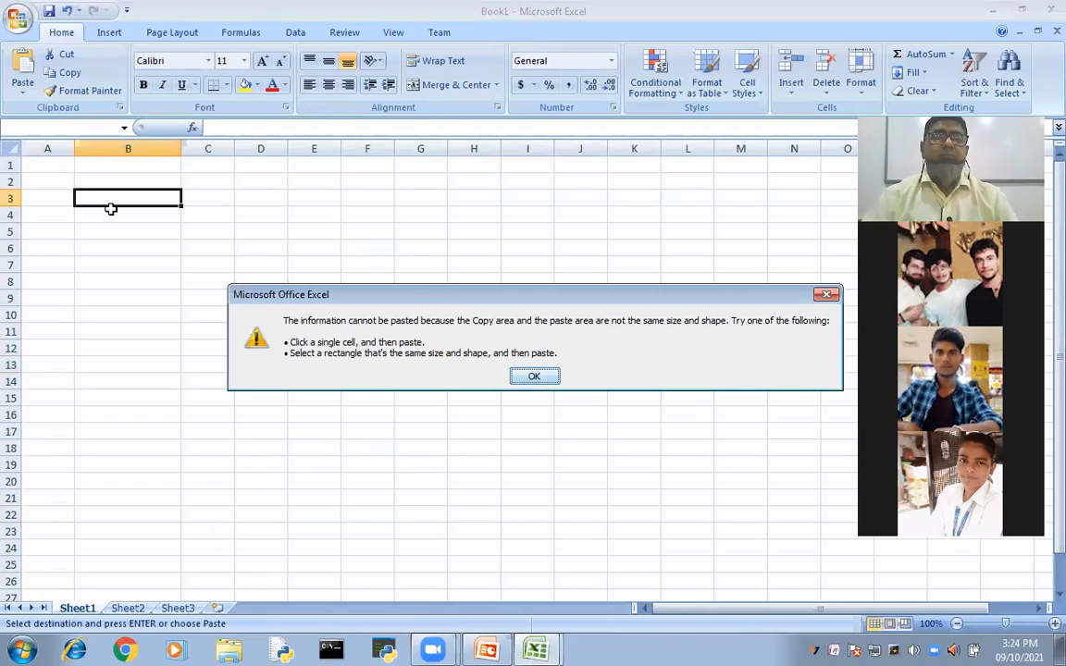
key("Return")
Paste the copied Rep column starting at cell B1 and auto-fit the width of column B.
left_click(139, 166)
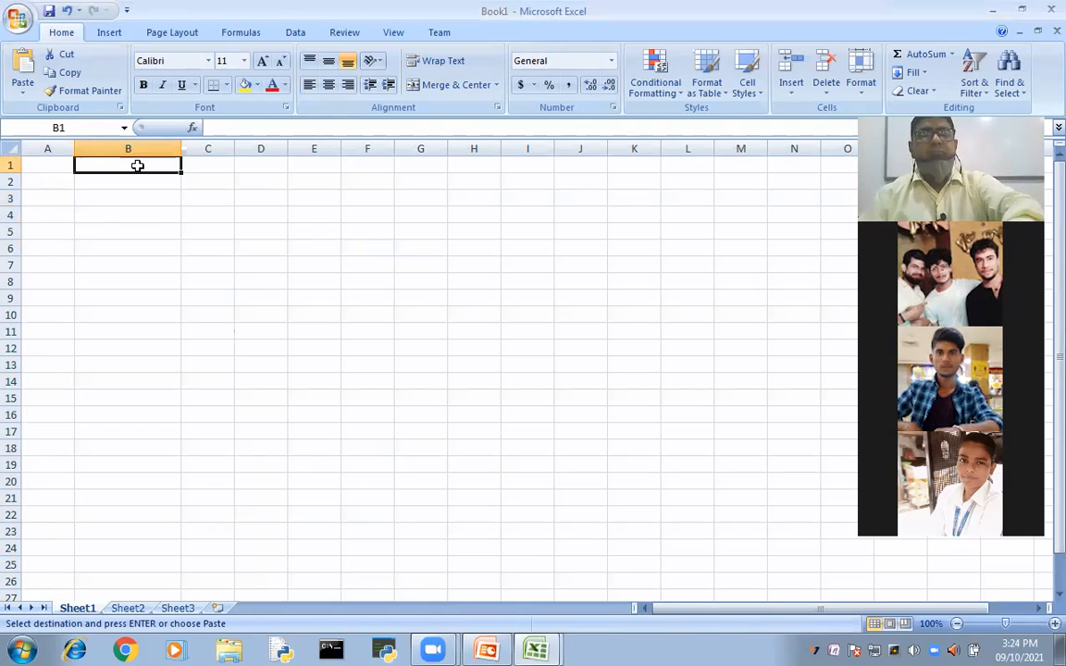
key("ctrl+v")
left_click(261, 298)
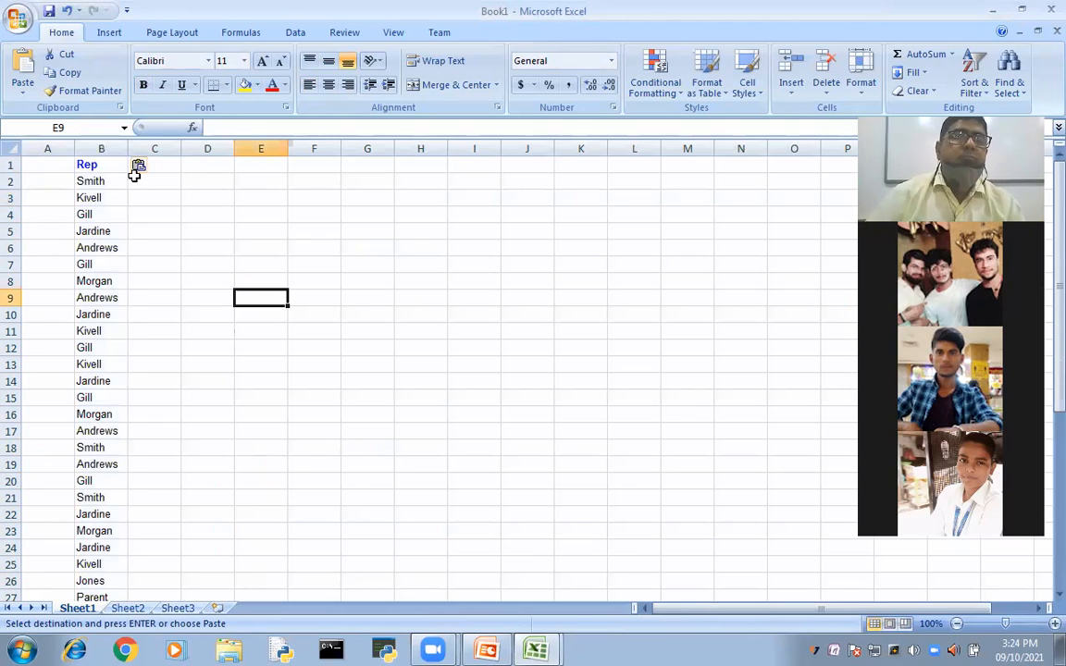
left_click(190, 262)
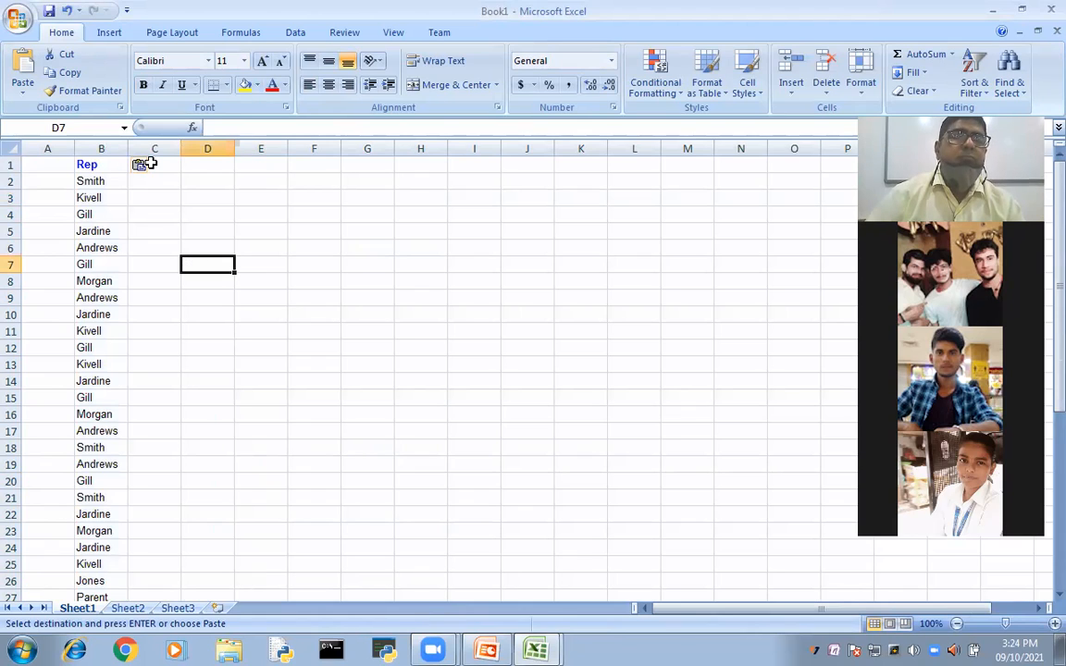
double_click(128, 148)
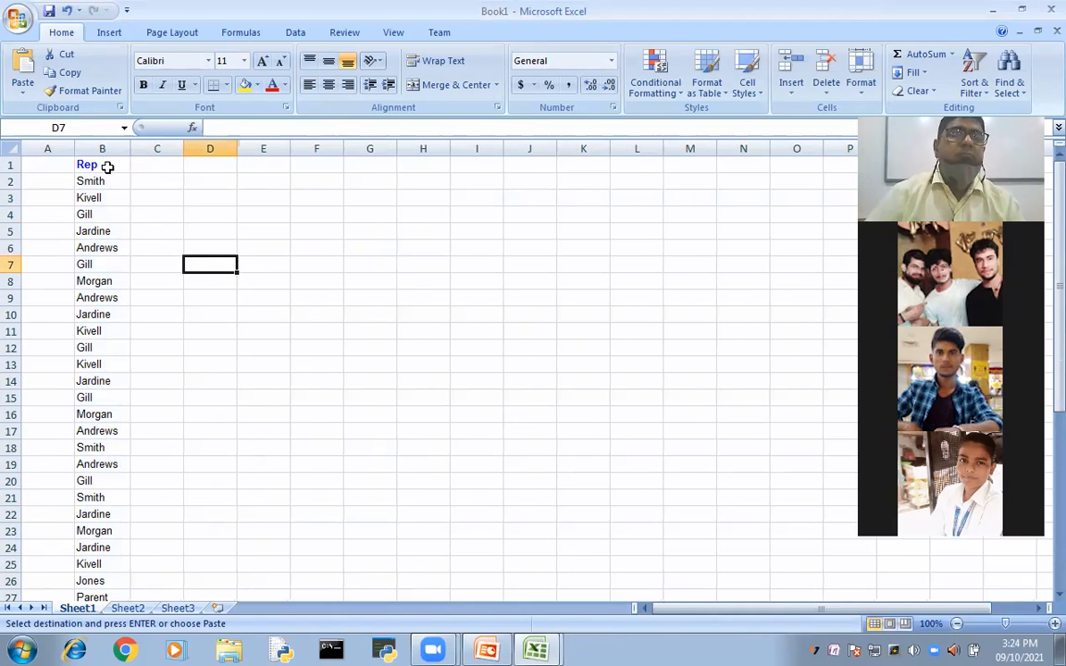
Replace the header in B1 with "student" and enter the header "batch" in C1.
double_click(108, 165)
key("BackSpace")
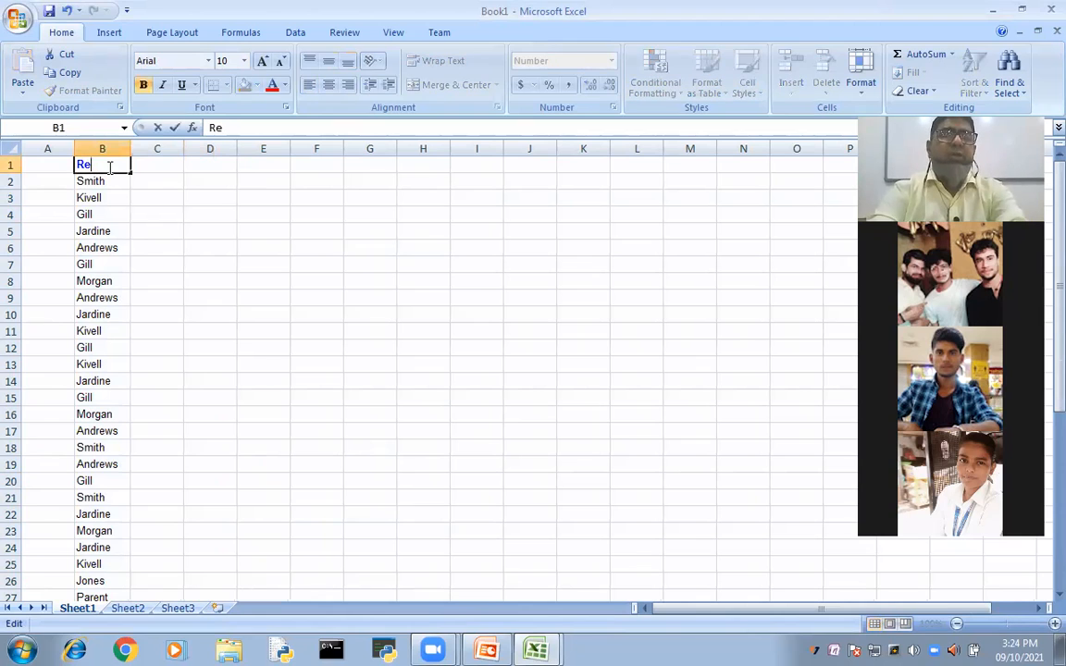
type("student")
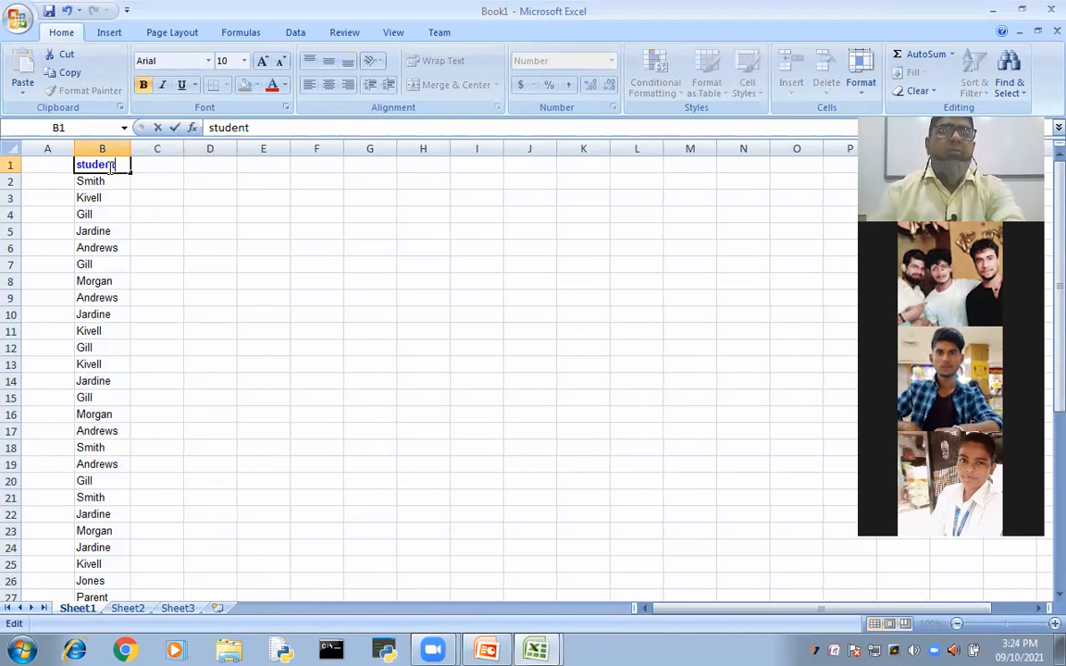
key("Tab")
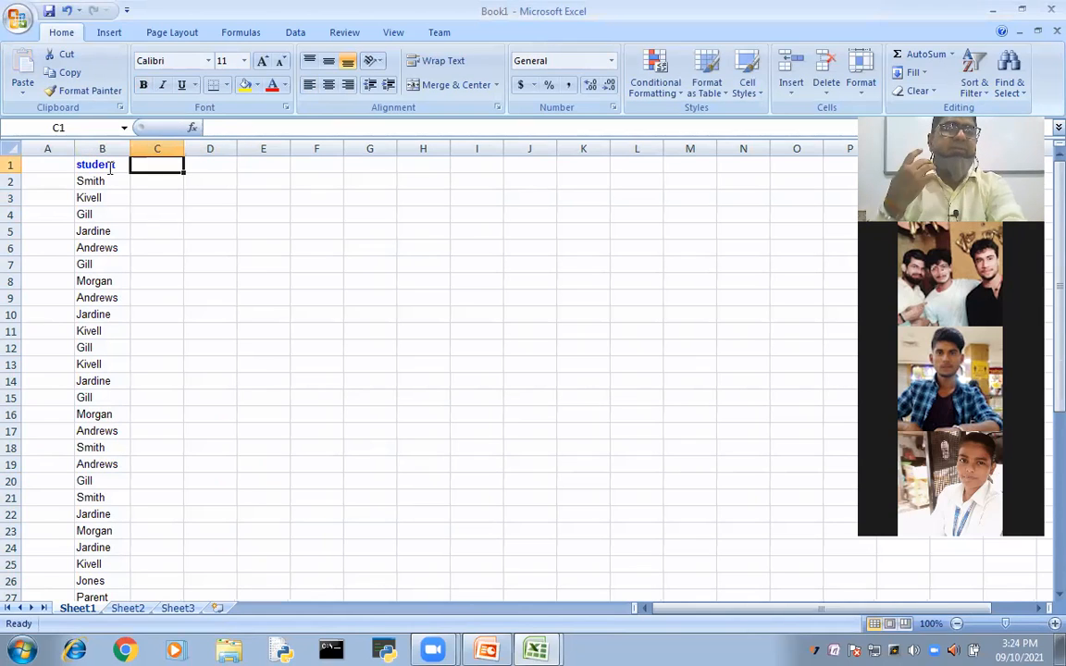
type("batch")
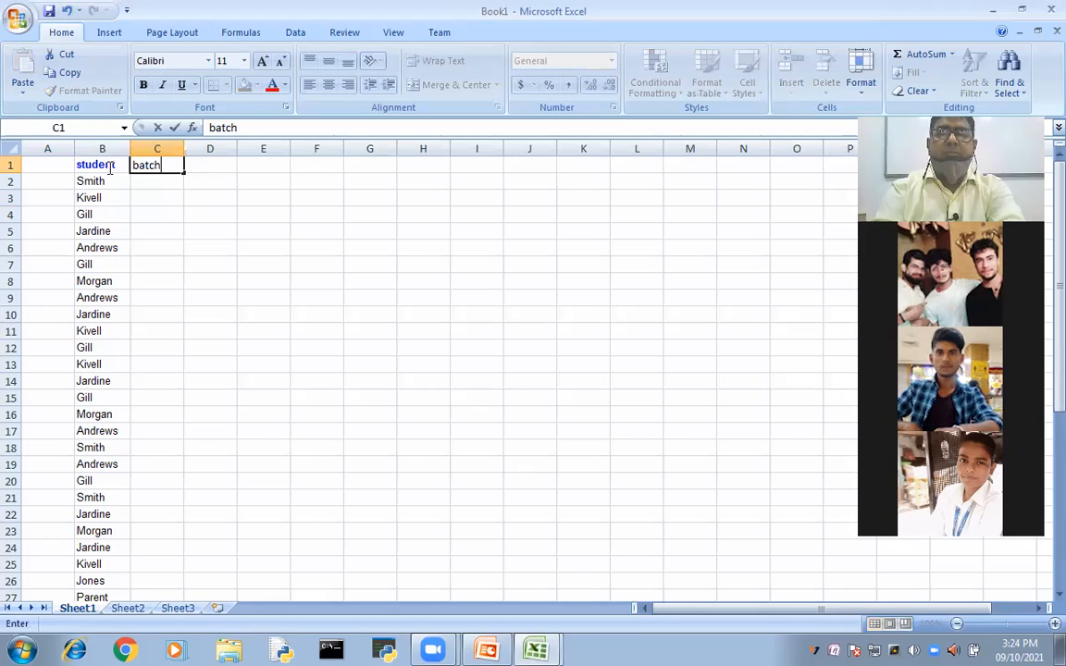
key("Return")
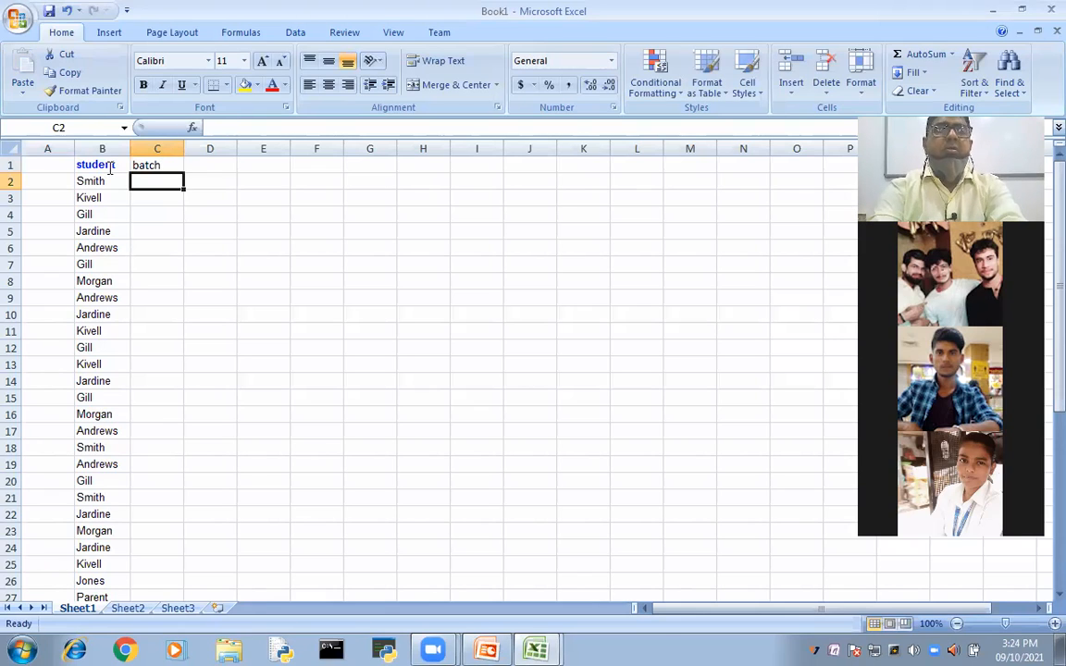
Enter the batch names BCA, B.SCIT and BBA in cells C2 to C4.
type("BCA")
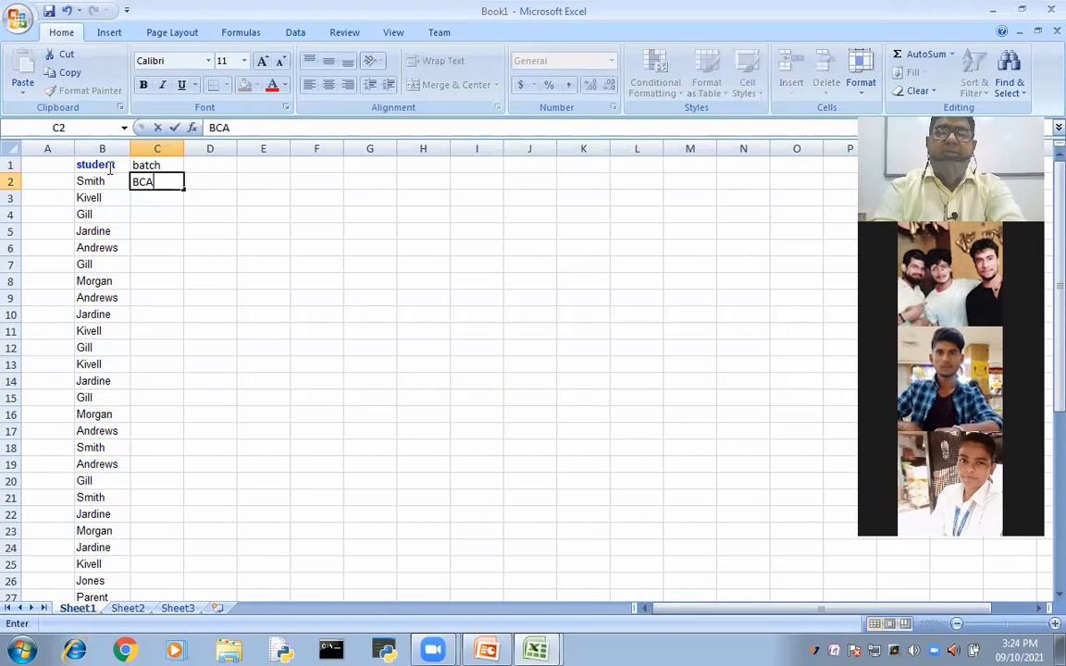
key("Return")
type("S")
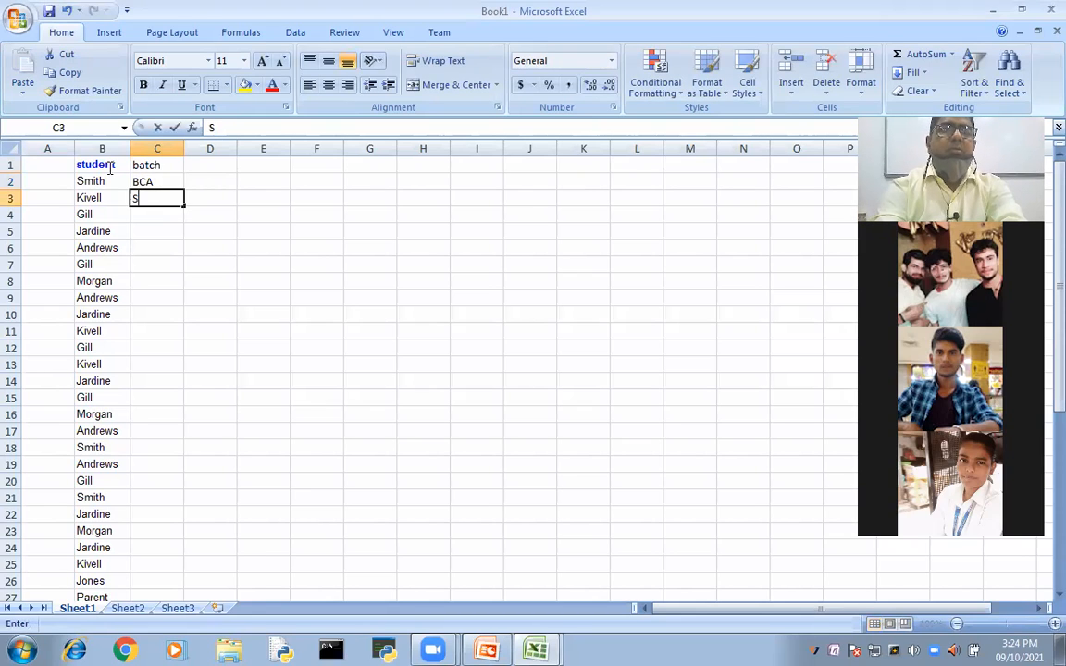
key("BackSpace")
type("B.")
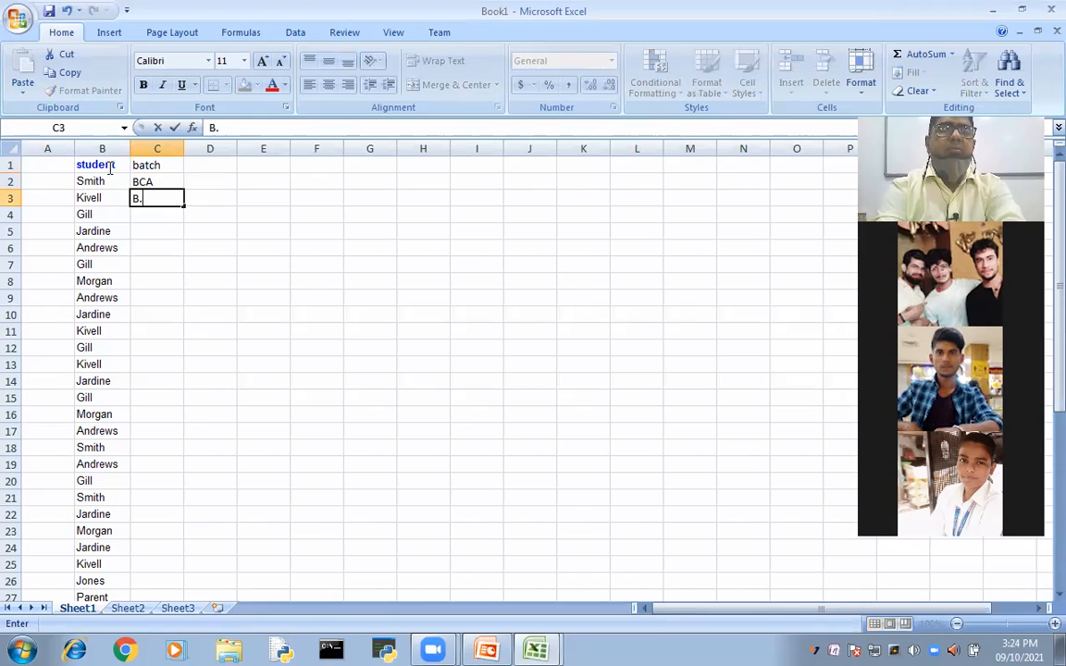
key("BackSpace")
type(".SCIT")
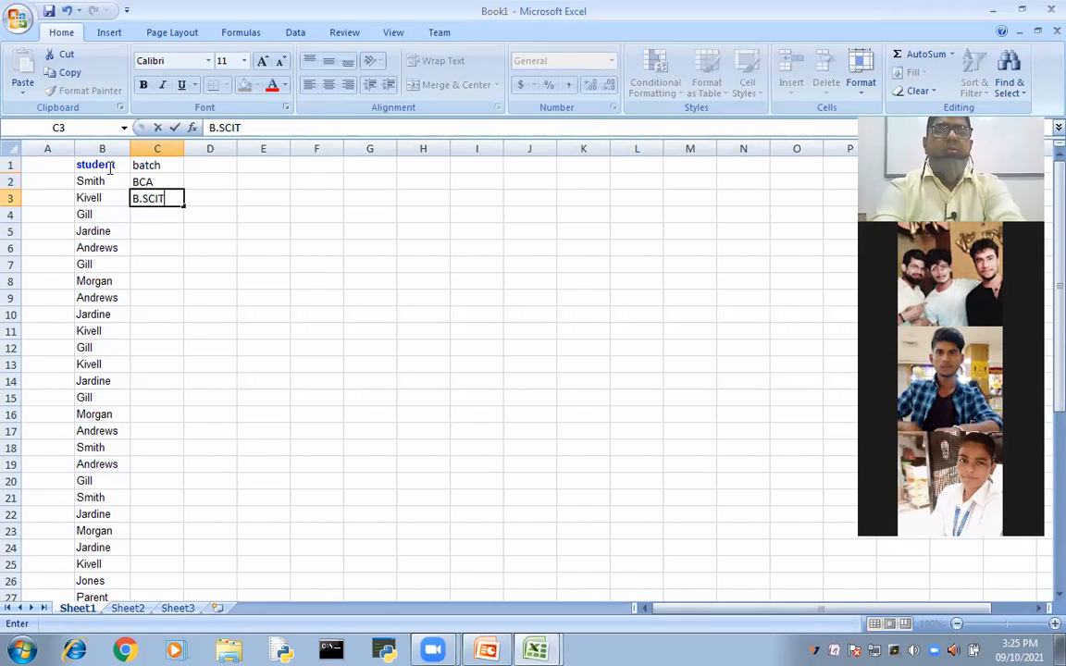
key("Return")
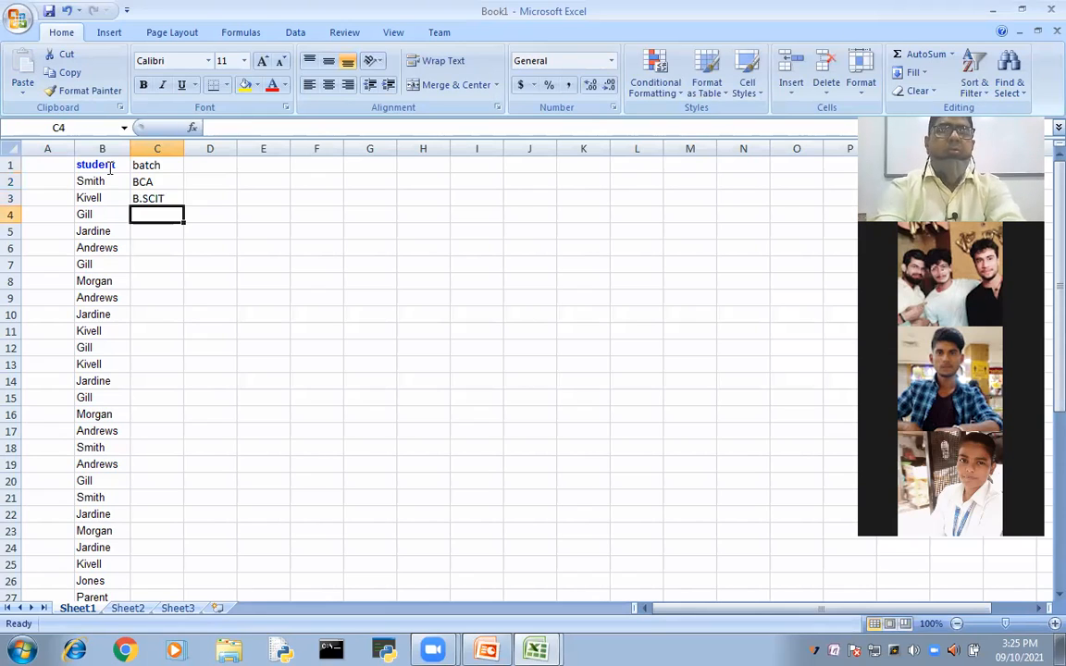
type("B")
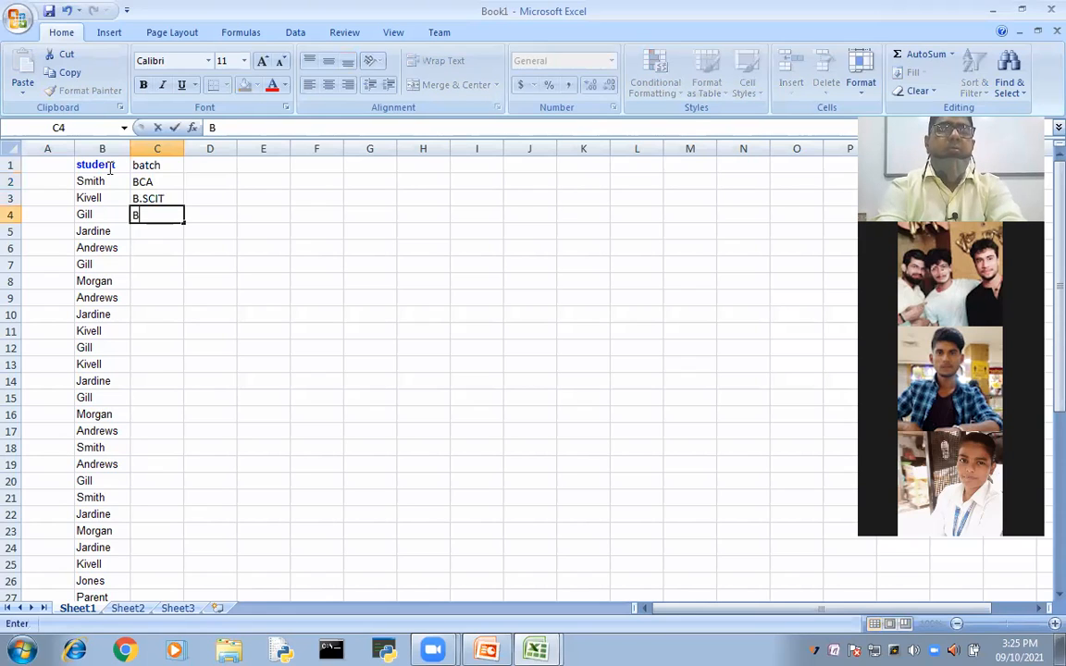
type("BA")
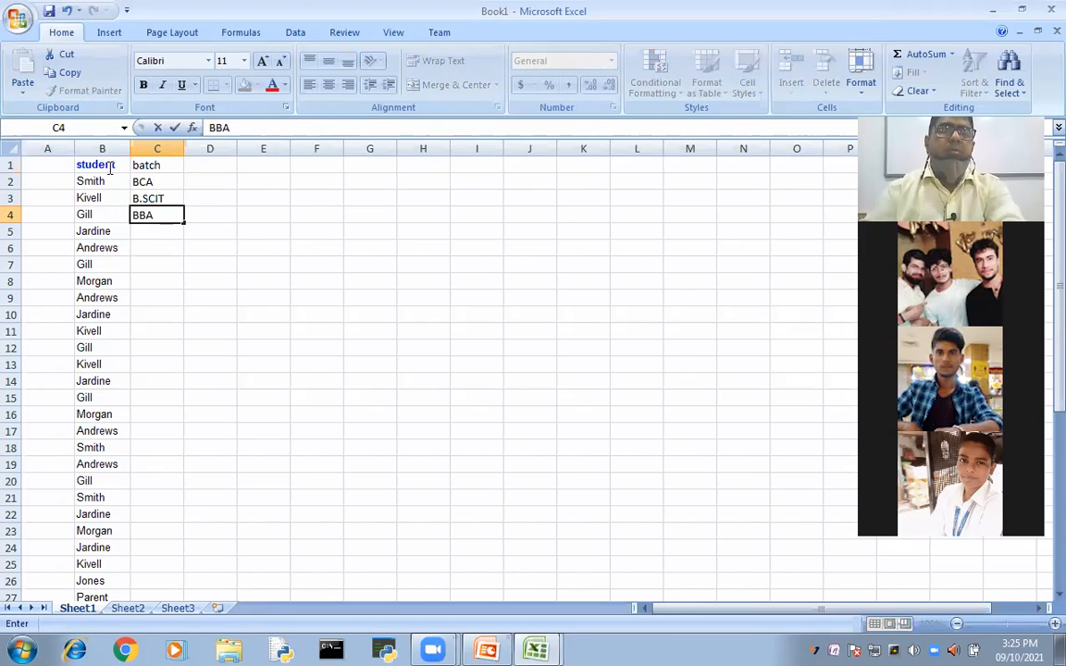
left_click(115, 348)
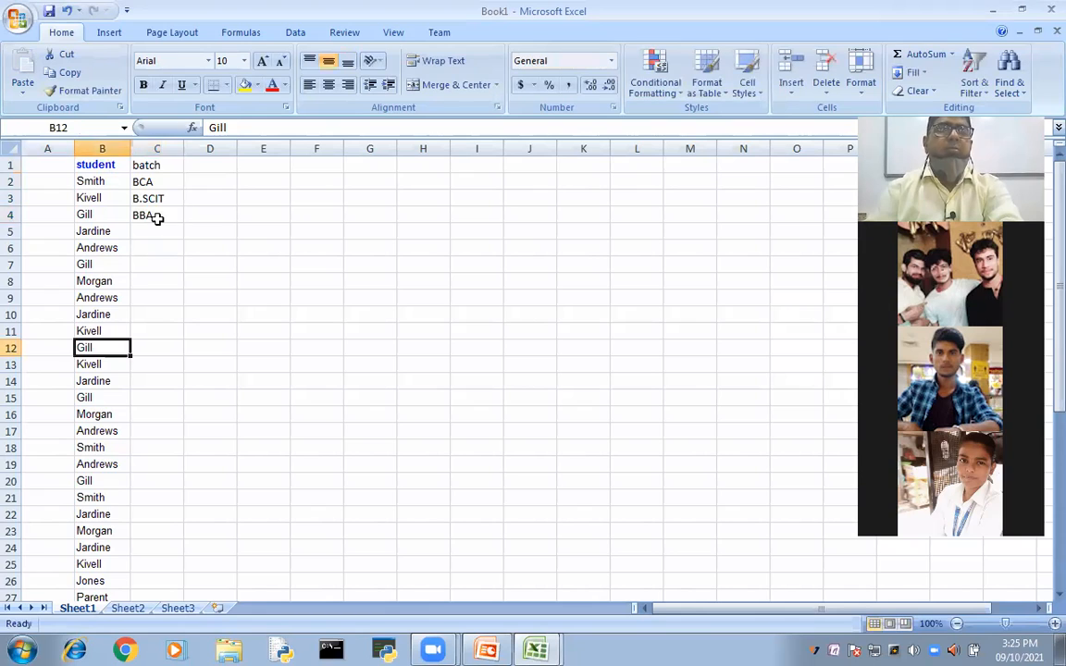
Fill the C2:C4 batch pattern down column C to the end of the student list.
left_click_drag(159, 214, 163, 184)
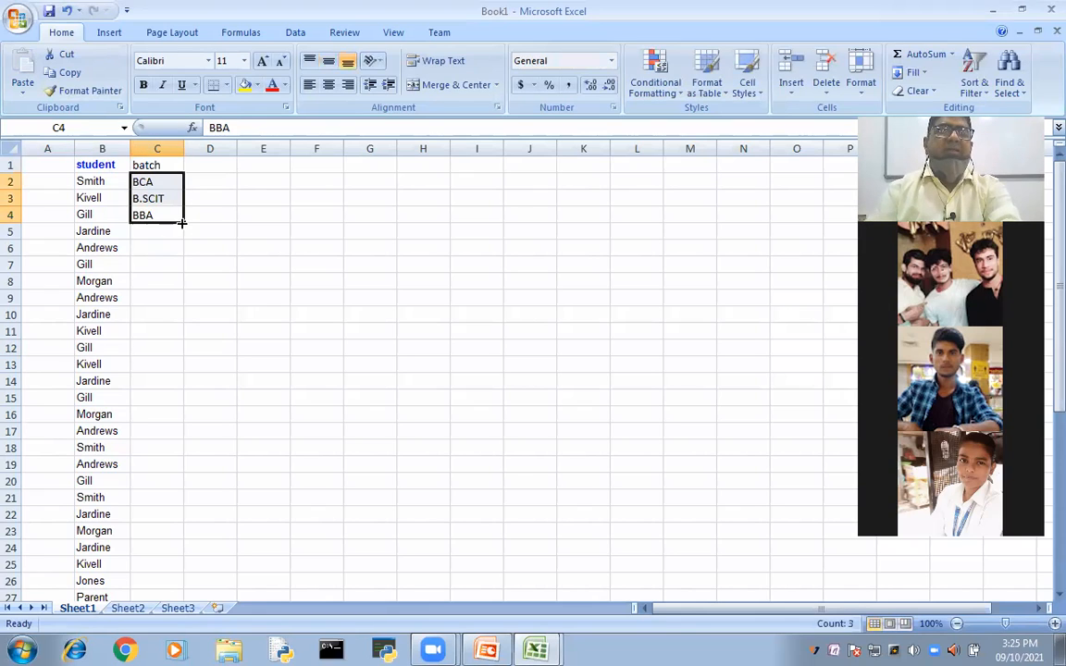
double_click(182, 223)
left_click(370, 330)
scroll(307, 405, "down", 5)
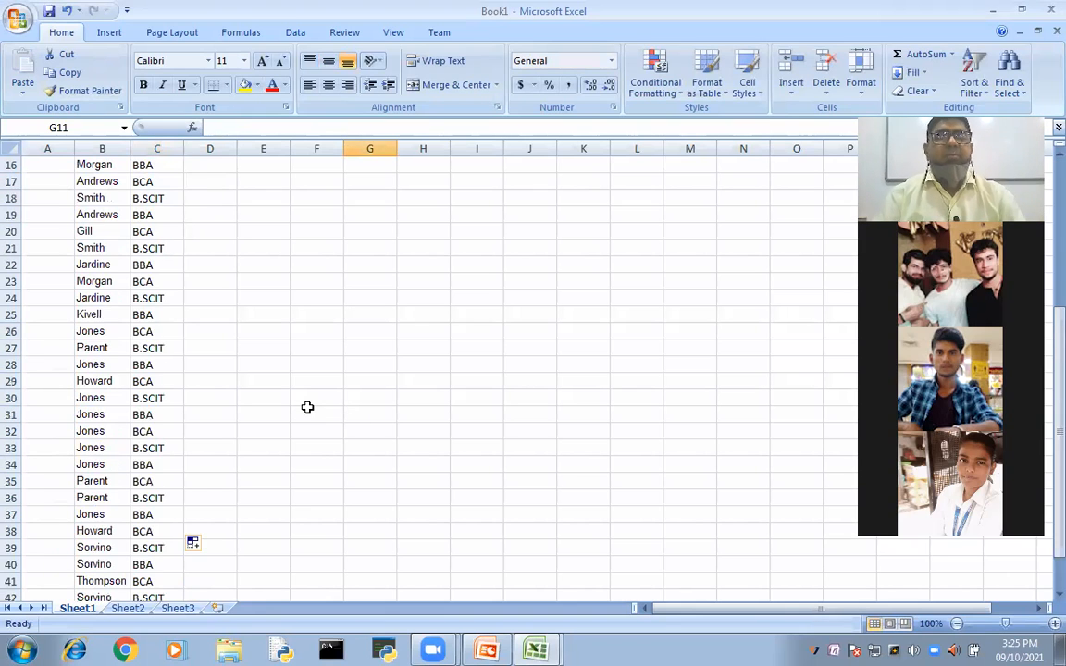
scroll(307, 407, "down", 3)
scroll(316, 407, "up", 8)
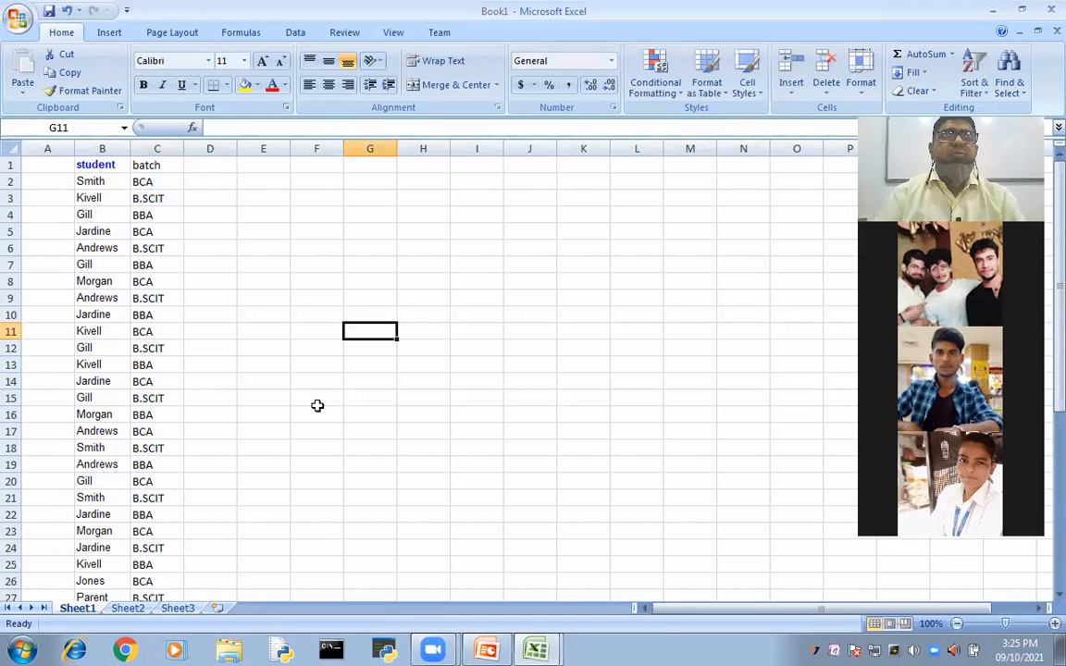
Enter the labels "NO. OF BCA" in cell E4 and "NO. OF B.SCIT" in cell E5.
left_click(256, 216)
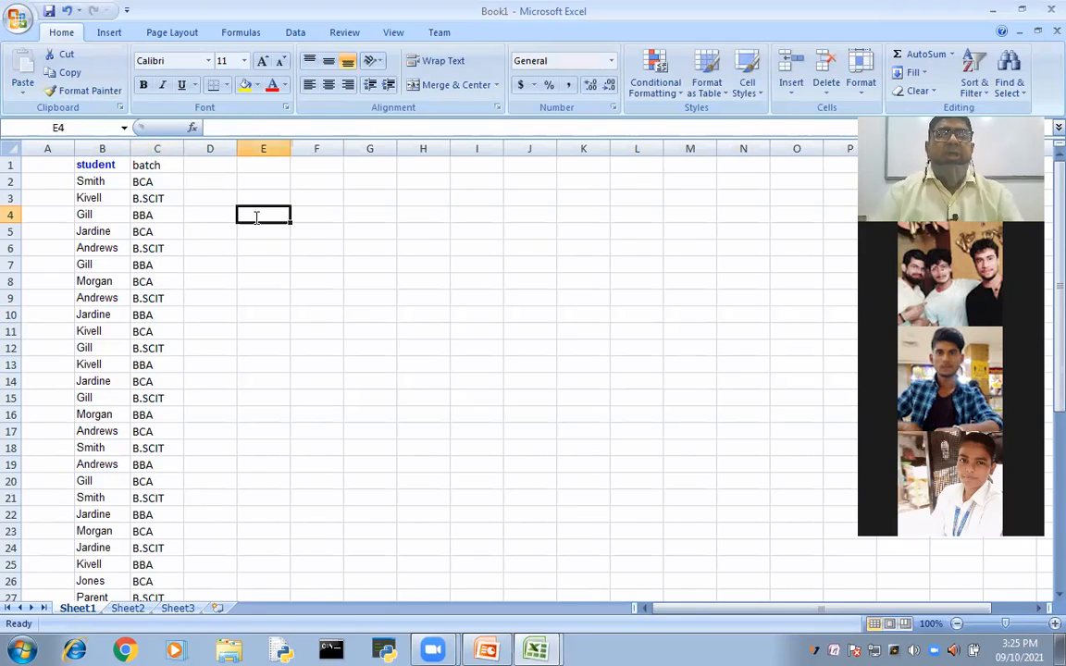
type("NO")
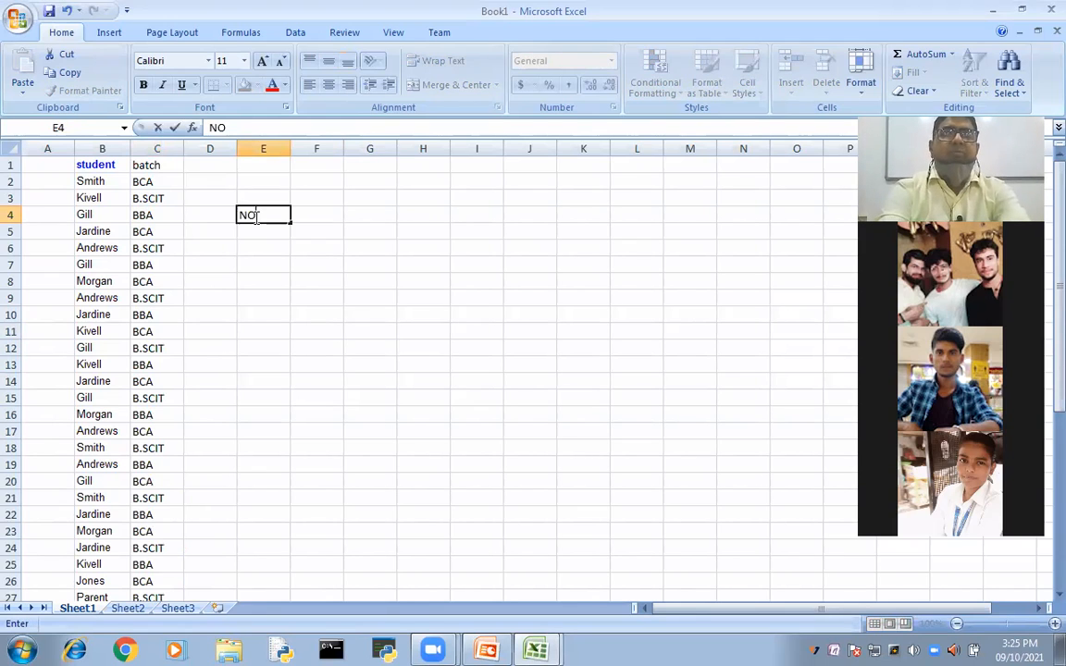
type(". OF BC")
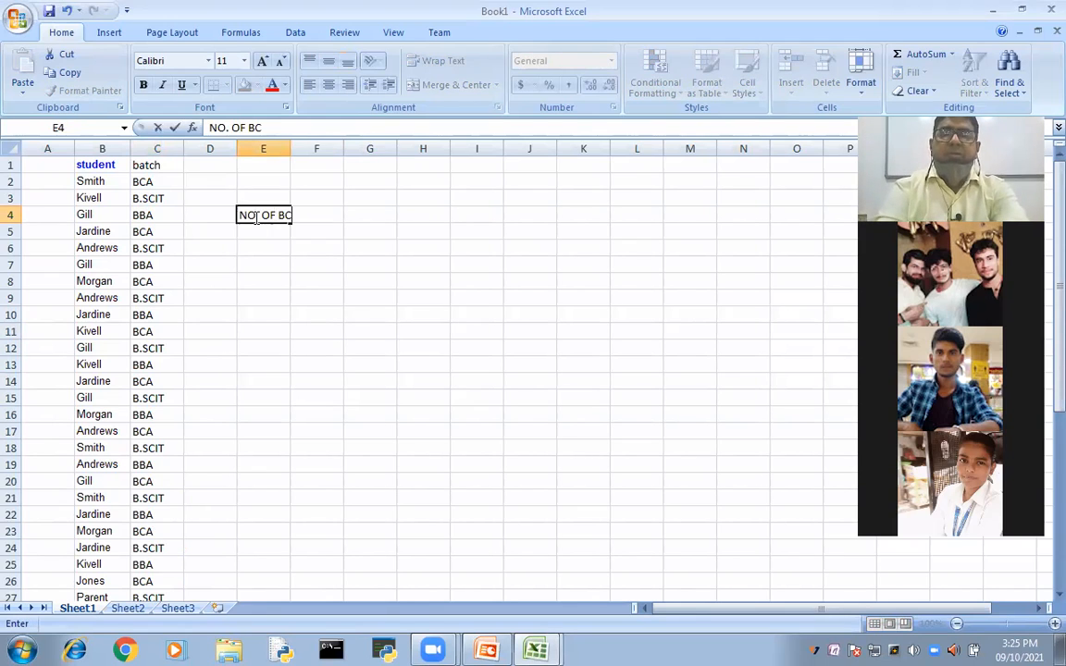
type("A")
key("Return")
type("NO")
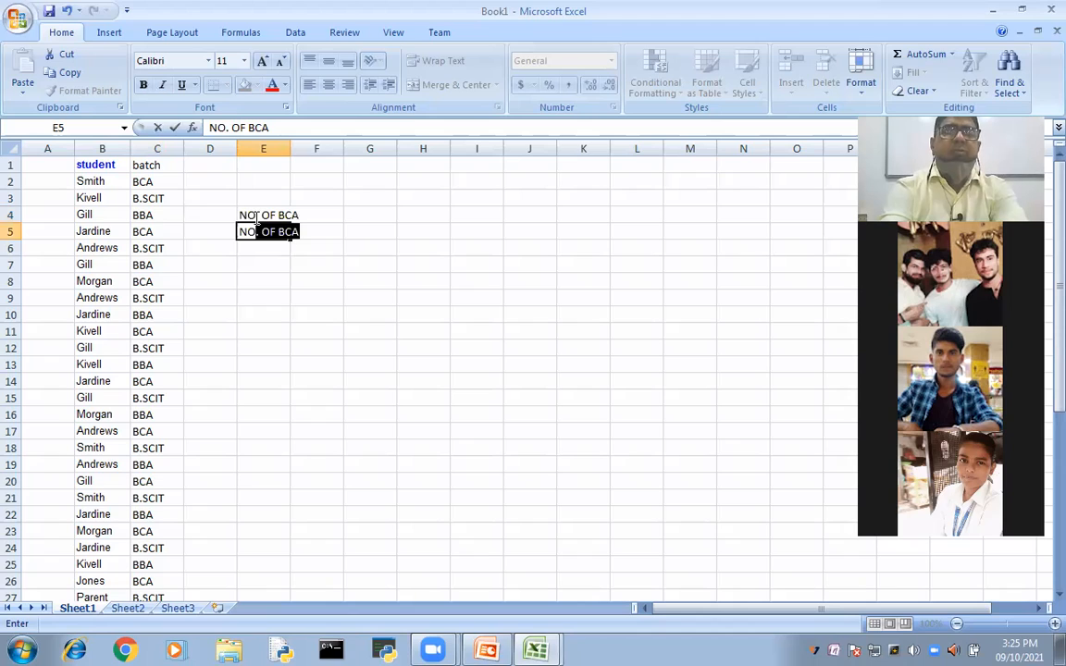
type(". OF B.")
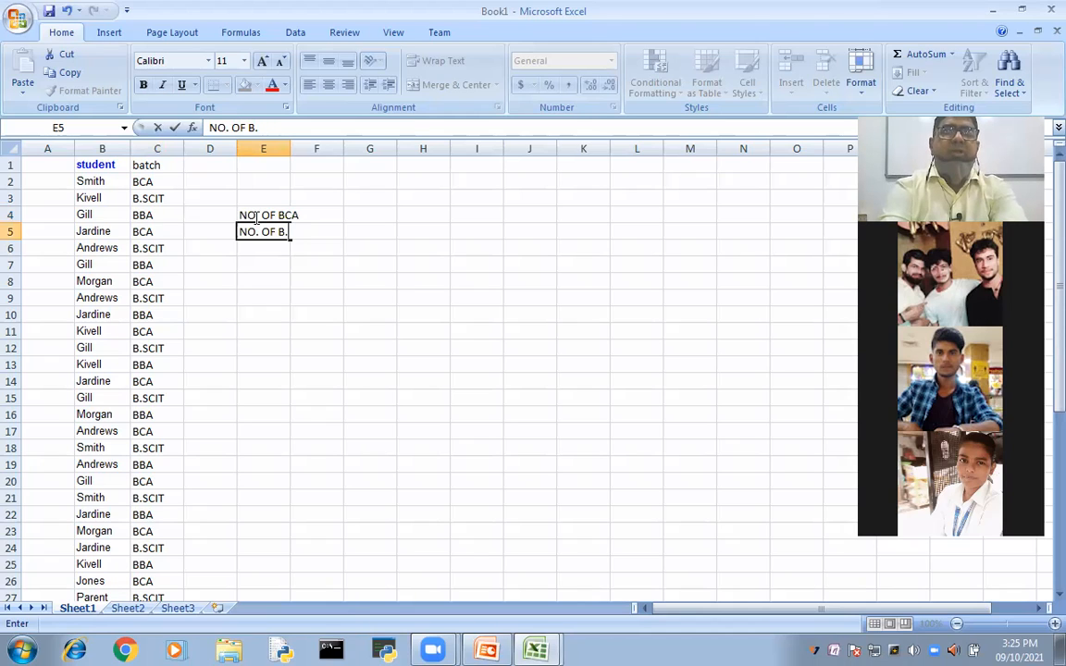
type("SCIT")
key("Return")
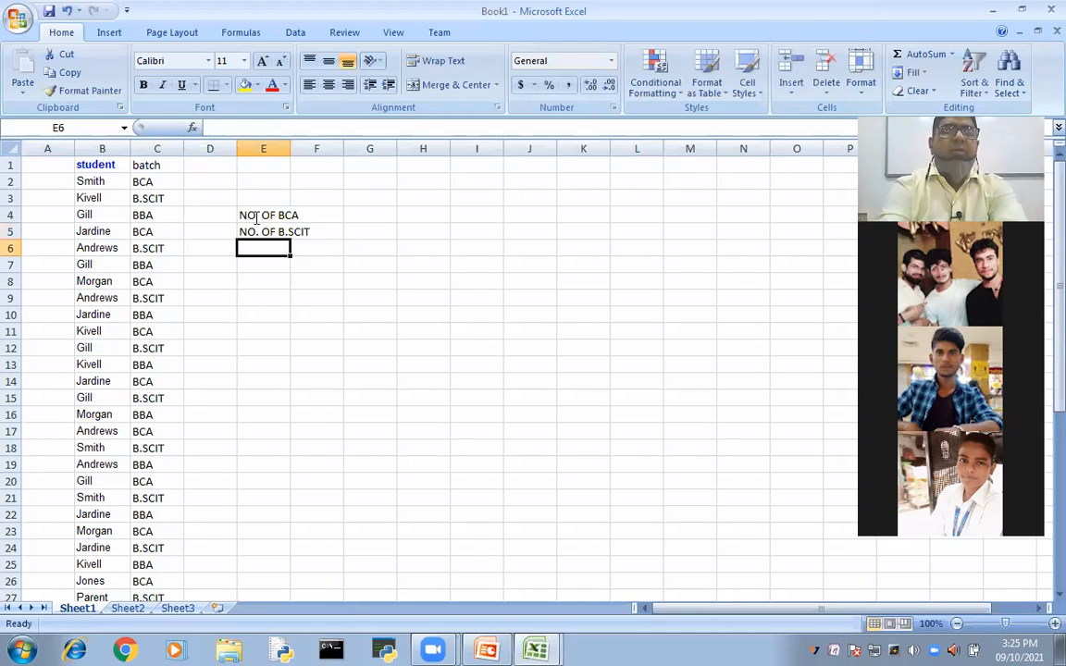
Enter the label "NO. OF BBA" in cell E6 and widen column E to fit its labels.
type("NO. O")
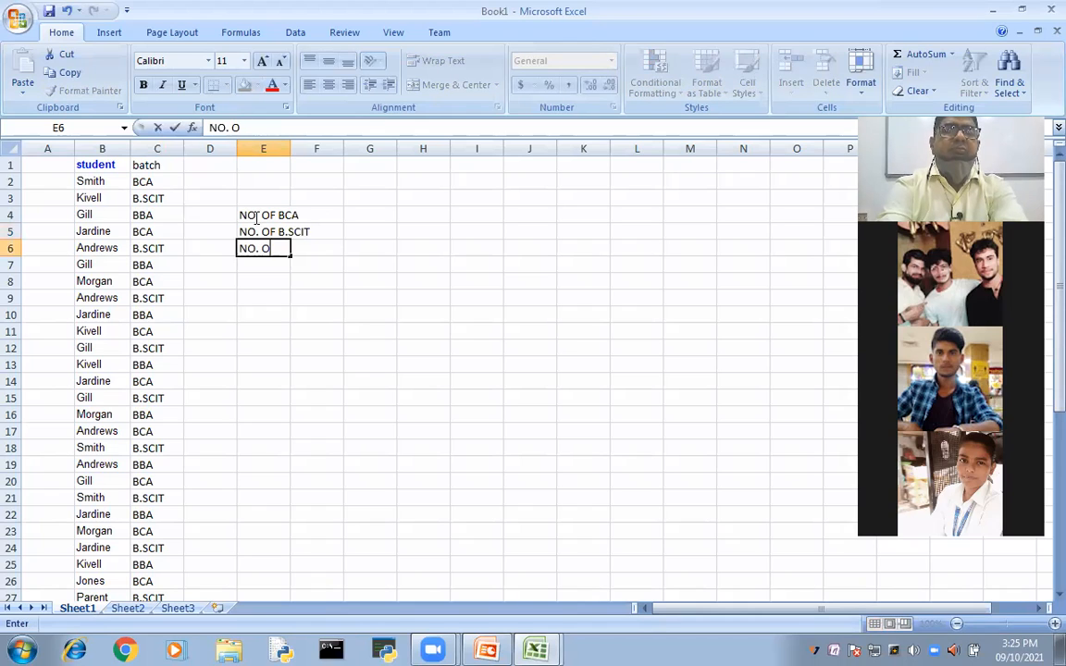
type("FB")
key("BackSpace")
type("B")
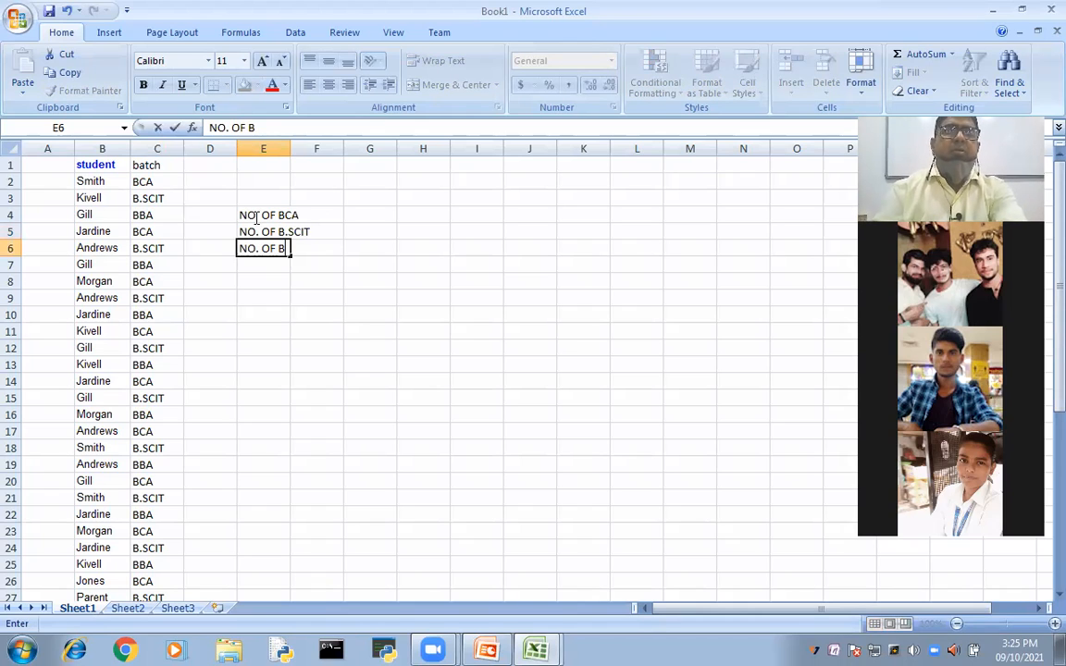
type("BA")
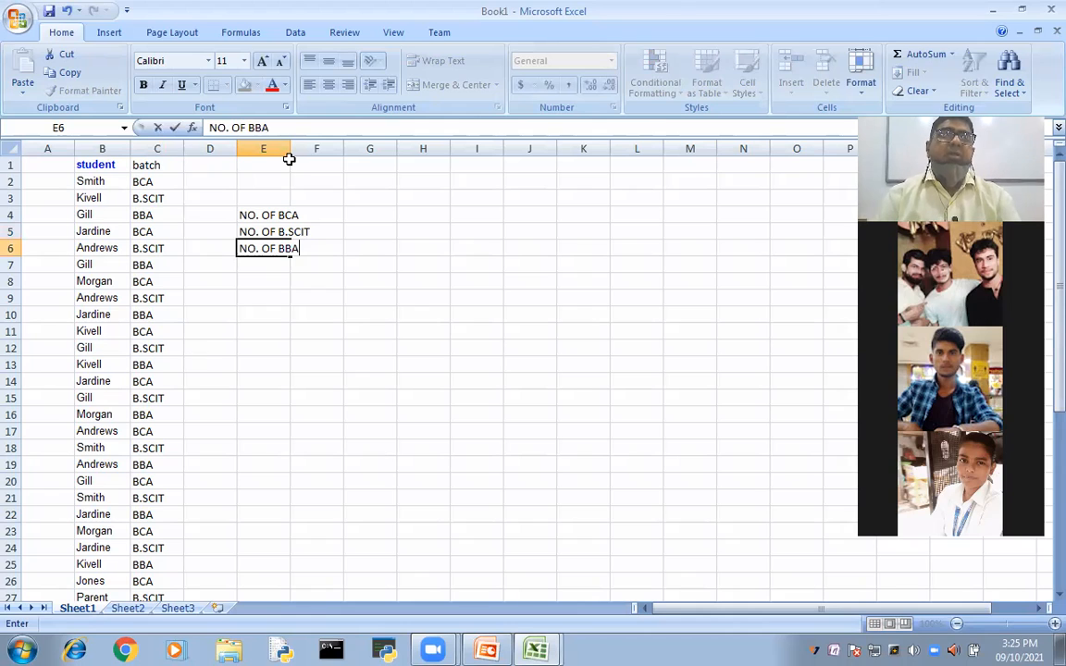
left_click(370, 397)
Begin a COUNTIF formula in cell F4 beside the BCA label.
double_click(350, 217)
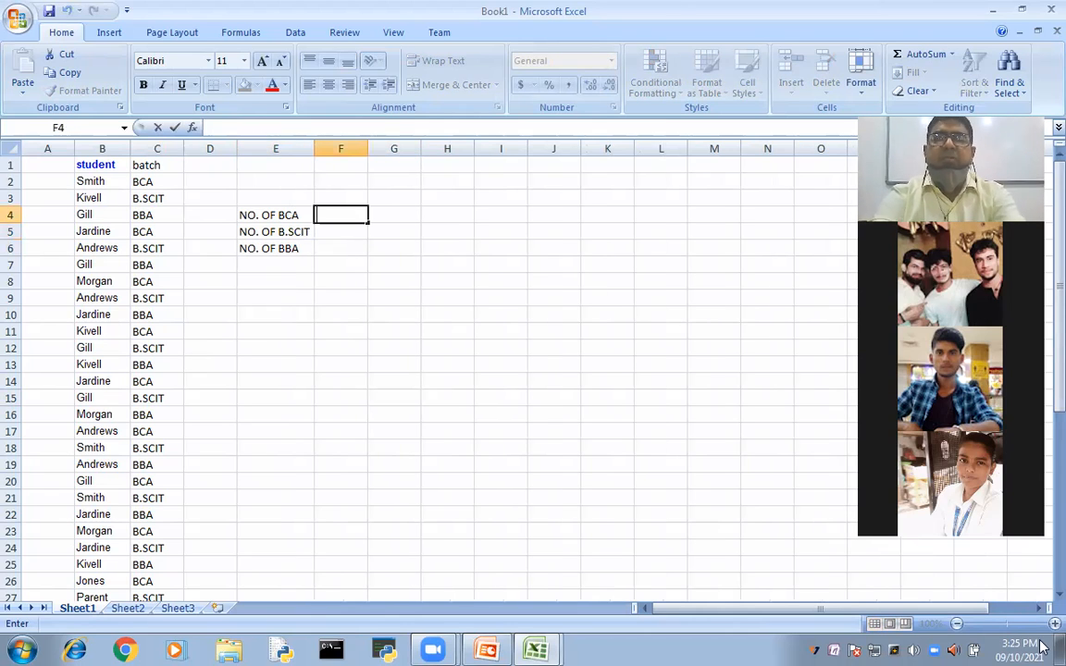
type("=")
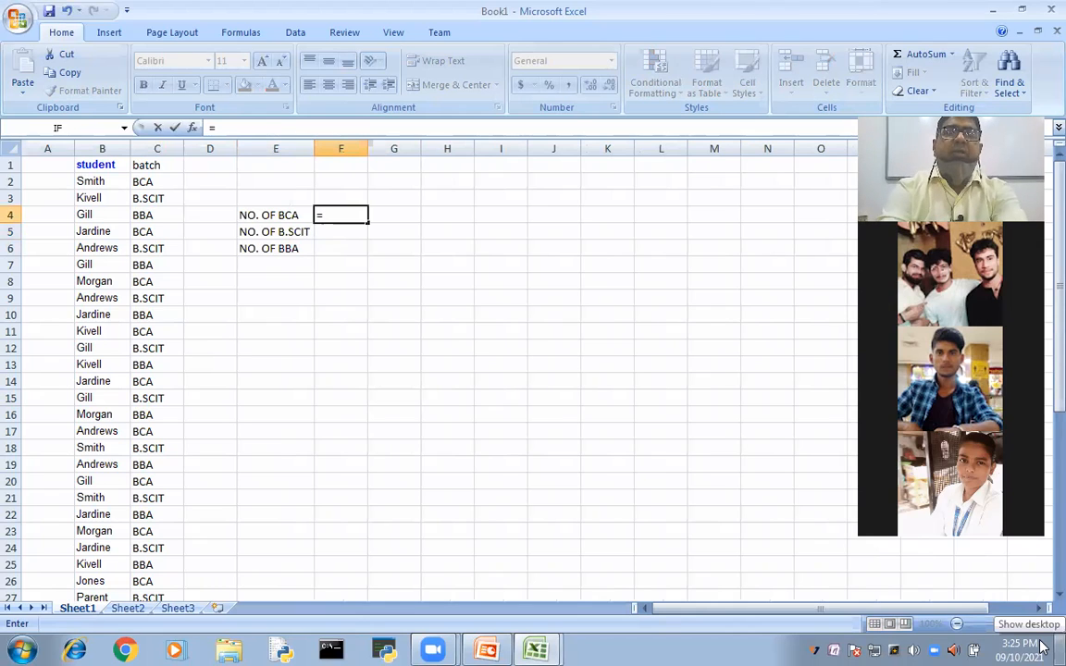
type("COUNTIF(")
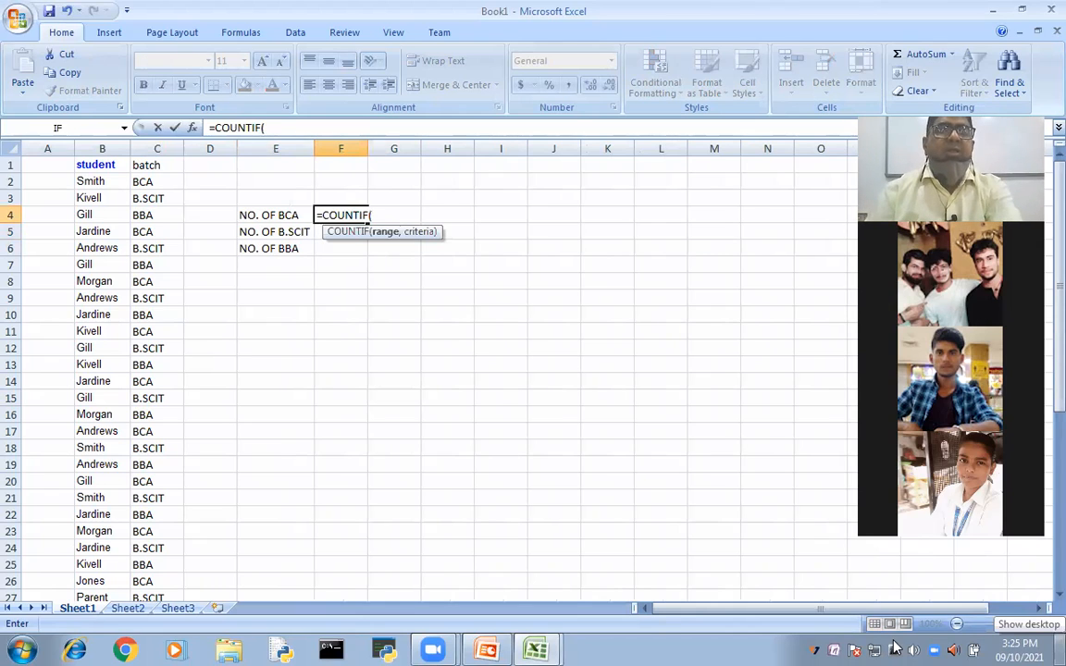
type("B")
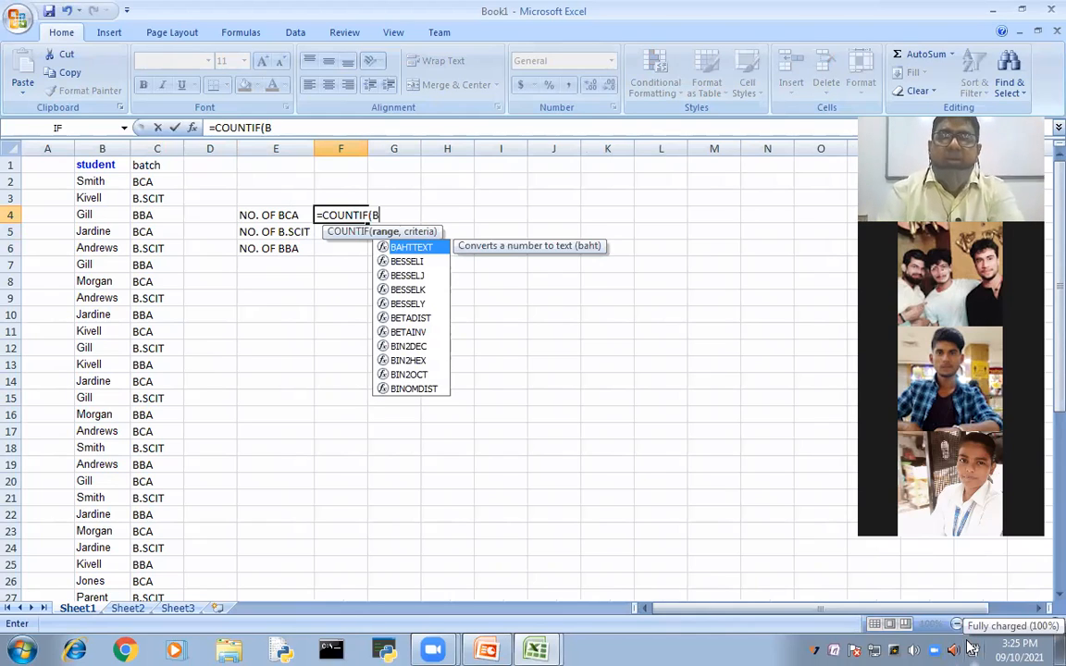
type(":B")
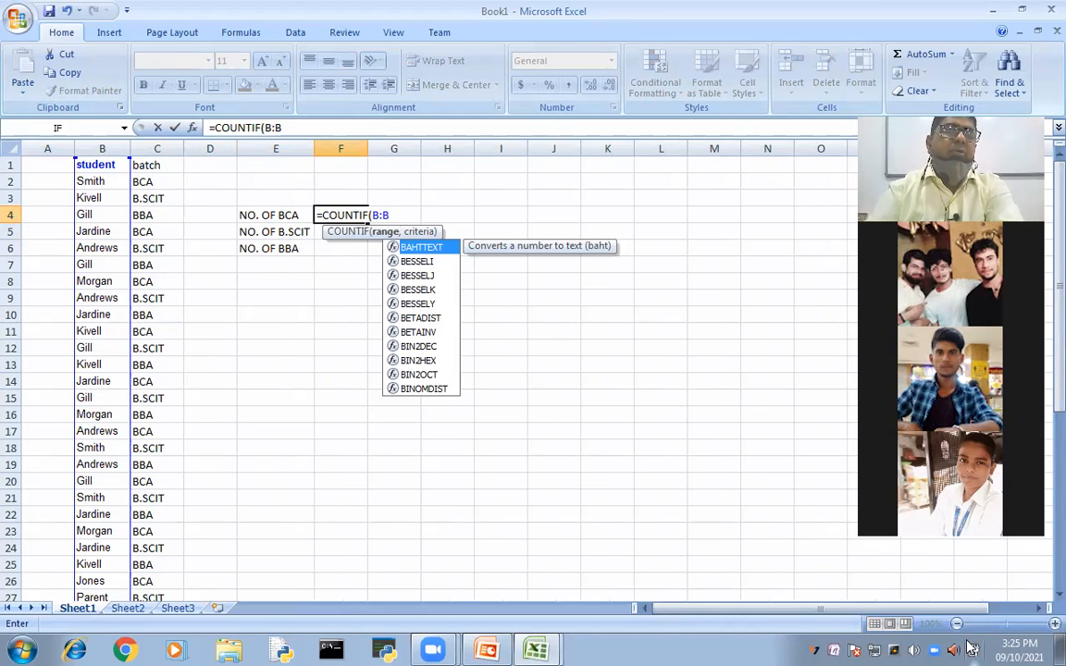
scroll(651, 563, "down", 1)
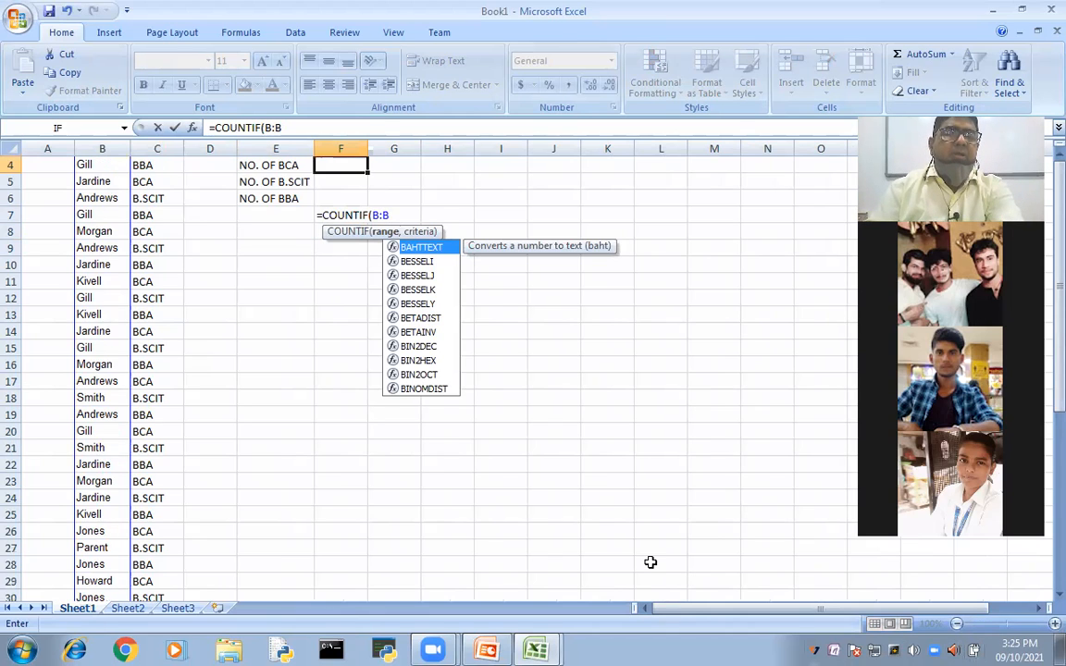
scroll(651, 562, "down", 6)
scroll(649, 562, "down", 5)
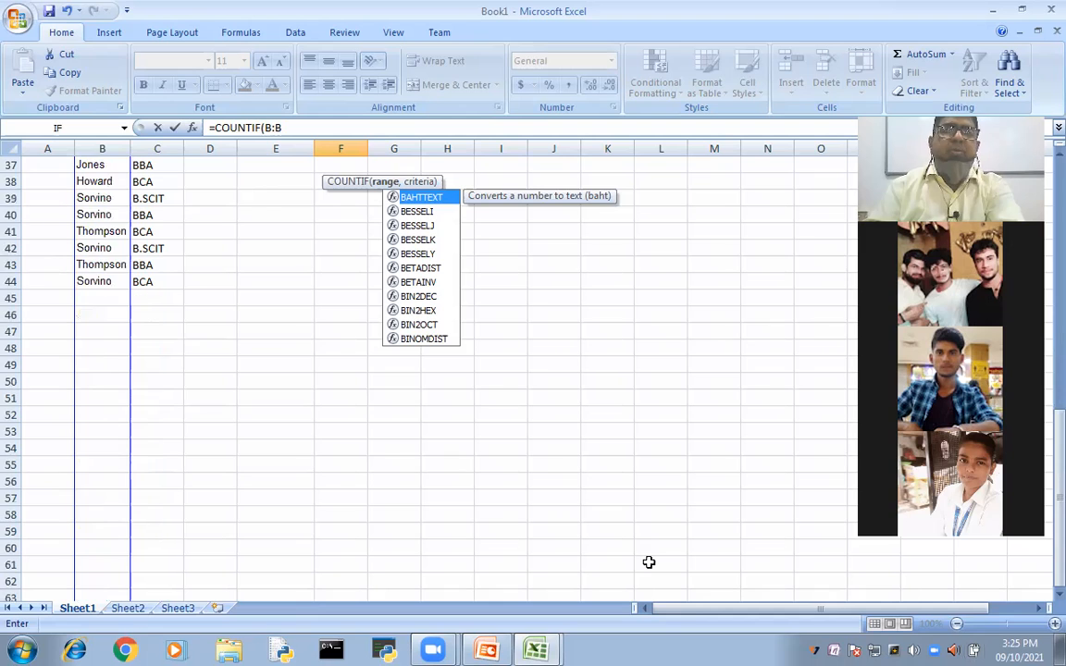
scroll(648, 562, "up", 9)
scroll(661, 318, "up", 3)
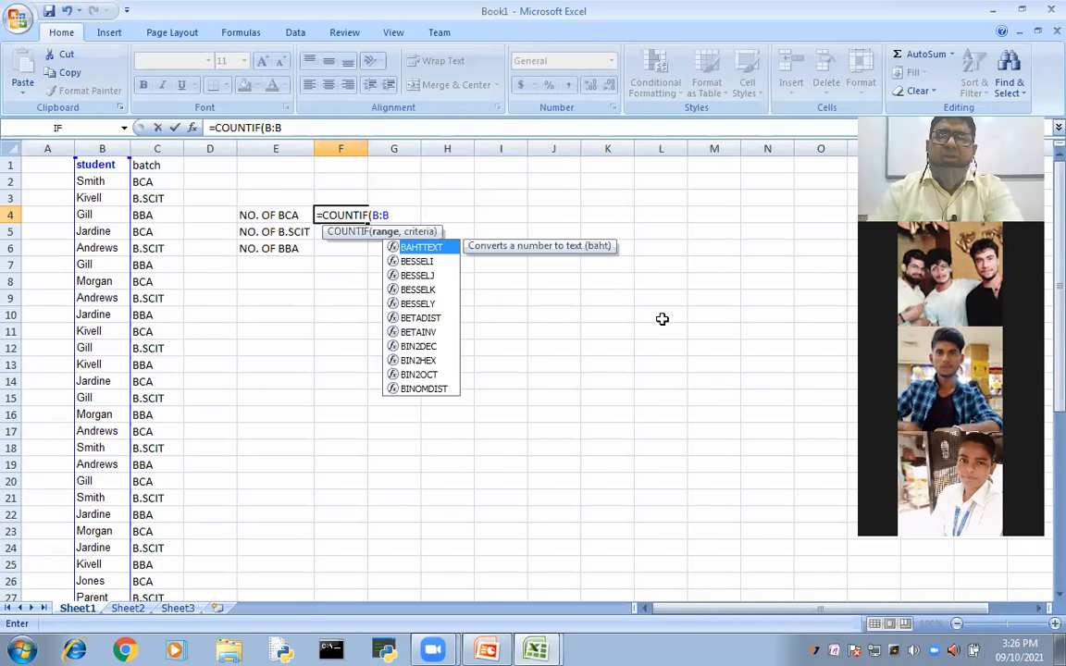
key("BackSpace")
key("BackSpace")
key("BackSpace")
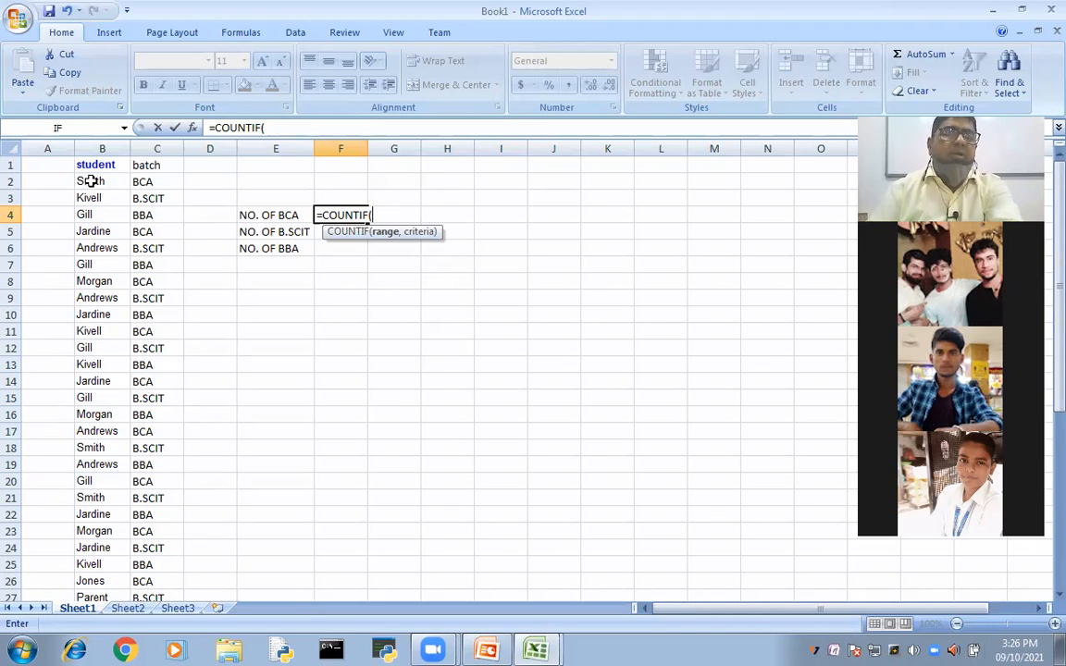
Complete the COUNTIF formula in F4 with the range B2:B44 and the criterion "BCA".
left_click_drag(89, 181, 97, 314)
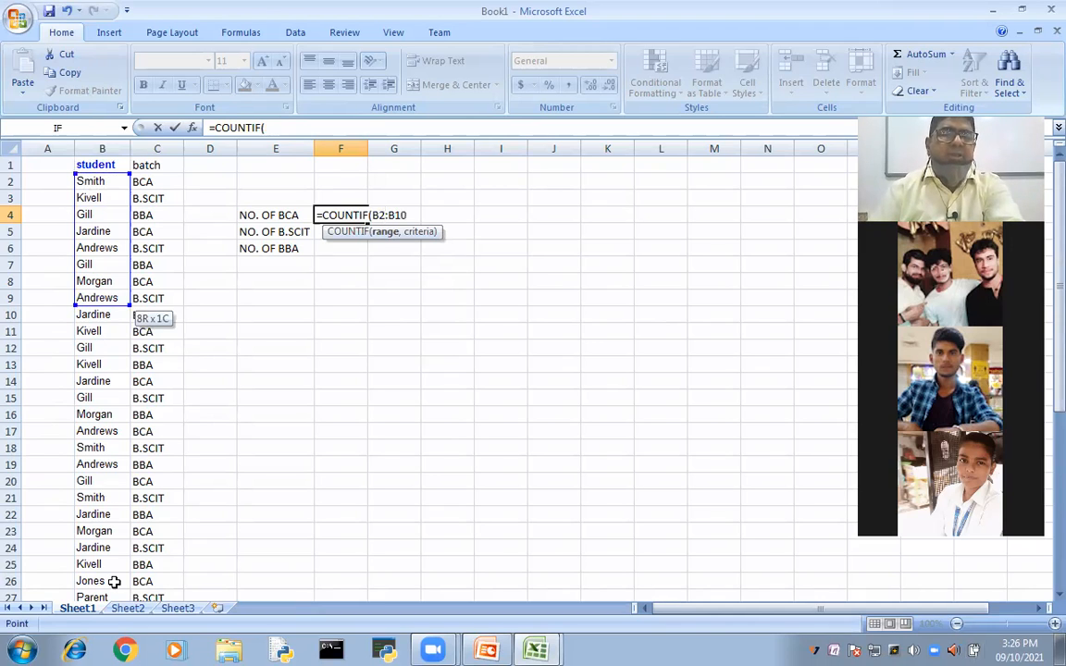
left_click_drag(118, 627, 103, 559)
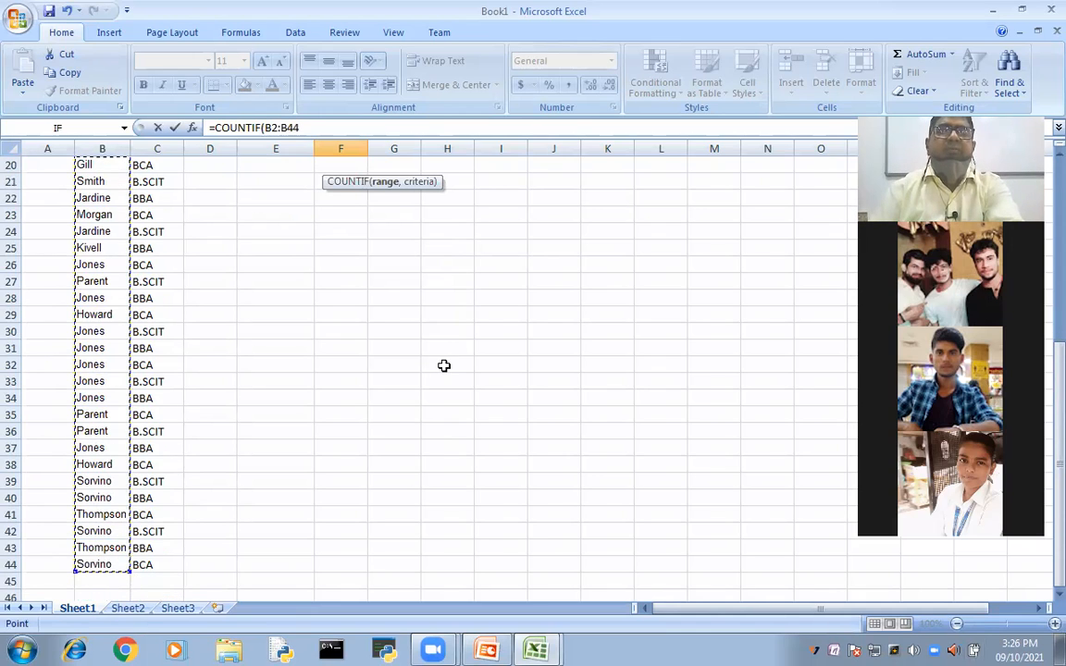
scroll(444, 365, "up", 6)
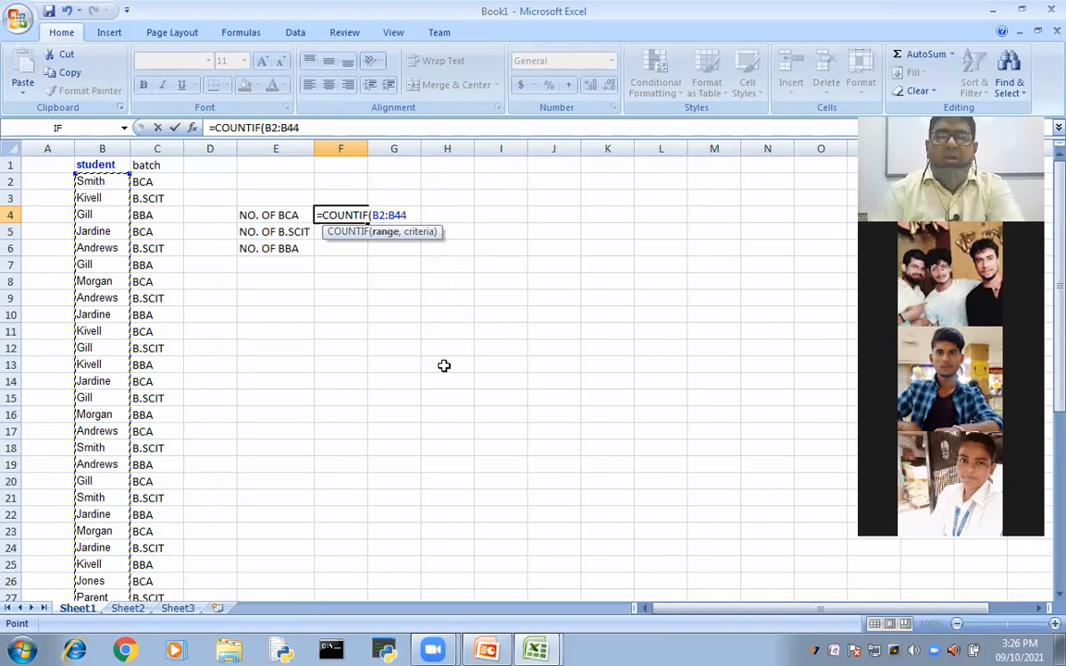
type(",")
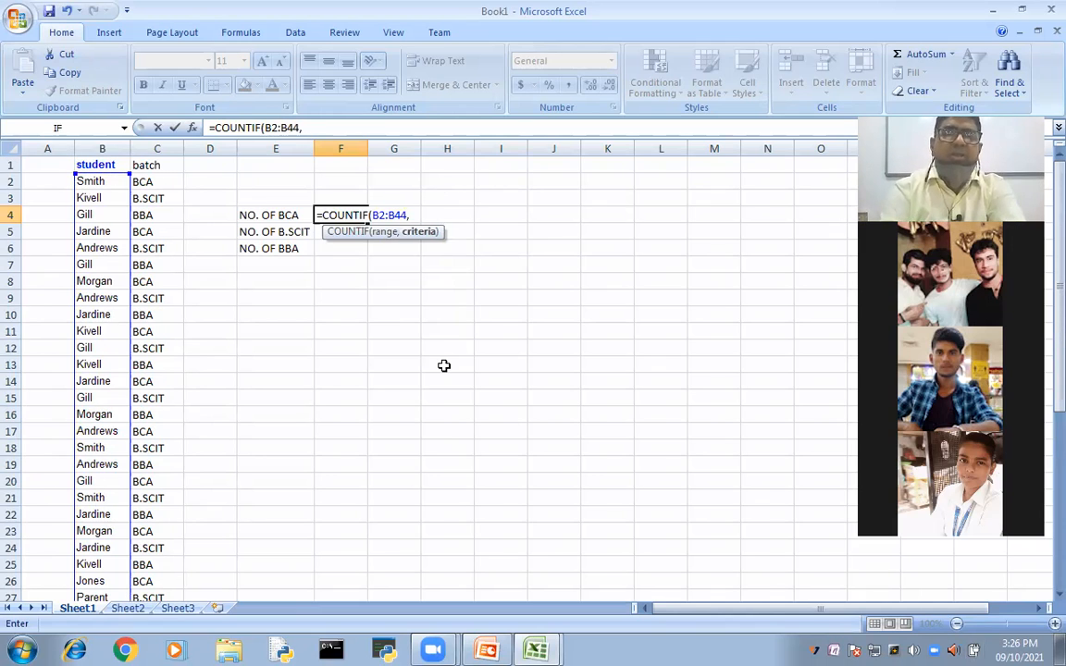
type("\"B")
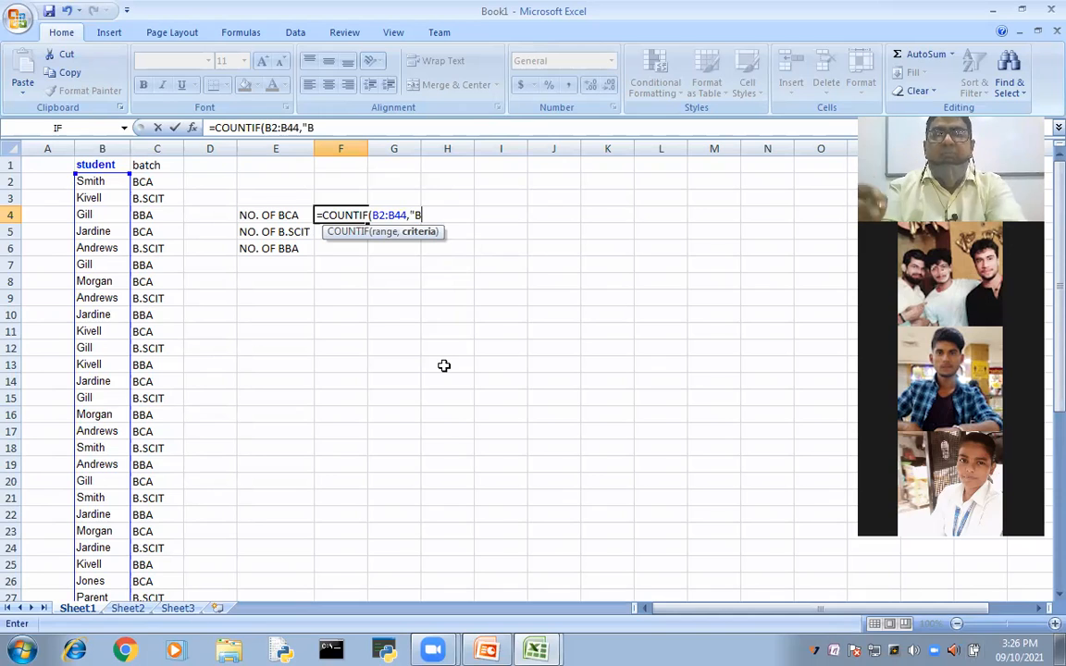
type("CA\")")
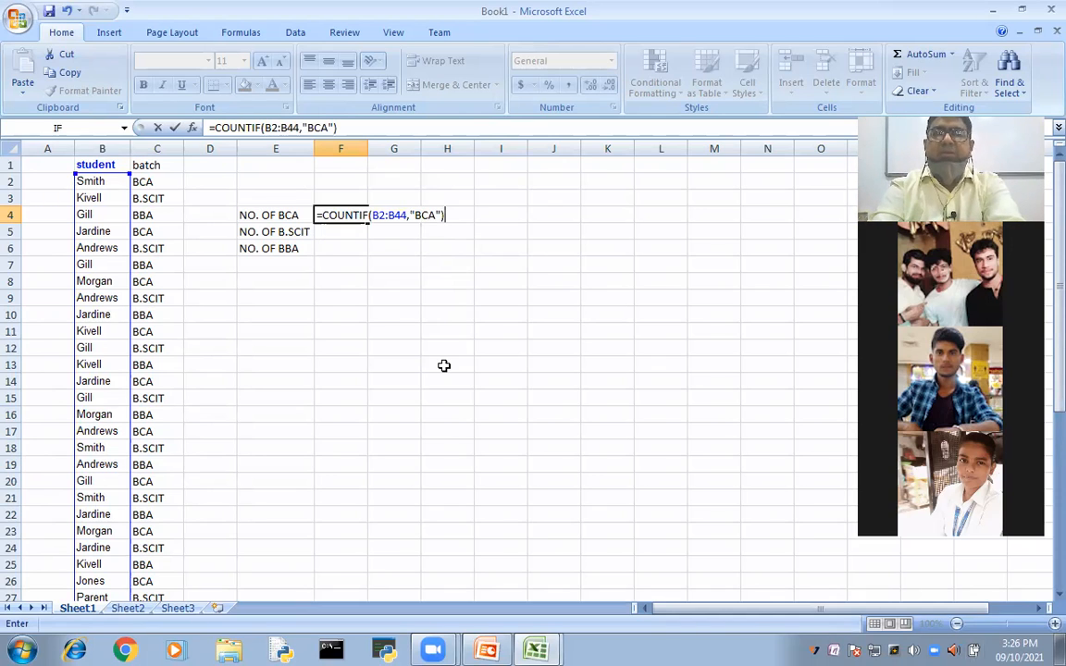
key("Return")
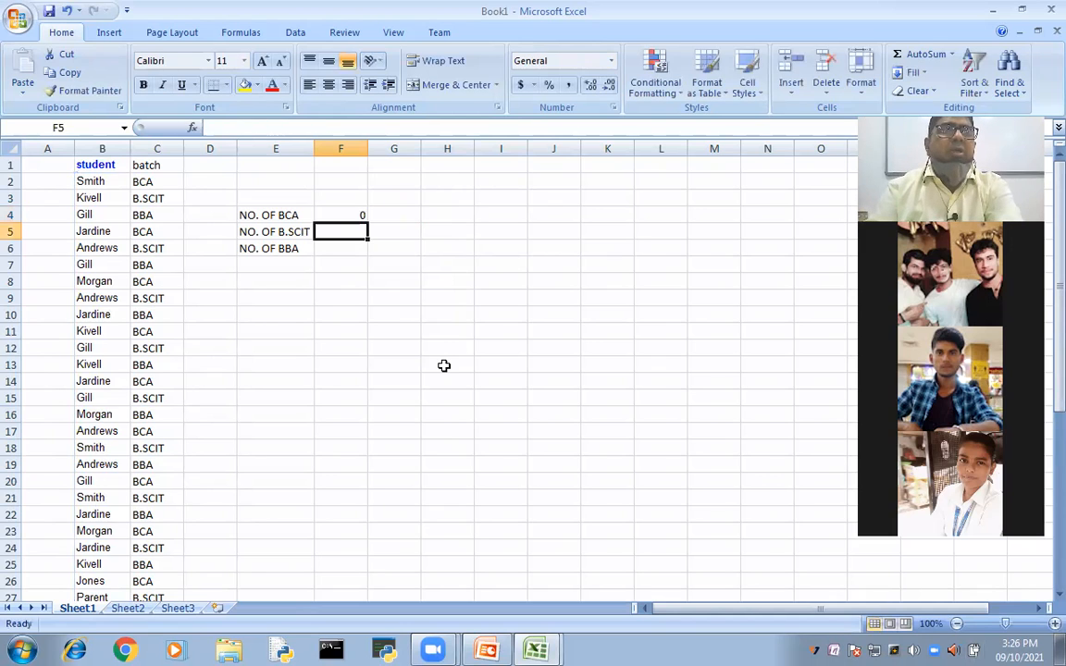
Correct the COUNTIF range in F4 to the batch column, C2:C44.
left_click(336, 214)
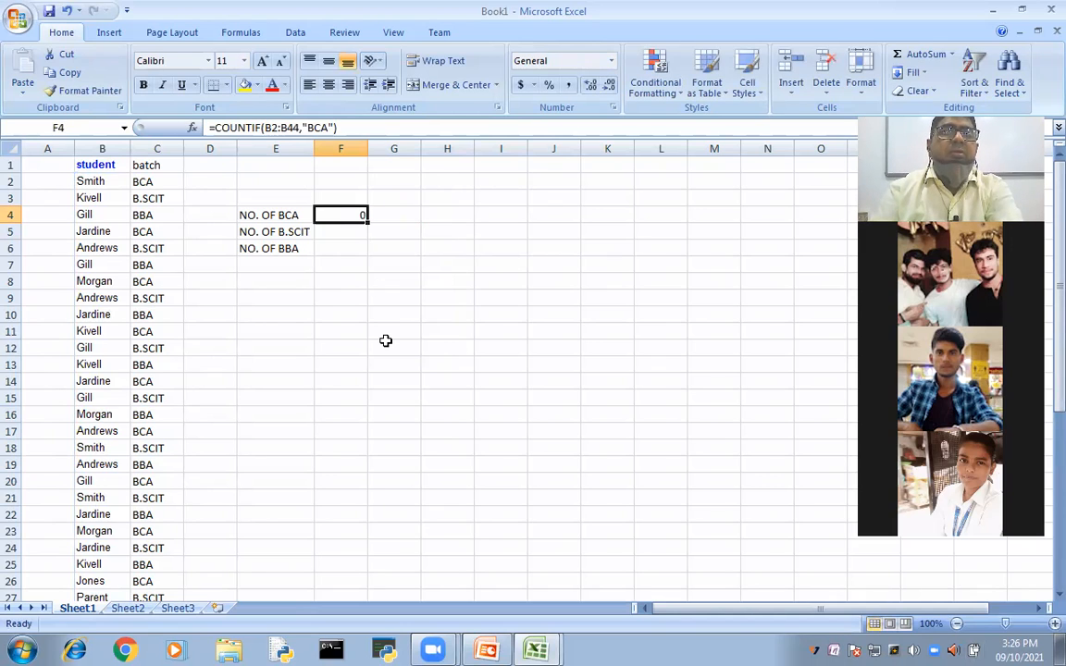
key("F2")
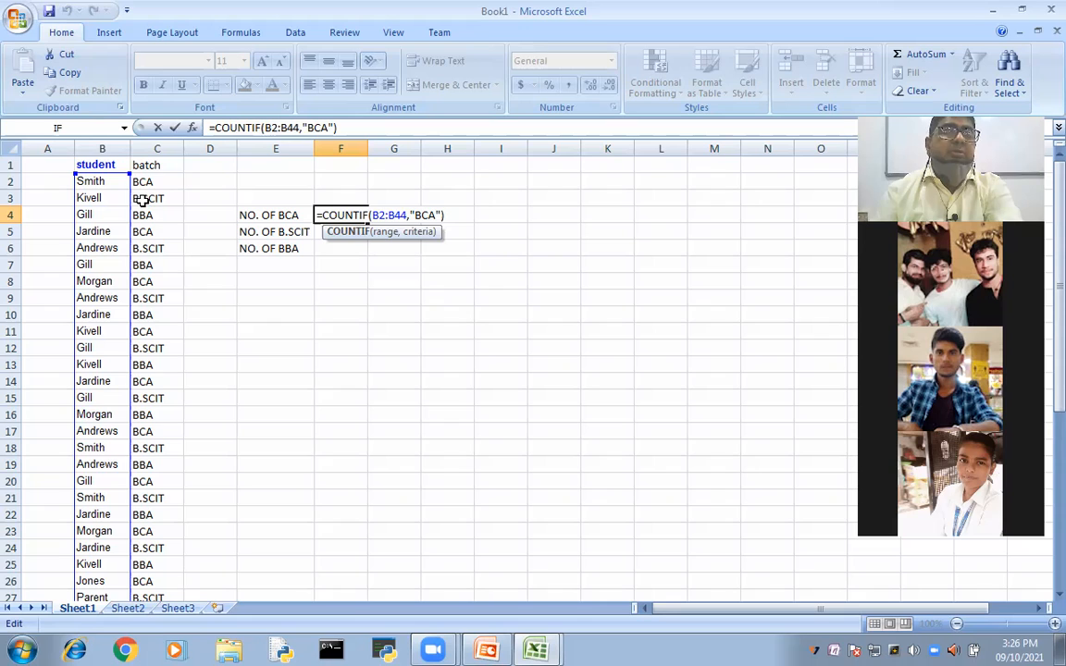
left_click(383, 214)
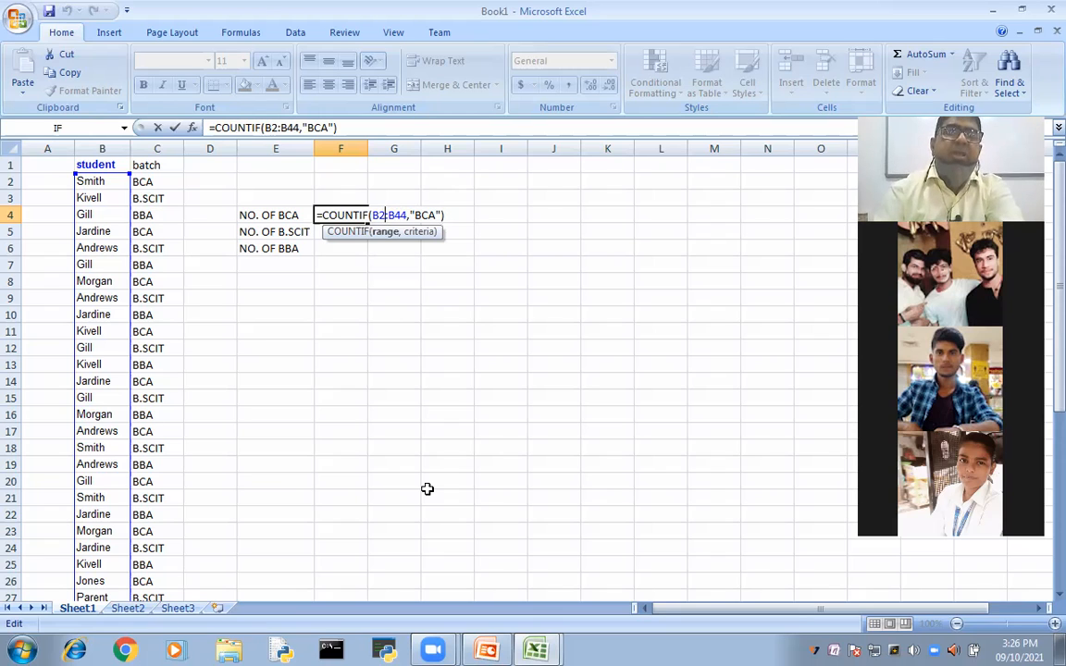
key("BackSpace")
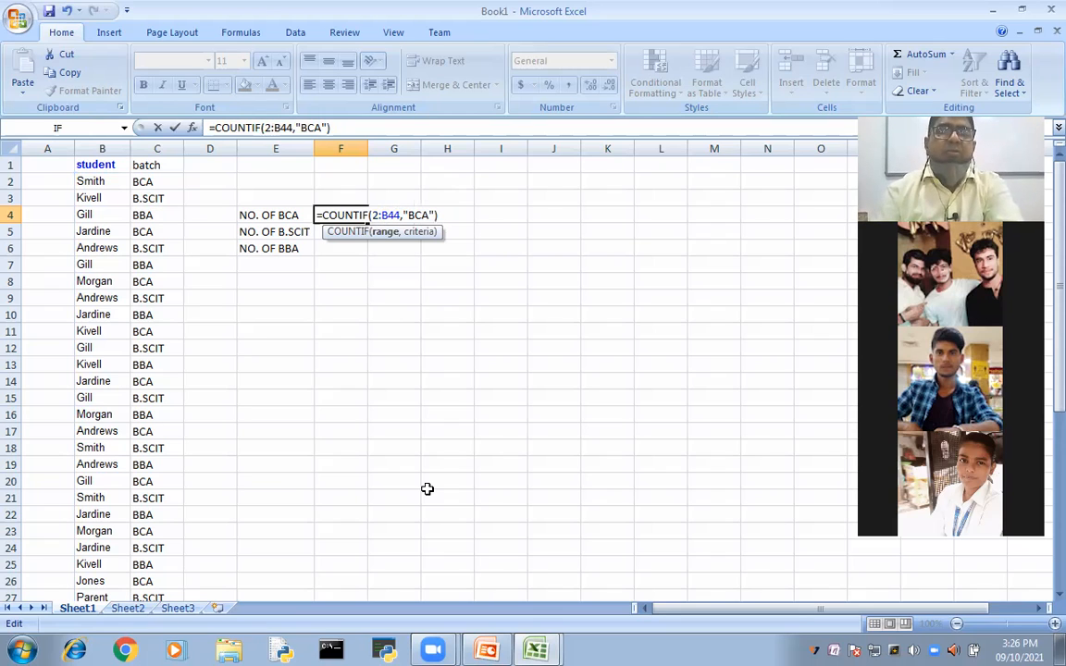
type("C")
key("Right")
key("Right")
key("Right")
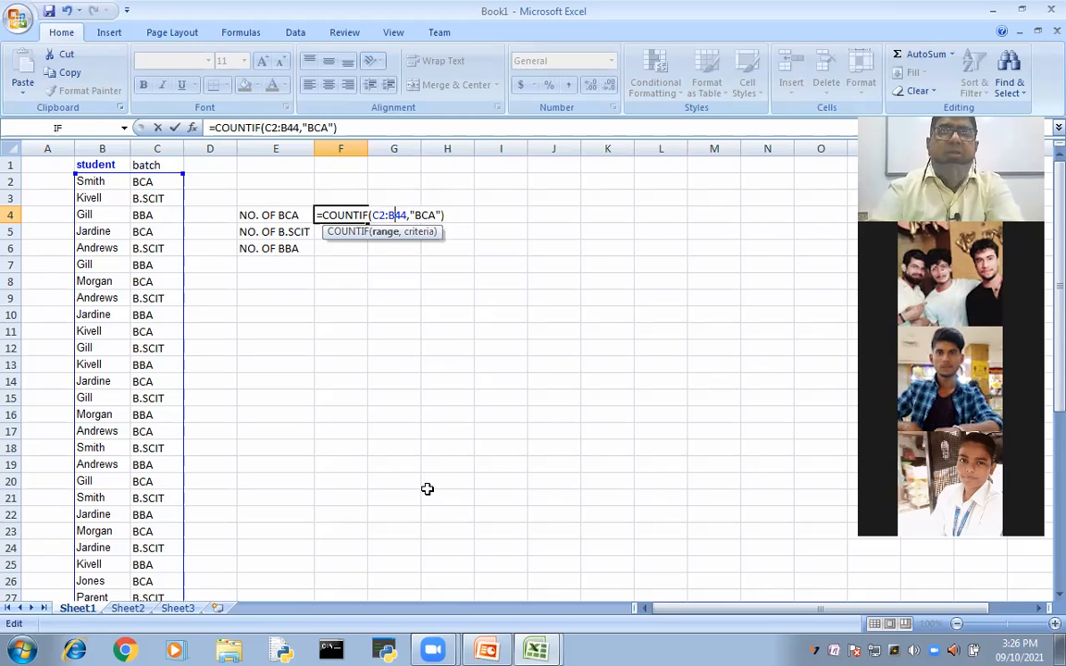
key("BackSpace")
type("C")
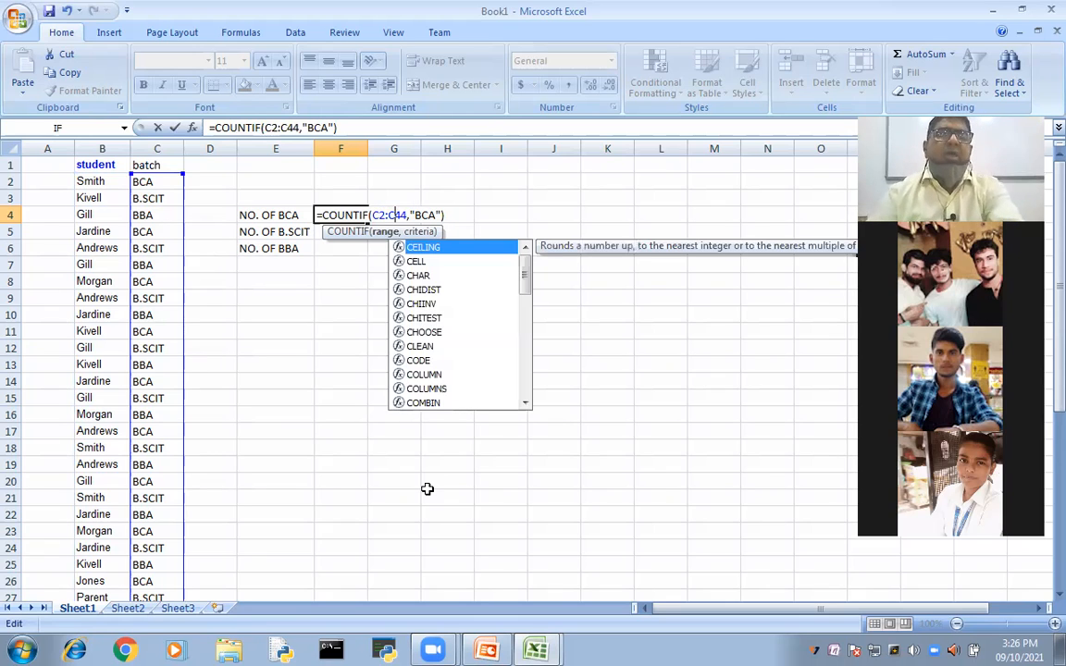
key("Return")
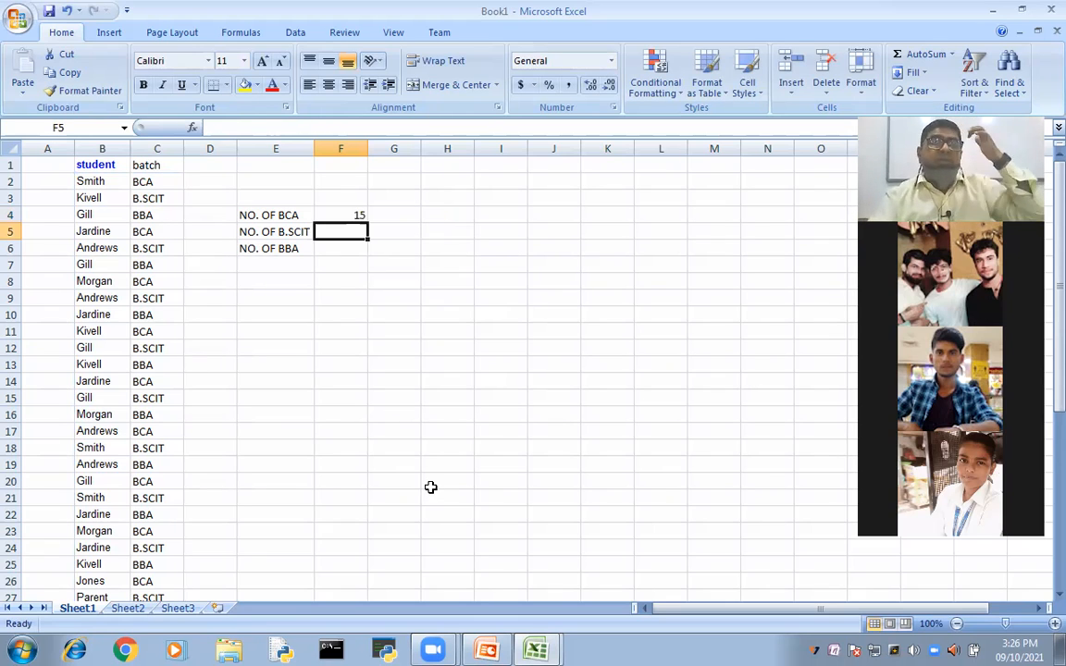
Begin a COUNTIF formula in cell F5 beside the B.SCIT label, using the batch range C2:C44.
scroll(431, 487, "down", 8)
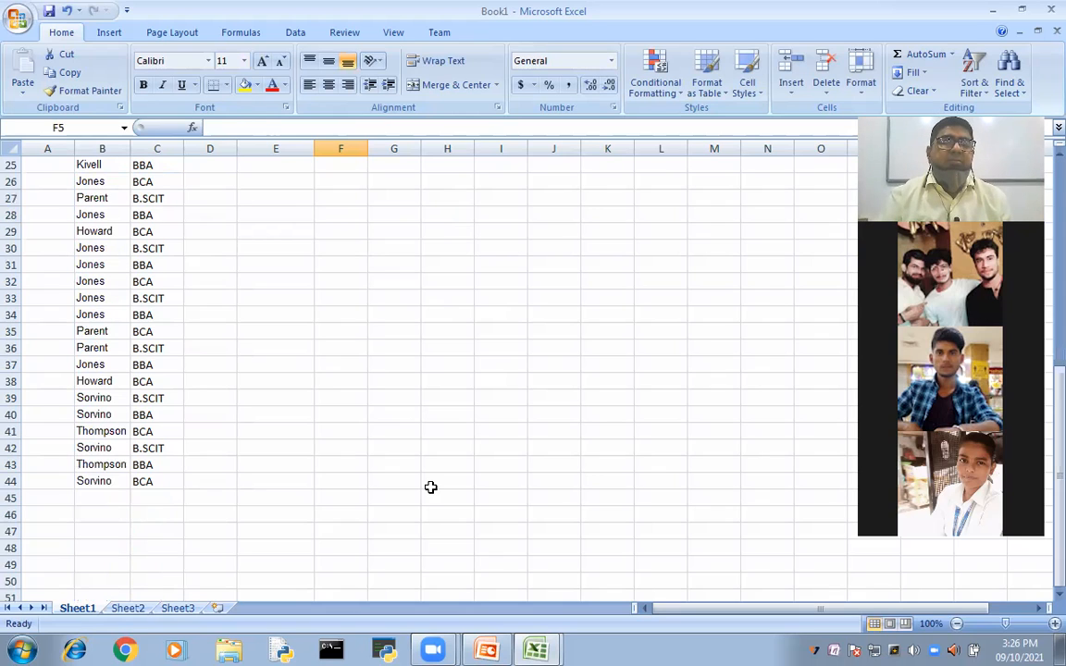
scroll(430, 487, "up", 3)
scroll(430, 487, "up", 5)
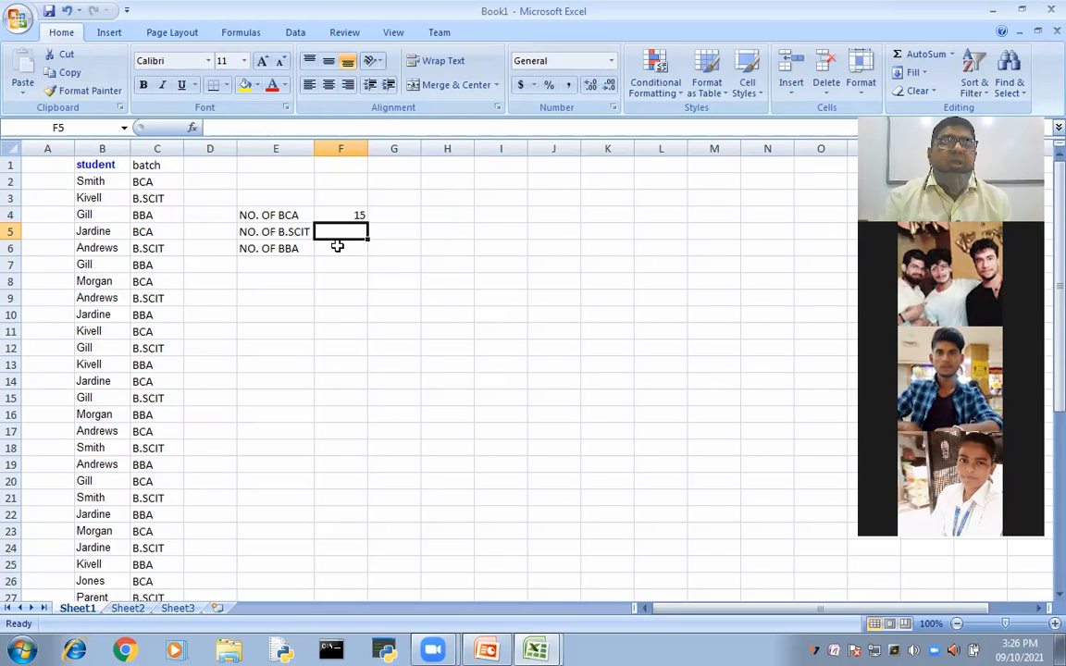
type("=")
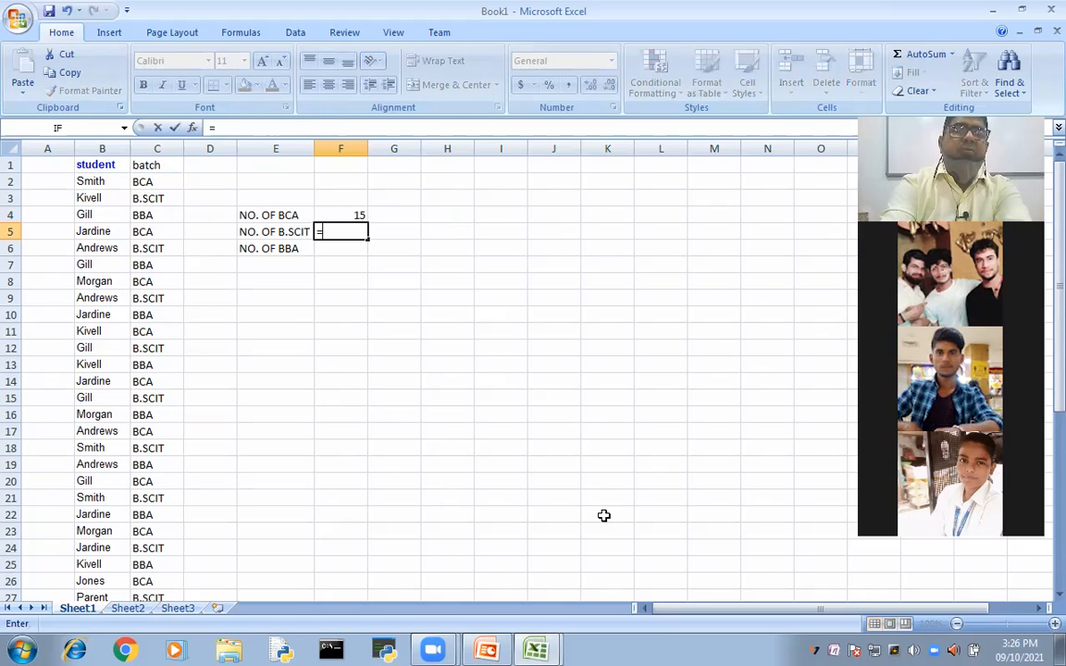
type("COUN")
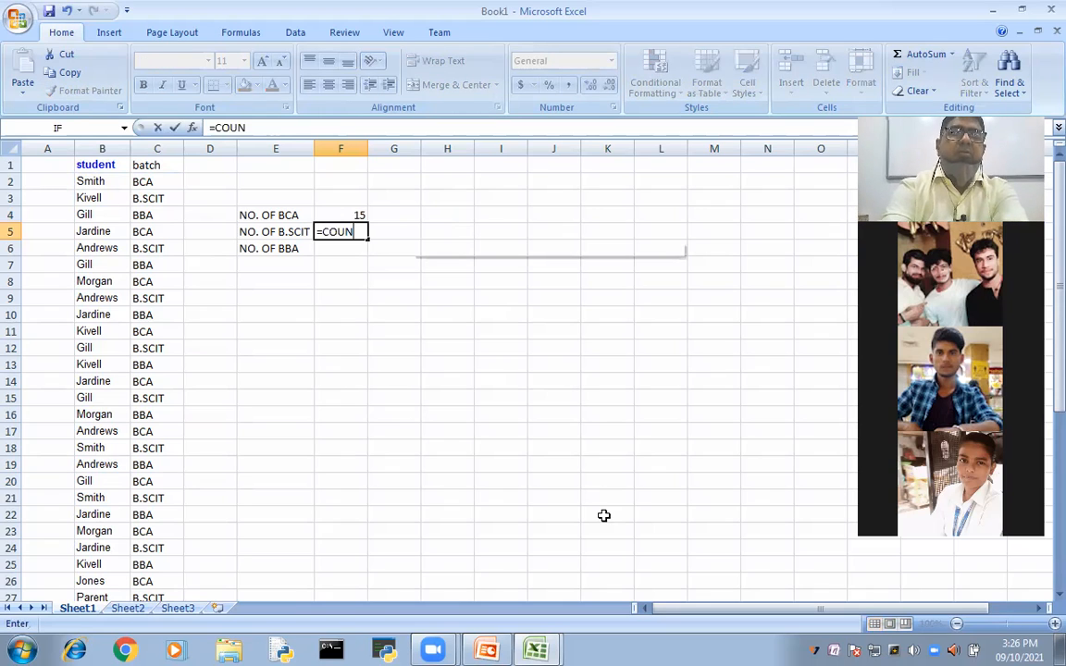
type("TIF(")
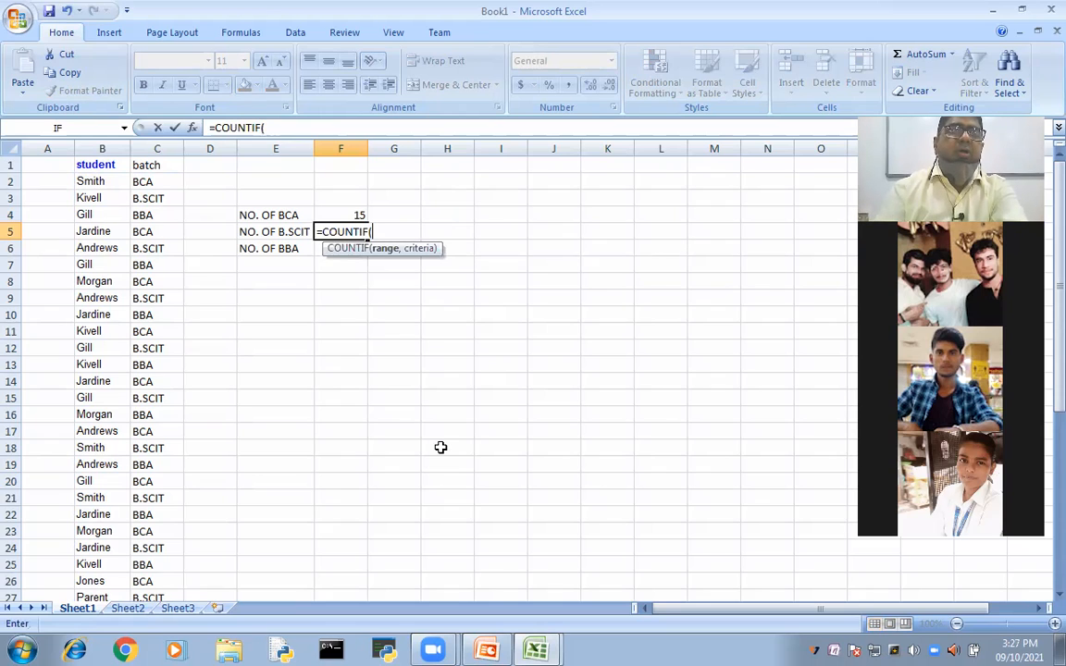
left_click_drag(151, 180, 167, 564)
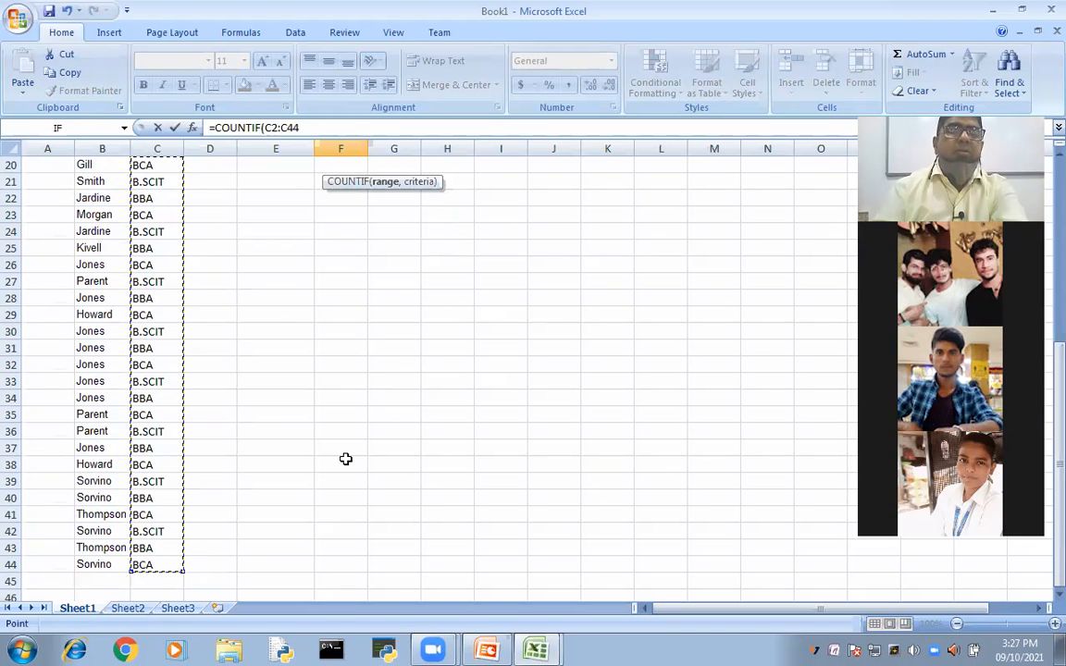
scroll(345, 459, "up", 6)
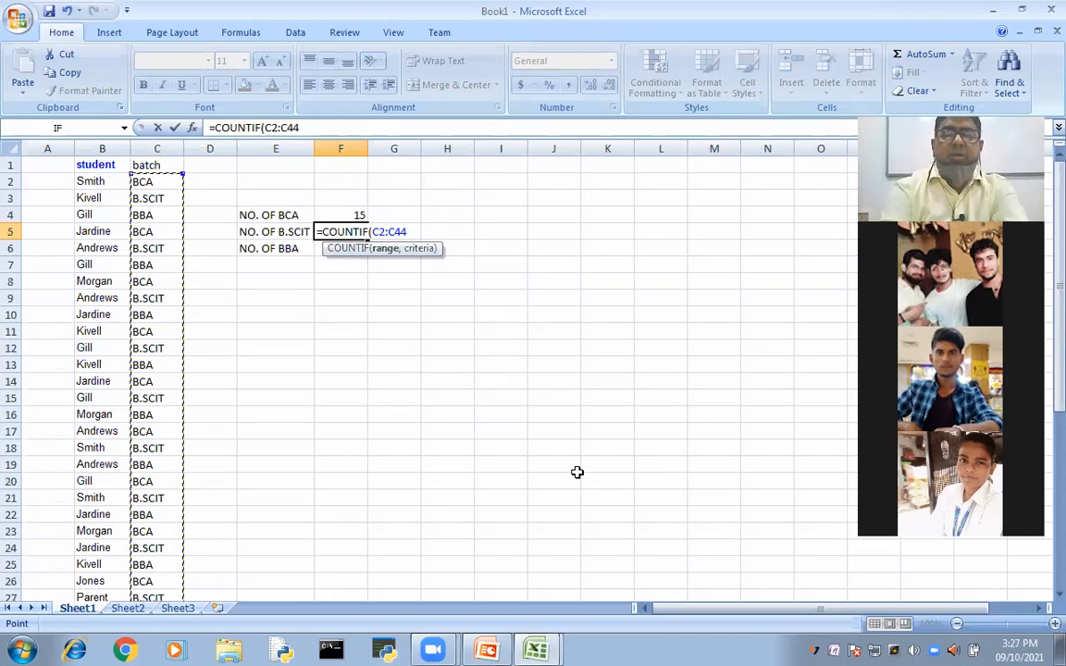
Complete the COUNTIF formula in F5 with the criterion "B.SCIT".
type(",\"")
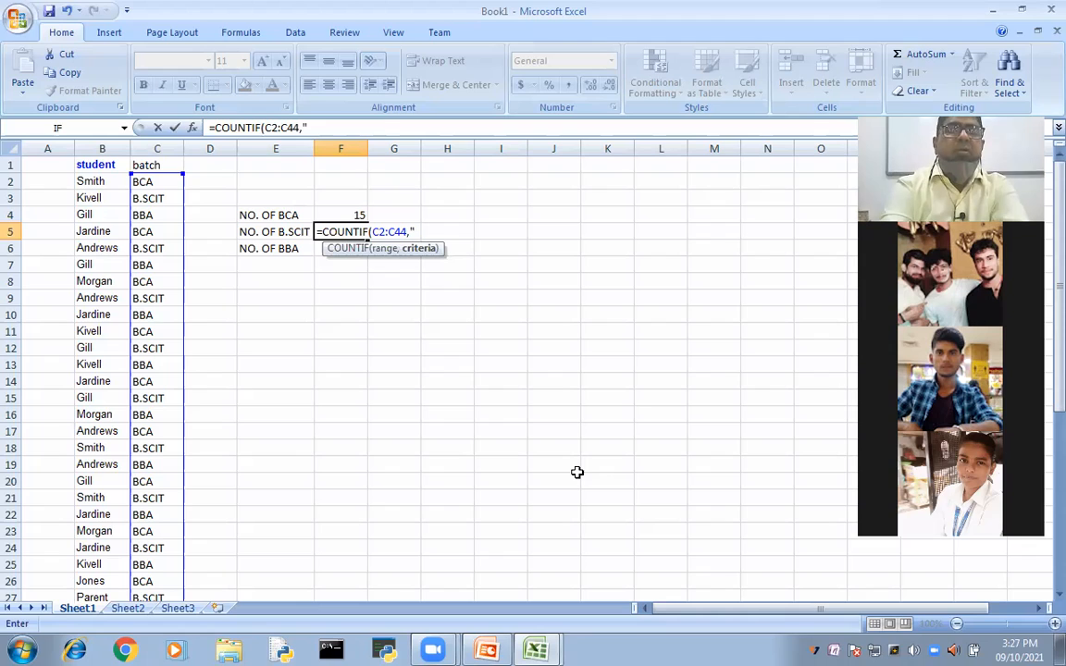
type("B.S")
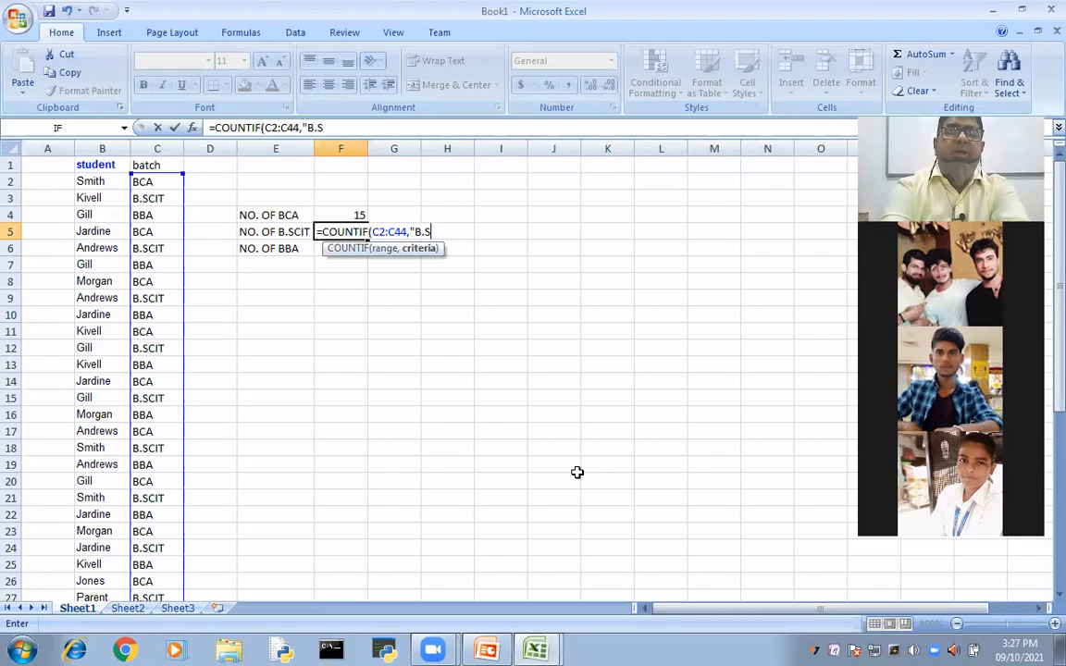
type("CIT")
type("\")")
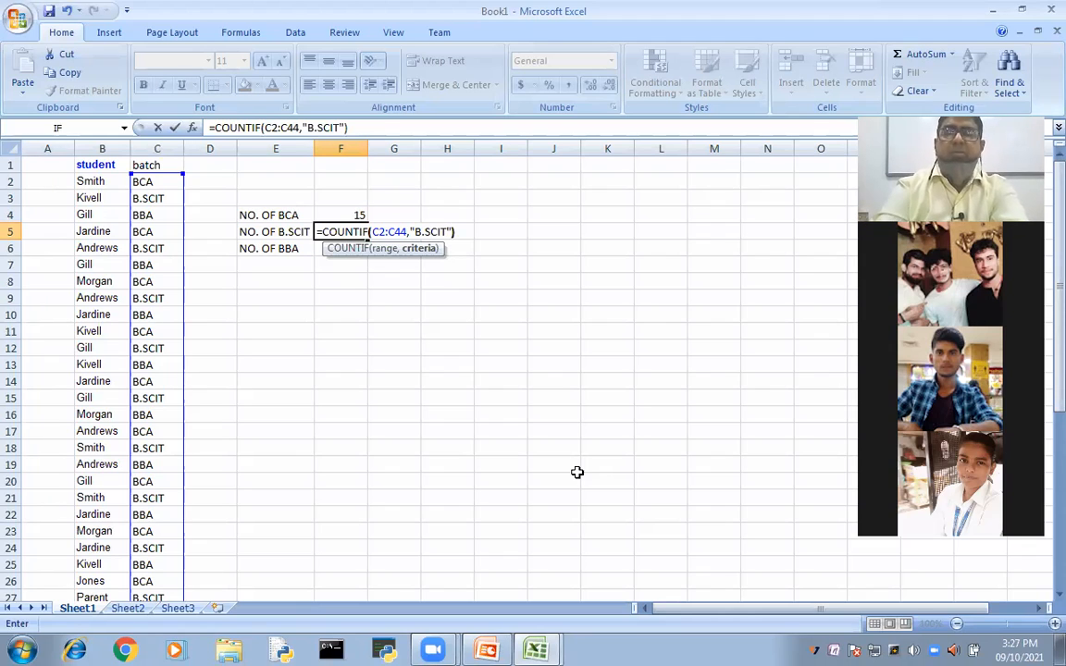
key("Return")
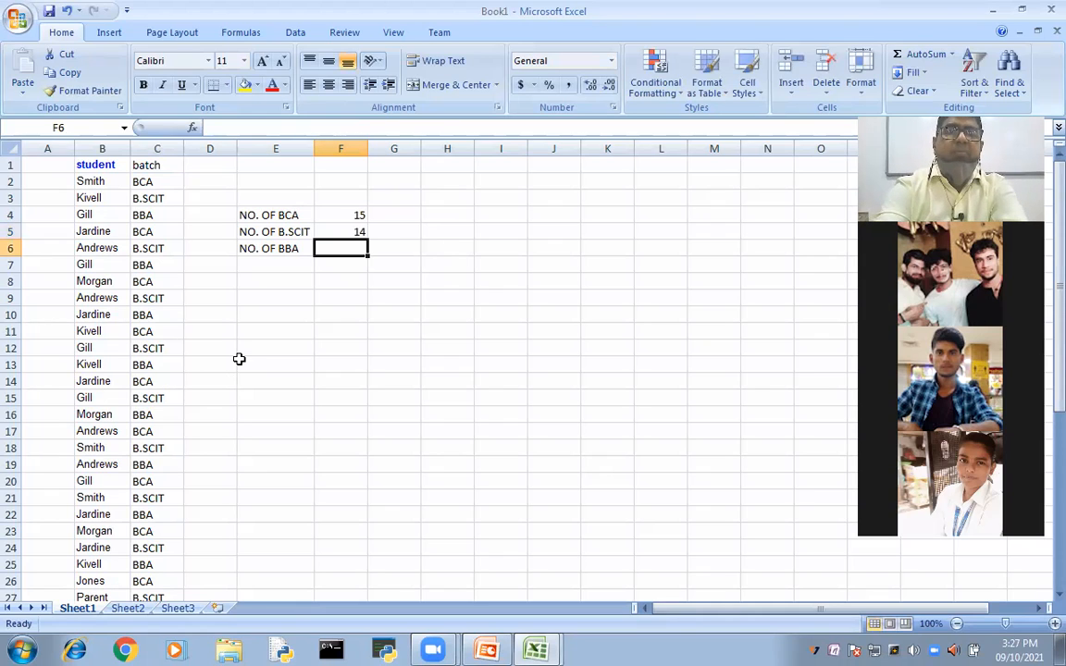
Begin a COUNTIF formula in cell F6 beside the BBA label.
type("=COU")
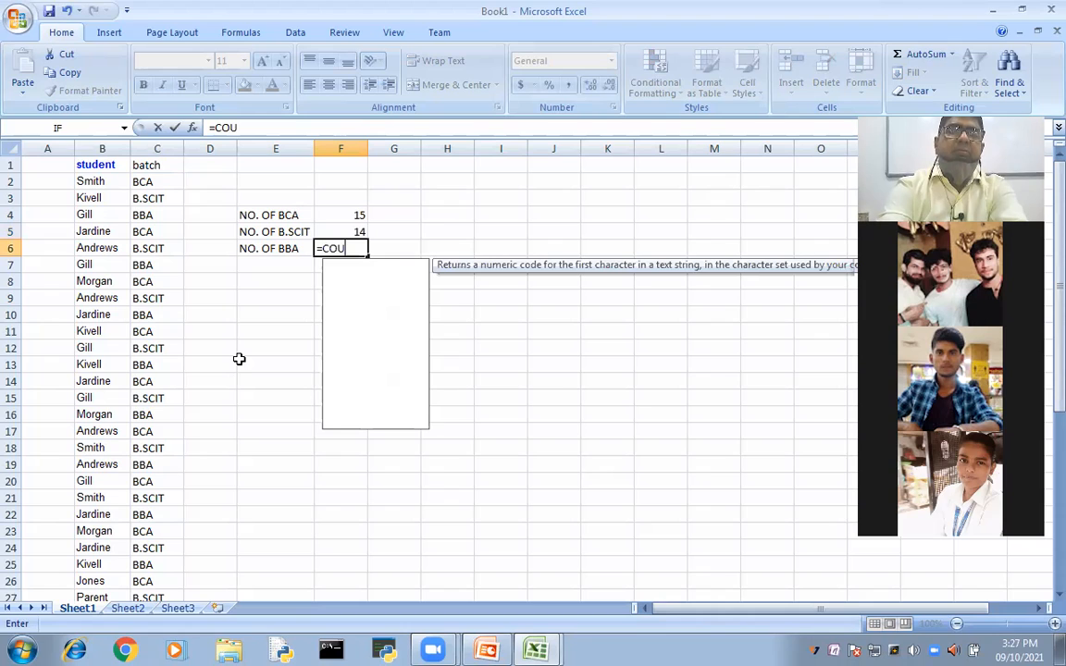
type("NIF")
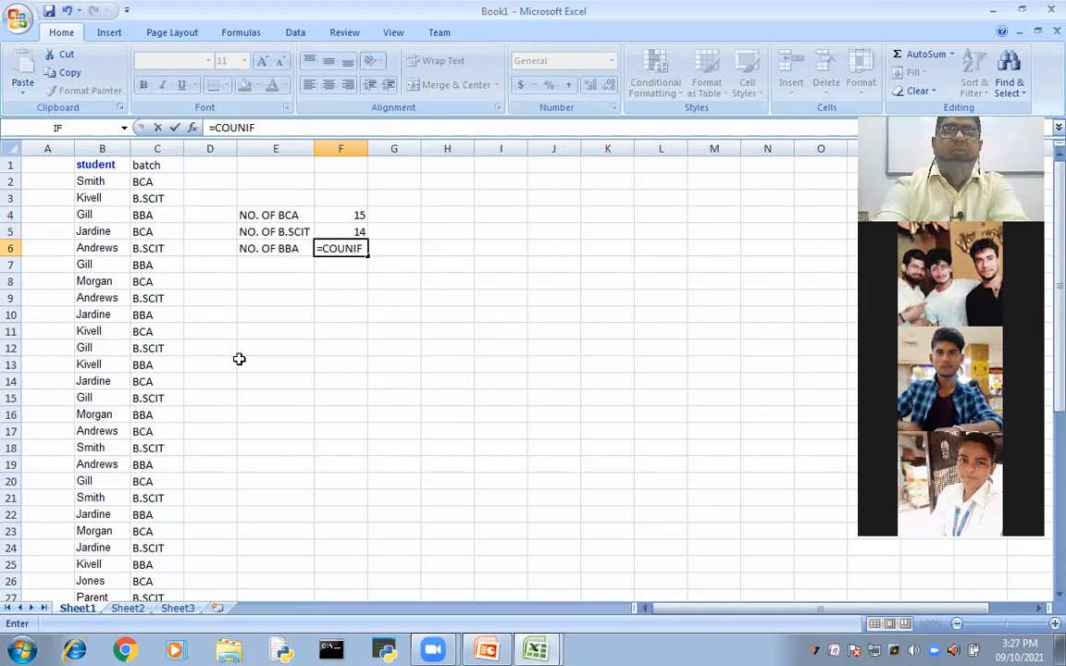
key("BackSpace")
key("BackSpace")
key("BackSpace")
type("T")
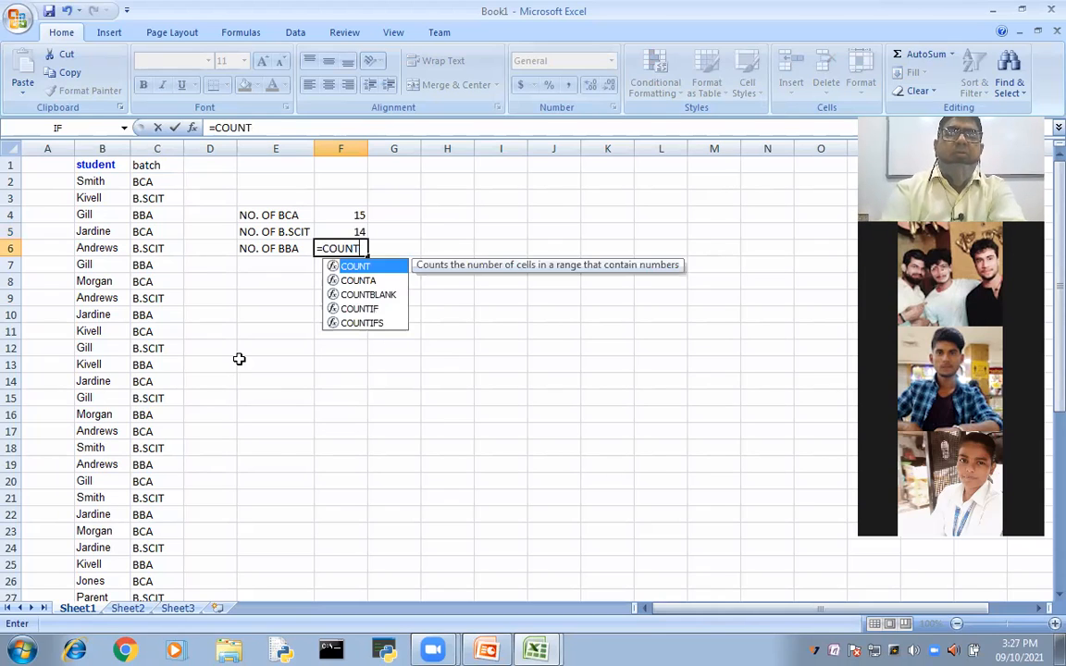
key("Down")
key("Down")
key("Down")
key("Down")
key("Up")
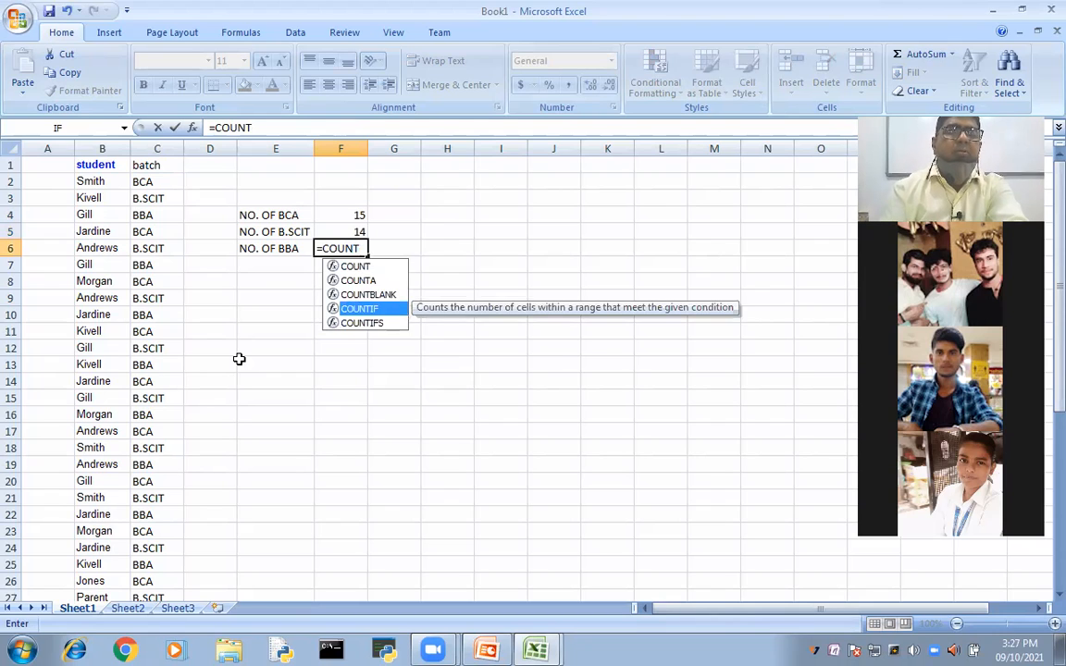
key("Tab")
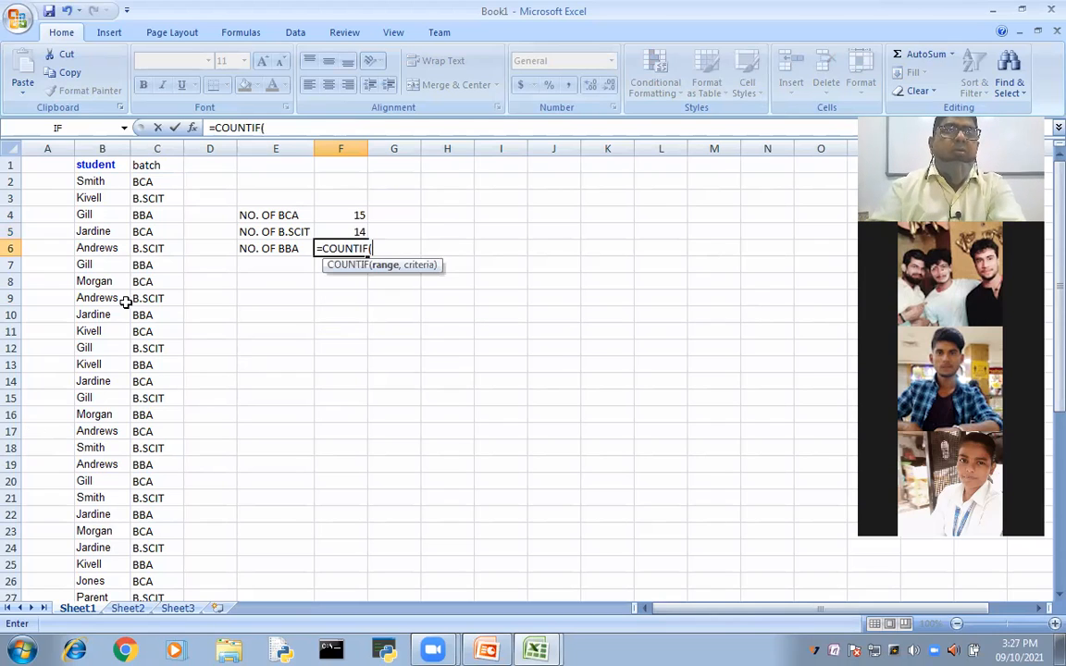
Complete the COUNTIF formula in F6 with the range C2:C44 and the criterion "BBA".
left_click_drag(159, 182, 218, 585)
left_click_drag(146, 566, 145, 566)
scroll(407, 454, "up", 6)
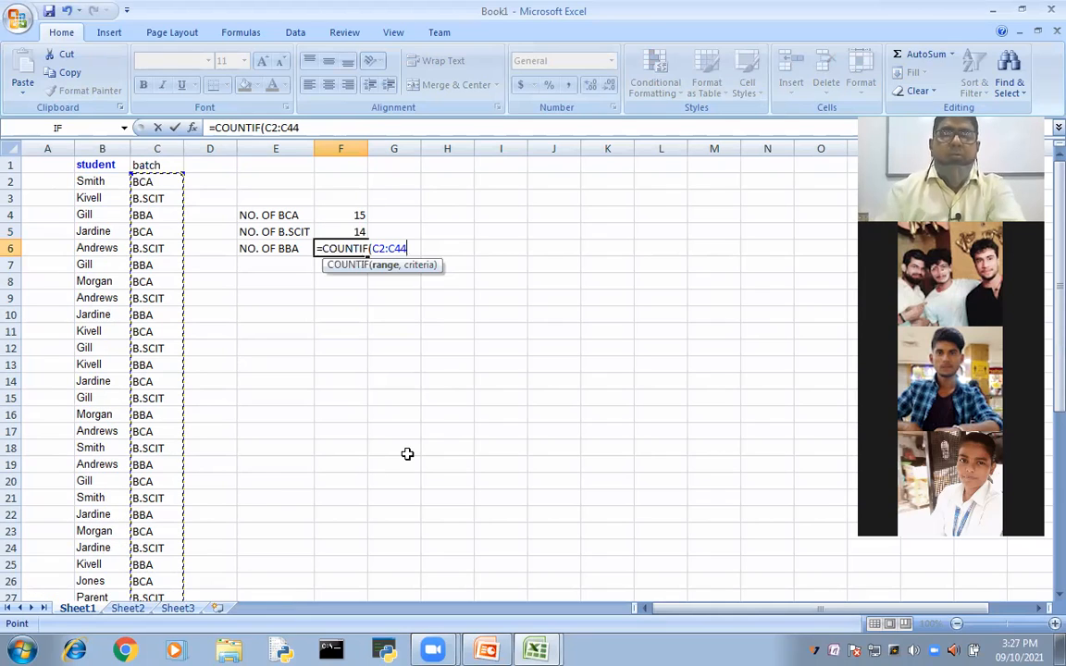
type(",\"BBA")
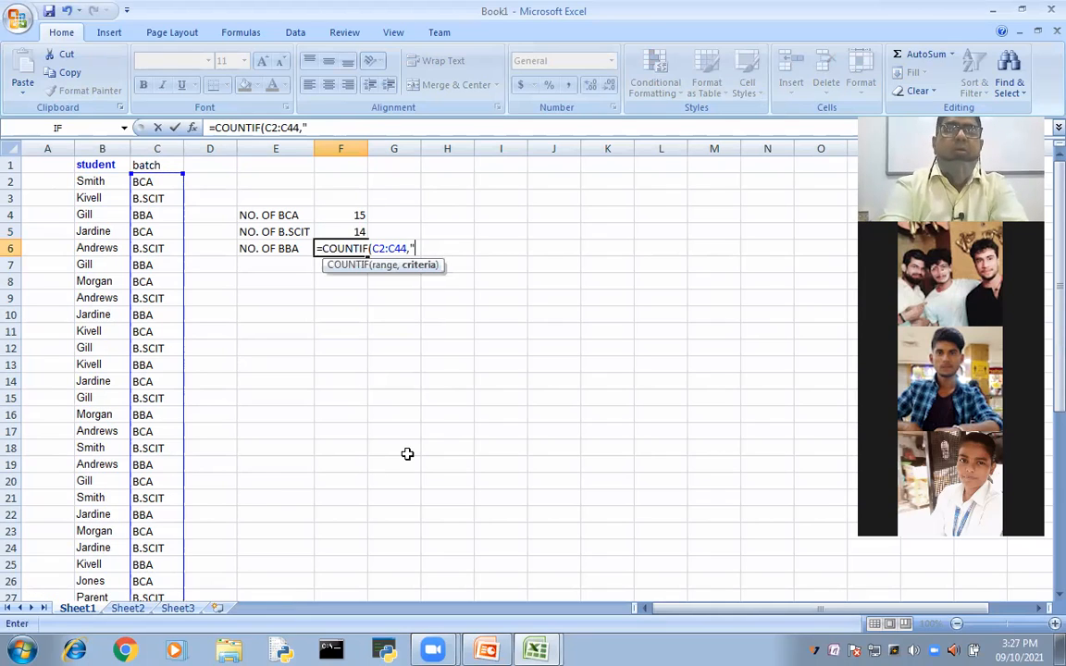
type("\"")
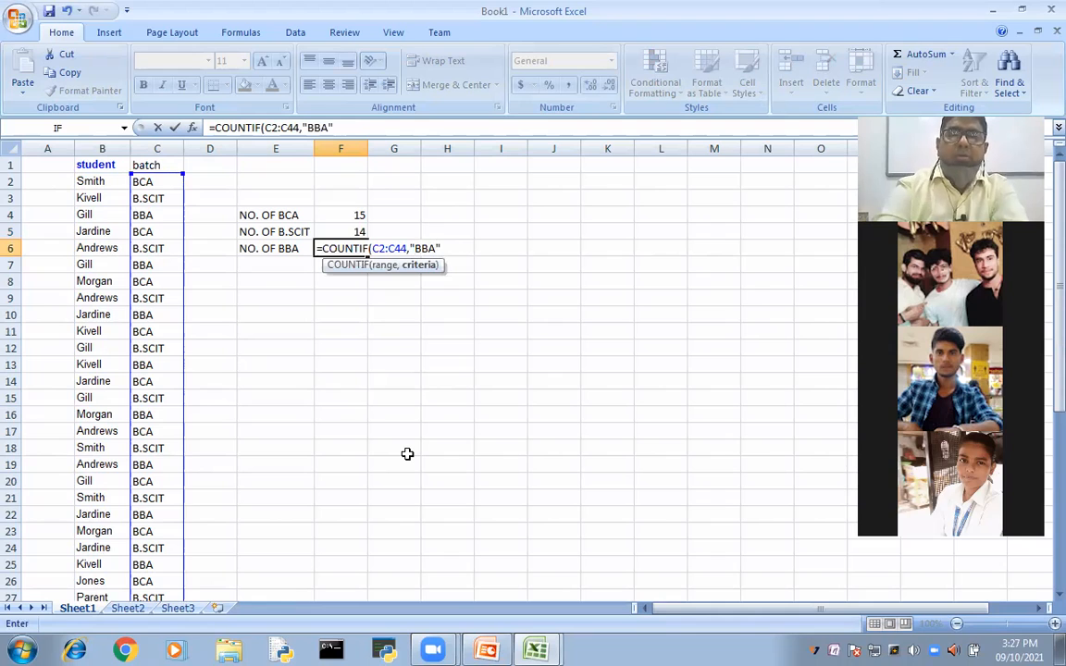
type(")")
key("Return")
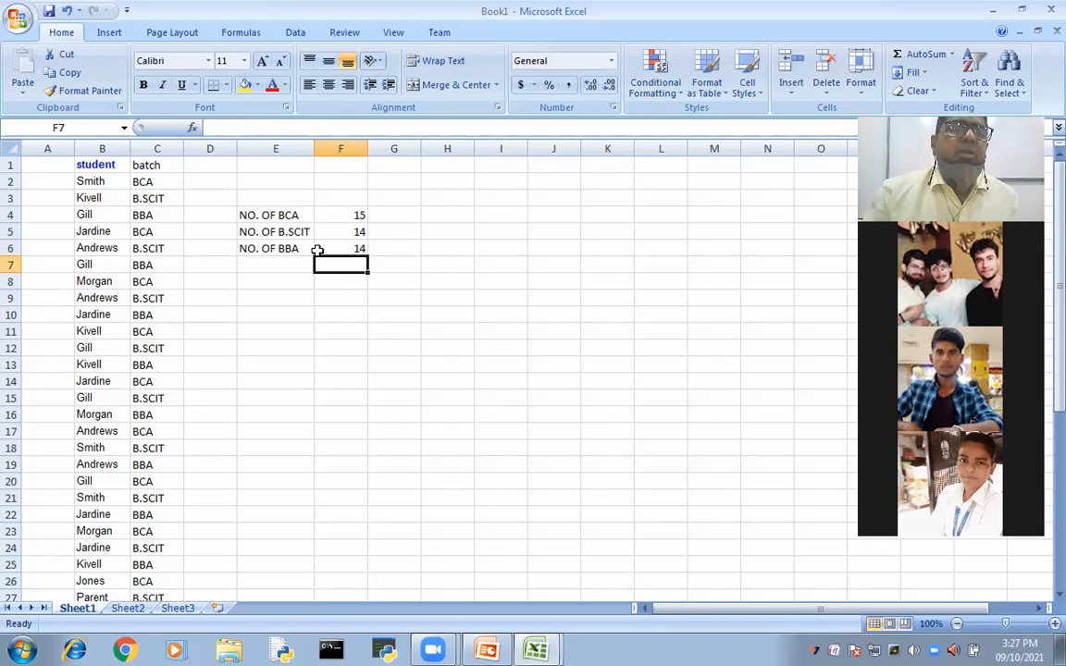
Examine the first batch entries and the repeated occurrences of one student's name in column B.
left_click(148, 182)
key("Down")
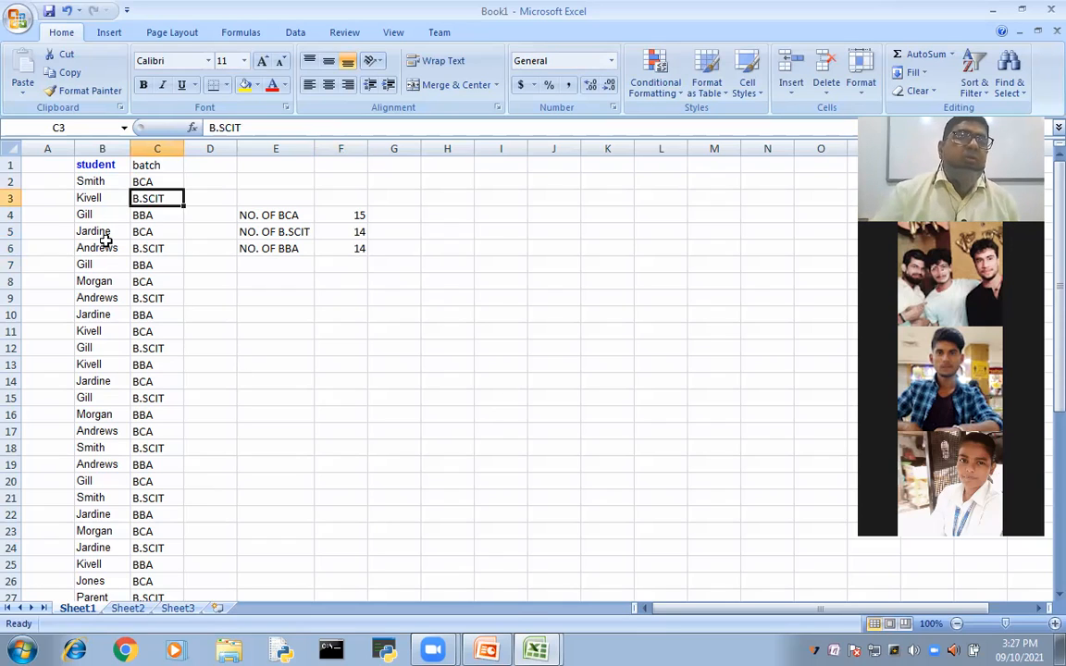
left_click(97, 213)
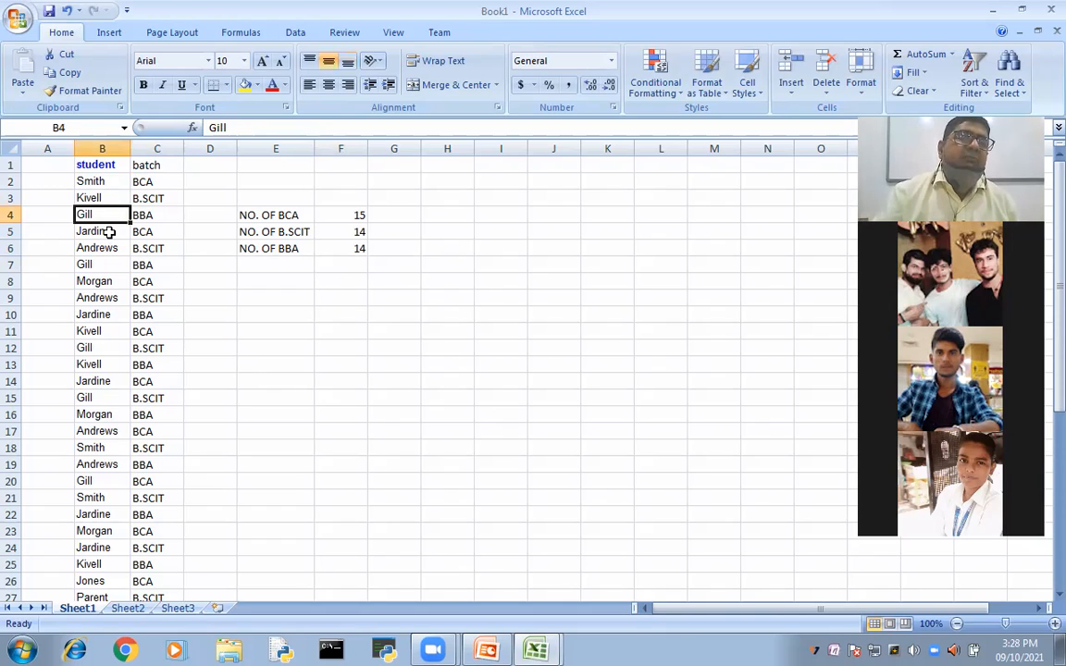
left_click(101, 267)
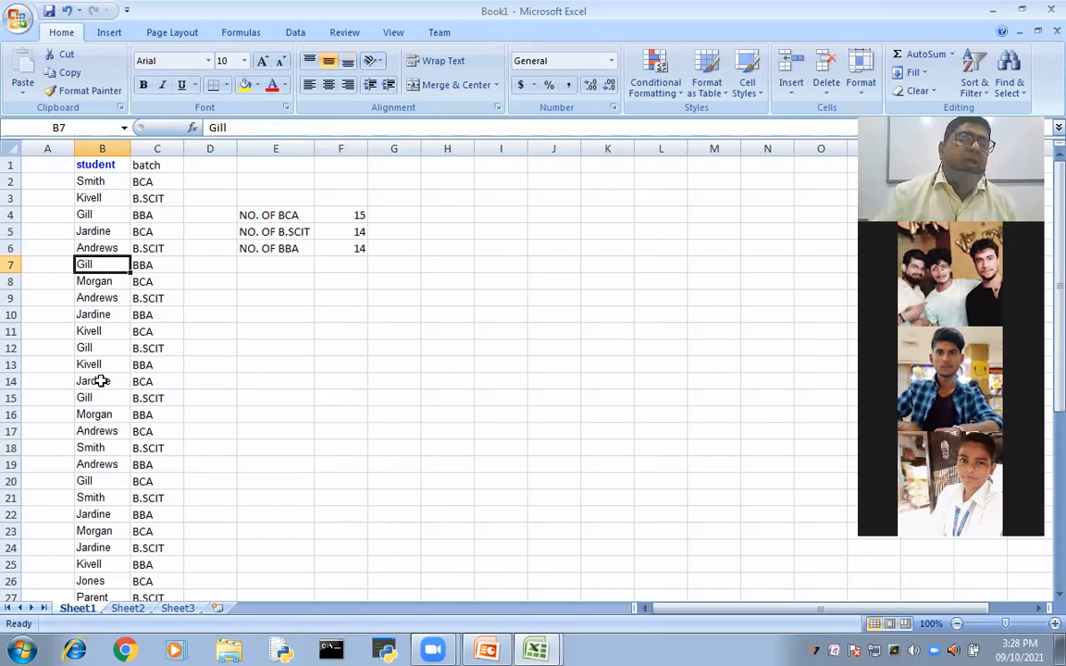
left_click(101, 350)
left_click(98, 397)
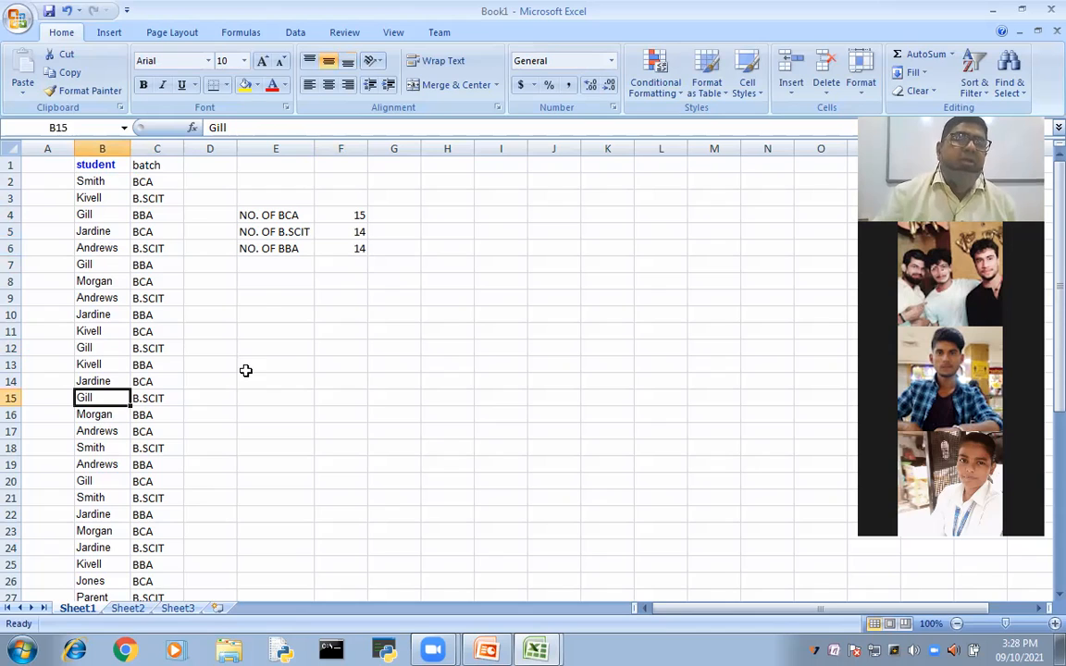
Enter only an equals sign in cell E9.
double_click(264, 299)
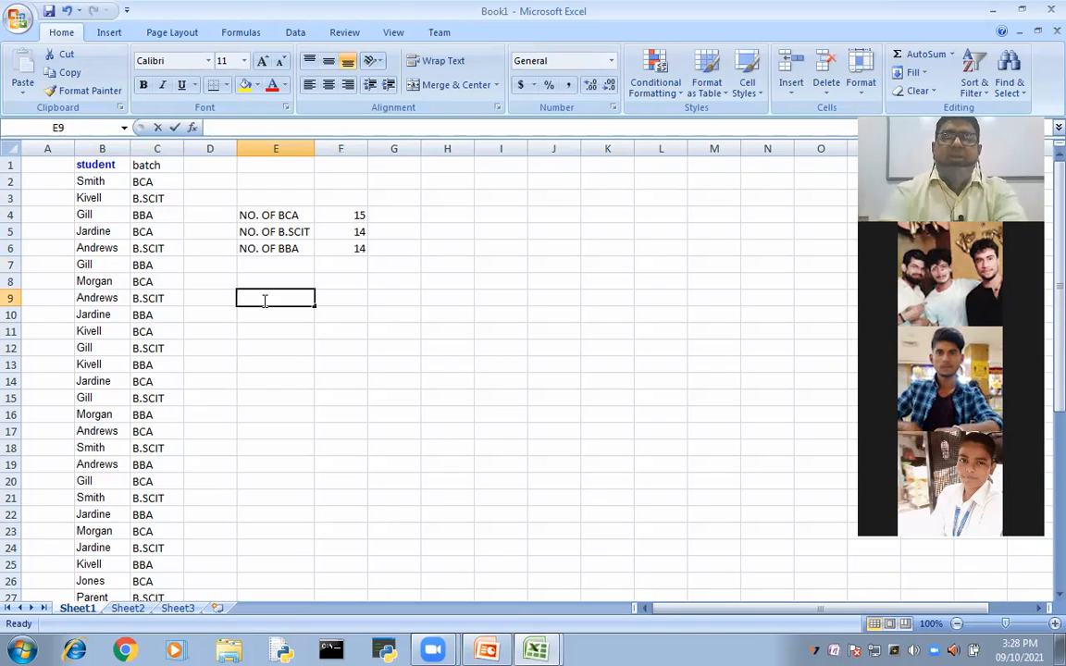
type("=")
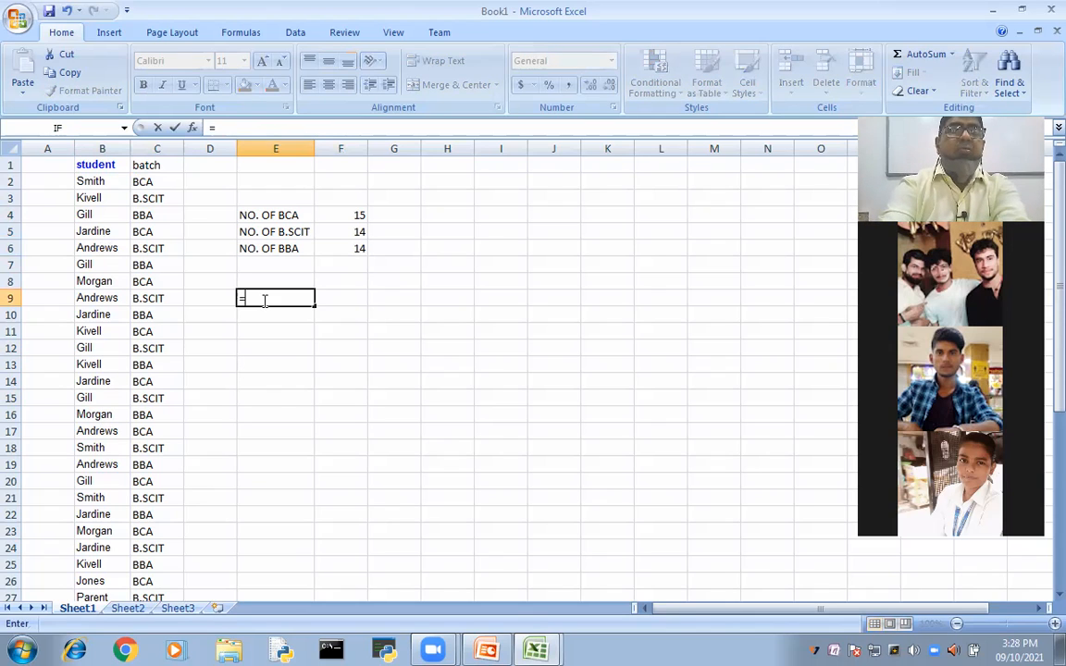
type("NO")
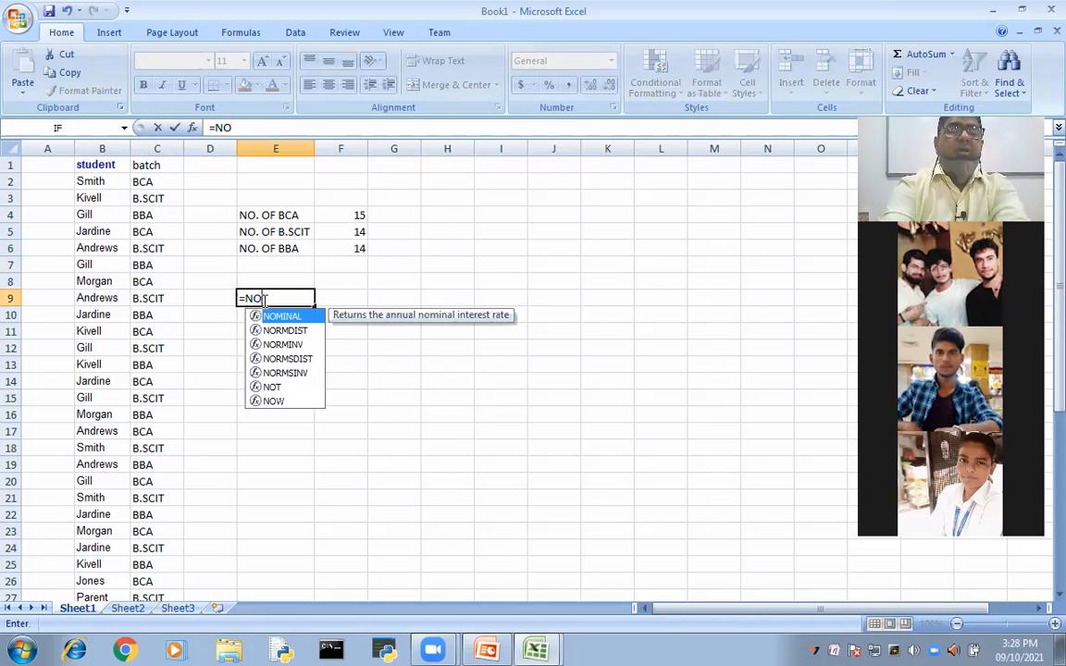
key("BackSpace")
key("BackSpace")
key("Tab")
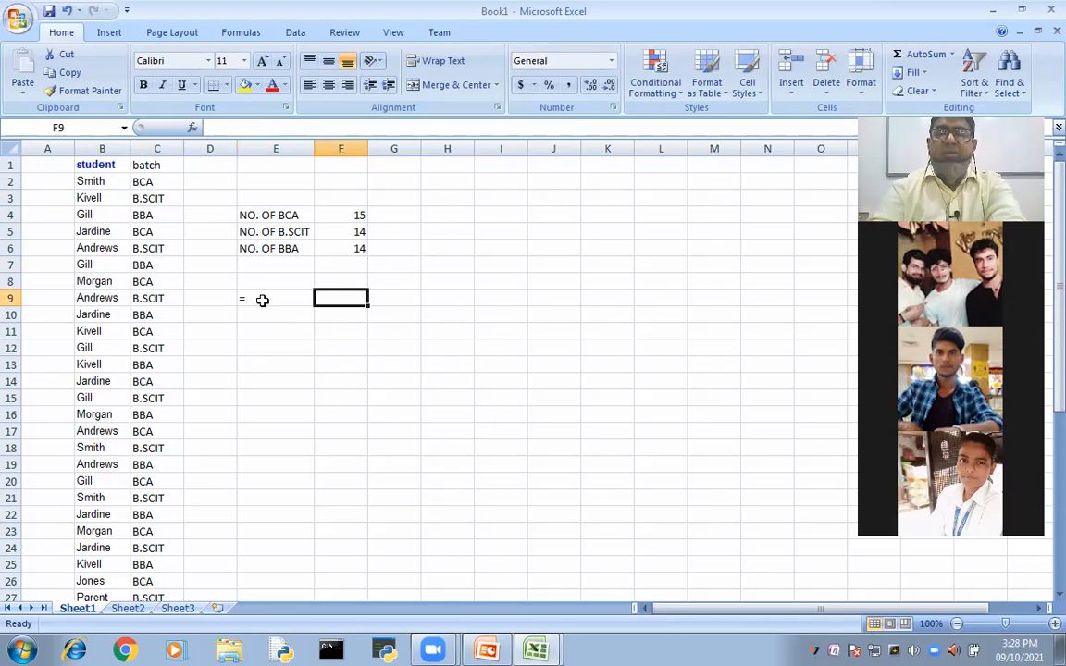
Begin a COUNTIF formula in cell F9 with the whole of column B, B:B, as its range.
type("=")
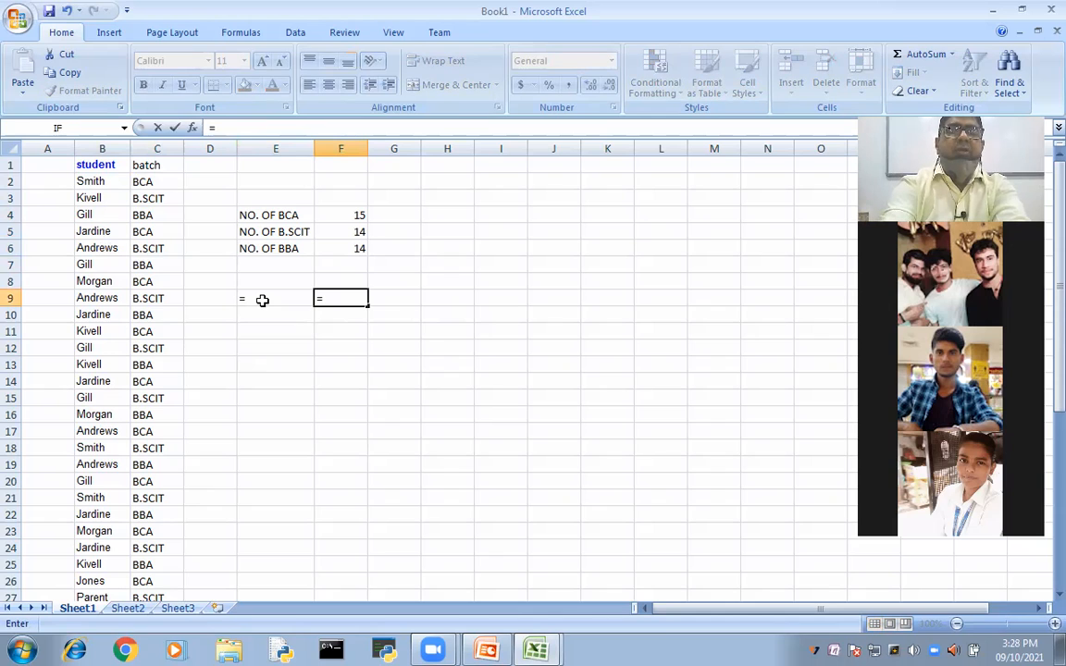
type("COUNTIF(")
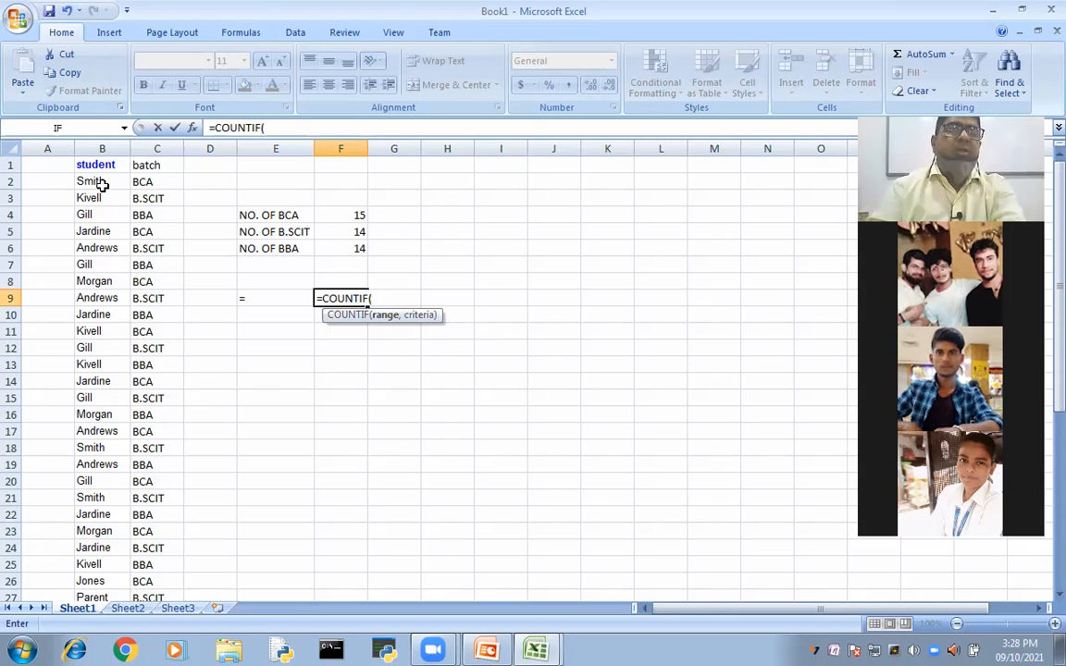
type("B")
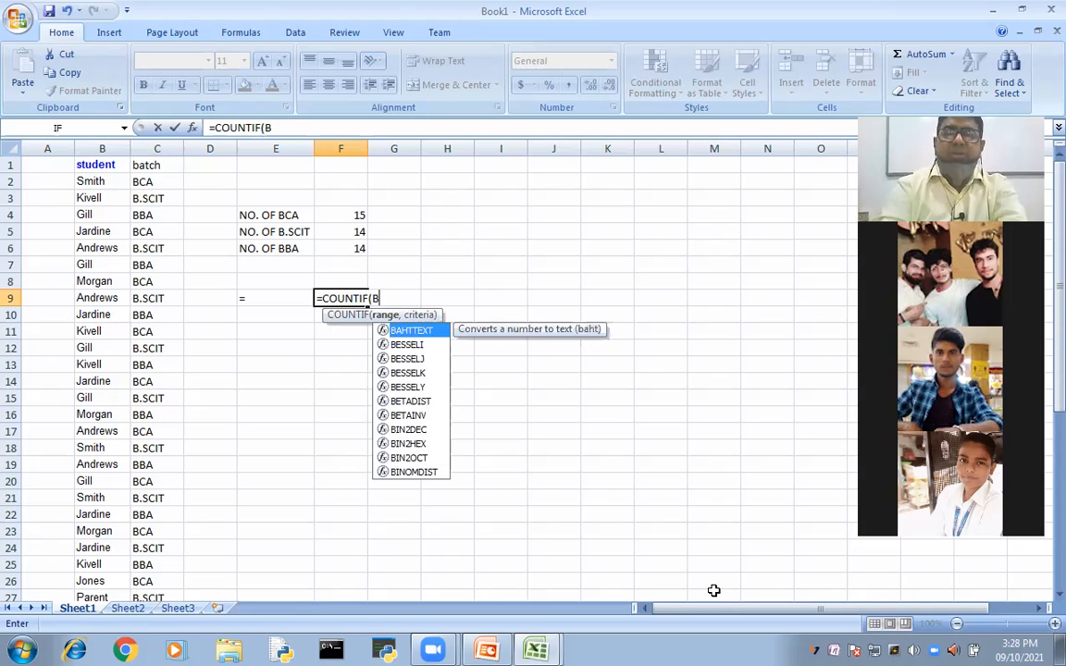
type(":B")
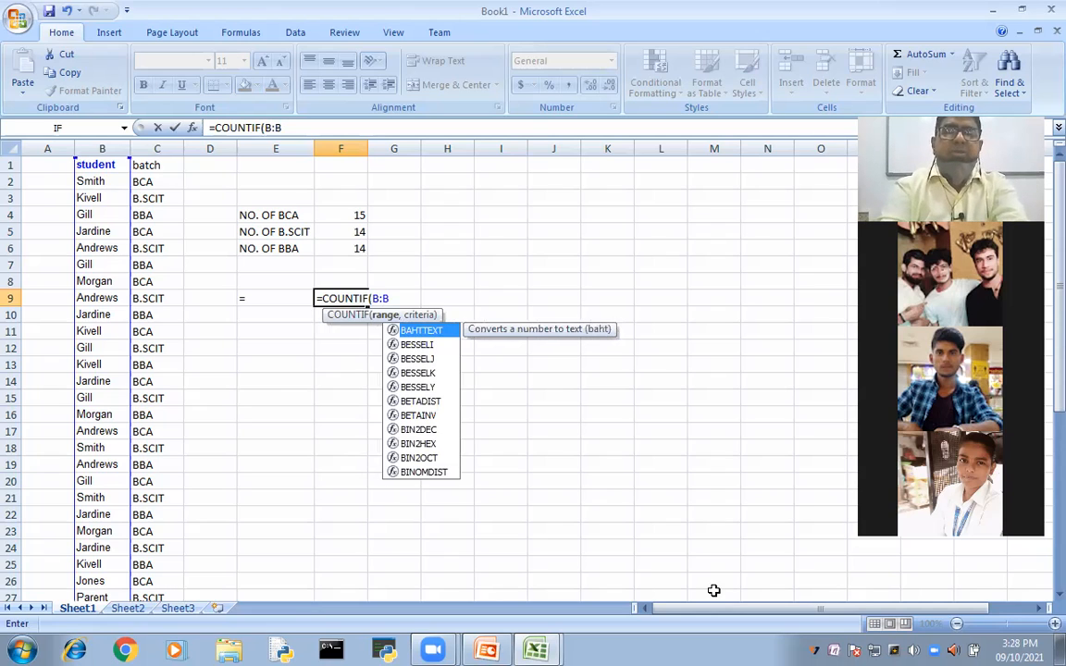
type(",")
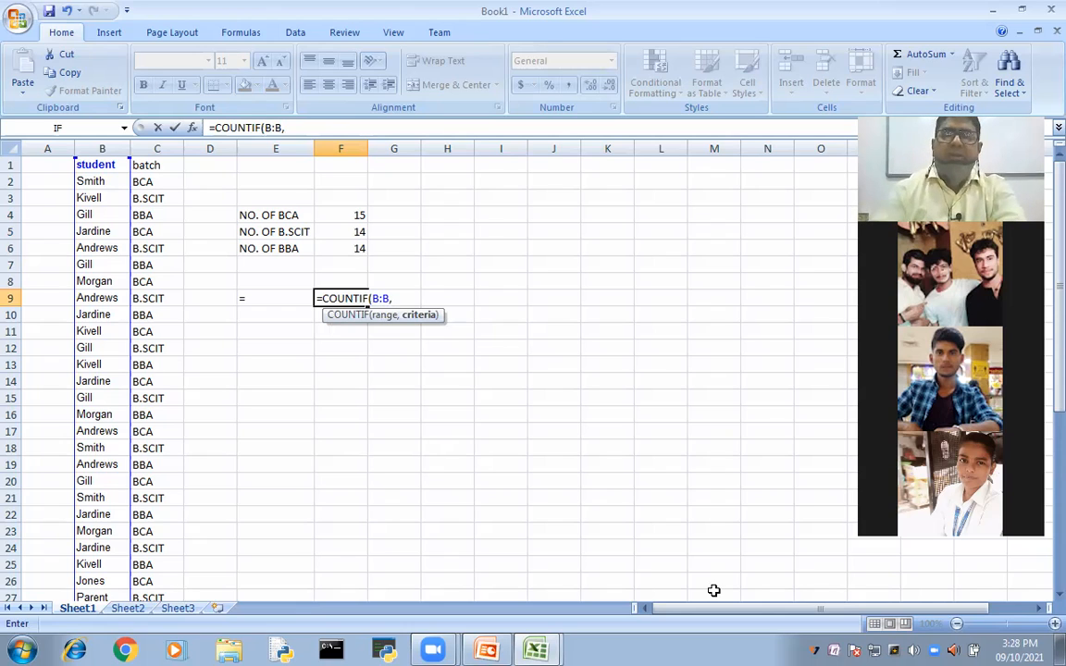
Complete the COUNTIF formula in F9 with the student name from cell B4 as the quoted criterion.
type("\"")
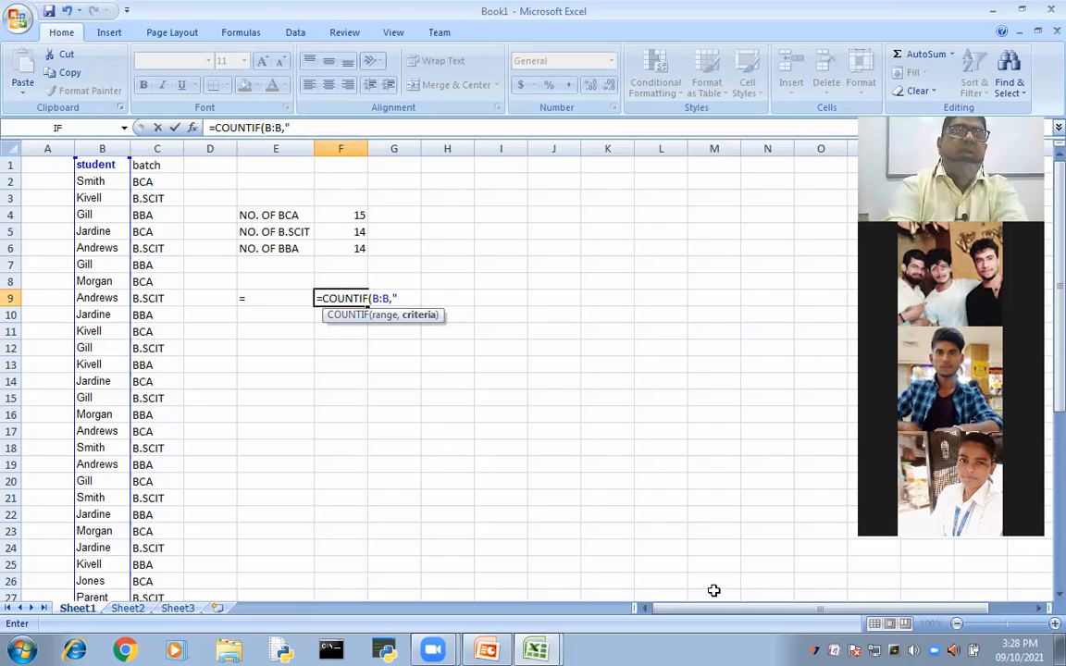
type("gl")
key("BackSpace")
key("BackSpace")
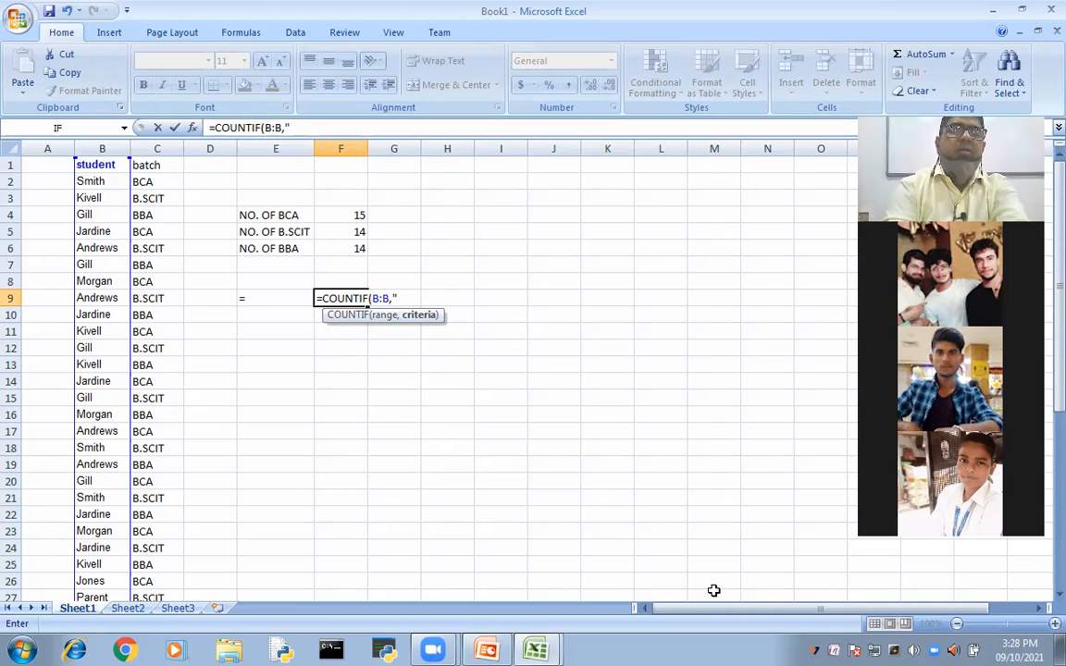
type("Gi")
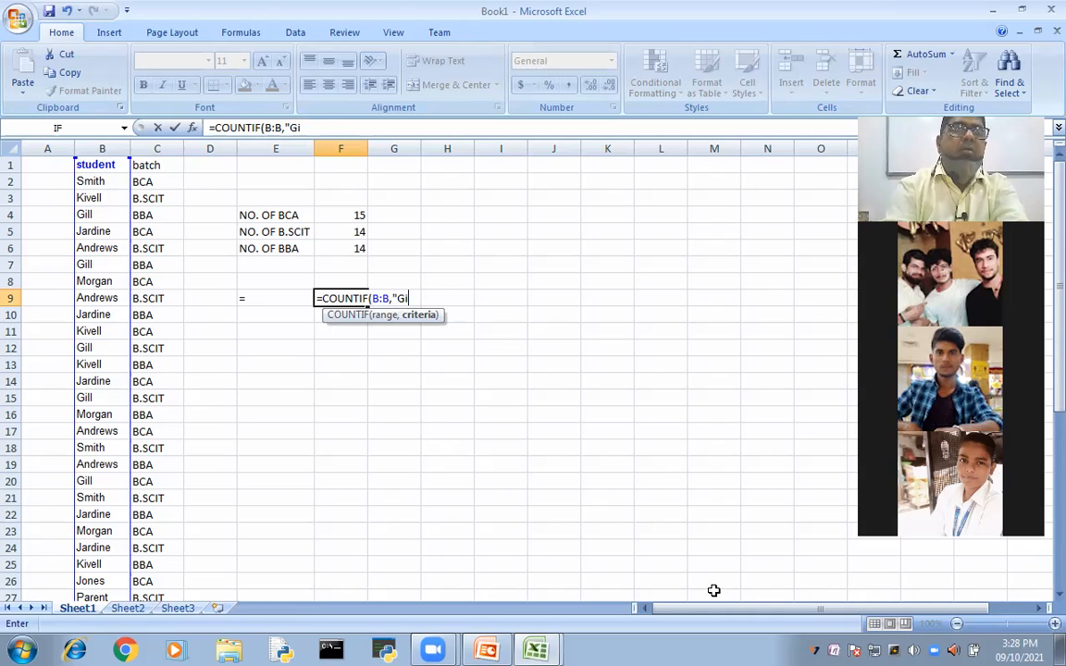
type("ll\"")
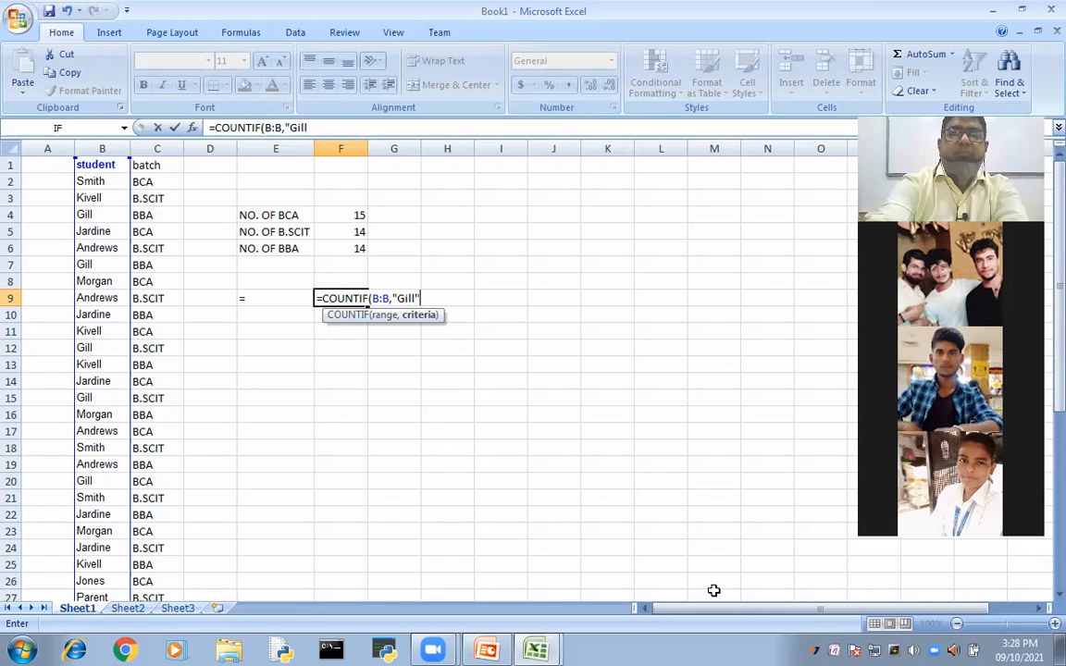
type(")")
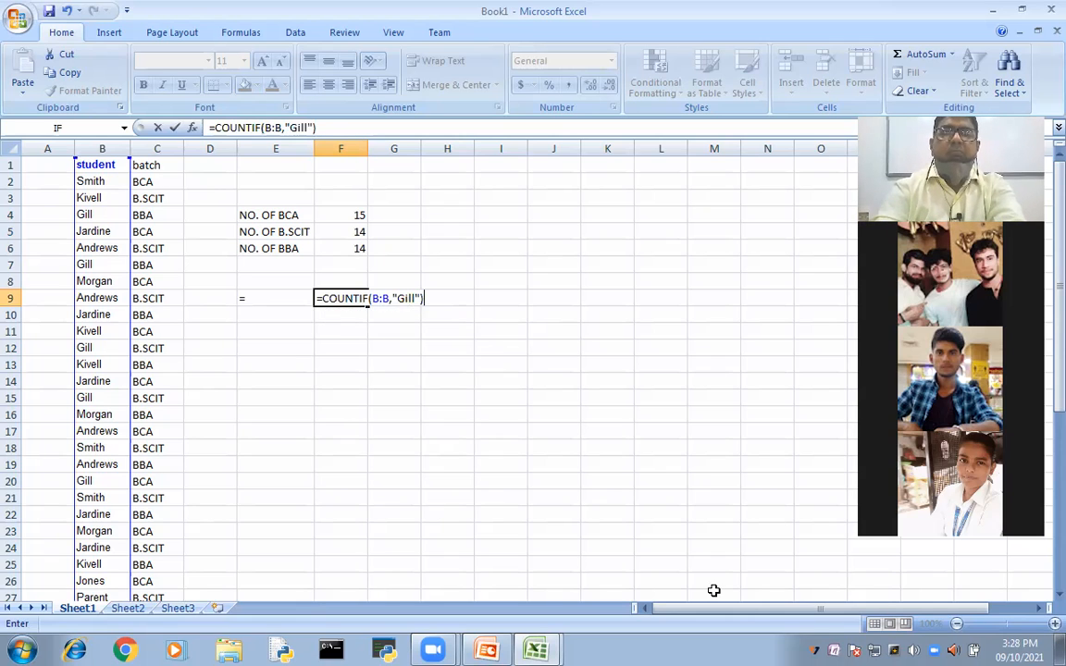
key("Return")
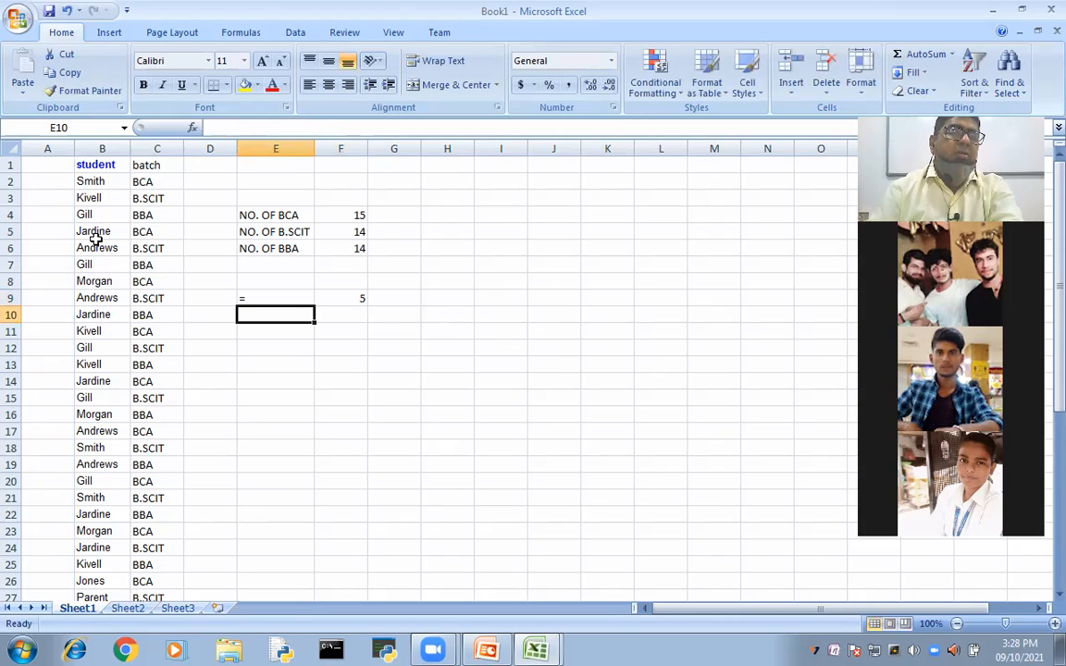
Check the occurrences of the counted student's name down column B against the result in F9.
left_click(84, 215)
left_click(95, 264)
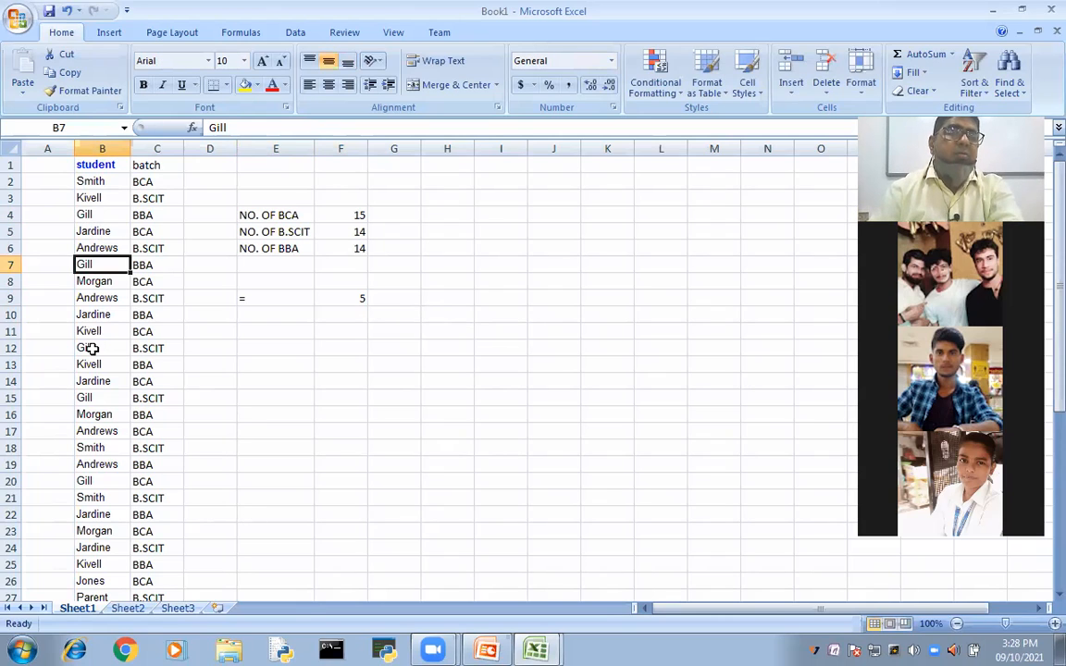
left_click(93, 349)
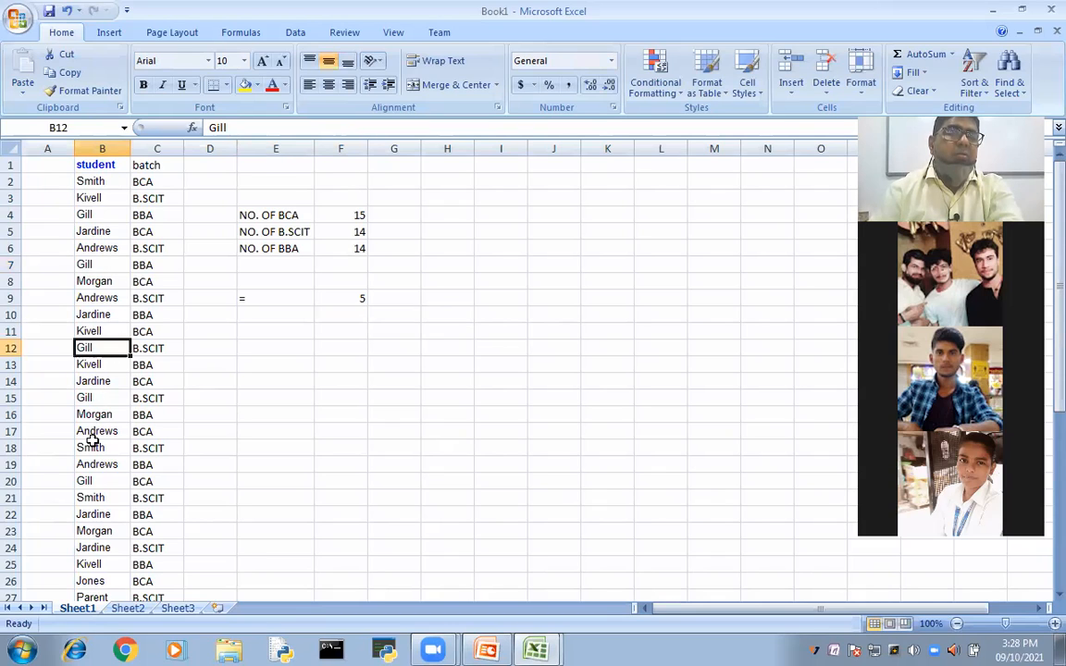
left_click(95, 481)
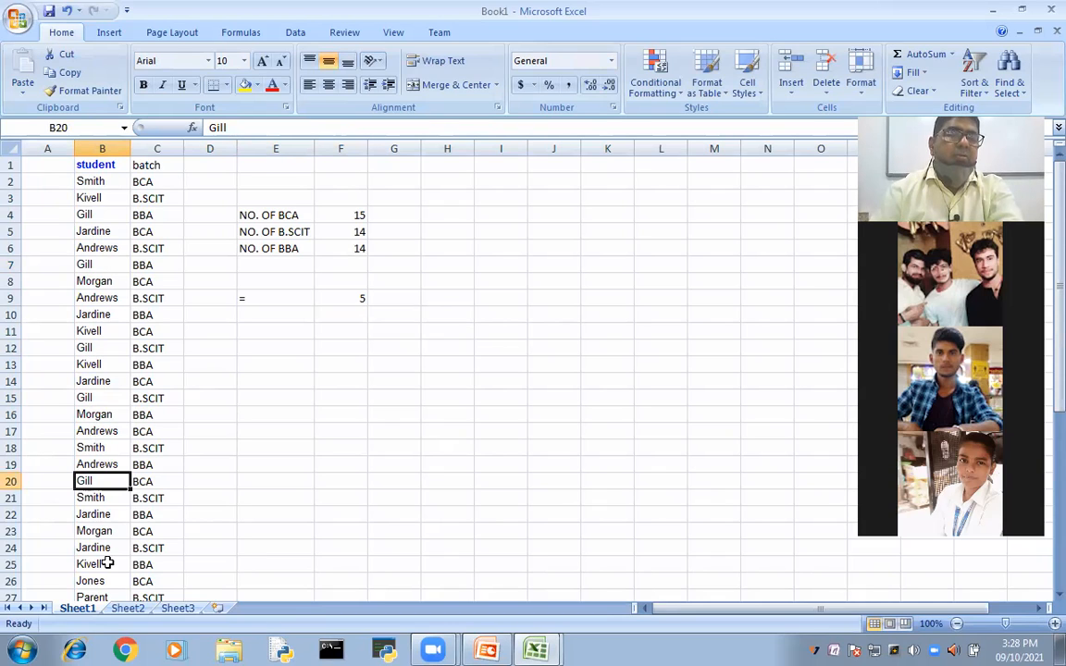
scroll(107, 563, "down", 1)
scroll(107, 563, "down", 4)
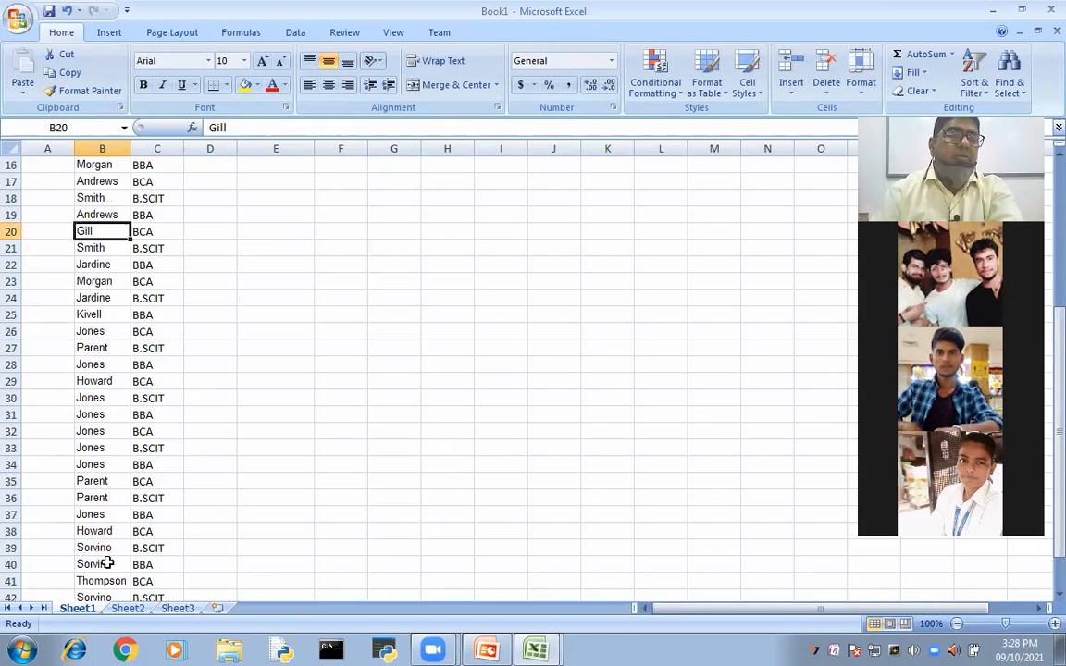
scroll(107, 563, "down", 2)
scroll(108, 562, "up", 2)
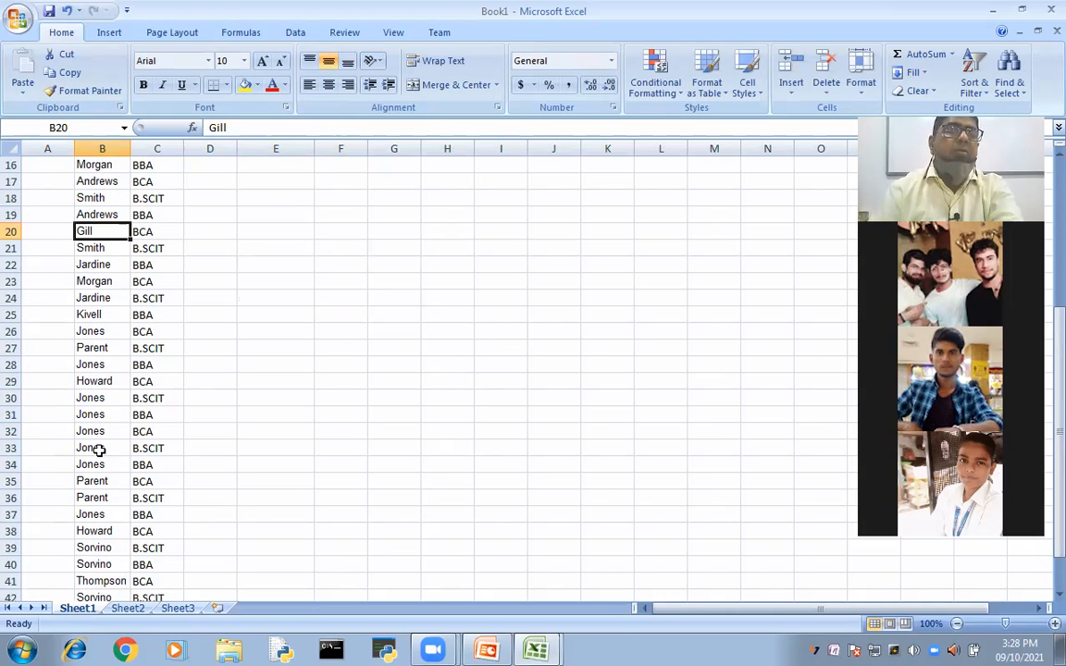
scroll(345, 292, "up", 5)
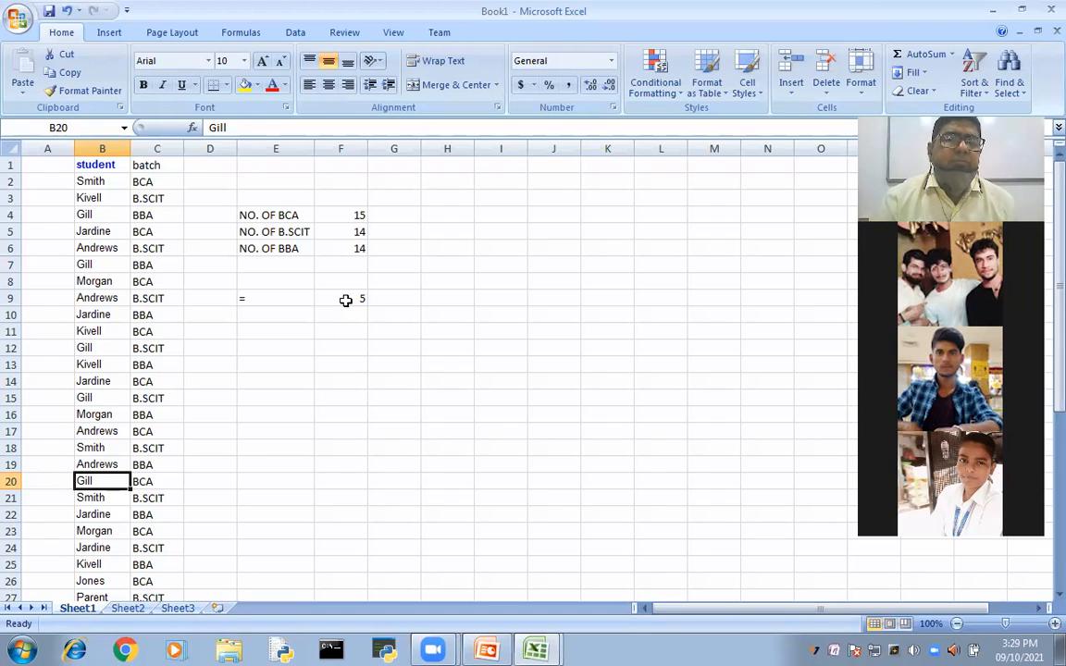
Switch to the EXCERSIZE 1 workbook and look through the order table on Sheet6 down to its last row.
left_click(546, 642)
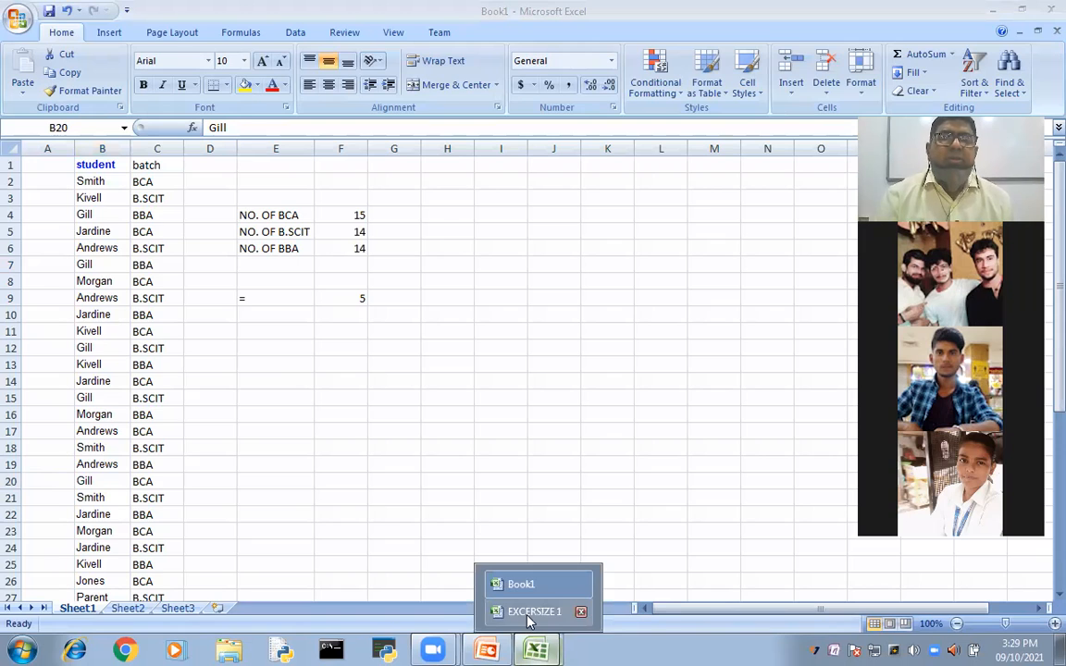
left_click(534, 612)
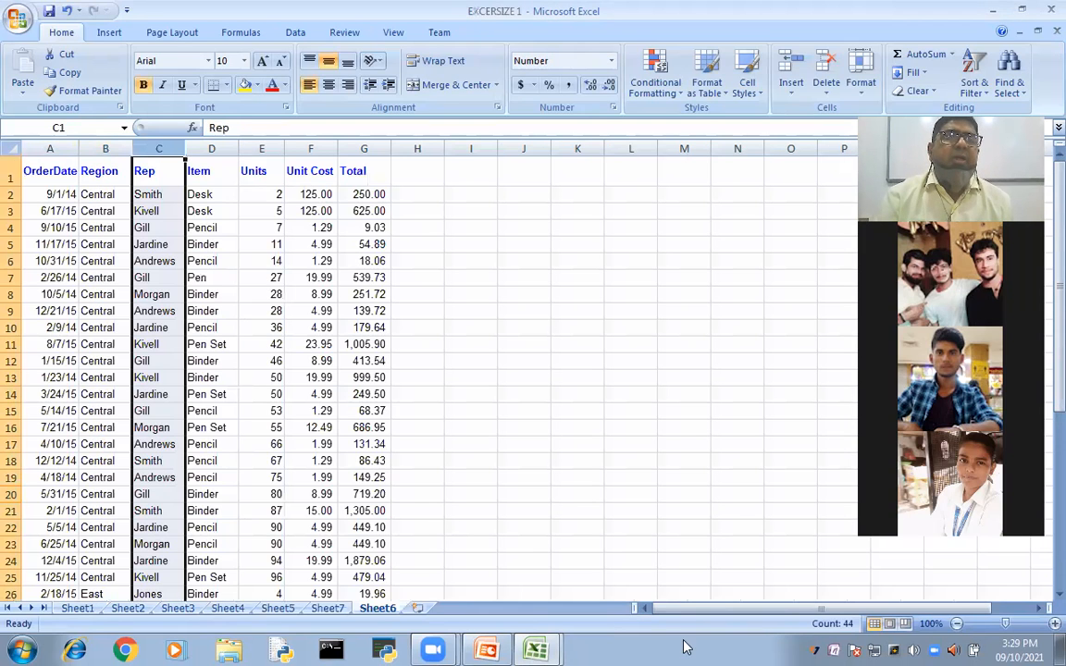
left_click(578, 494)
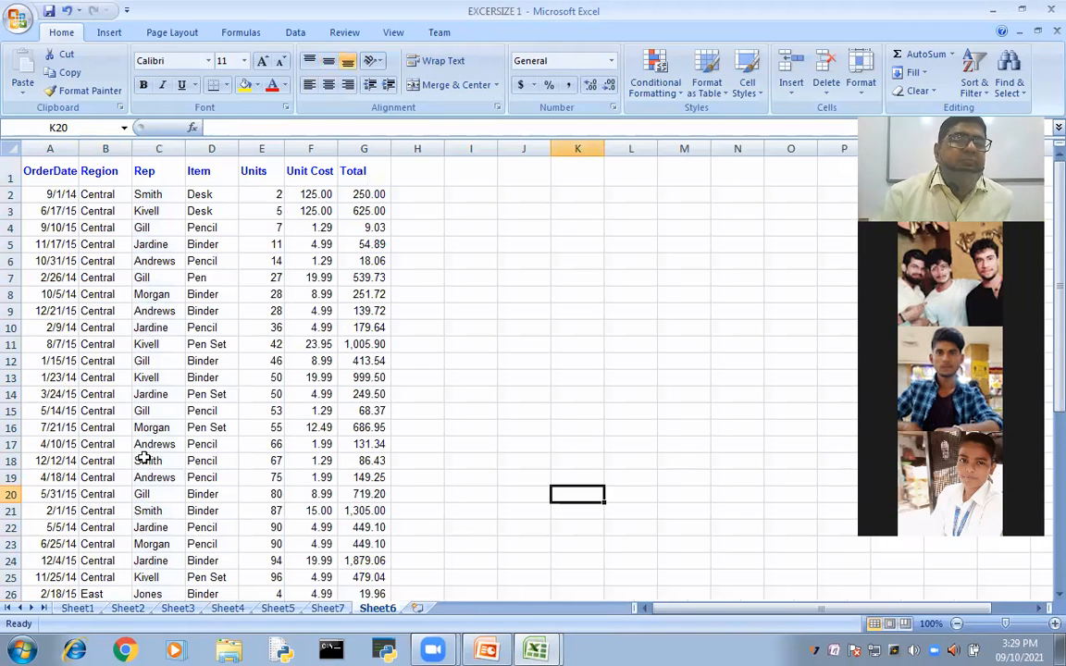
scroll(144, 457, "down", 1)
scroll(144, 457, "up", 1)
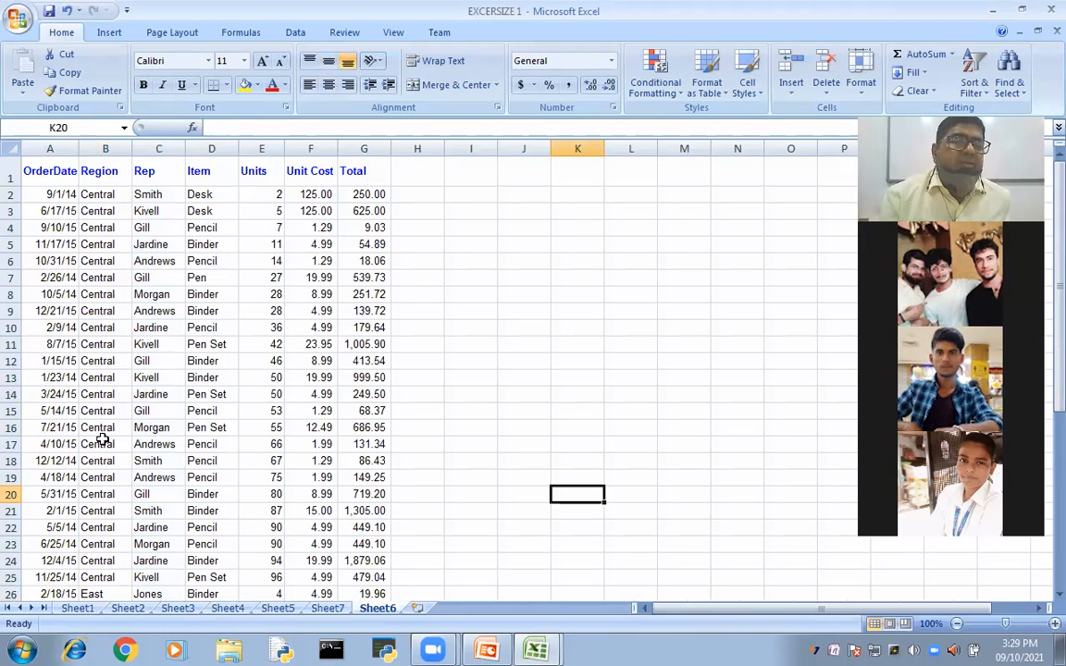
scroll(100, 441, "down", 6)
scroll(100, 441, "down", 1)
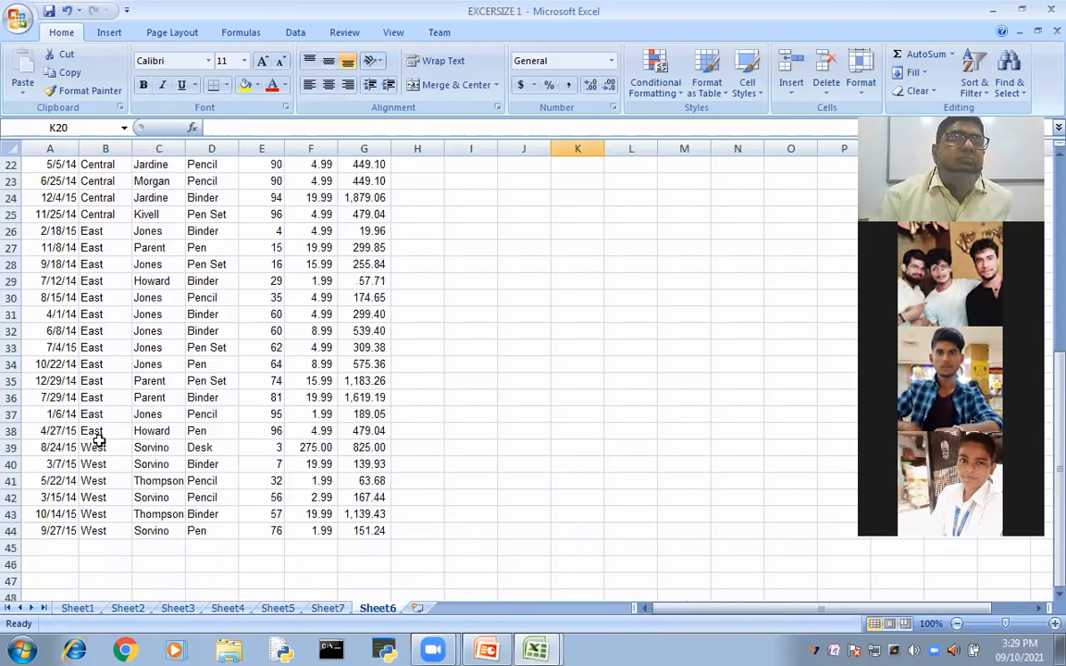
scroll(99, 442, "up", 7)
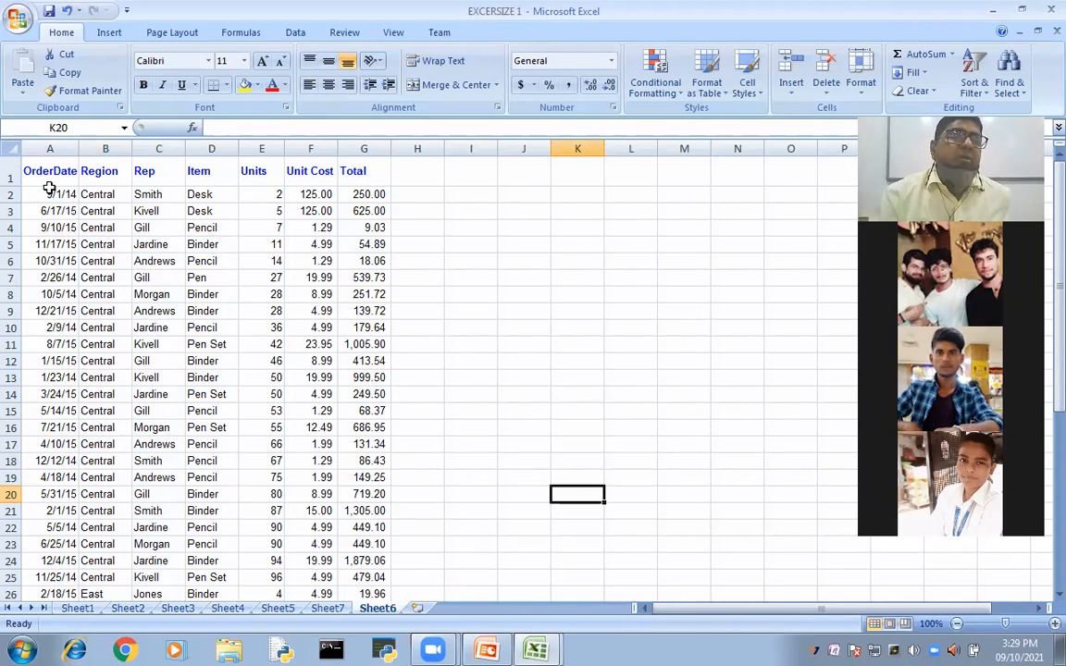
Copy the order table A1:G44 from Sheet6 and paste it at A1 on Sheet2 of Book1.
left_click_drag(50, 172, 375, 533)
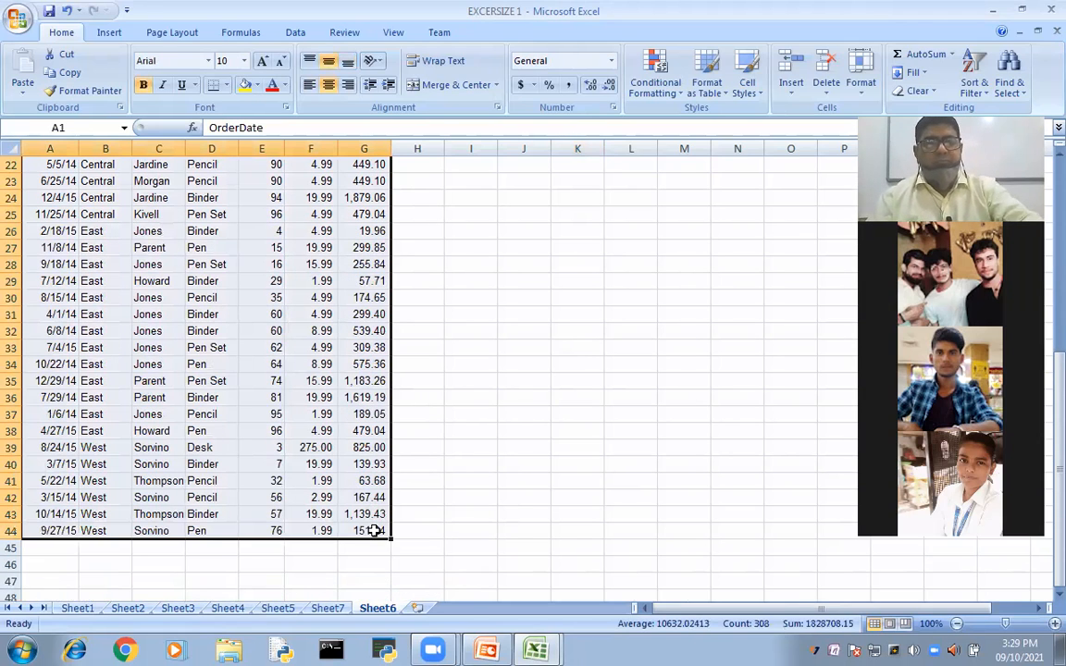
key("ctrl+c")
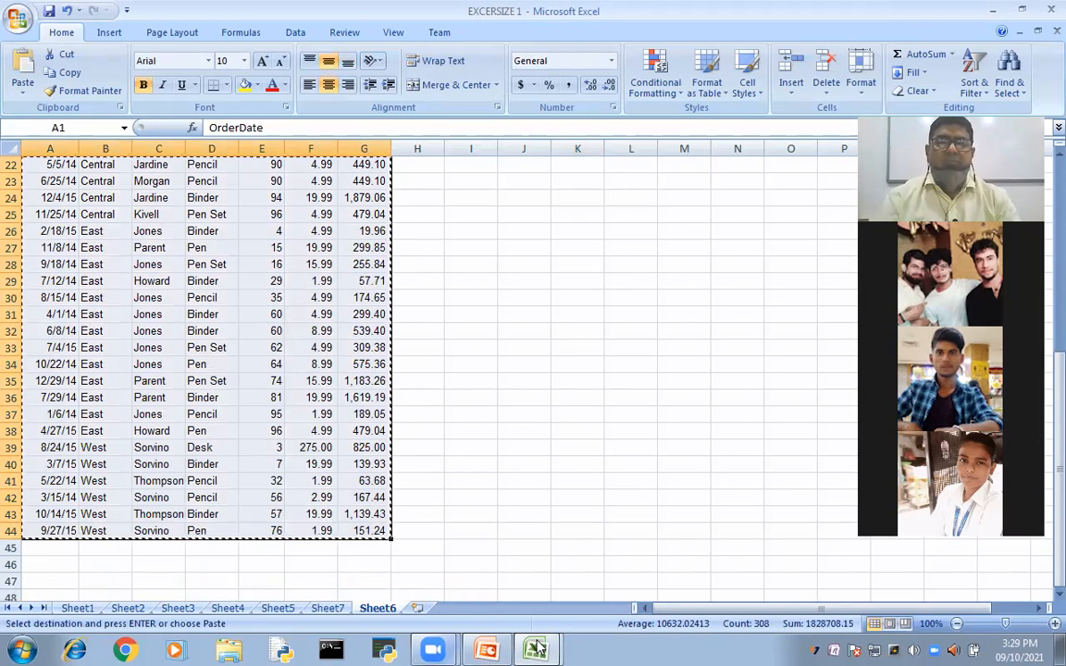
mouse_move(535, 649)
left_click(521, 584)
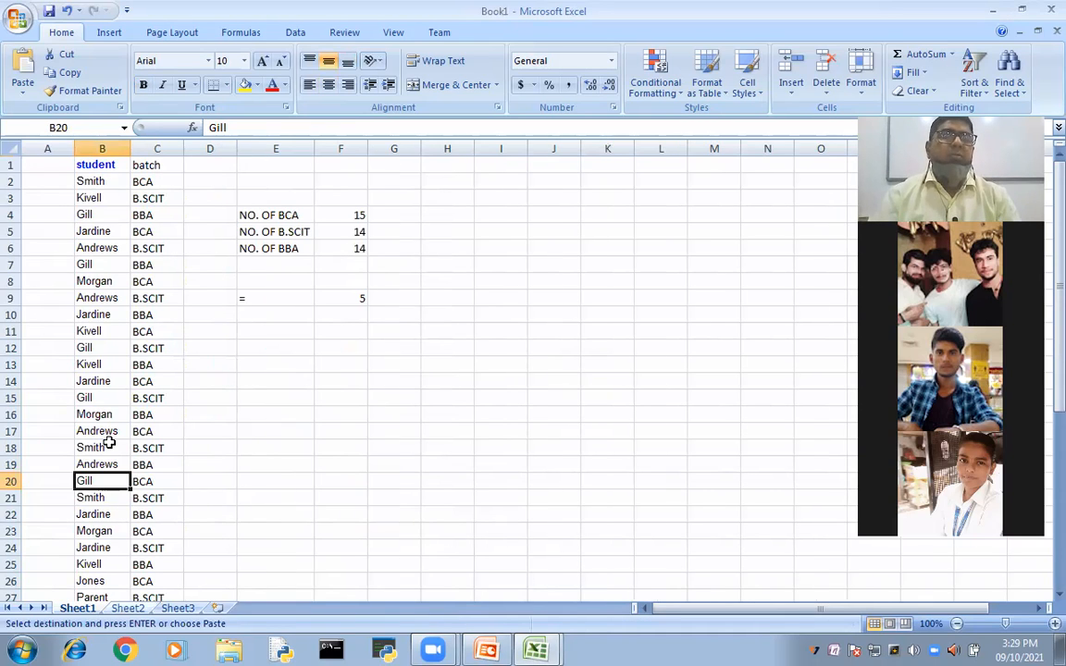
key("ctrl+Page_Down")
key("ctrl+v")
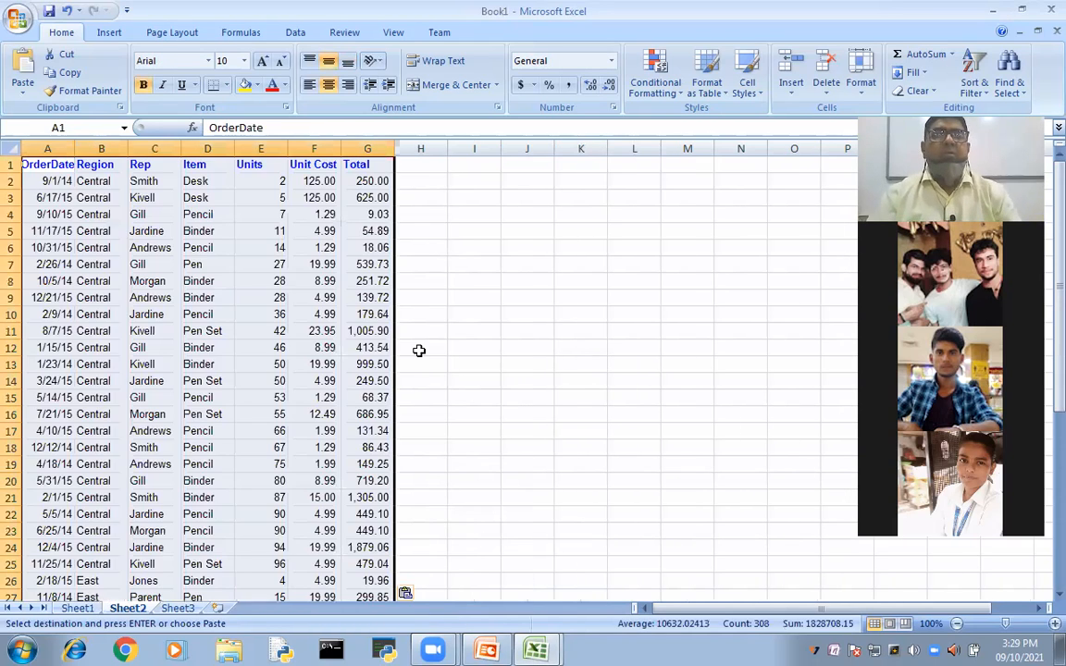
left_click(474, 347)
Close the EXCERSIZE 1 workbook without keeping the copied data on the clipboard, and look over the pasted table in Book1.
mouse_move(544, 647)
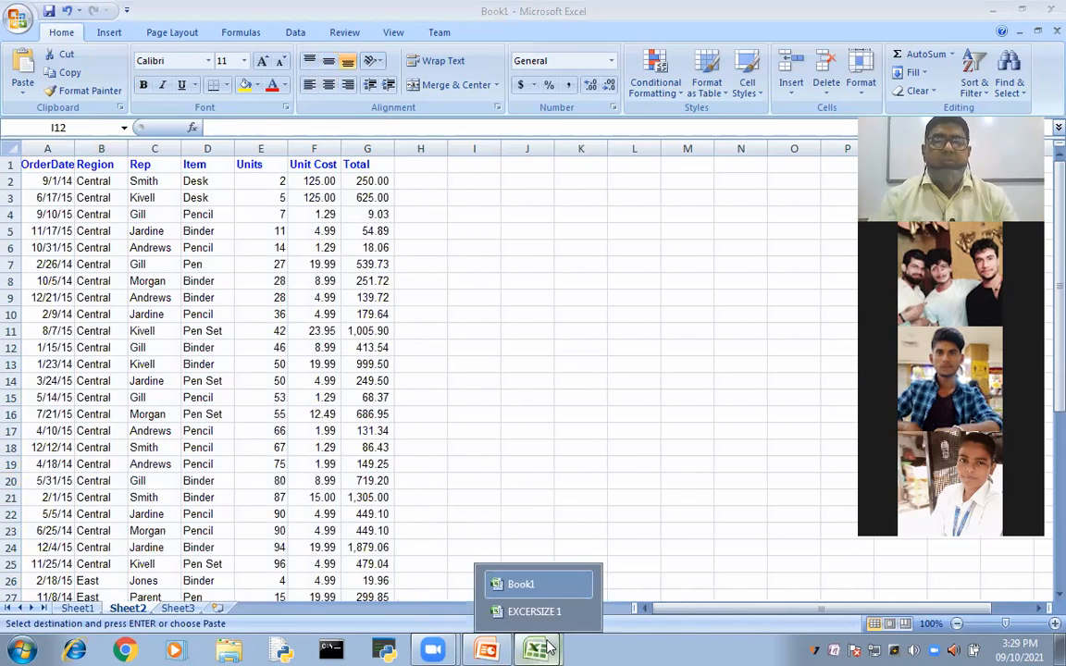
left_click(581, 614)
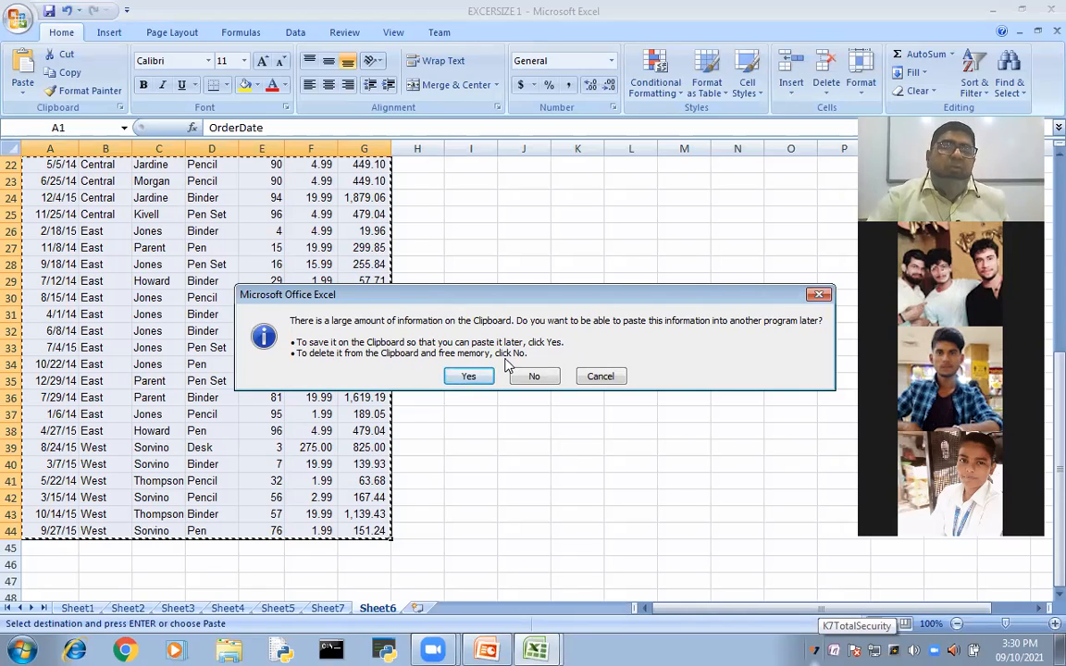
left_click(536, 377)
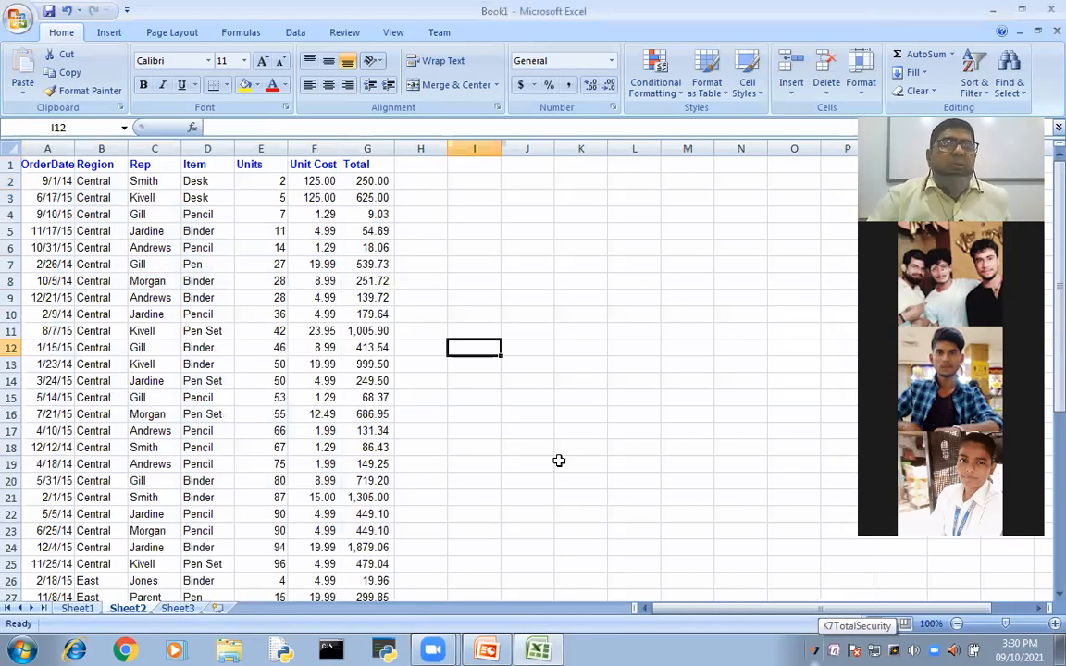
scroll(559, 462, "down", 9)
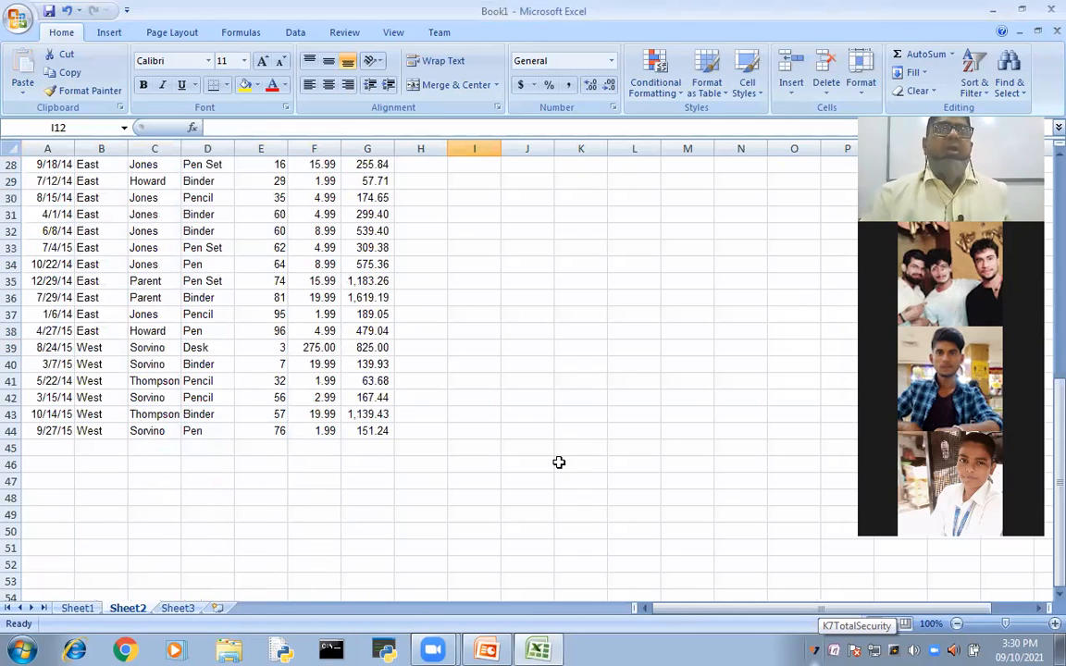
scroll(559, 461, "up", 9)
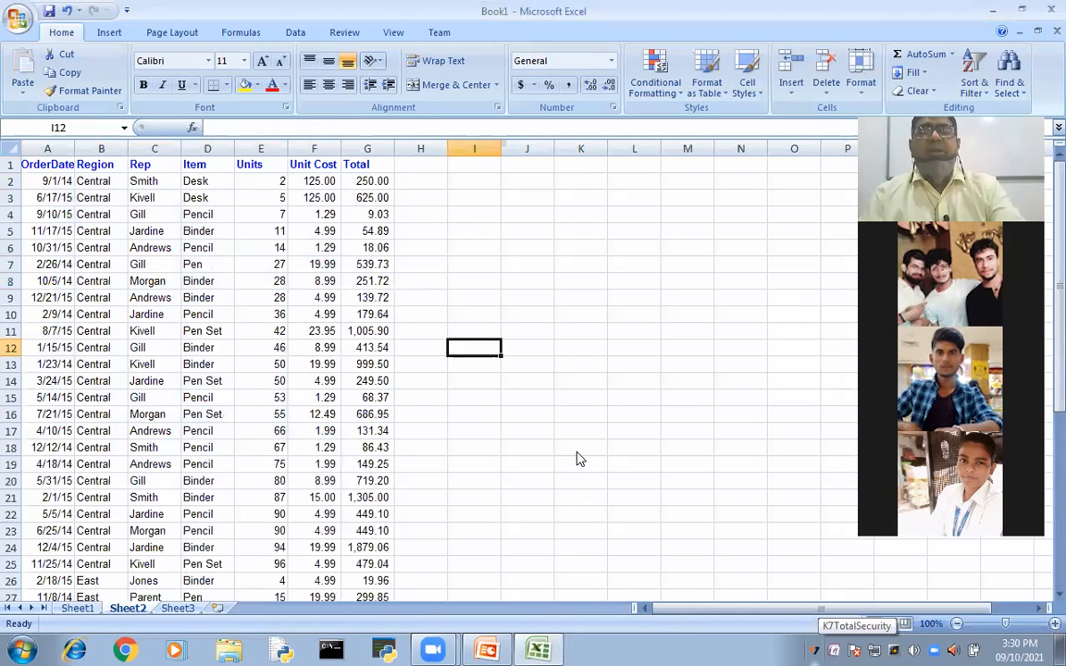
Switch to the Microsoft Excel presentation in PowerPoint and start the slide show from the COUNTIF() slide.
key("alt+Tab")
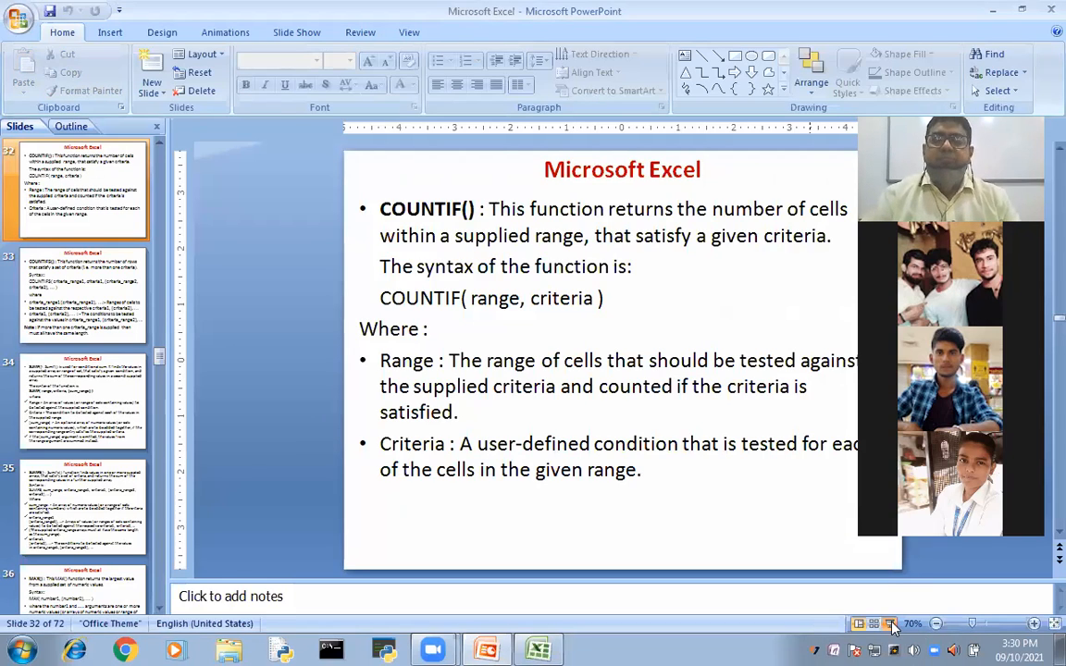
left_click(891, 625)
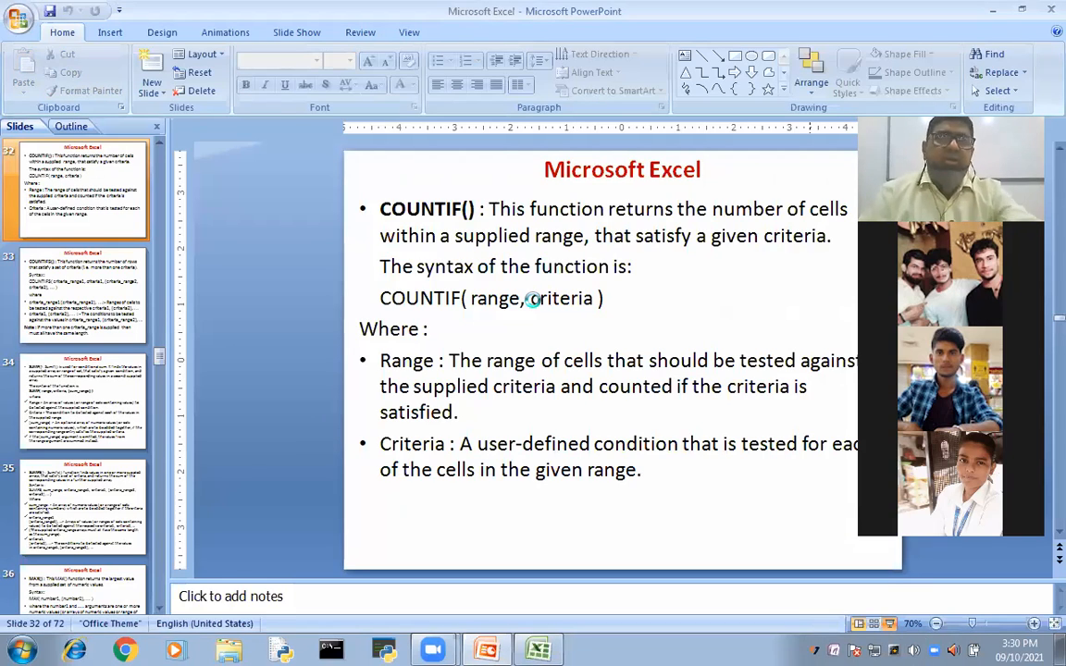
key("shift+F5")
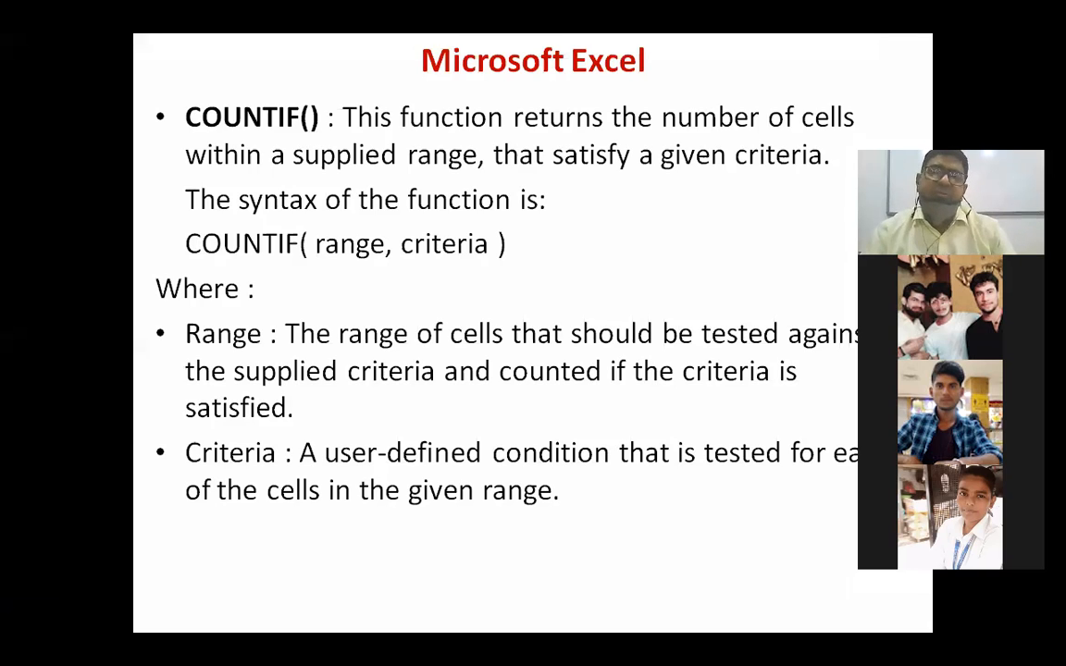
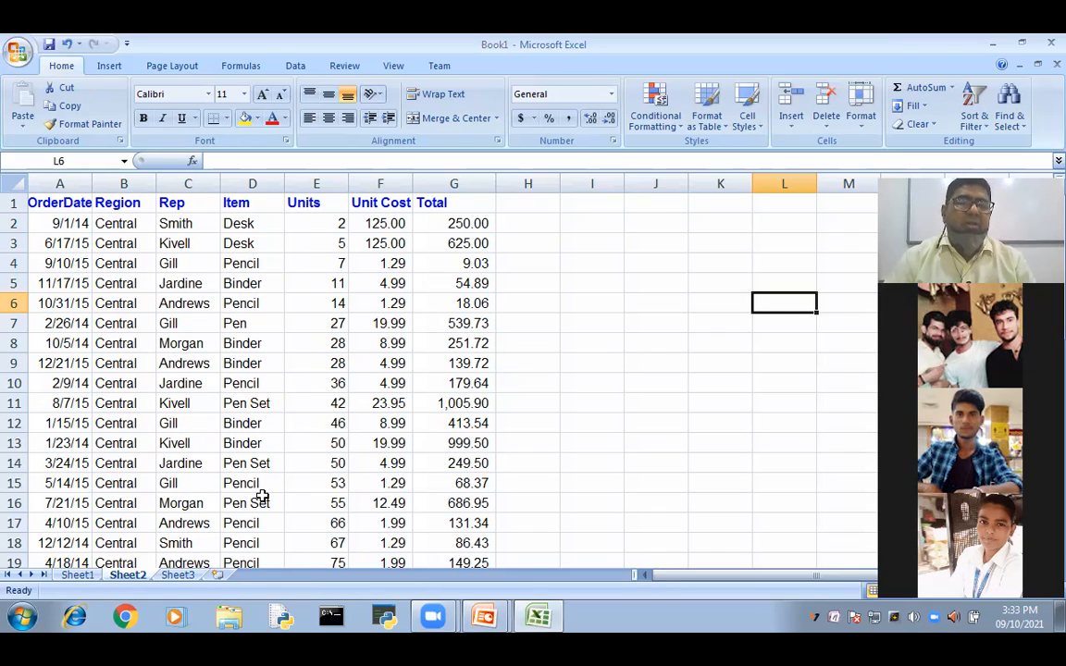
Look through the order table on Sheet2 and start a COUNTIFS formula in cell I5.
scroll(228, 501, "down", 2)
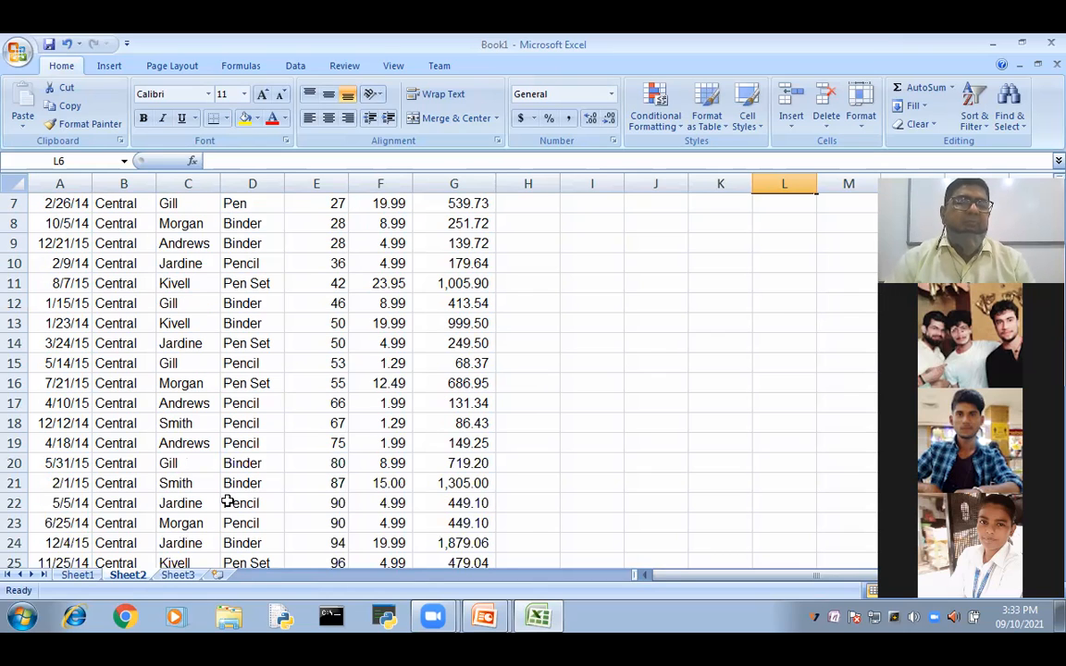
scroll(227, 502, "down", 1)
scroll(228, 501, "down", 2)
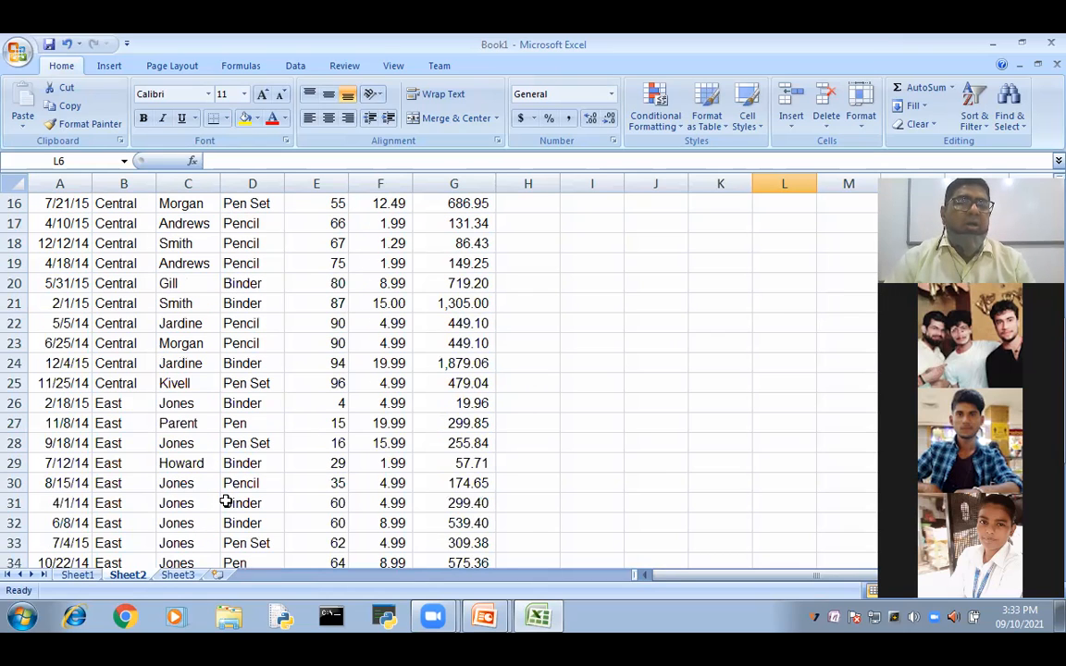
scroll(227, 501, "down", 2)
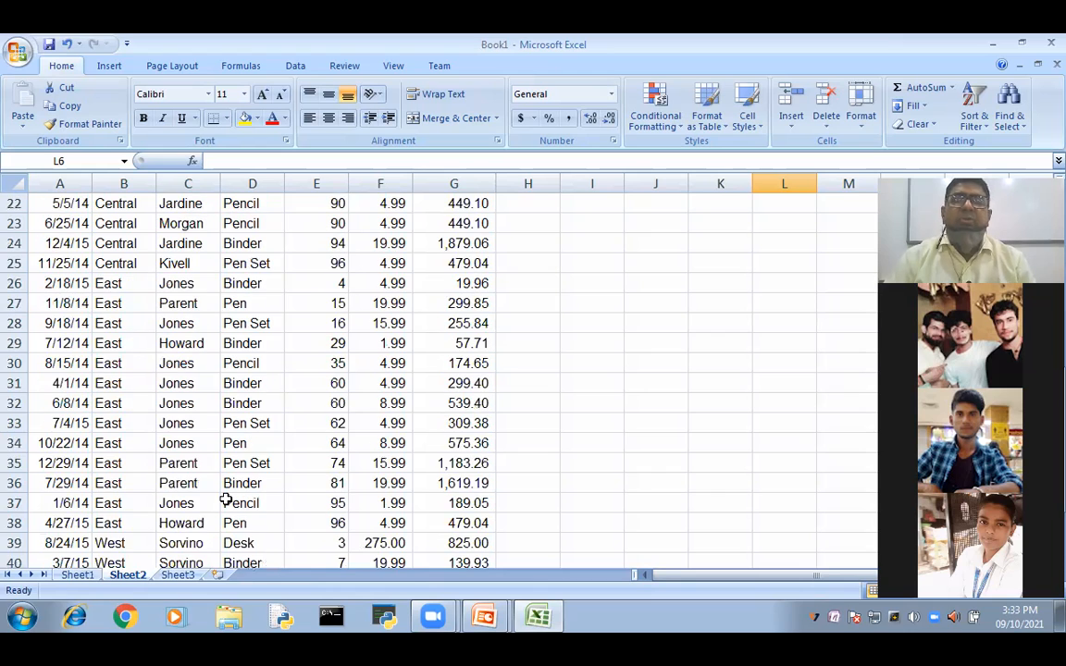
scroll(227, 501, "up", 7)
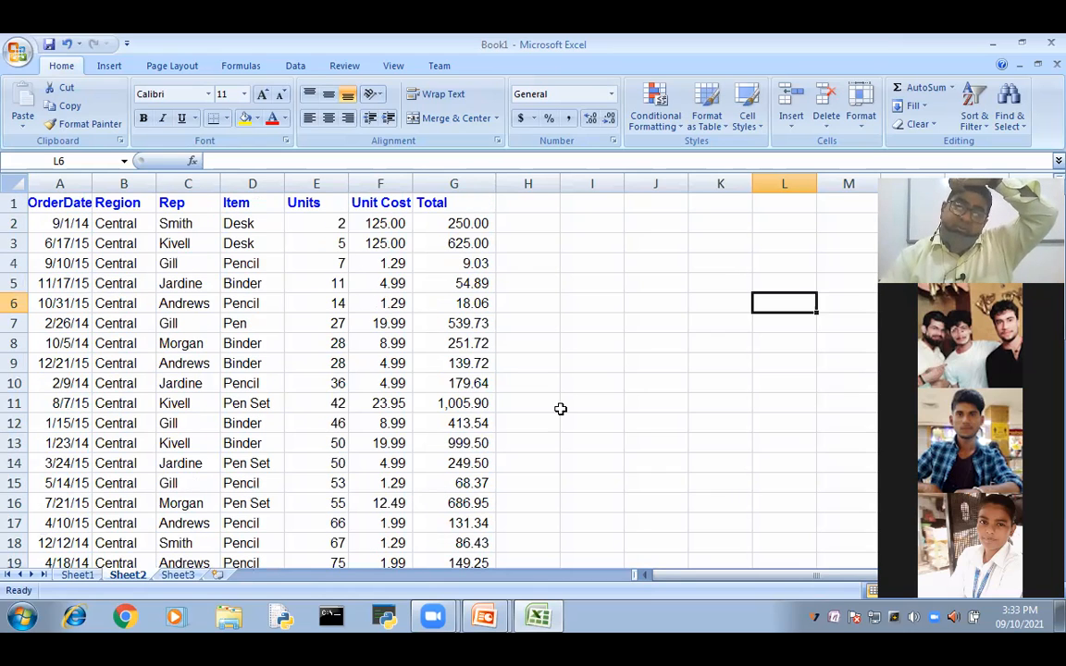
double_click(592, 283)
type("=")
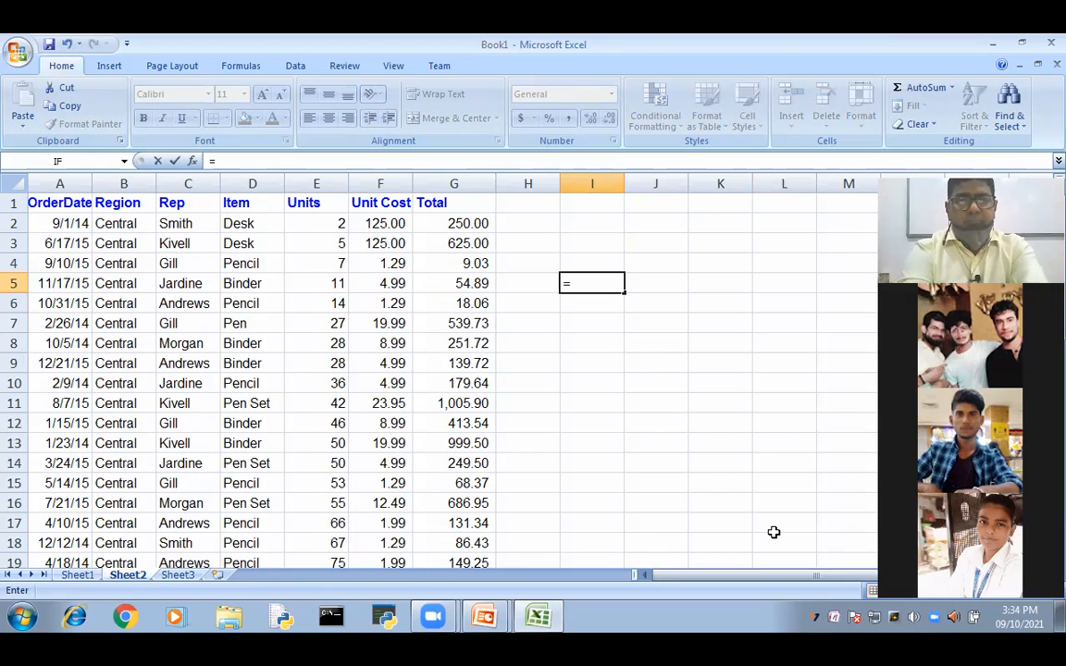
type("couni")
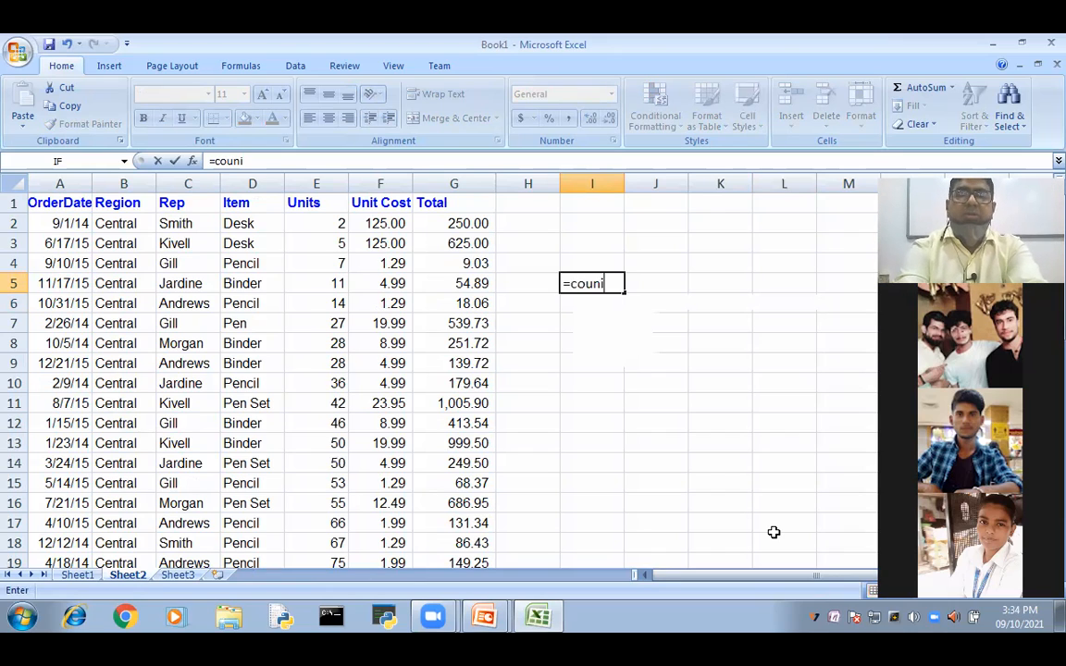
key("BackSpace")
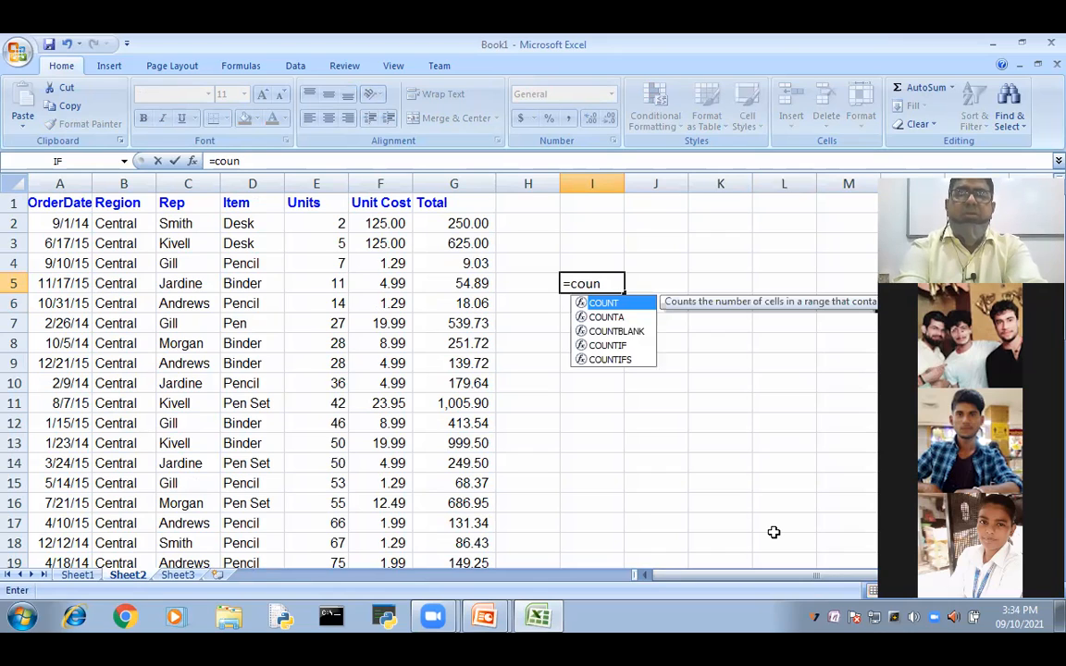
type("tifs")
key("Tab")
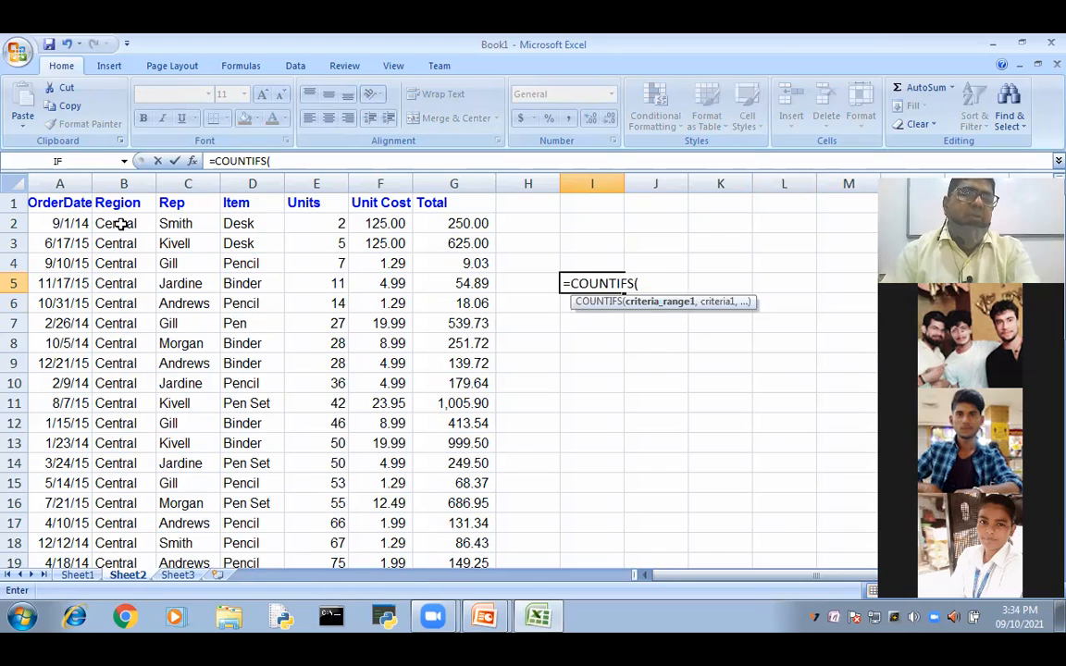
Set the first criteria range of the COUNTIFS formula to the Region cells B2:B44.
left_click_drag(118, 224, 101, 504)
left_click_drag(79, 638, 89, 524)
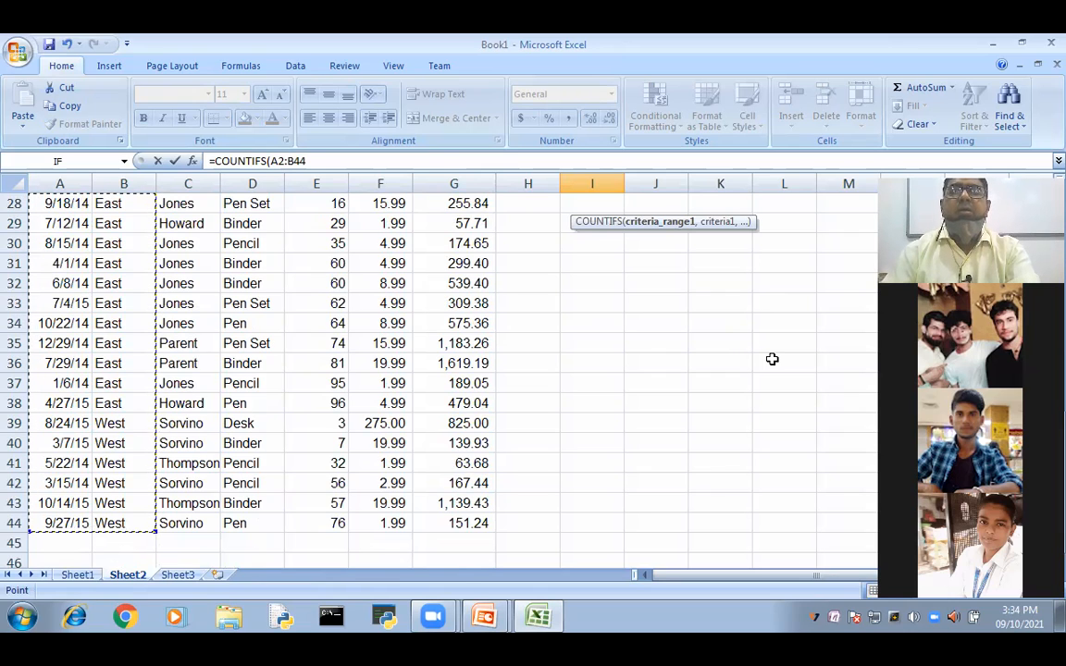
scroll(771, 359, "up", 8)
scroll(771, 359, "up", 1)
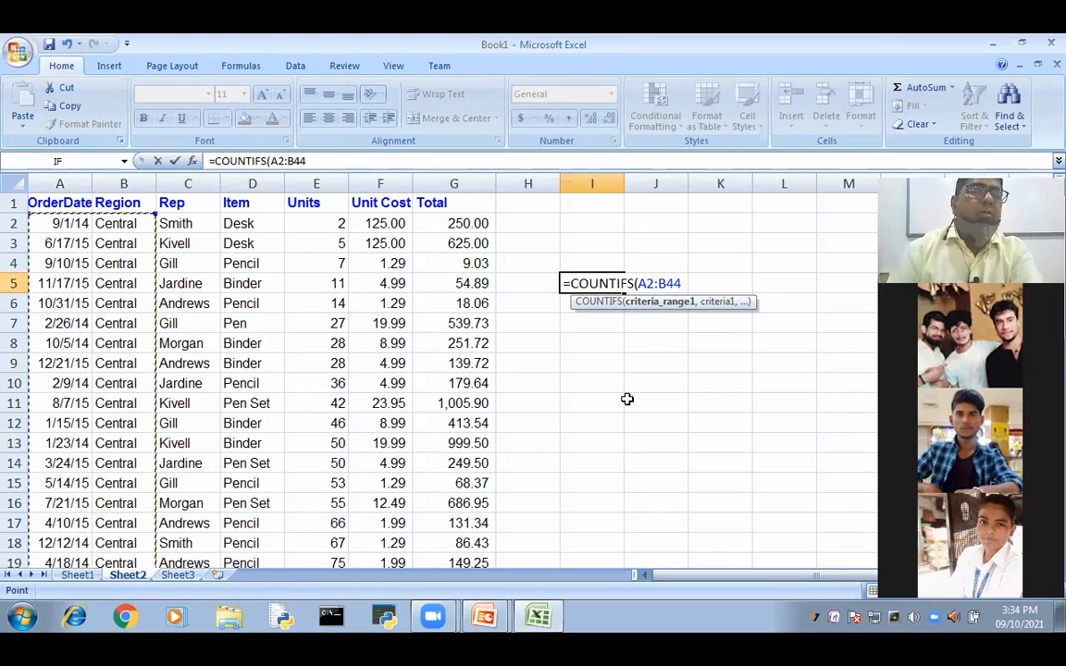
left_click(642, 283)
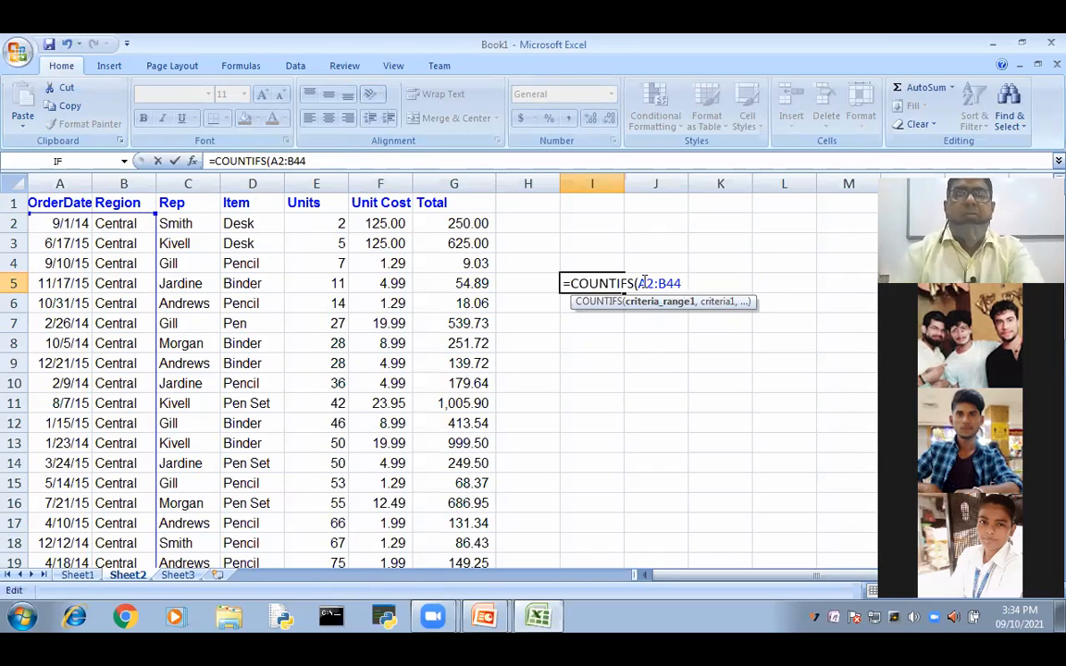
key("BackSpace")
type("b")
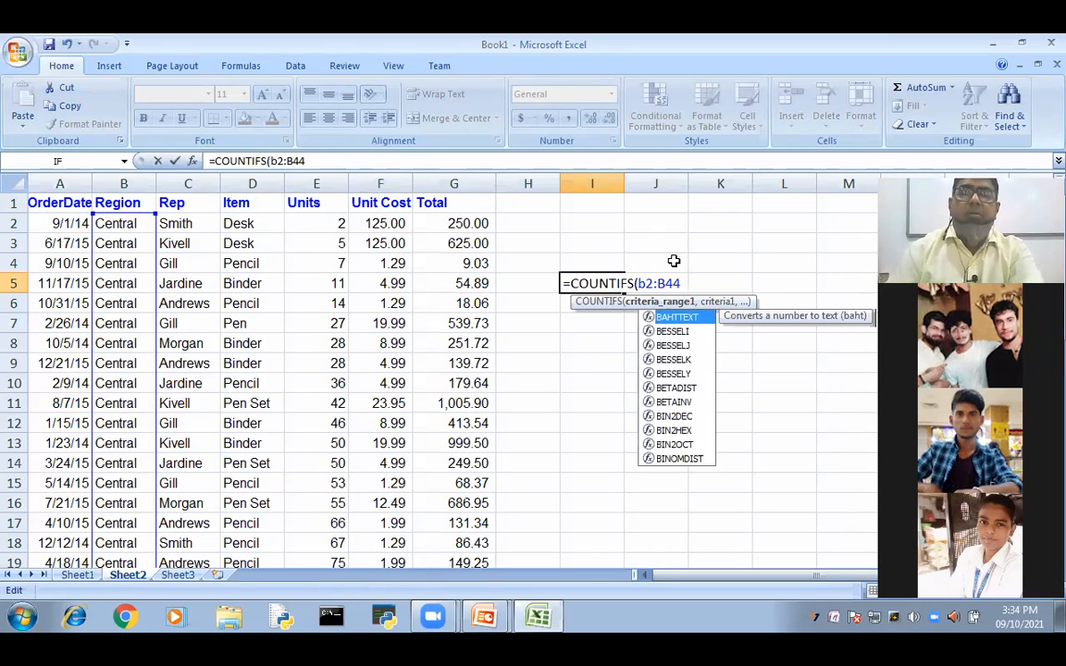
key("End")
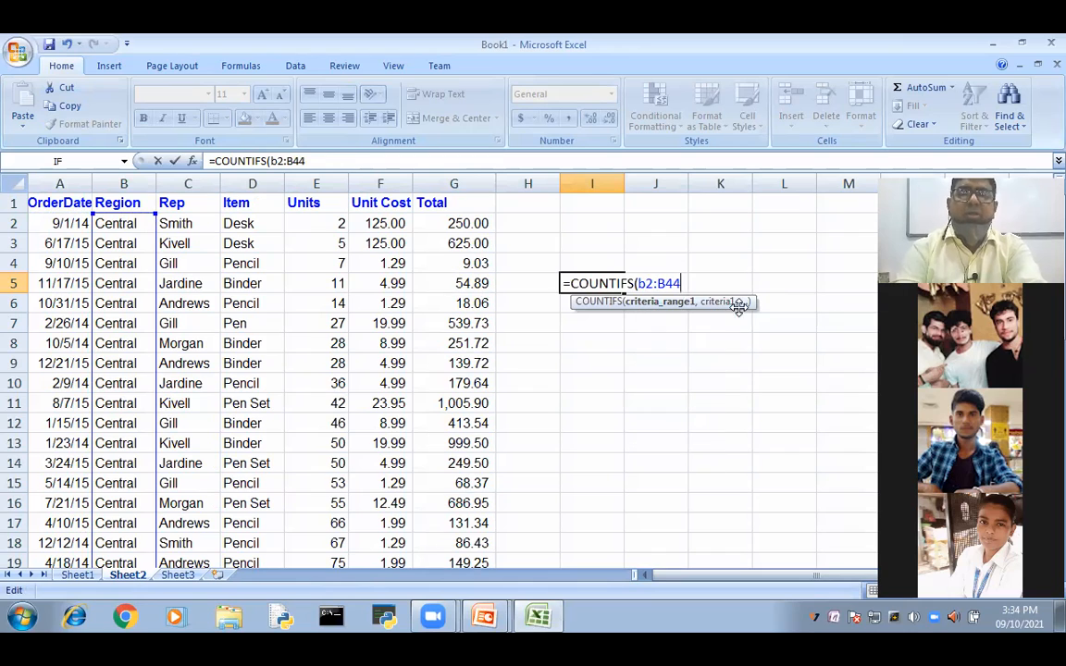
Enter "Central" as the first criterion of the COUNTIFS formula, ready for a second criteria range.
type(",")
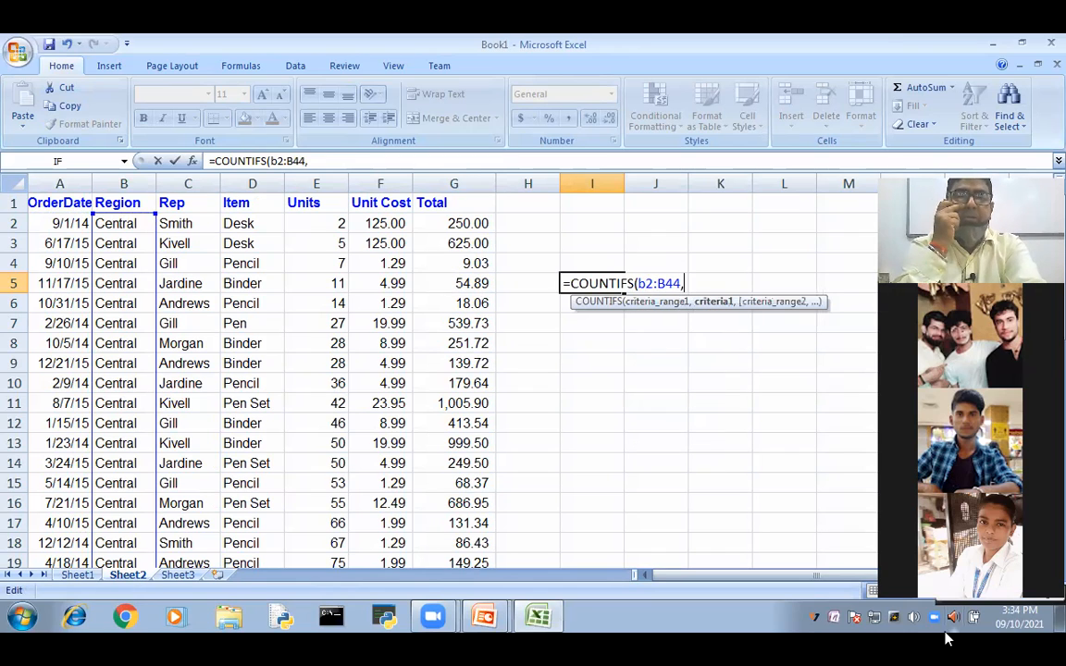
type("\"")
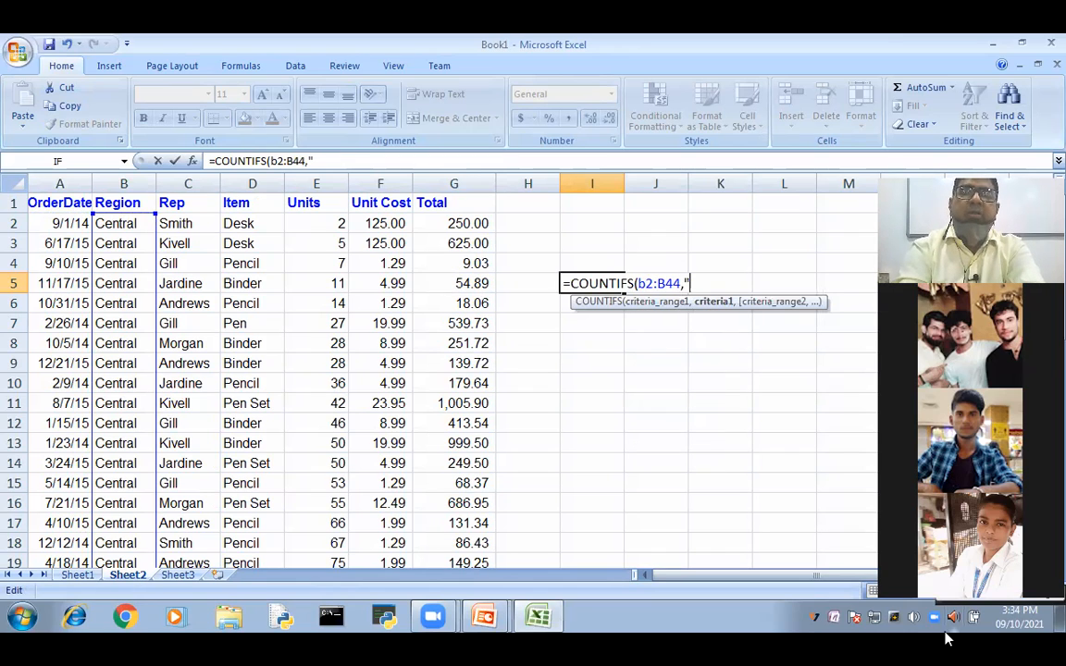
type("Centr")
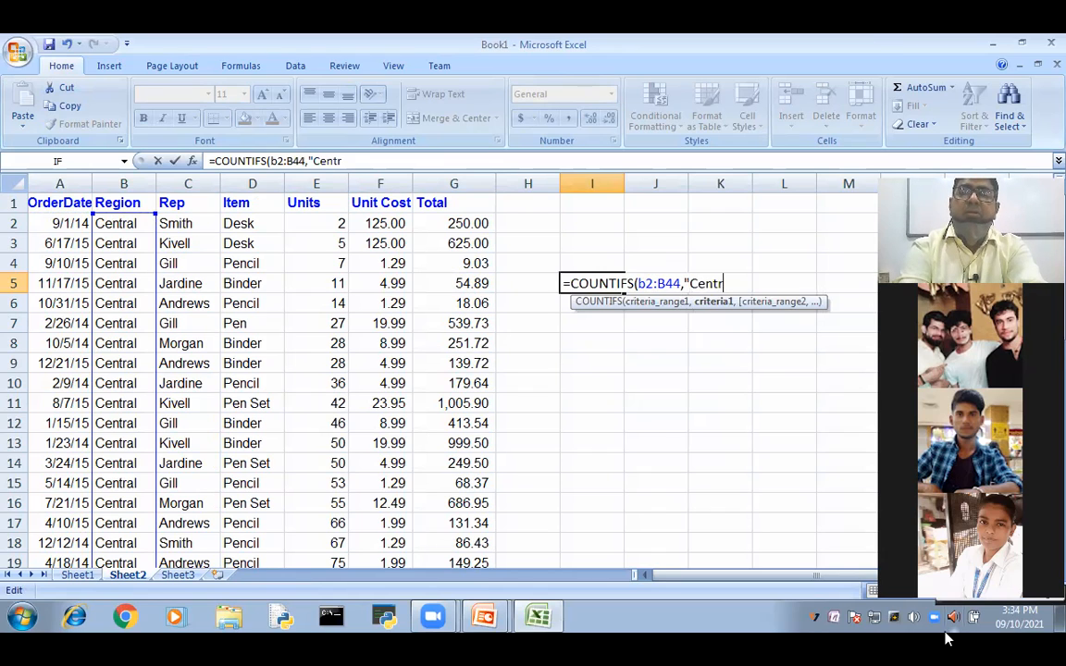
type("al\"")
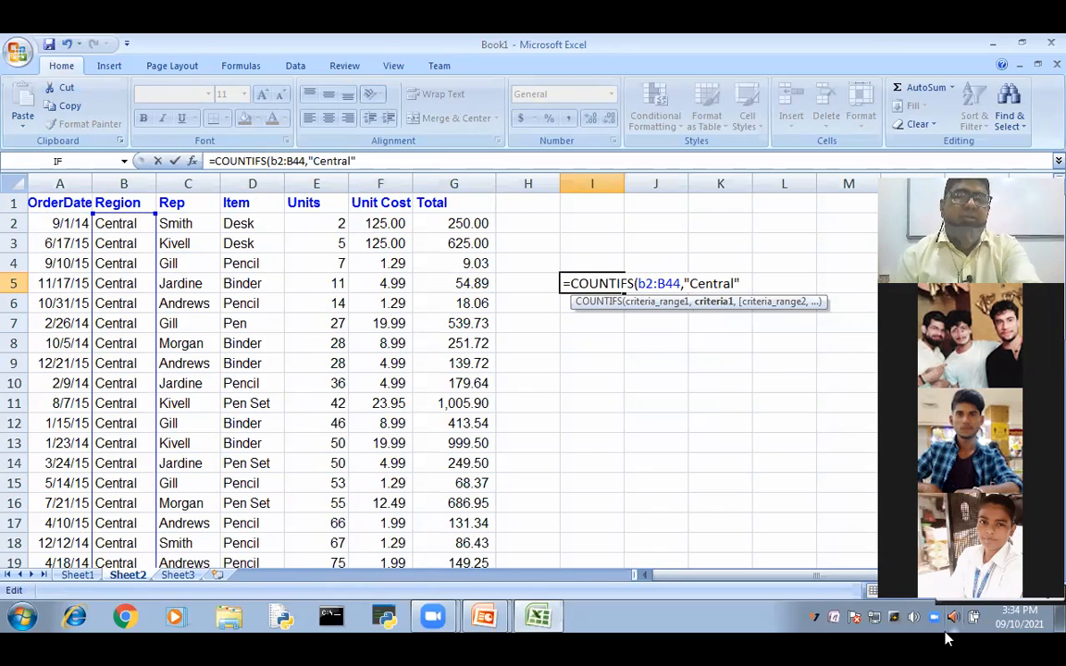
type(",")
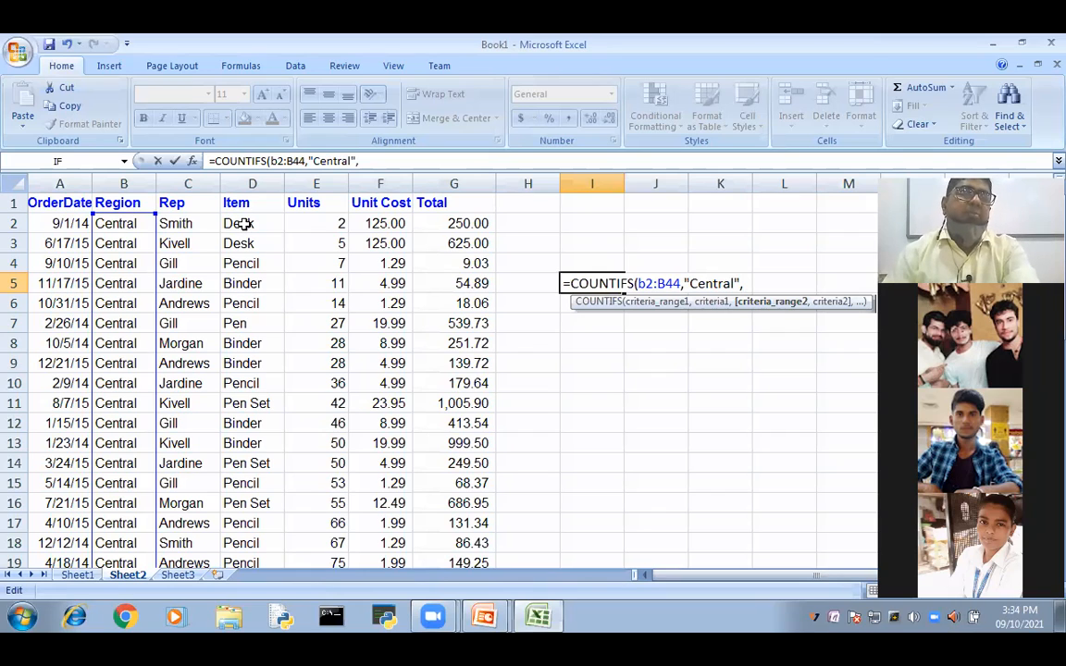
left_click_drag(240, 223, 243, 516)
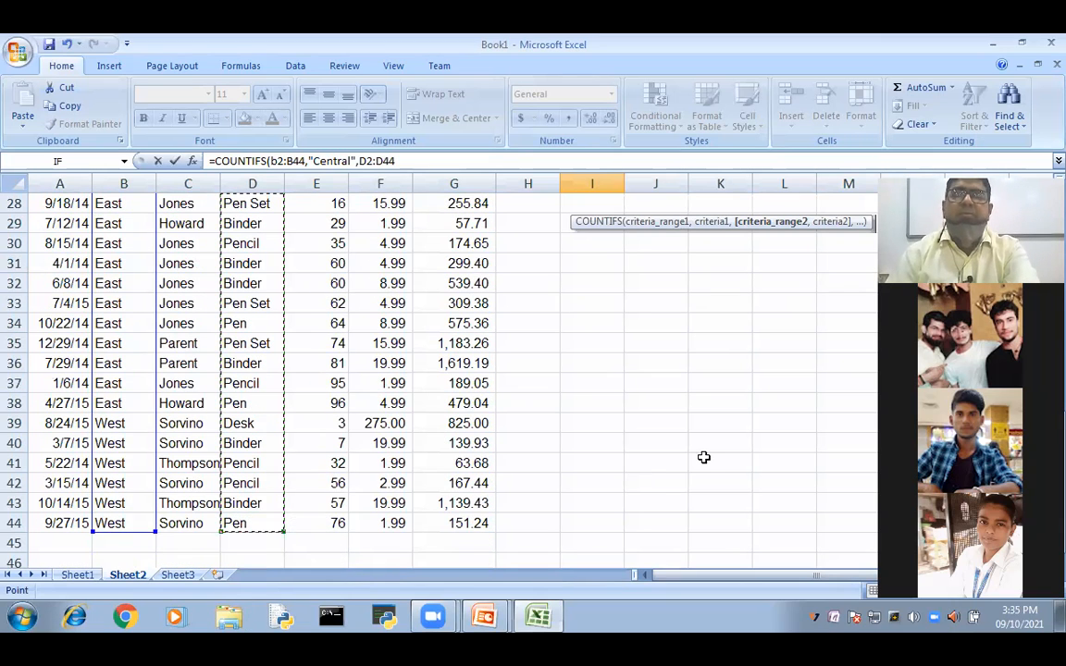
scroll(703, 457, "up", 6)
scroll(703, 457, "up", 3)
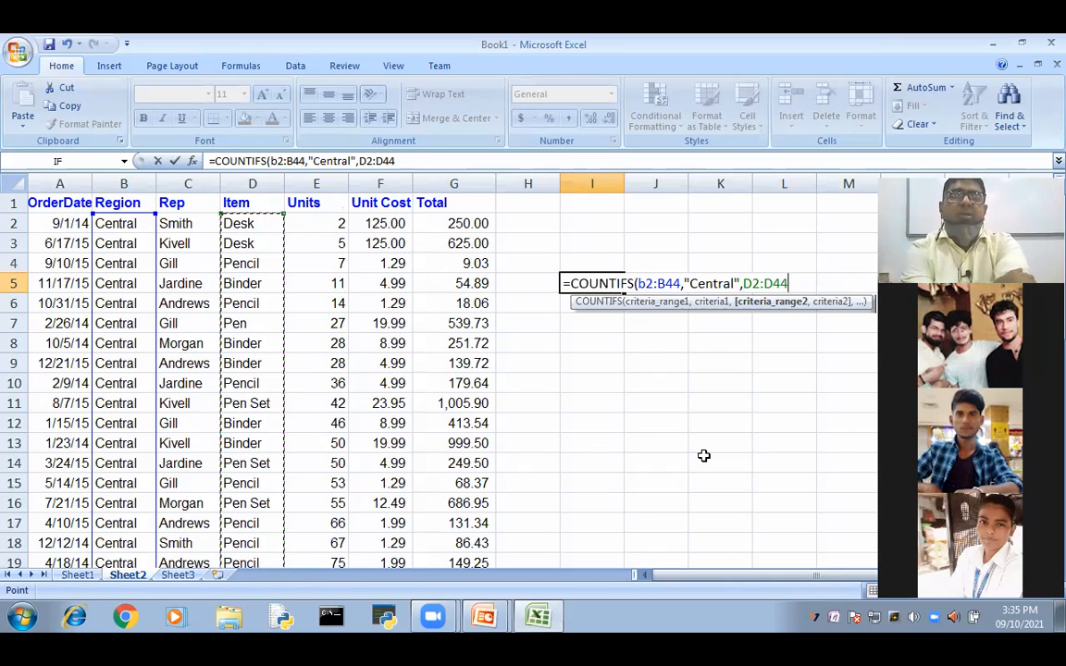
key("BackSpace")
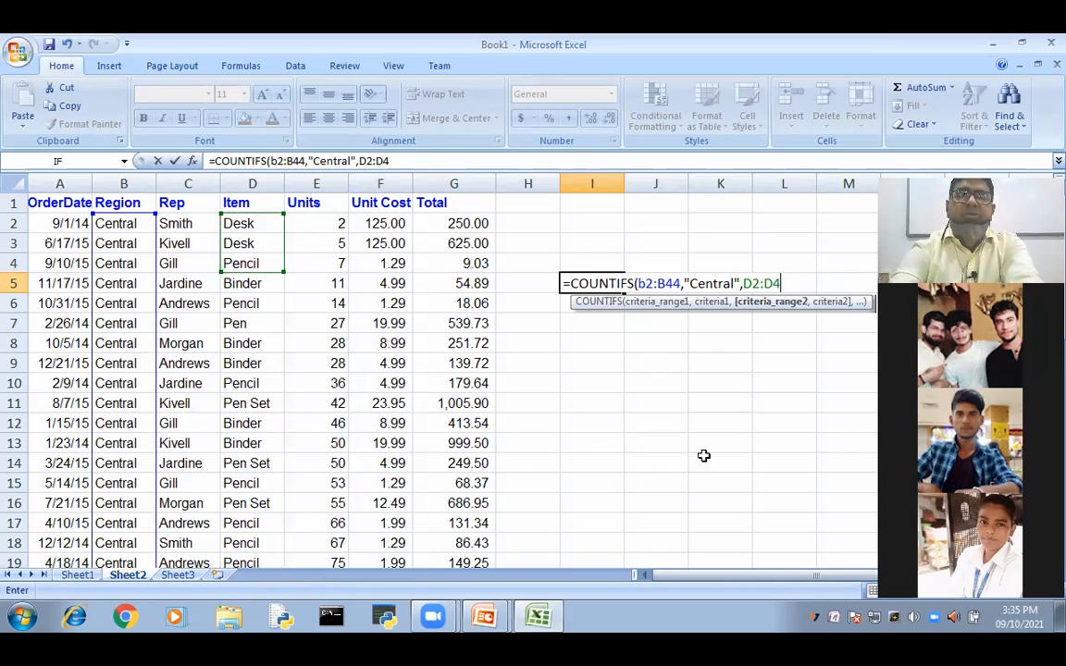
key("BackSpace")
key("BackSpace")
key("BackSpace")
key("BackSpace")
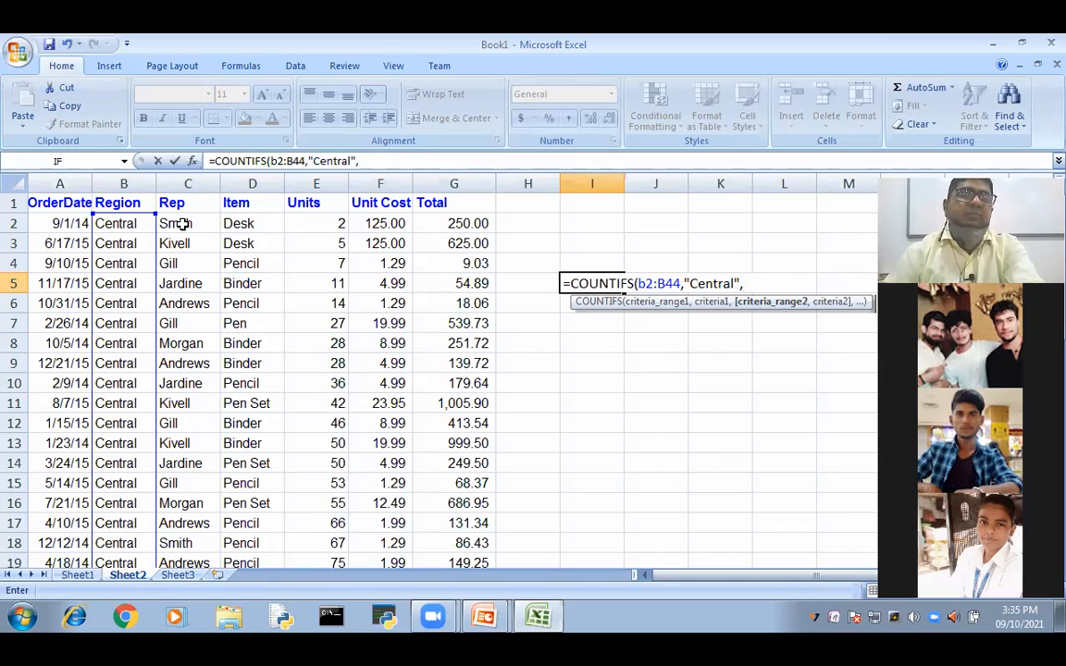
Add the Rep cells C2:C44 as second range with the rep name from row 4 as criterion, and complete the COUNTIFS formula.
left_click_drag(183, 222, 191, 518)
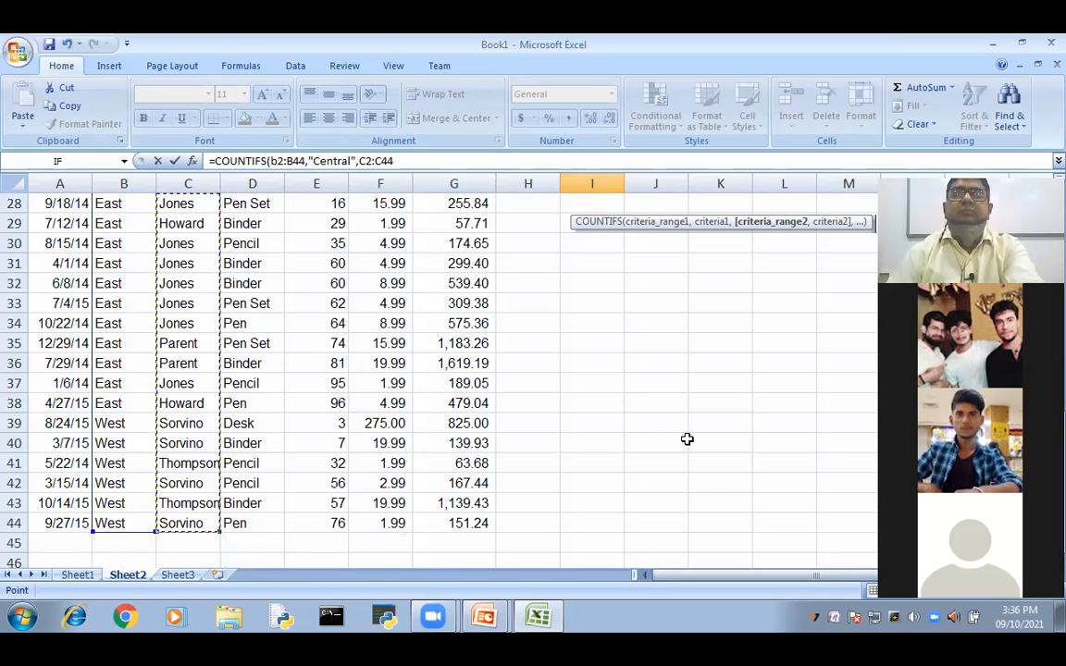
scroll(686, 440, "up", 9)
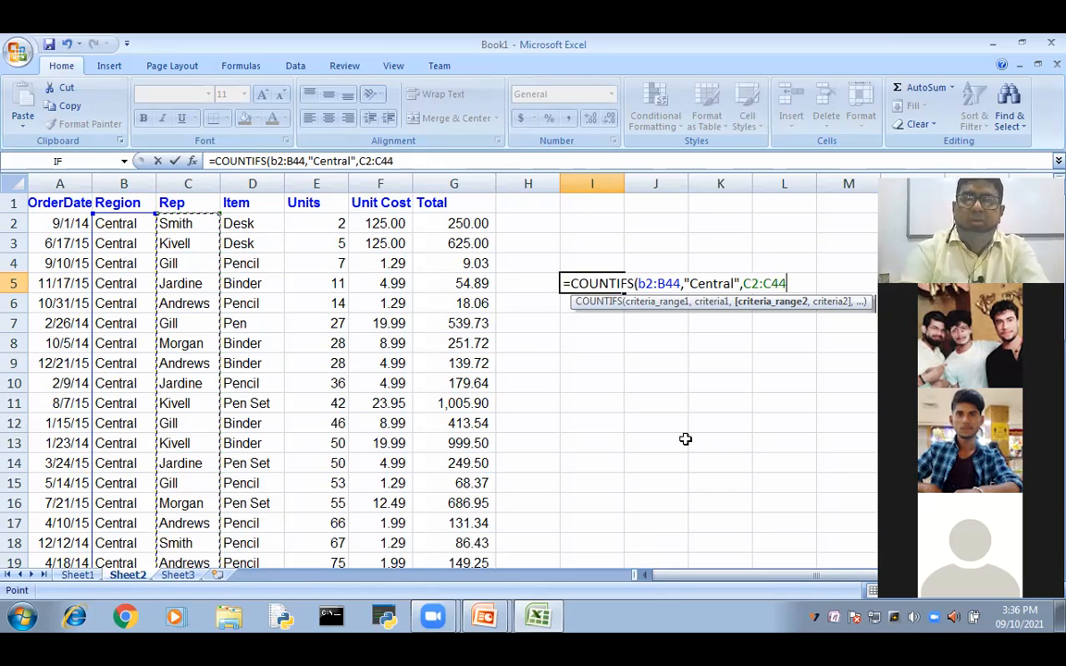
type(",\"")
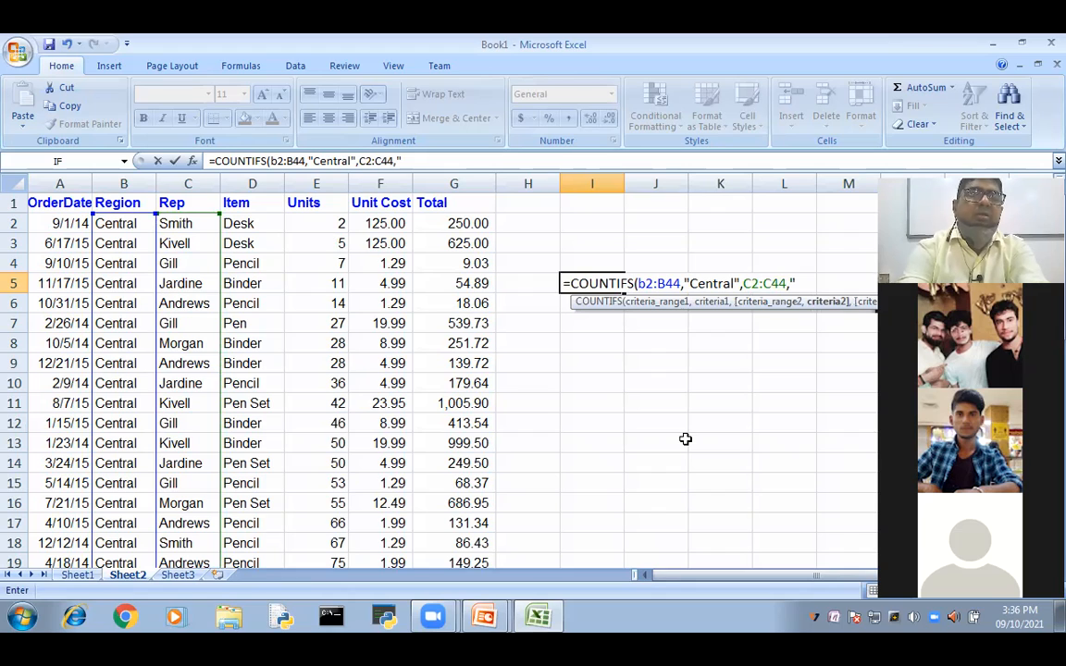
type("Gil")
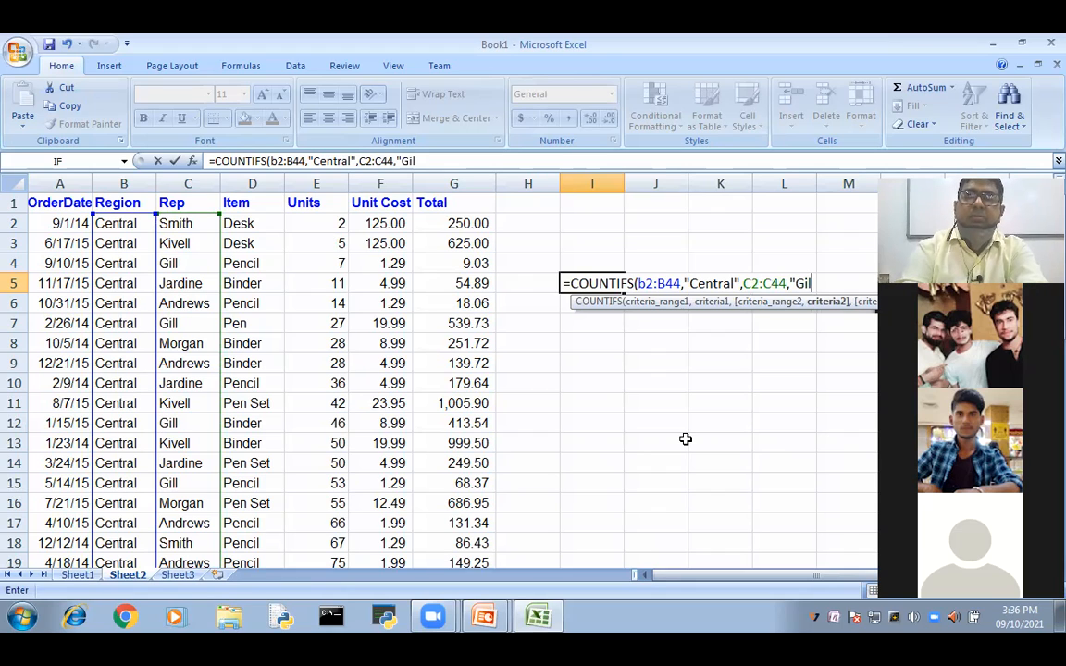
type("l\")")
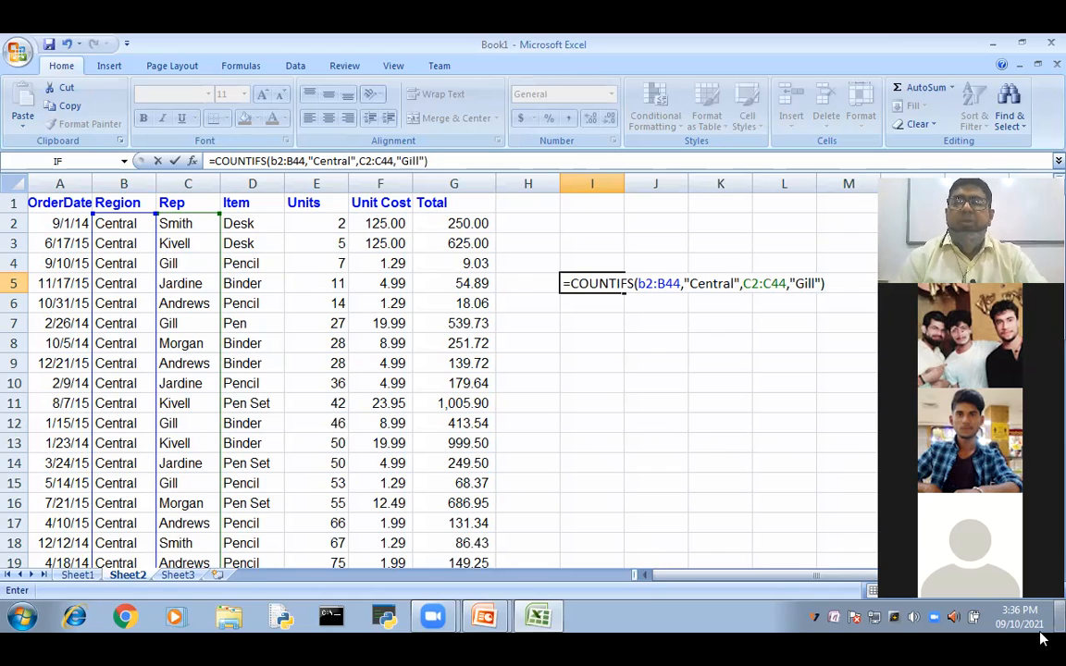
key("Return")
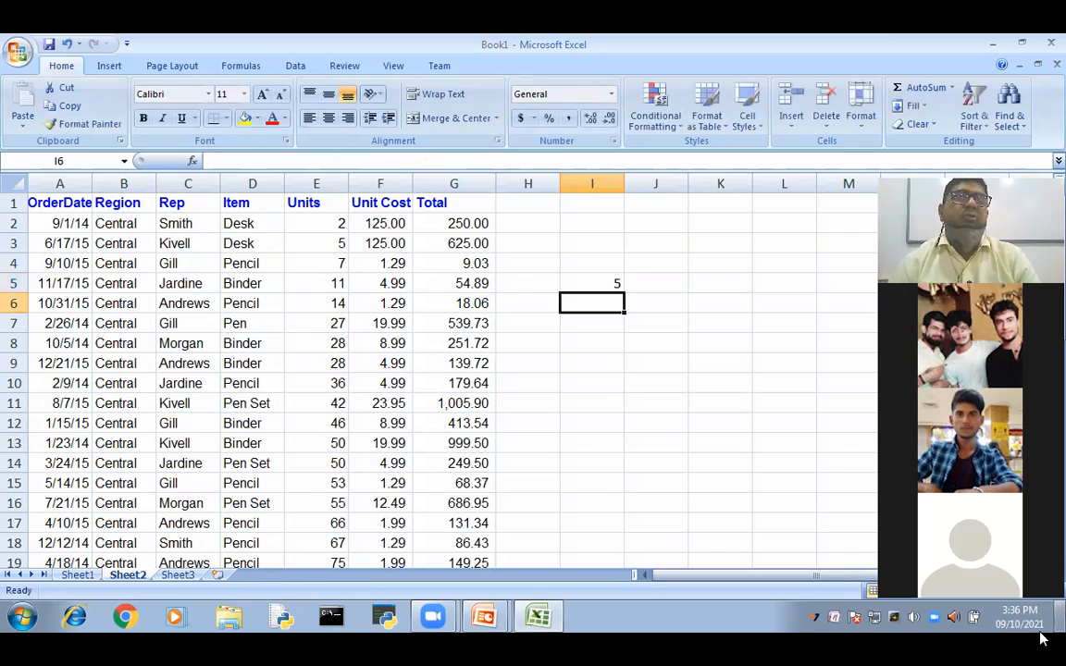
Check the Central region rows belonging to the counted rep one by one, down to row 20, against the COUNTIFS result in I5.
left_click(313, 262)
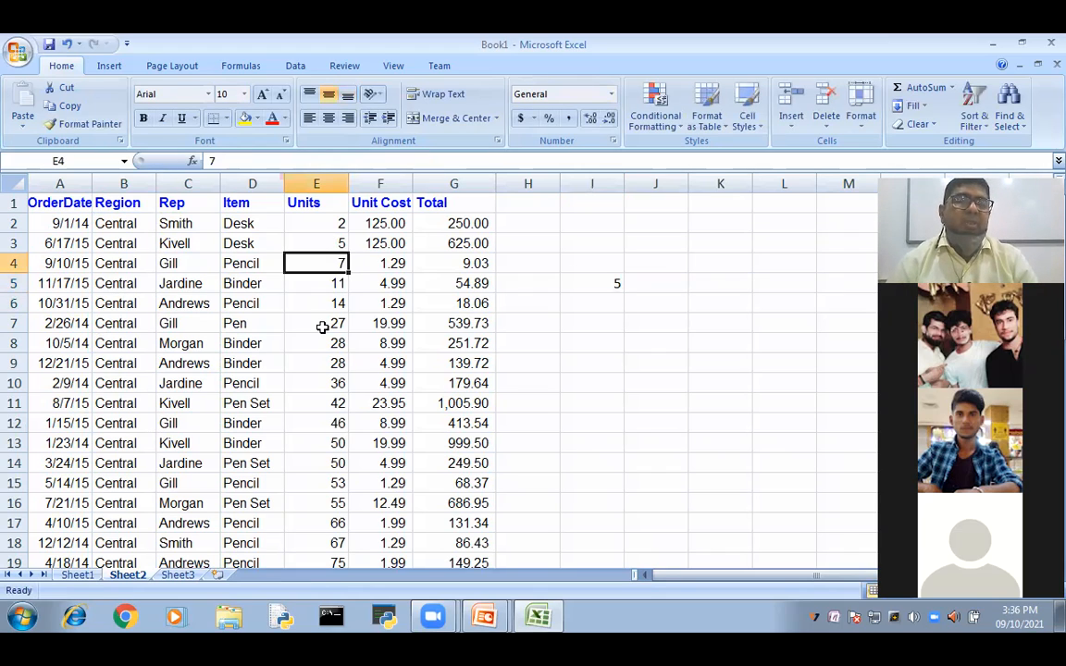
key("Down")
key("Down")
key("Down")
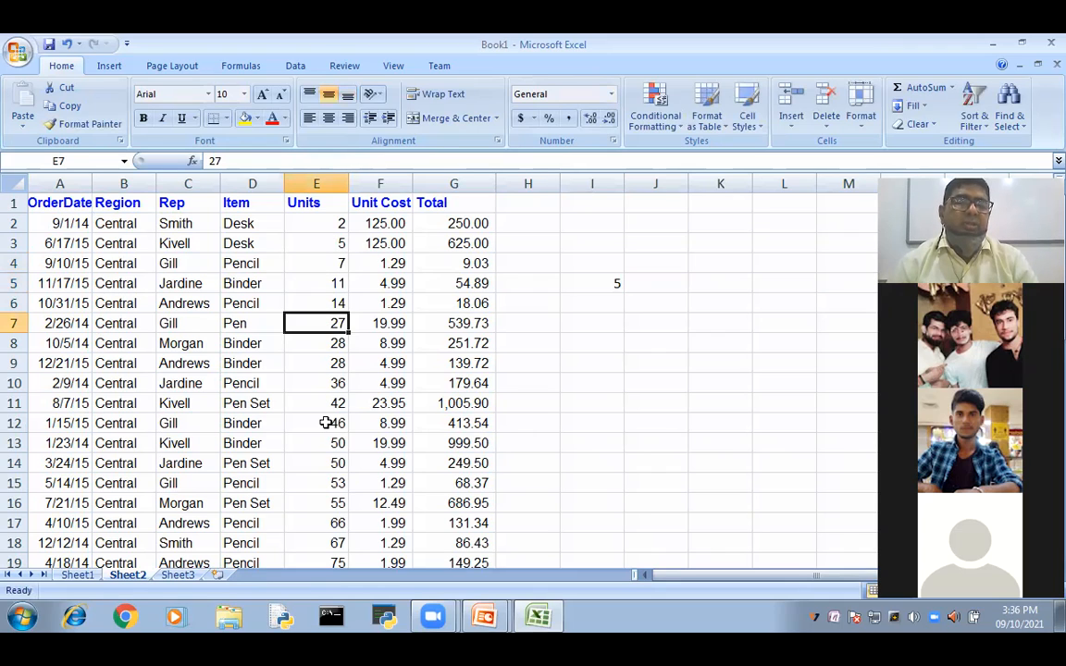
key("Down")
key("Down")
key("Down")
key("Down")
key("Down")
left_click(328, 481)
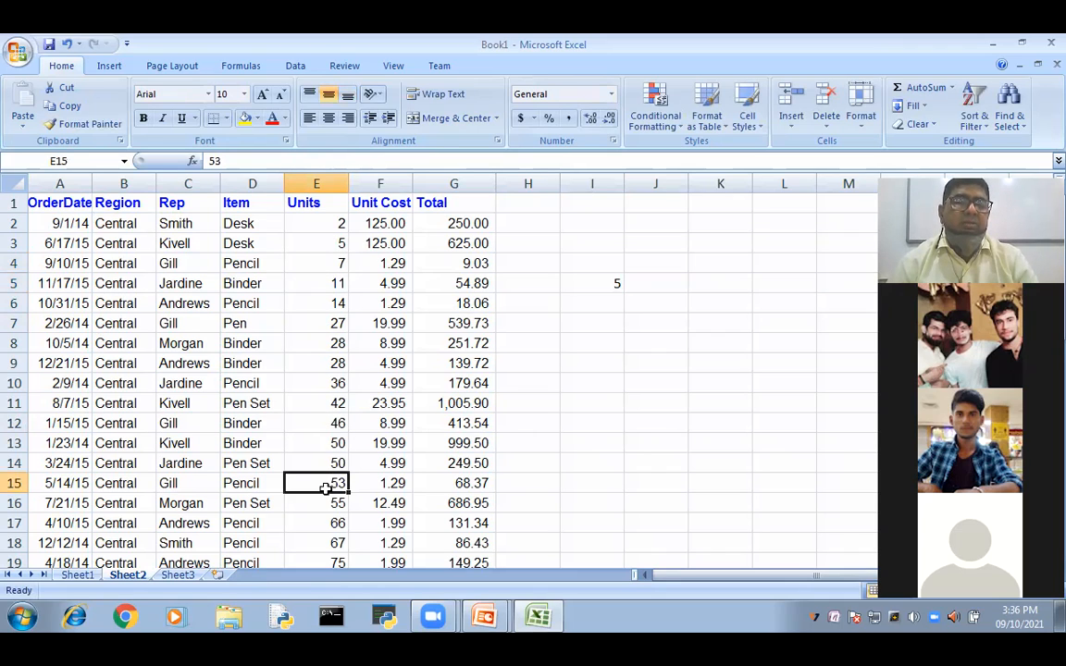
scroll(327, 504, "down", 1)
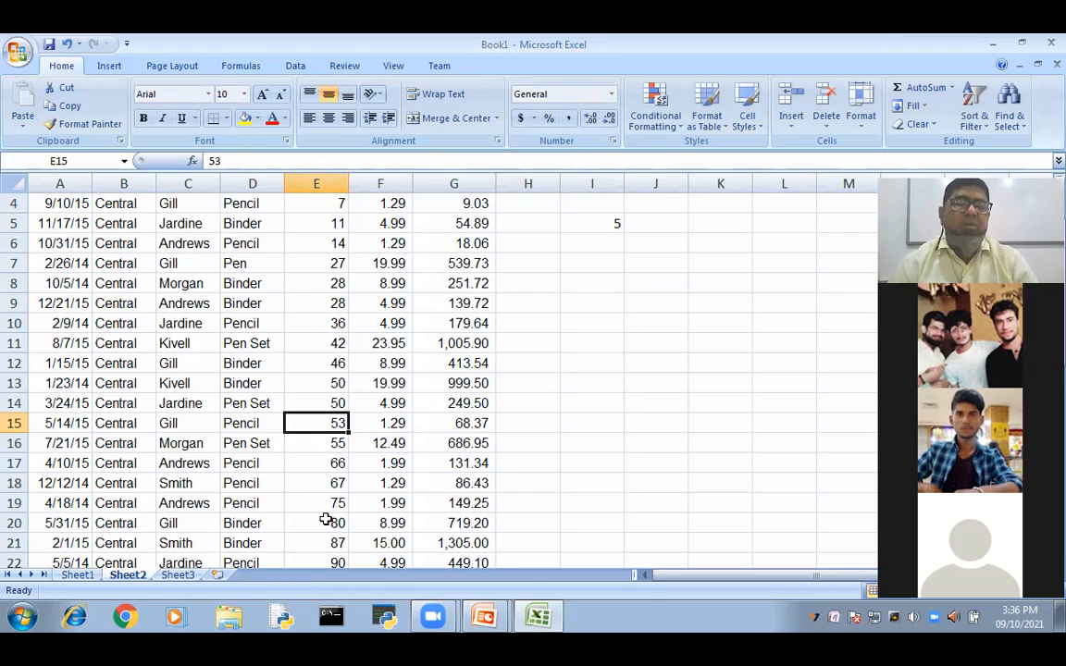
left_click(332, 516)
scroll(333, 514, "down", 2)
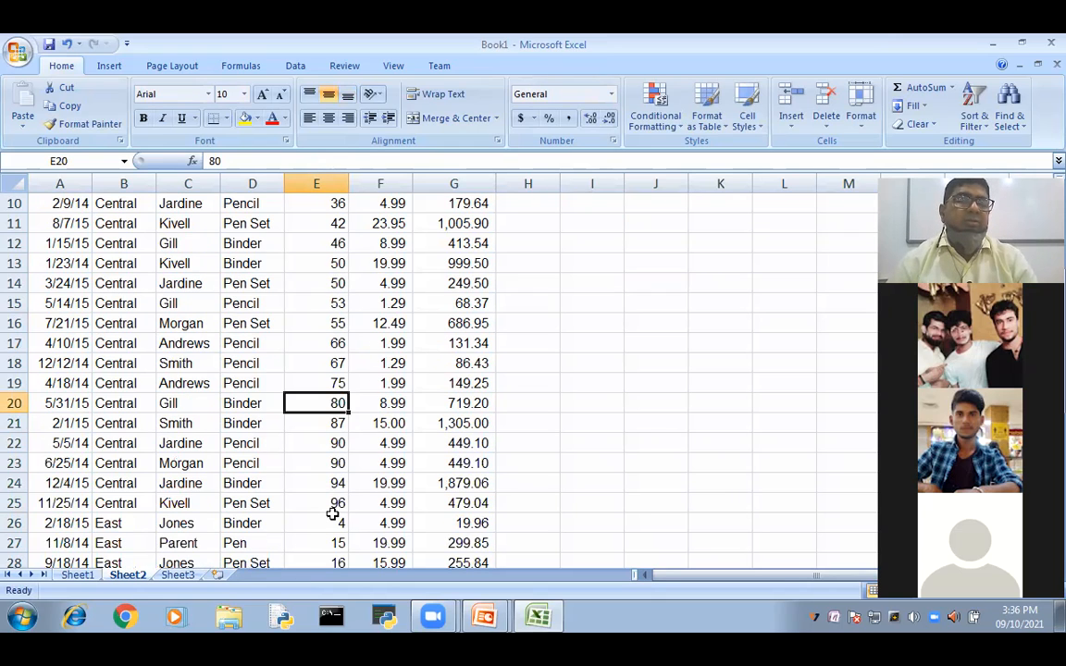
scroll(477, 416, "up", 3)
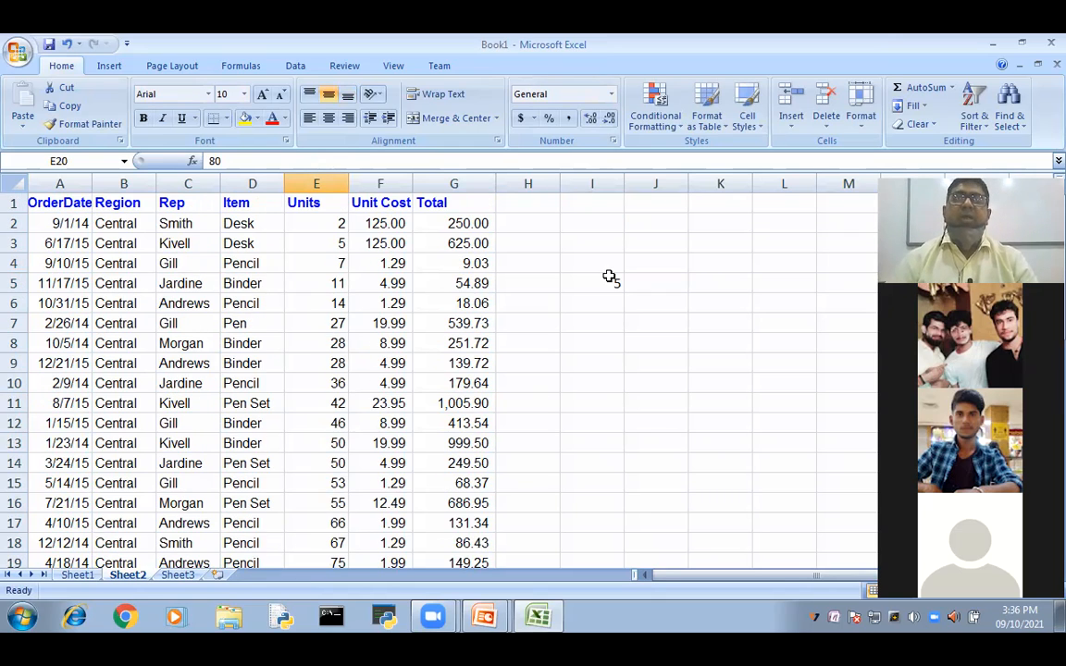
Review the COUNTIFS formula in I5, switch to Sheet1 and clear the batch count labels and results in E4:F6.
double_click(597, 283)
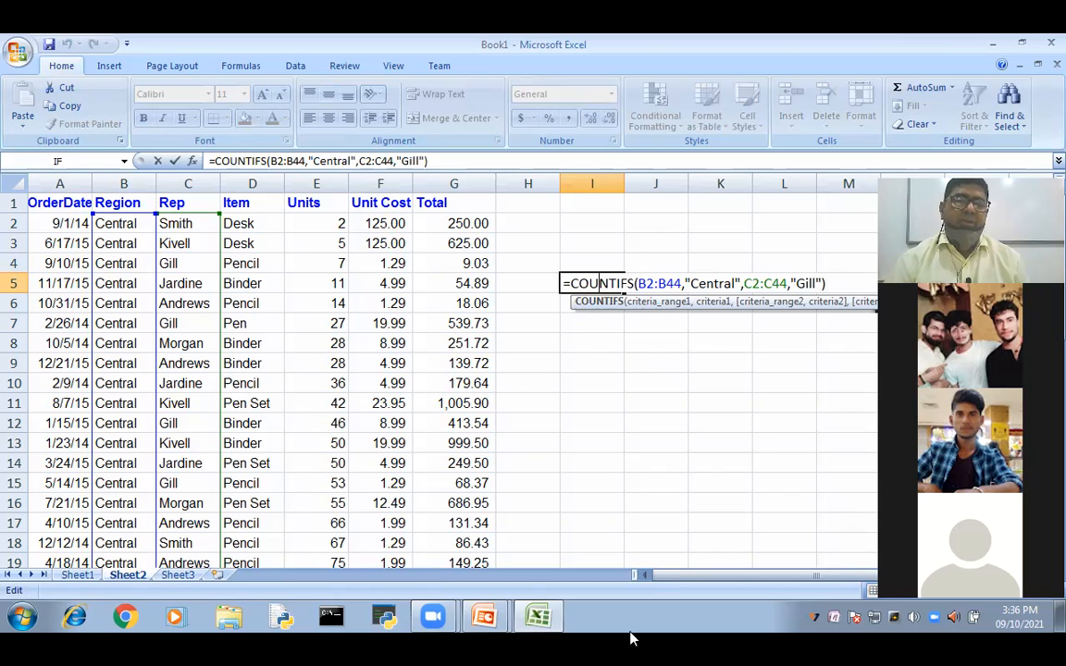
left_click(78, 575)
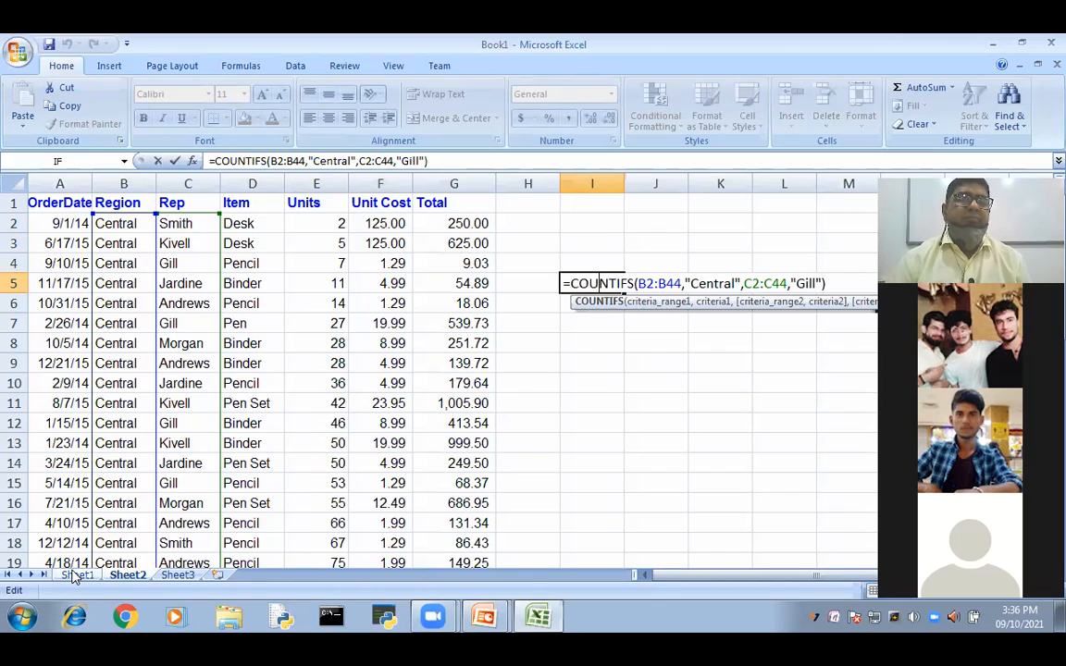
left_click_drag(247, 250, 350, 285)
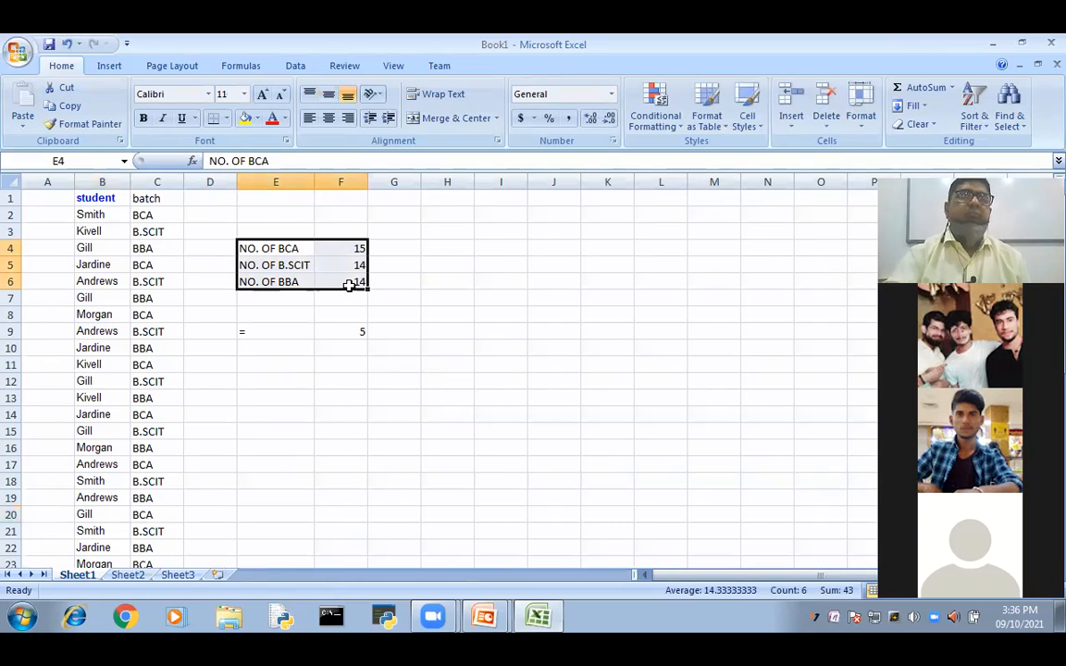
key("Home")
left_click_drag(263, 248, 339, 281)
key("Delete")
left_click(389, 431)
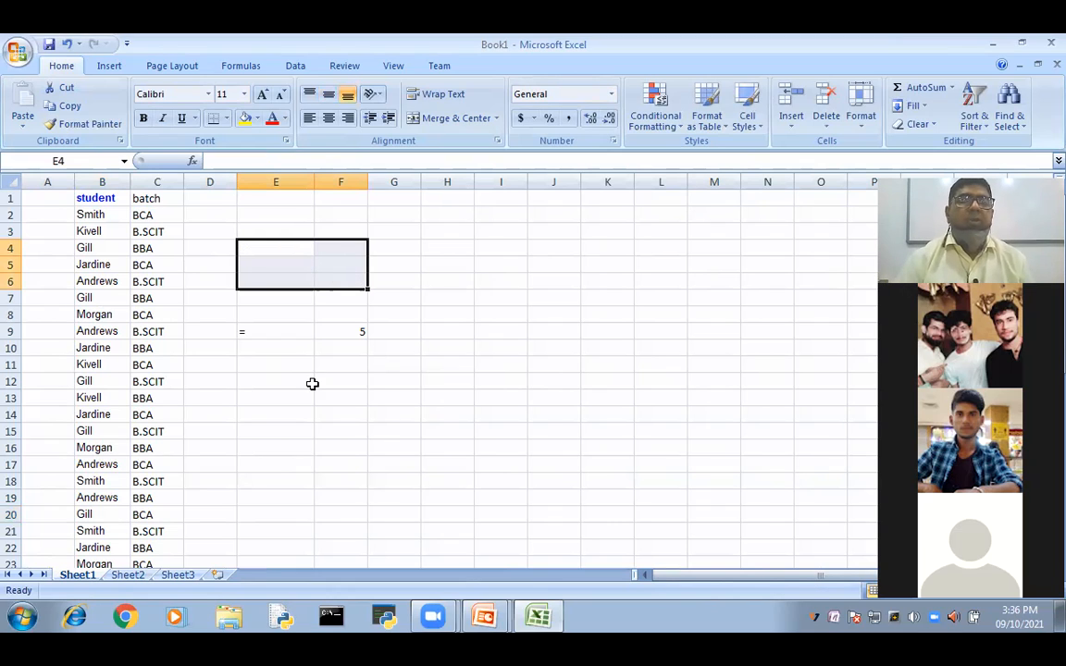
Enter 80 in D2 and 81 in D3, and extend the series down to D13.
left_click(214, 211)
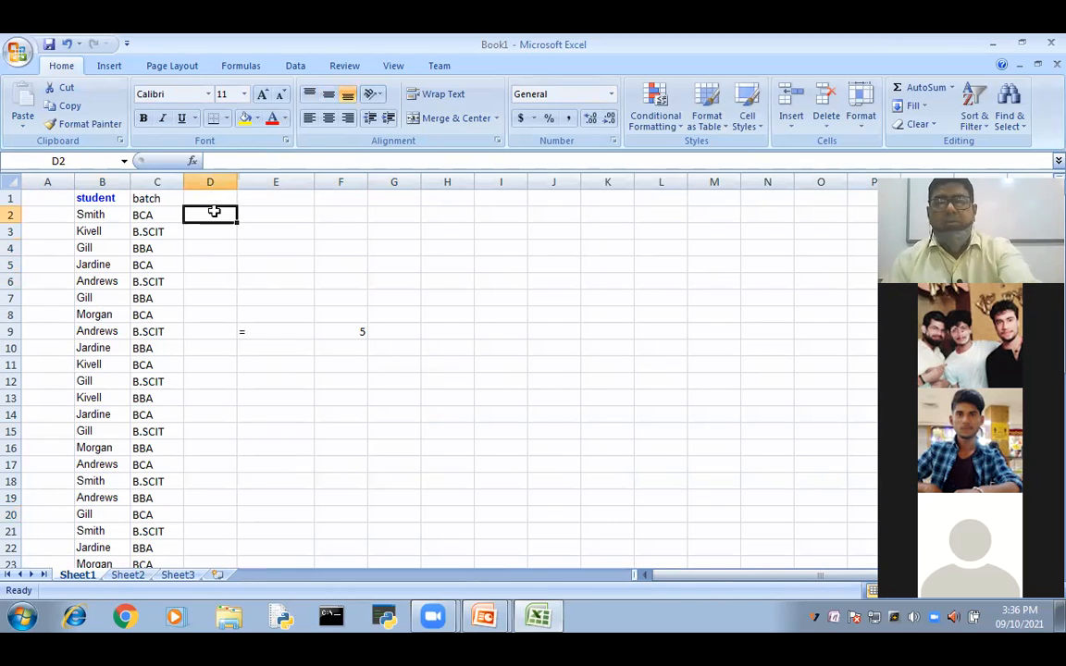
type("80")
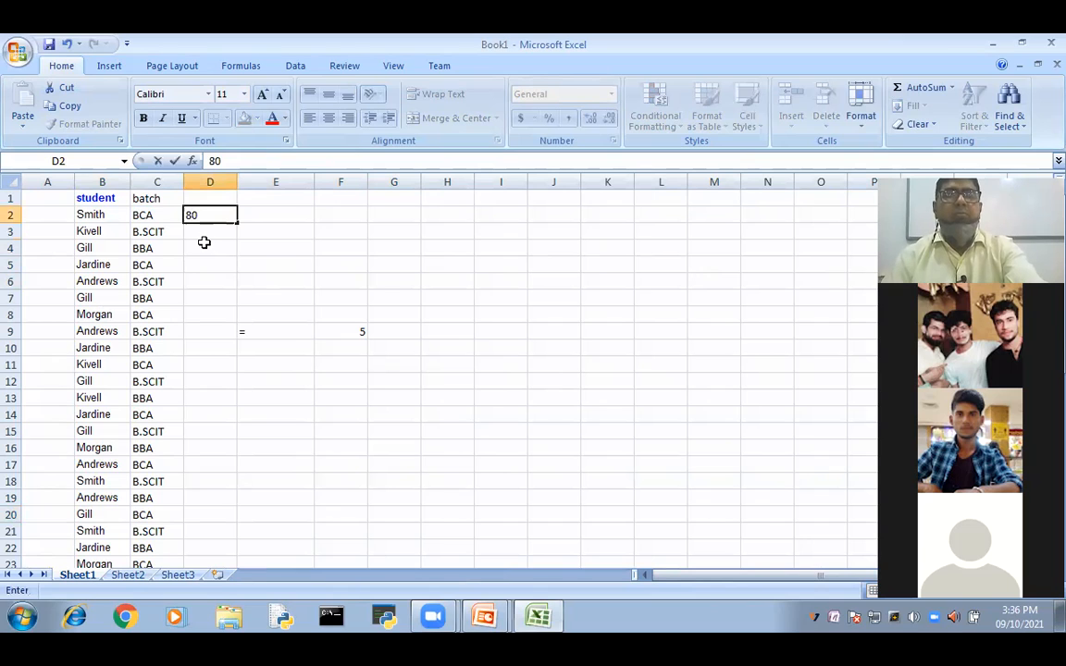
key("Return")
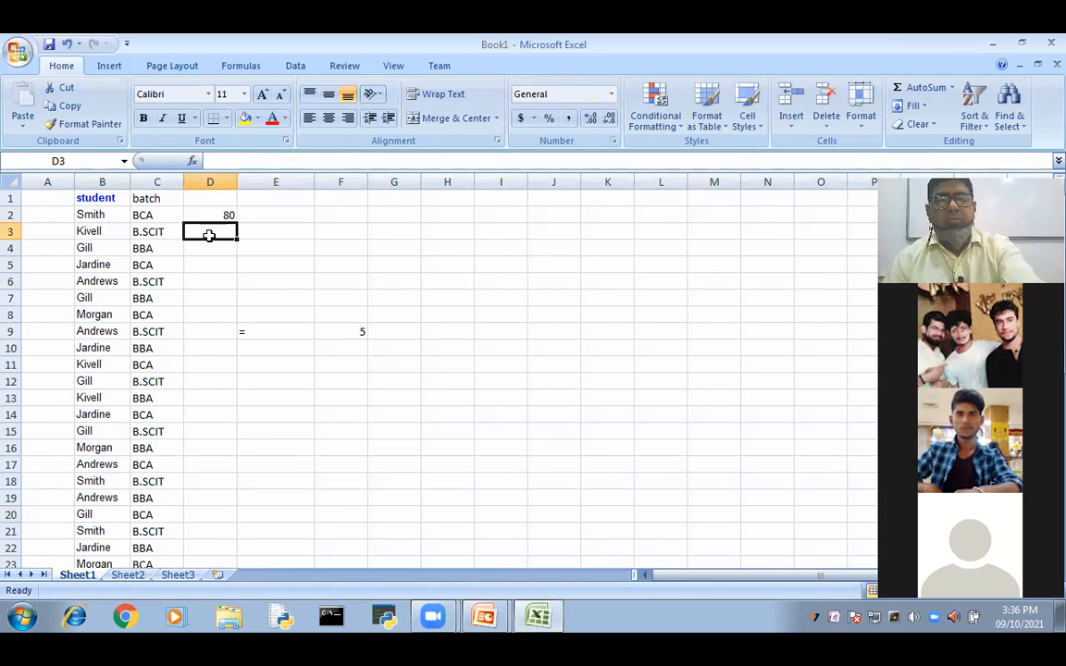
type("81")
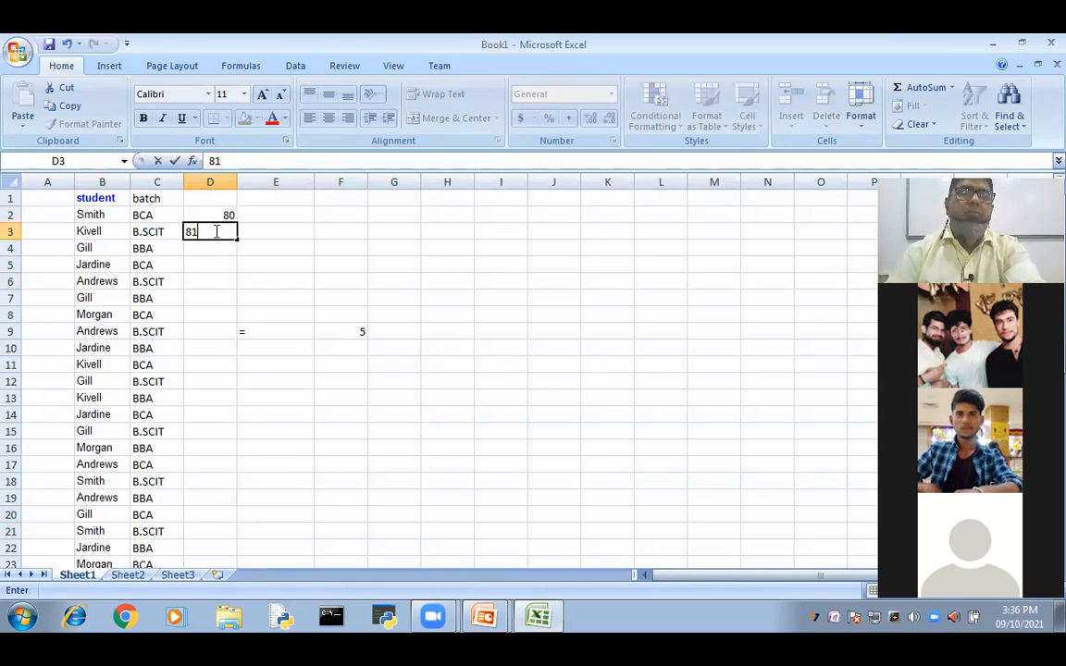
left_click(238, 313)
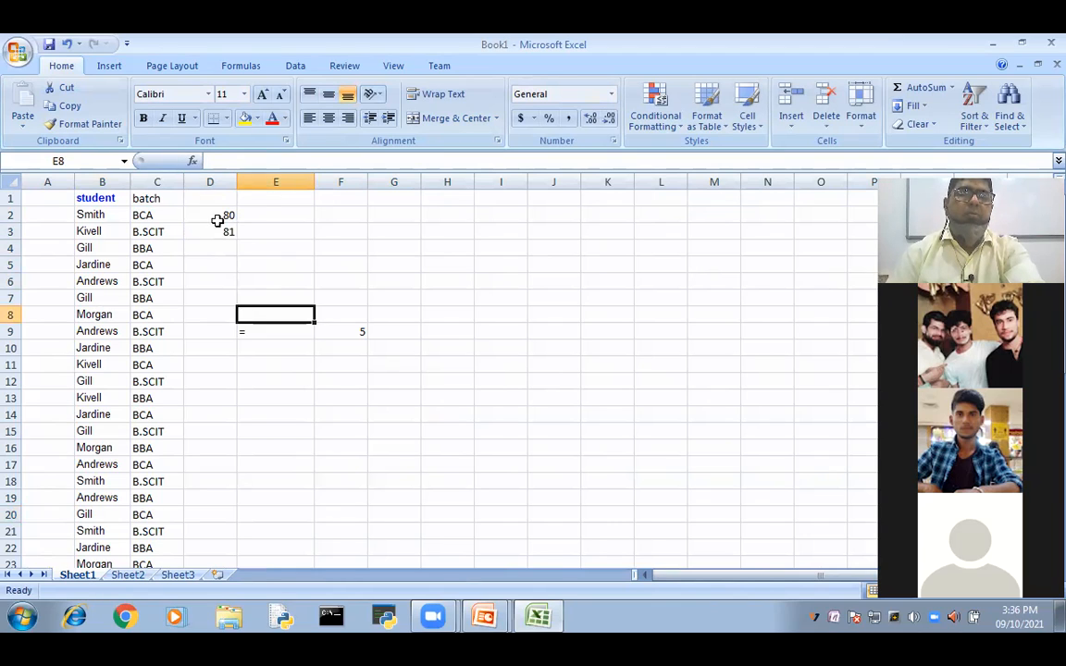
left_click_drag(218, 220, 218, 234)
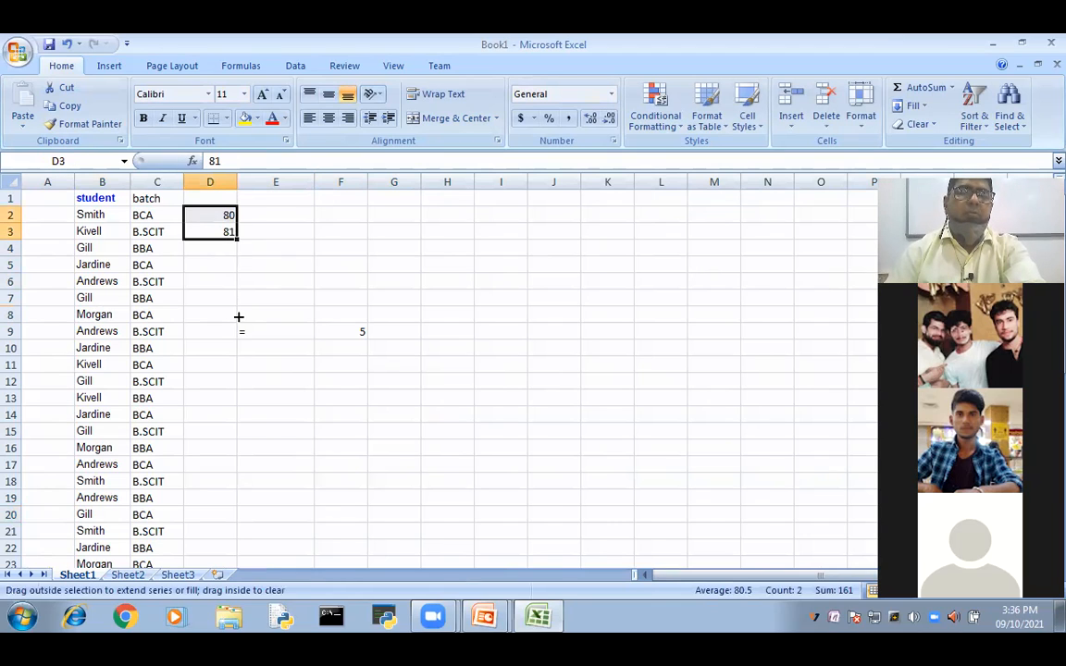
left_click_drag(238, 402, 238, 404)
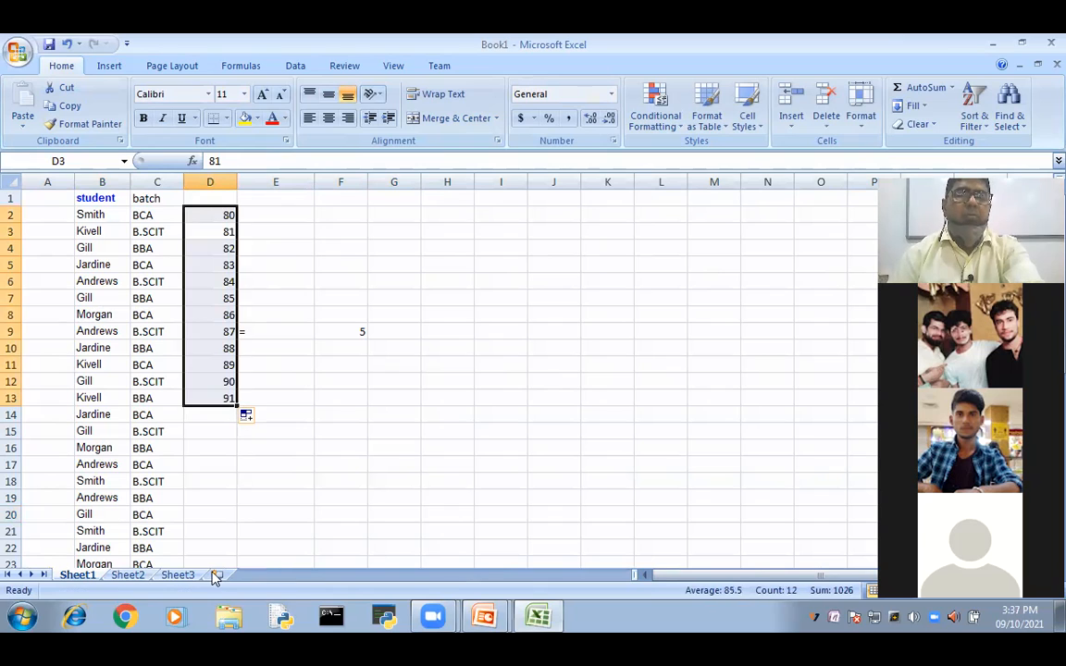
Enter 90 in D14 and extend the descending series from D13:D14 down to D25.
left_click(218, 449)
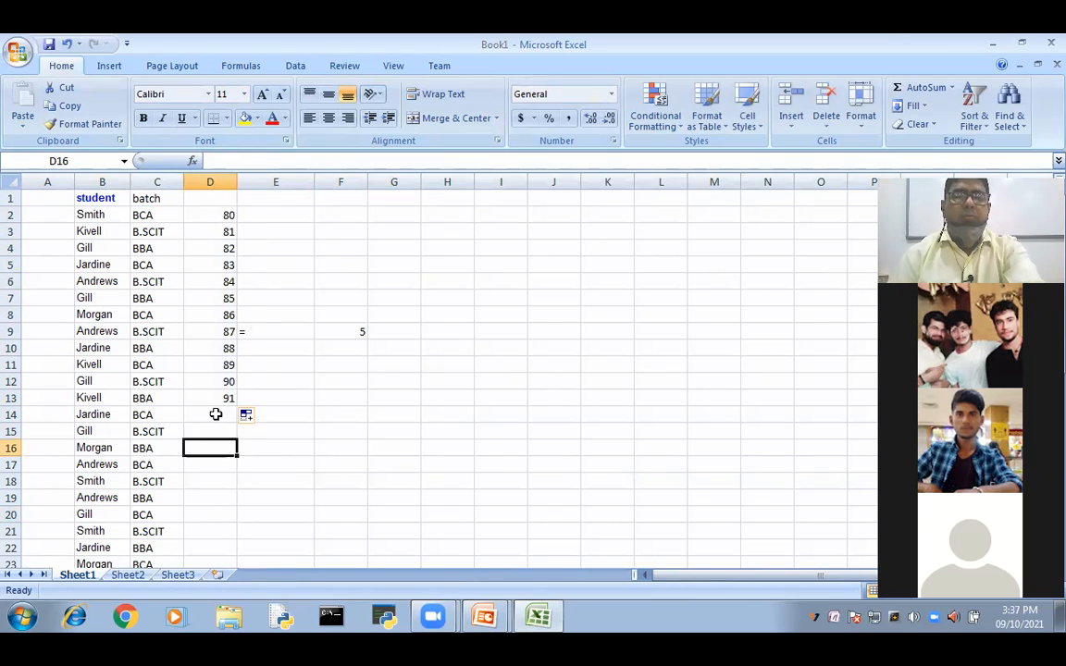
left_click(215, 415)
type("90")
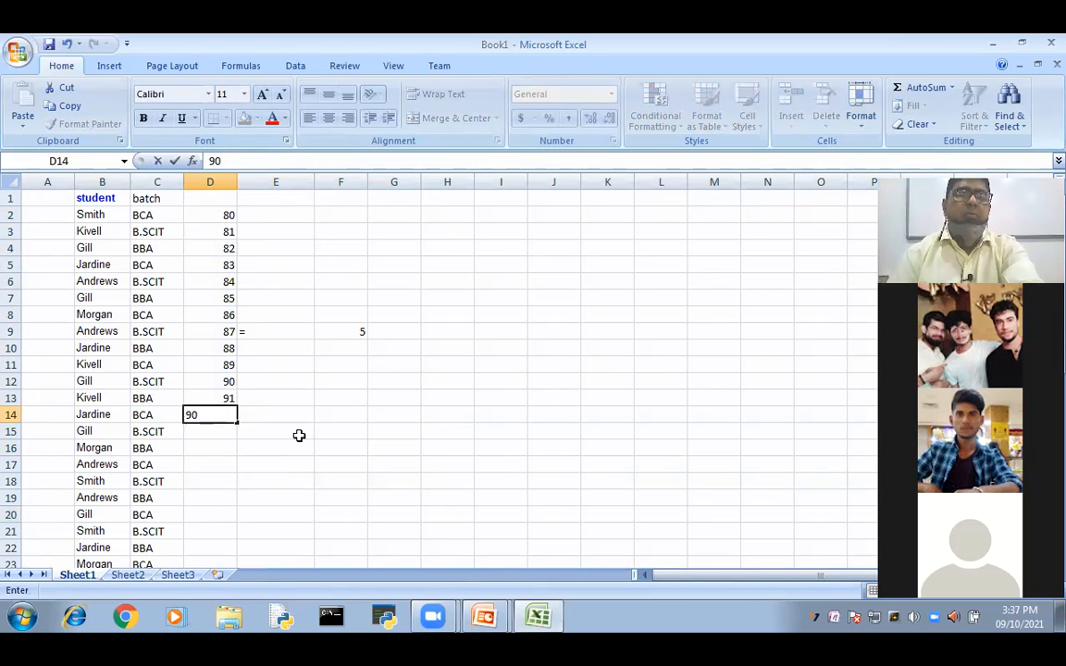
left_click(239, 430)
left_click_drag(219, 398, 231, 531)
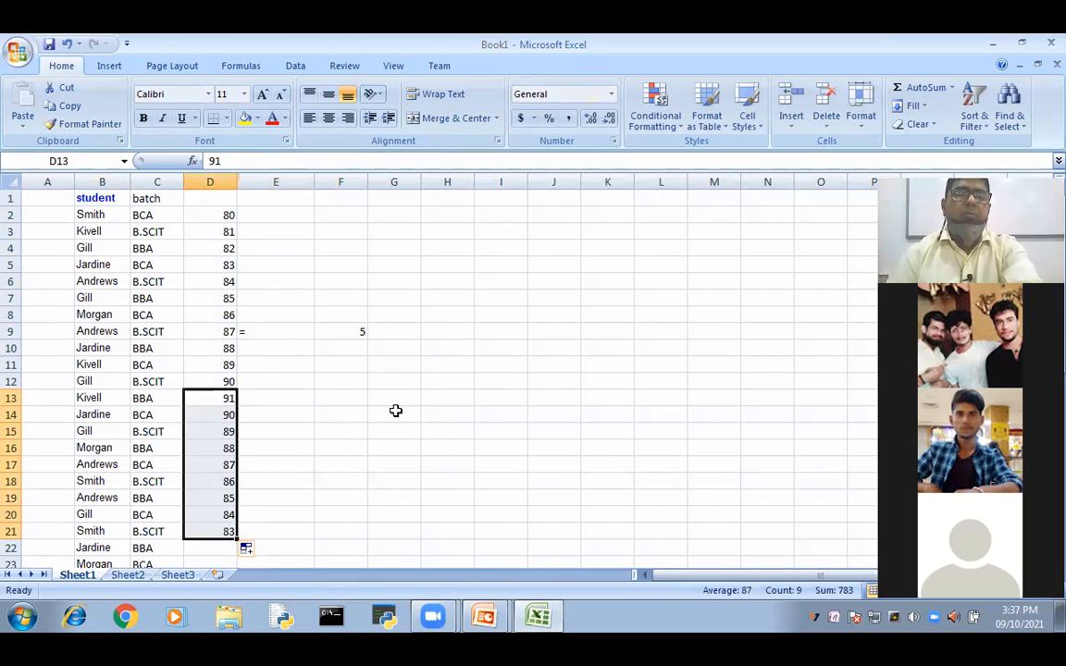
scroll(395, 410, "down", 3)
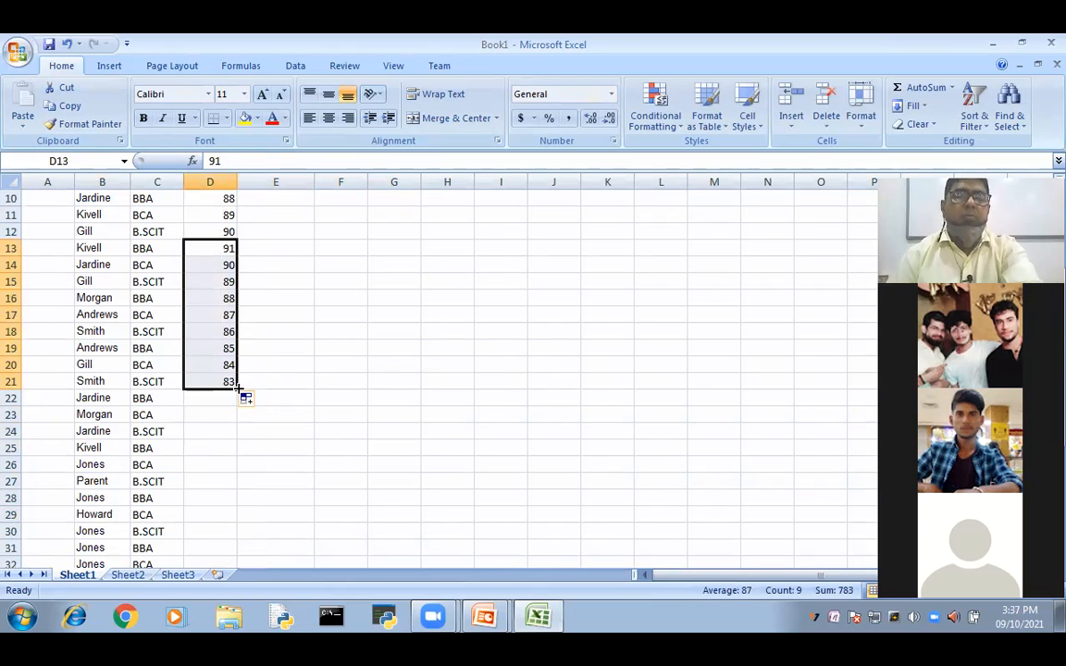
left_click_drag(227, 463, 286, 428)
scroll(286, 429, "down", 2)
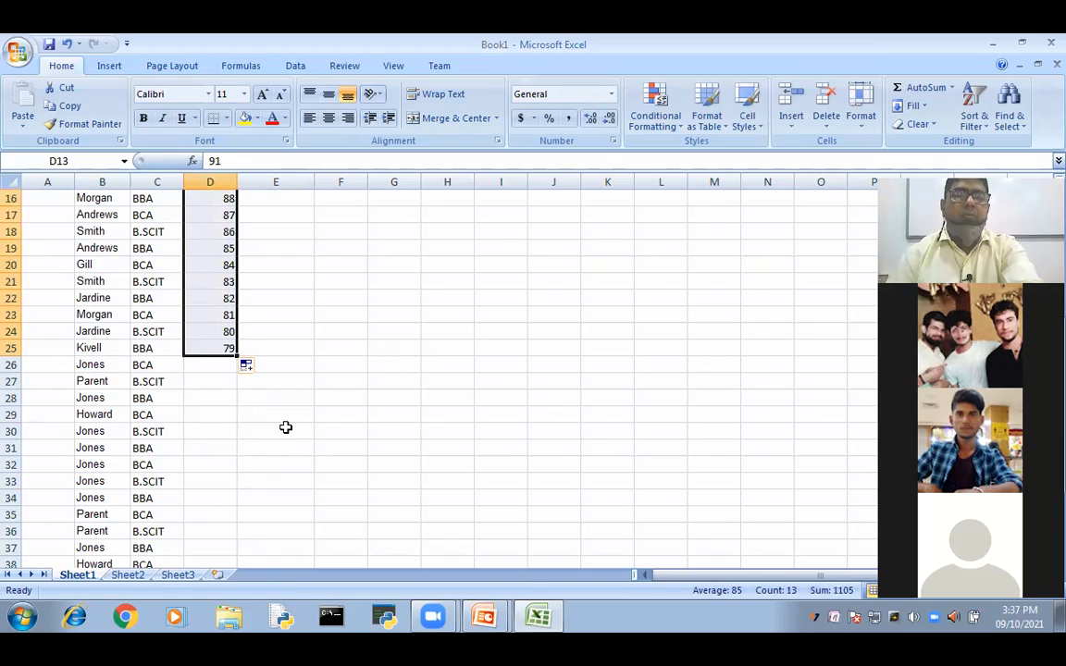
scroll(221, 318, "down", 1)
Enter 77 in D26 and 78 in D27, and extend the series down to D41.
left_click(221, 318)
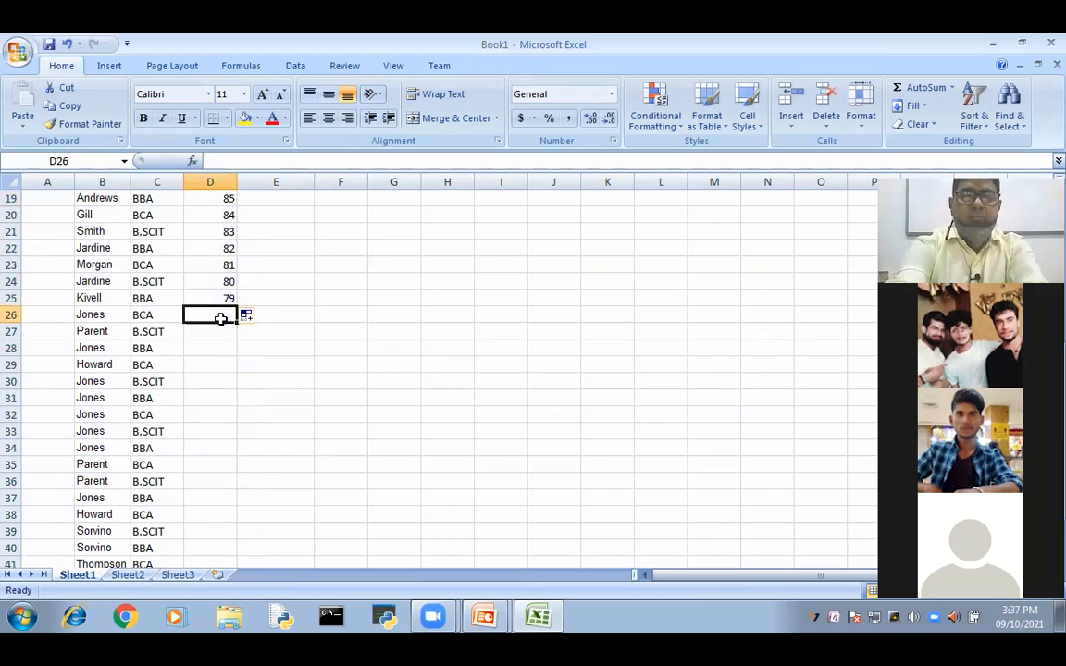
type("77")
key("Return")
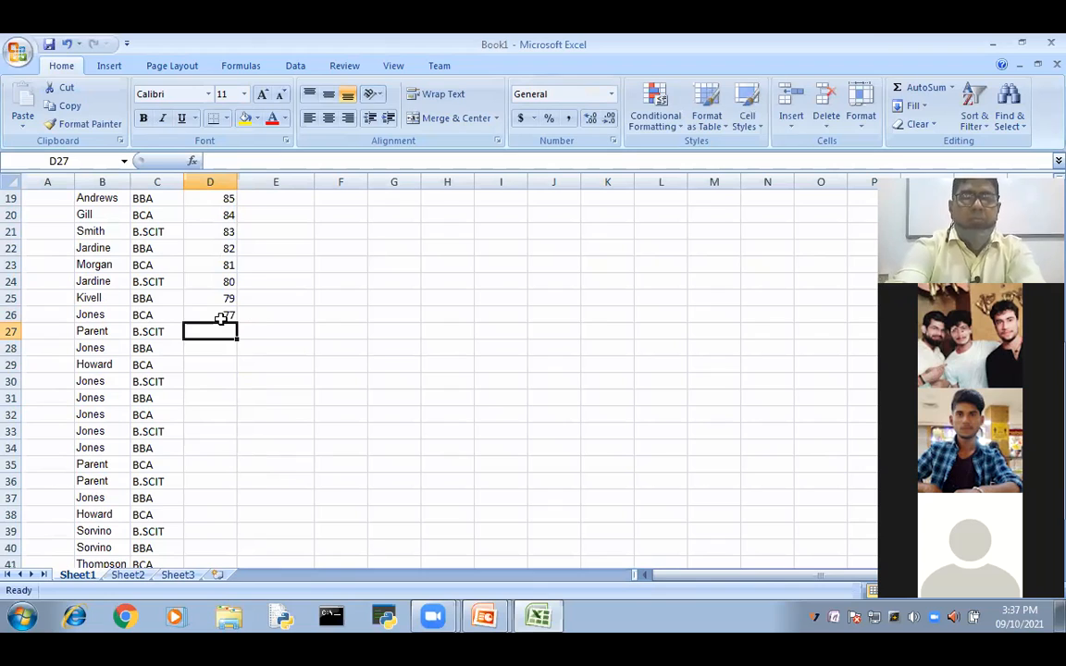
type("78")
left_click(250, 379)
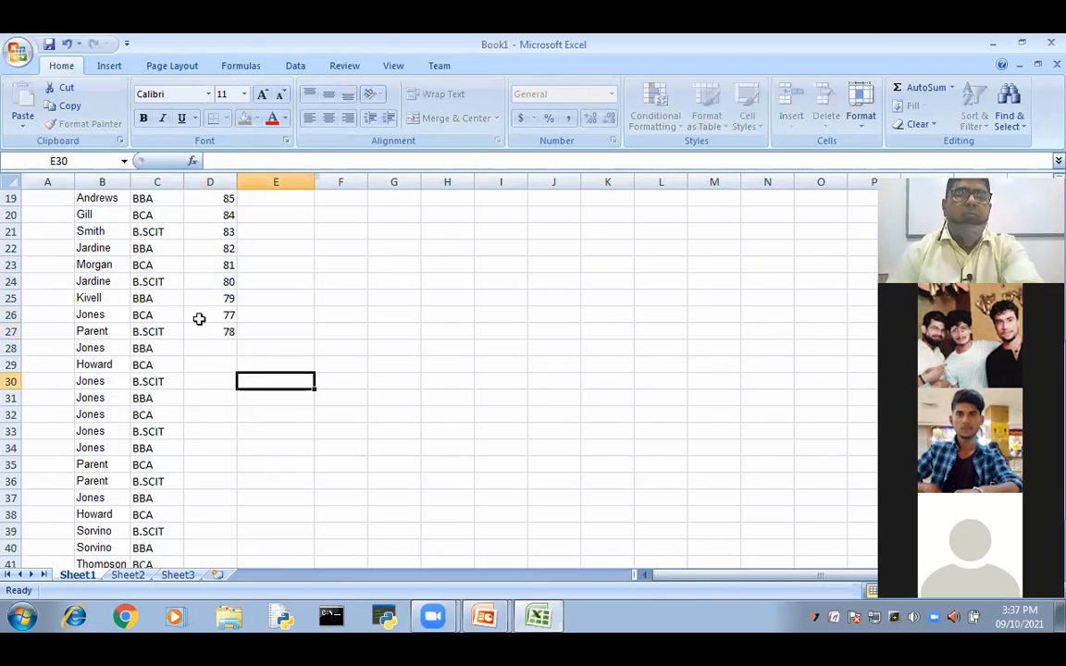
left_click(204, 331)
left_click(214, 307, "shift")
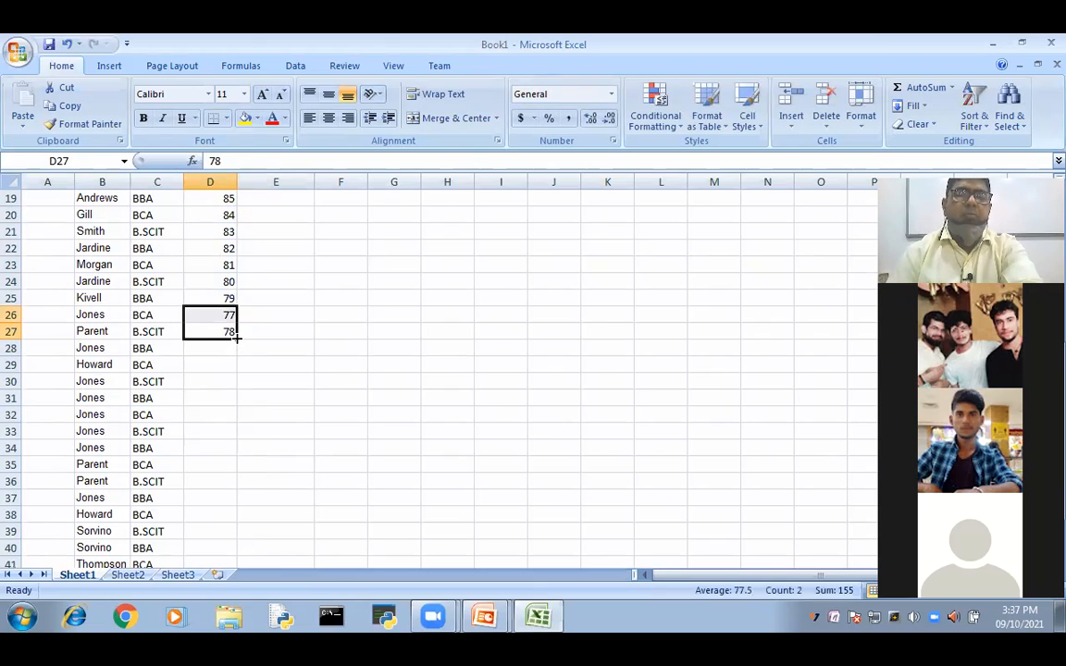
left_click_drag(238, 339, 218, 437)
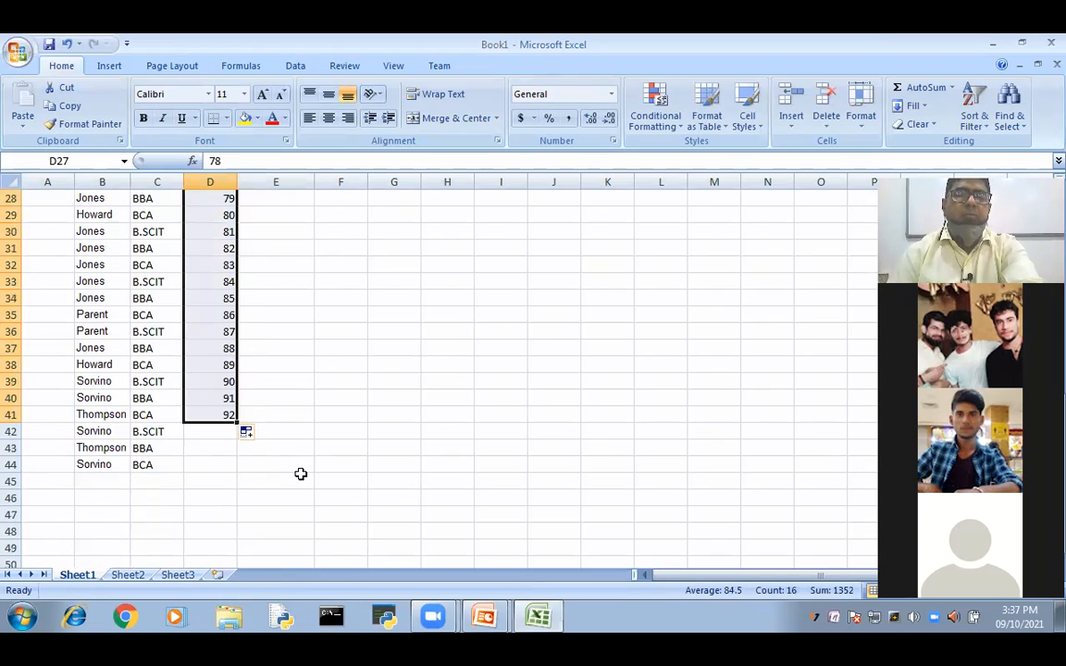
Extend the series from D40:D41 down to the last student row, D44.
left_click(218, 435)
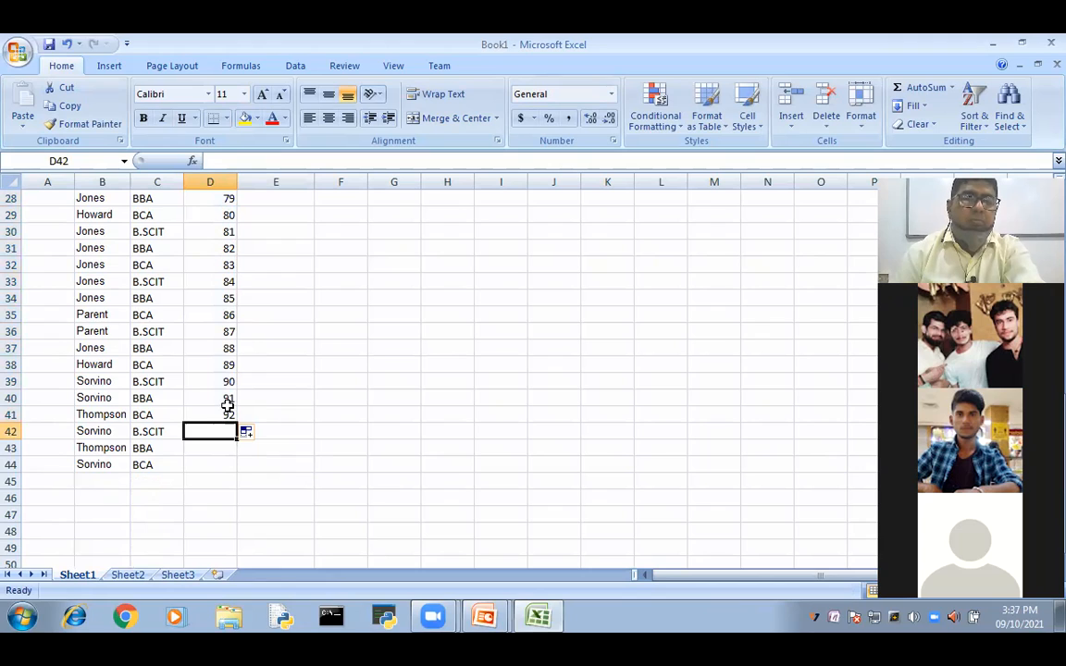
left_click_drag(230, 400, 231, 470)
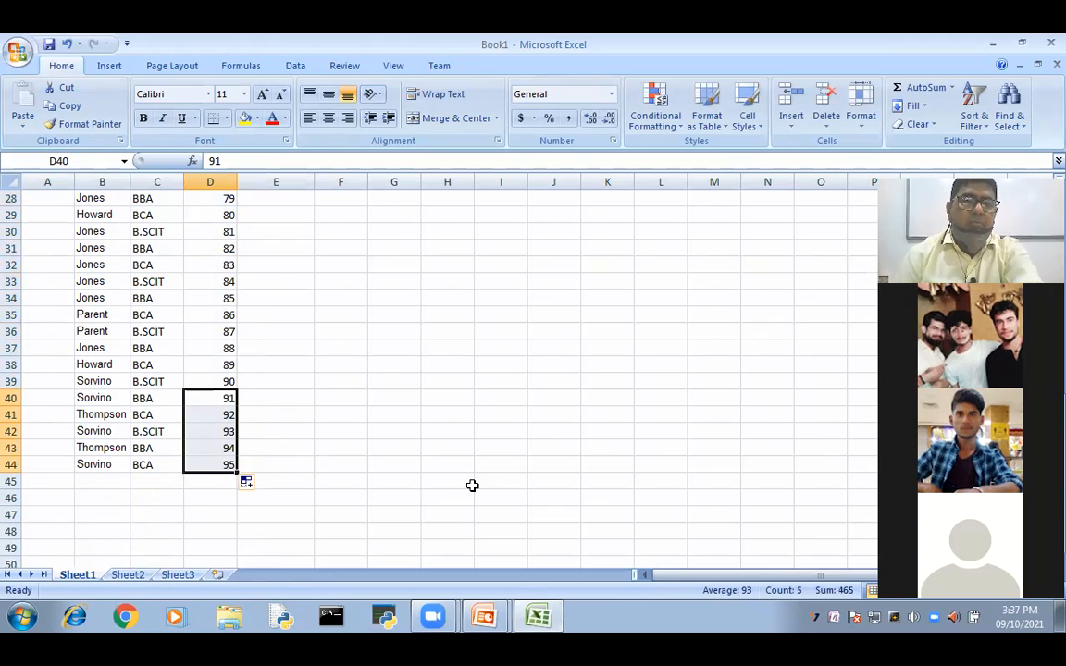
left_click(473, 484)
Enter the heading "marks" in D1 above the new column of values.
scroll(471, 485, "up", 9)
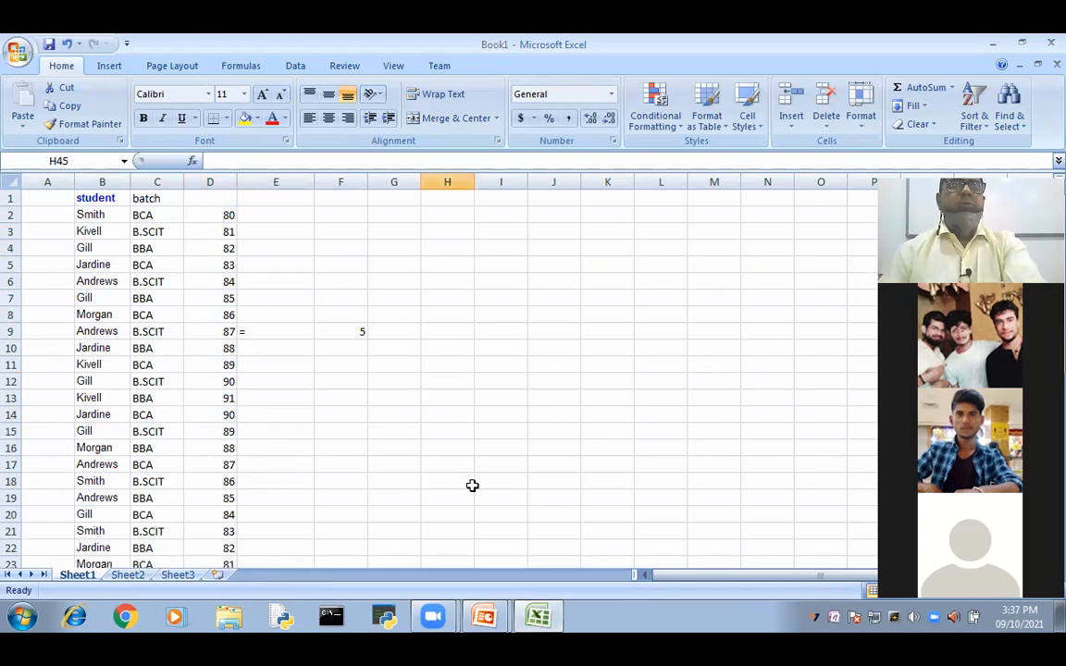
left_click(196, 199)
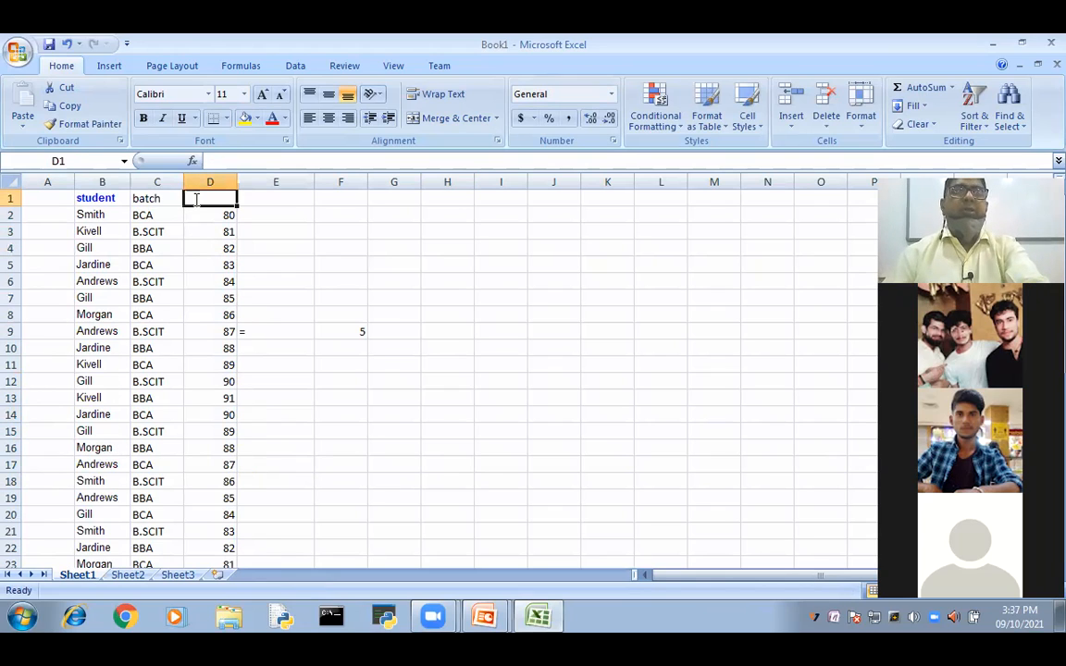
double_click(196, 199)
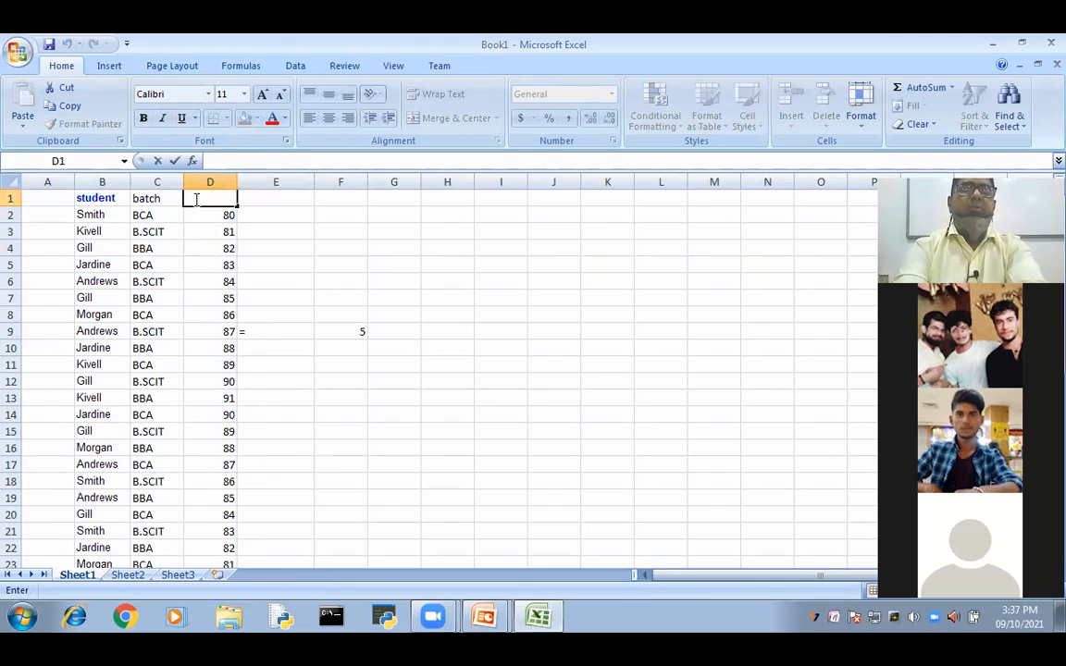
type("marks")
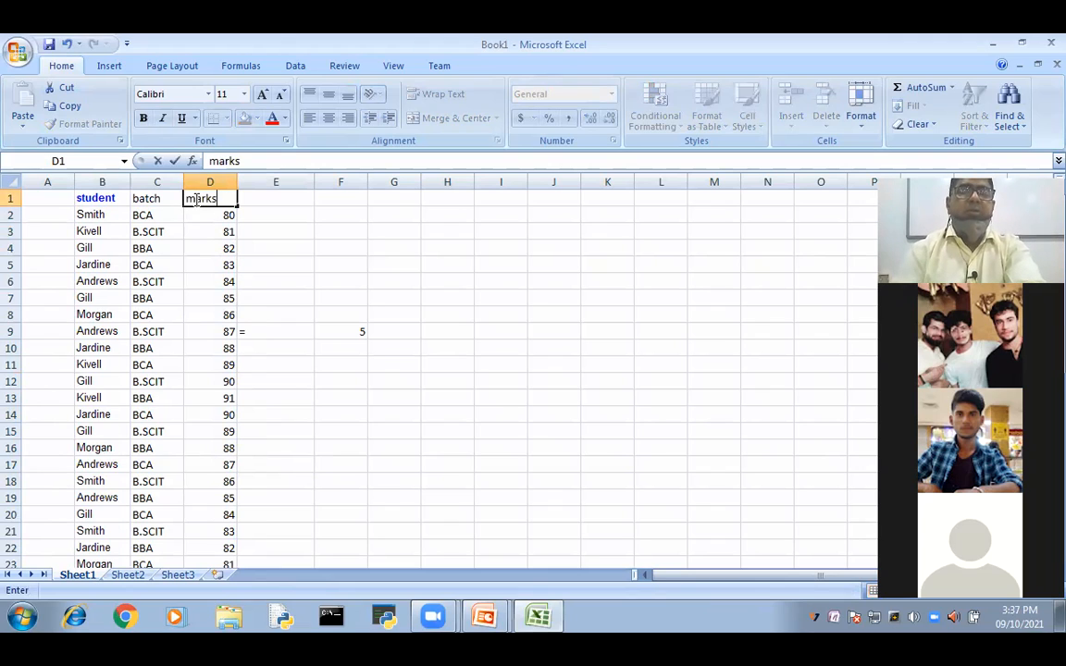
left_click(394, 298)
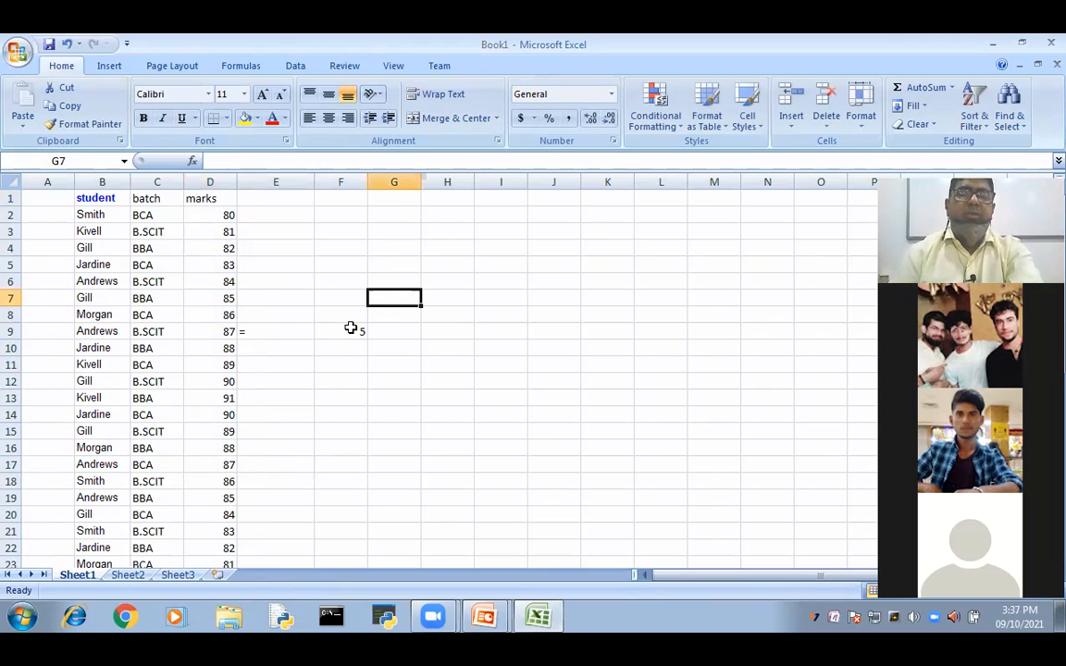
Clear the existing result from F9 and start a COUNTIF formula in that cell.
left_click(350, 331)
key("Delete")
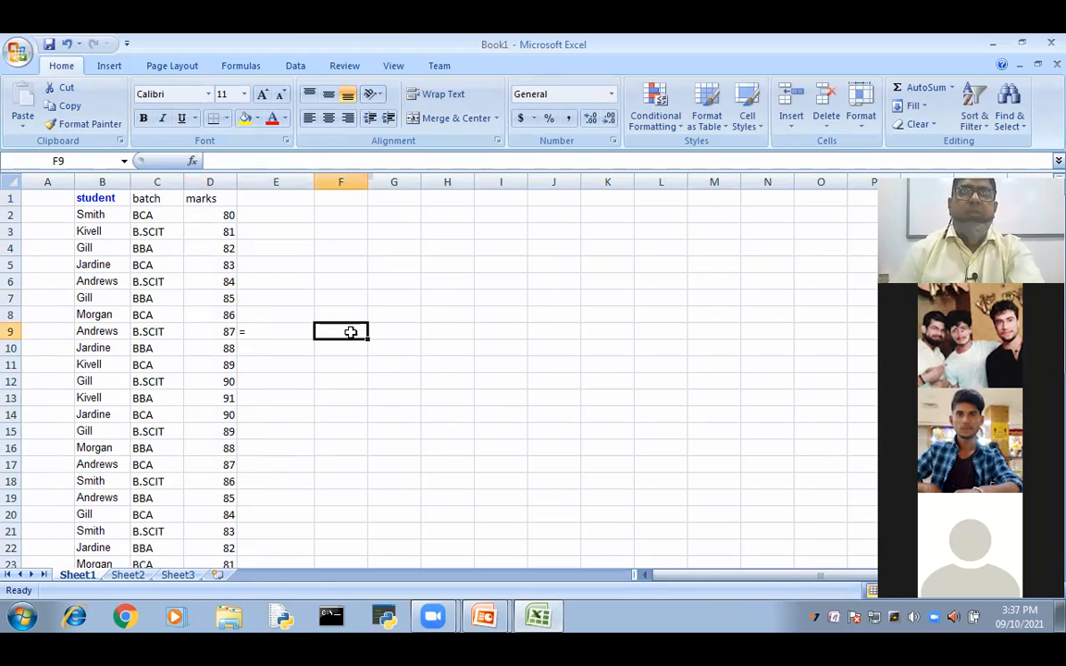
double_click(351, 333)
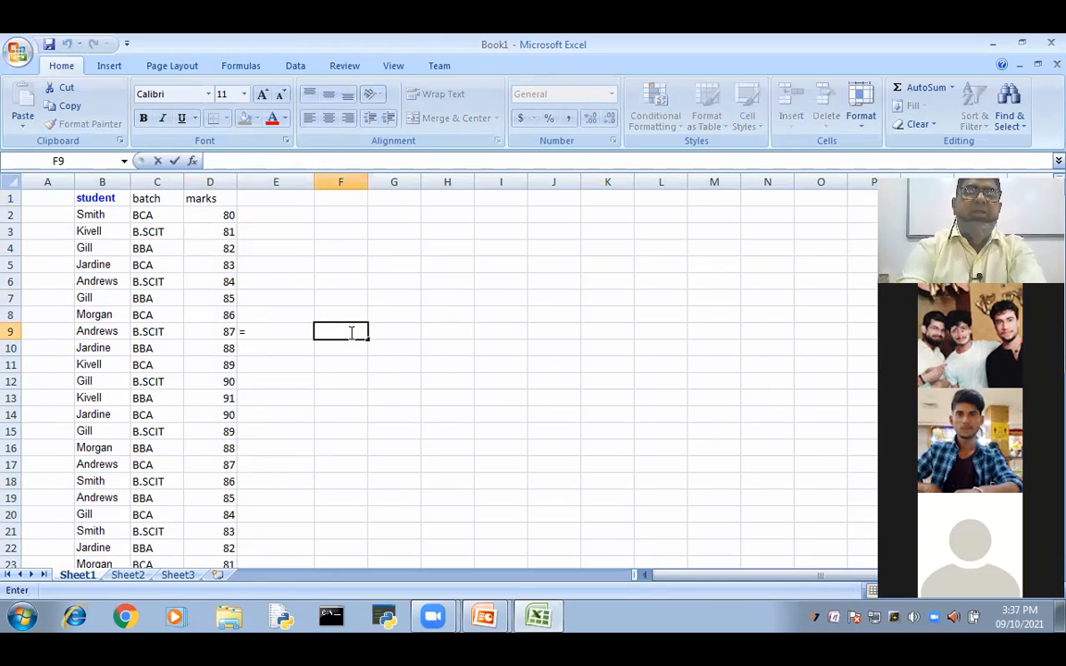
type("=coun")
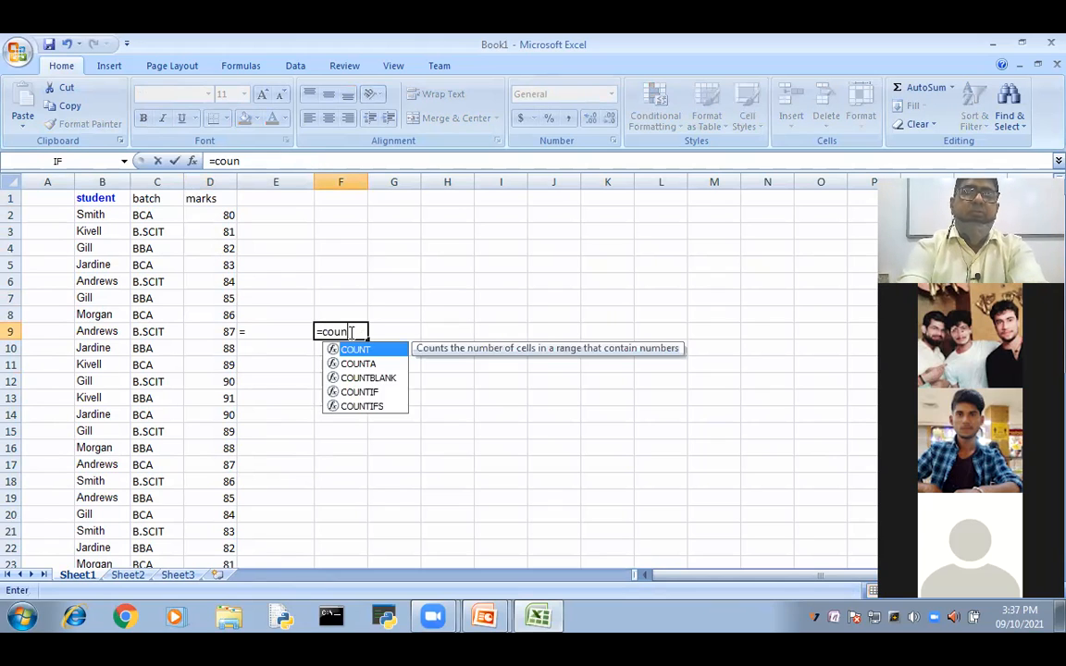
type("itf")
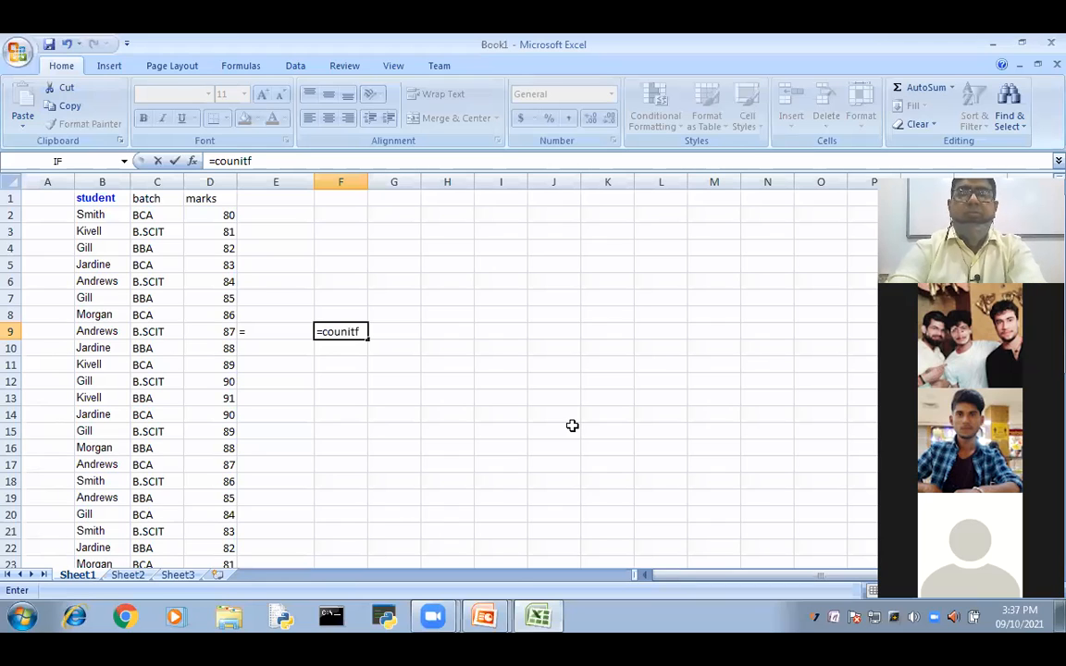
key("BackSpace")
key("BackSpace")
key("BackSpace")
type("t")
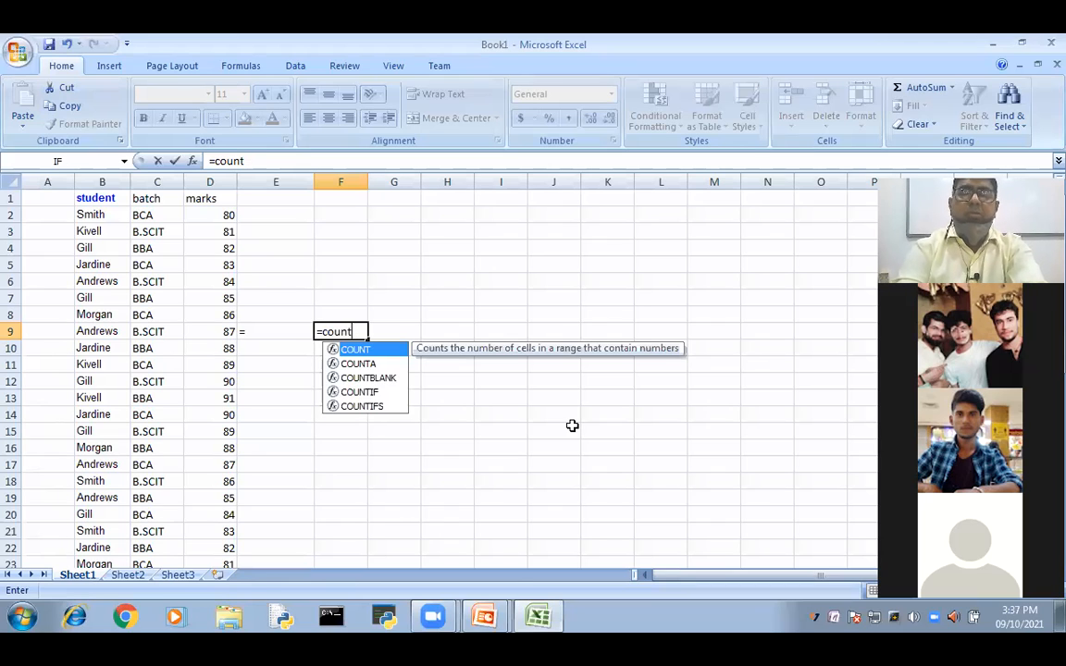
type("if")
key("Tab")
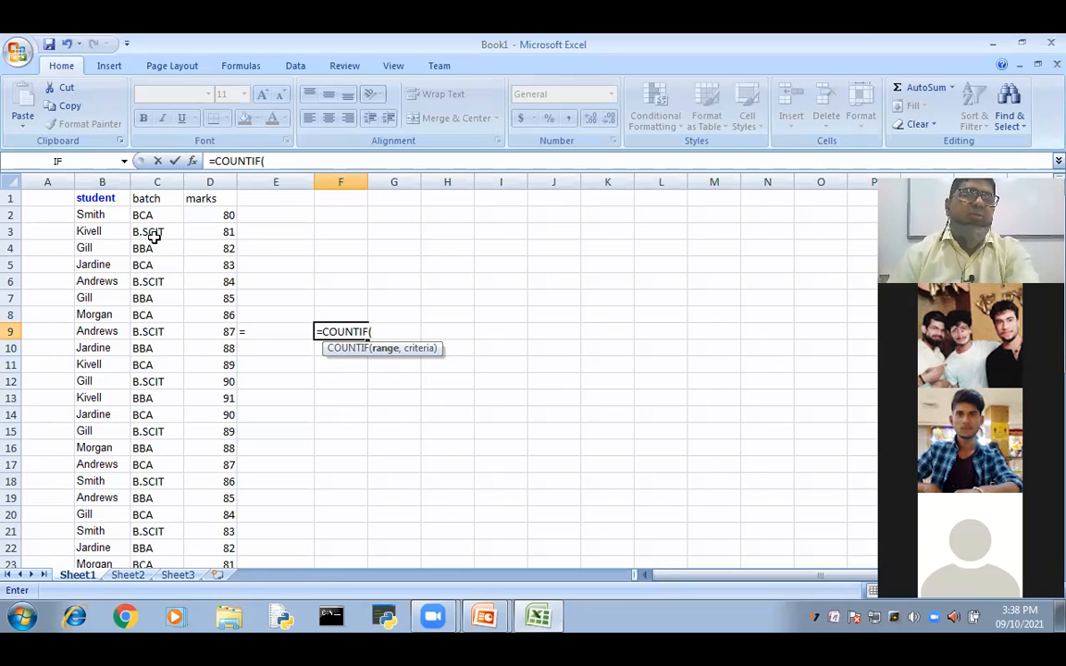
Give the COUNTIF formula in F9 the batch range C2:C44 and the criterion "BCA".
left_click_drag(152, 215, 159, 532)
scroll(626, 334, "up", 8)
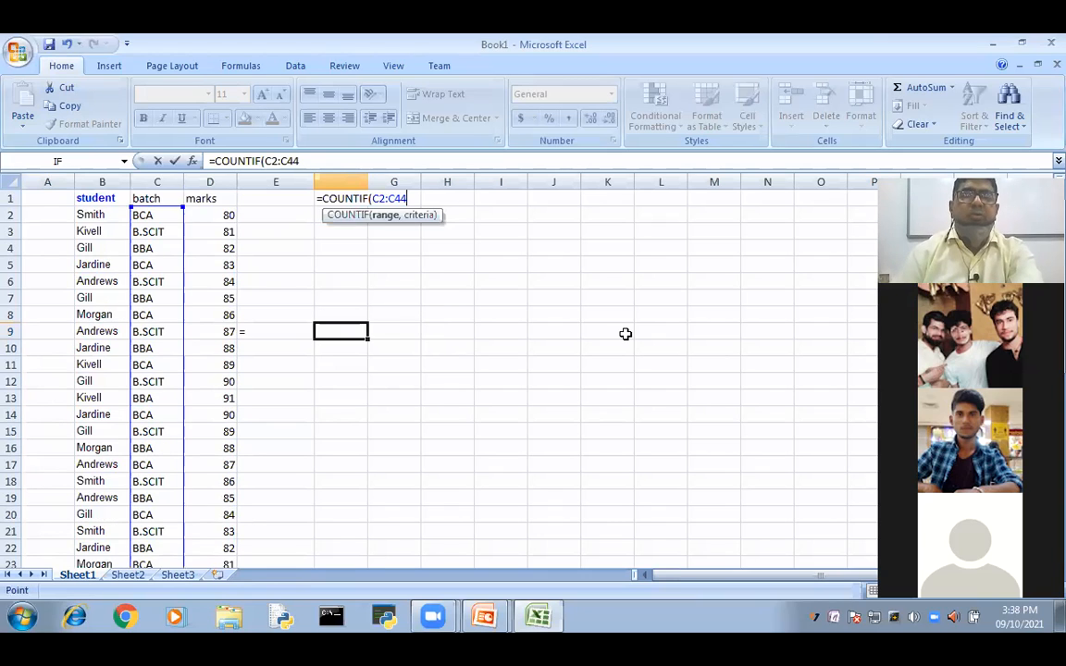
type(",")
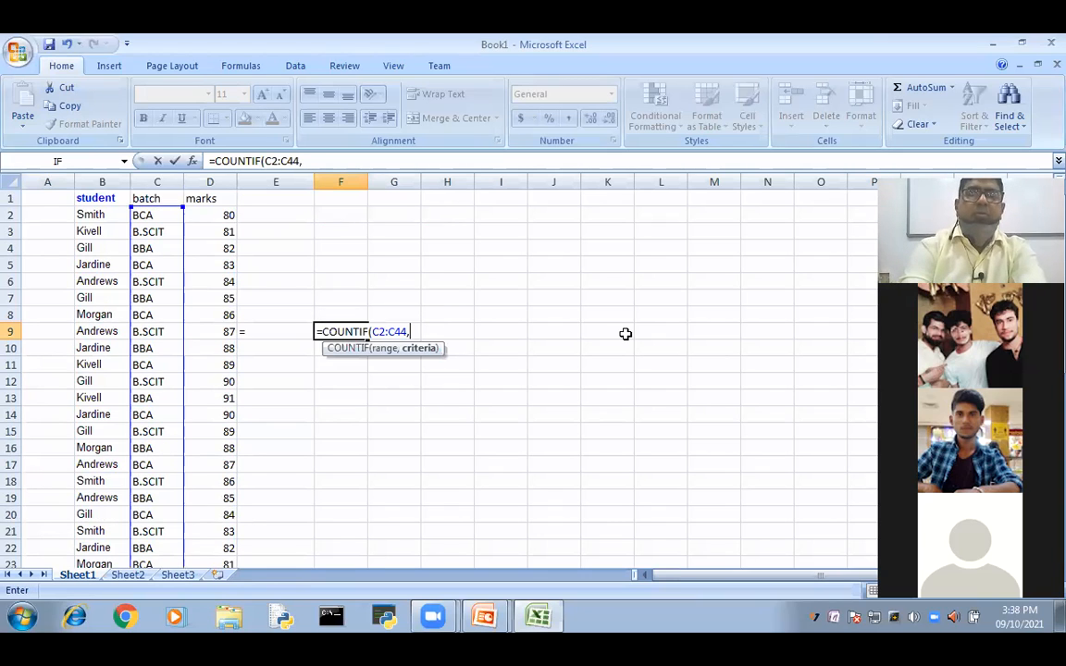
type("\"b")
key("BackSpace")
type("B")
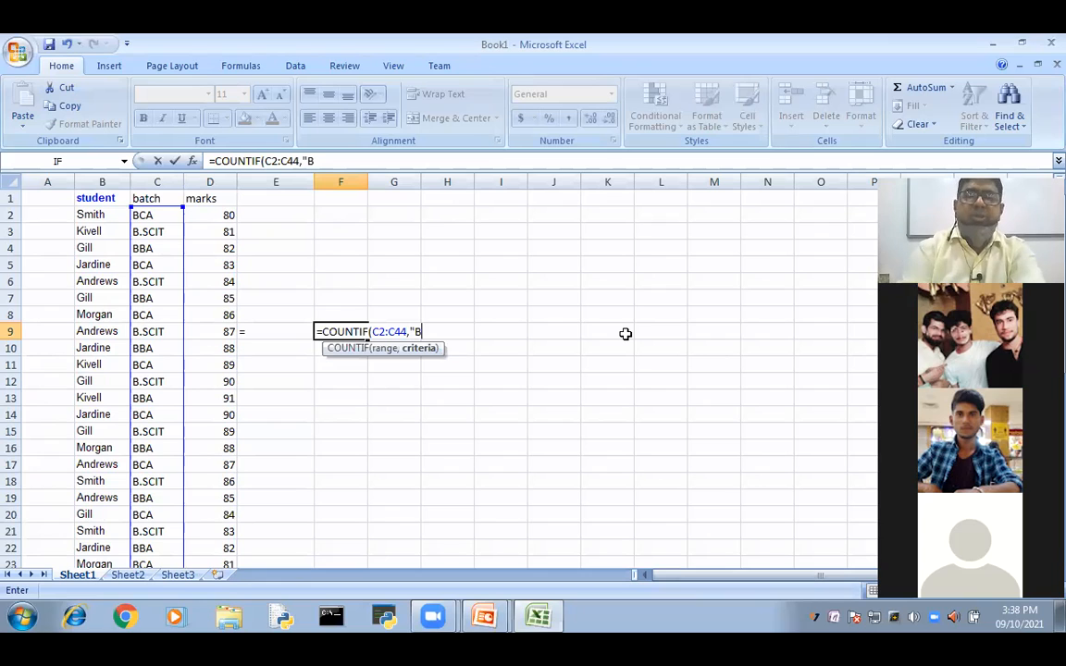
type("CA\"")
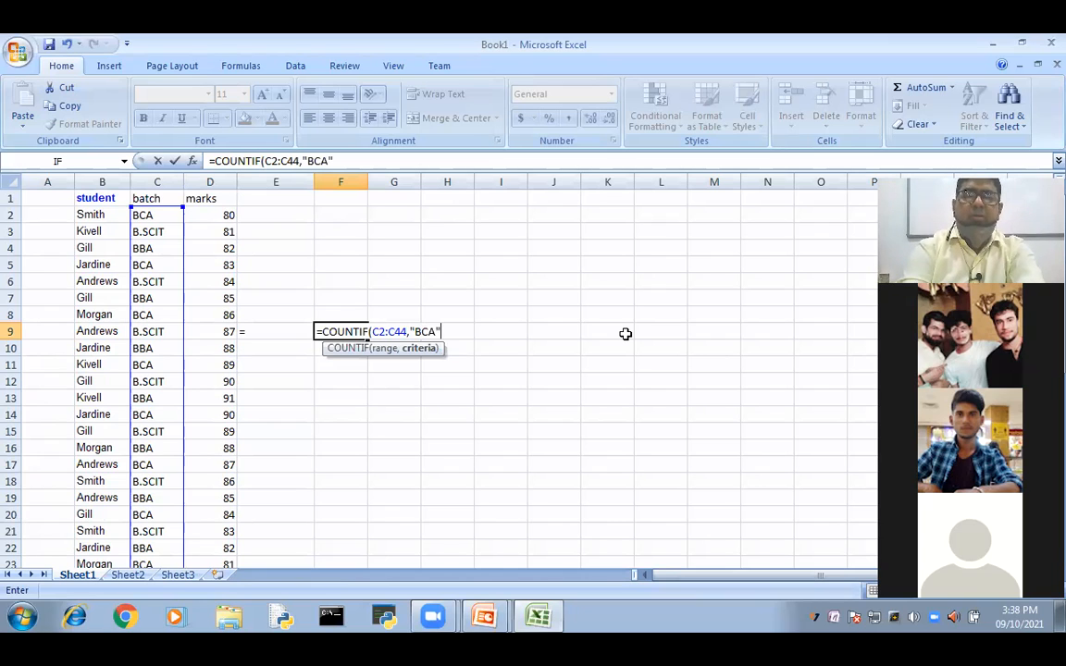
Add the marks range D2:D44 with the criterion ">=90" and try to enter the COUNTIF formula in F9.
type(",")
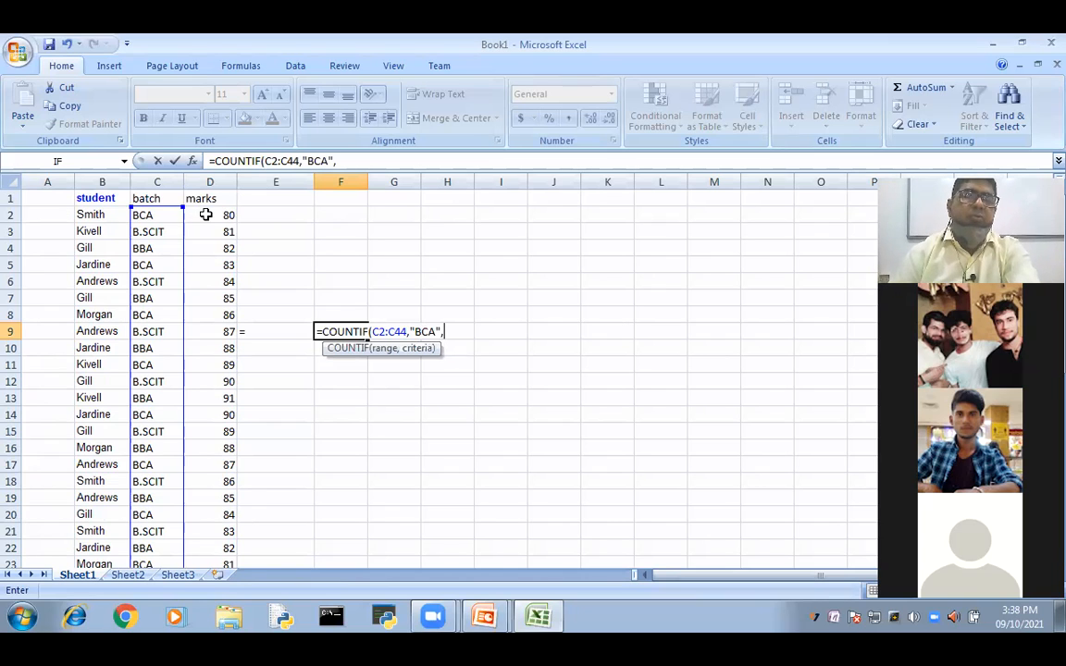
left_click_drag(222, 214, 394, 453)
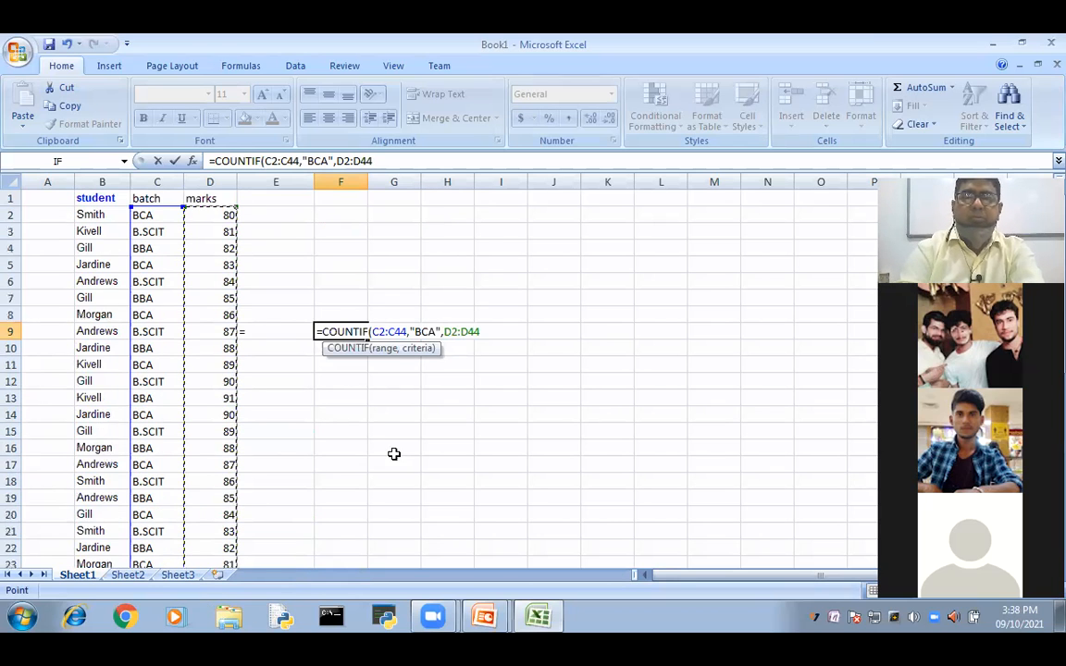
type(",\"")
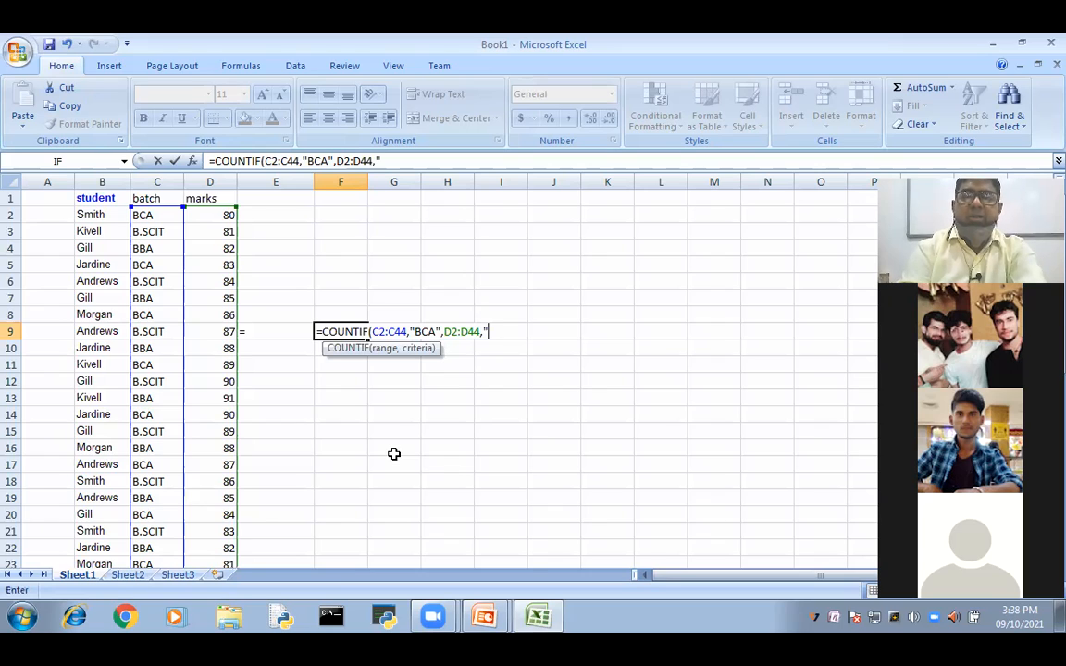
type(">=")
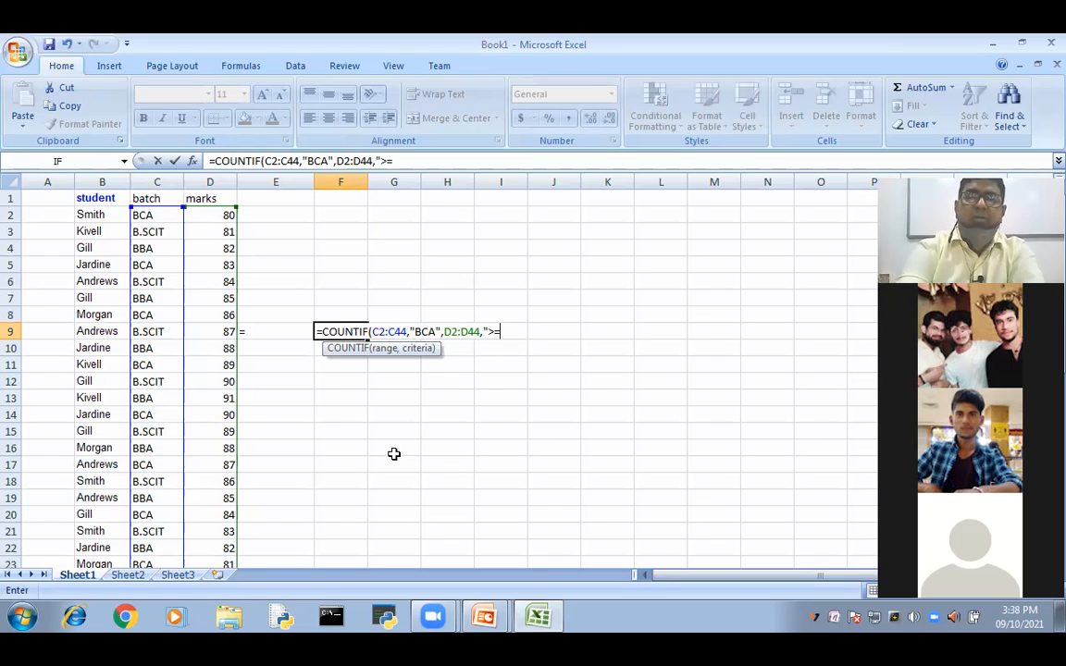
type("90\"")
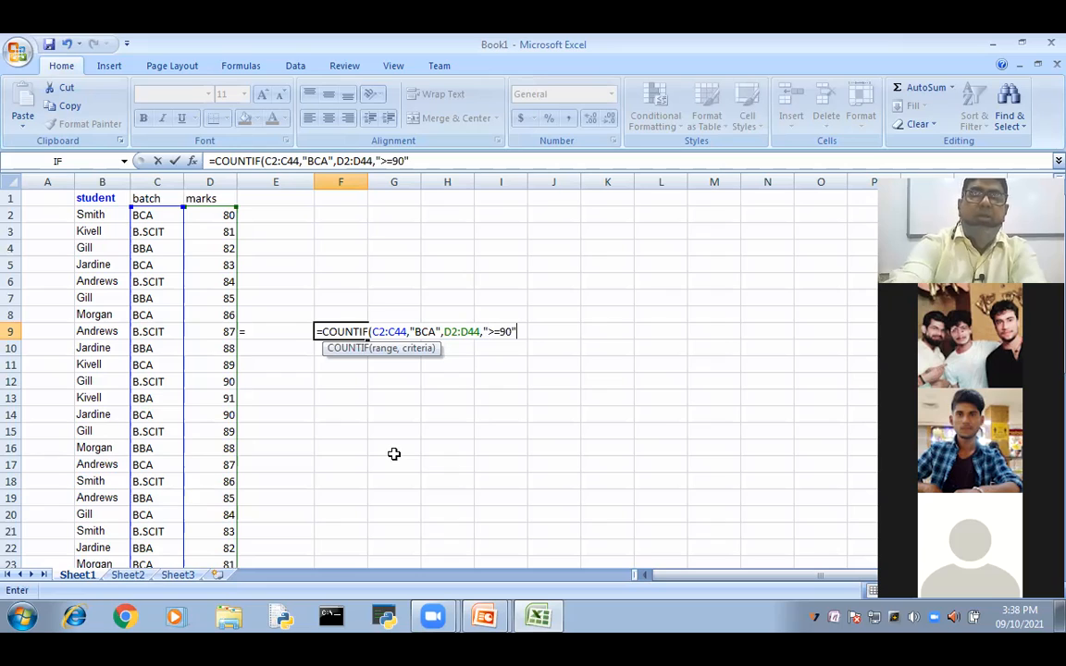
type(")")
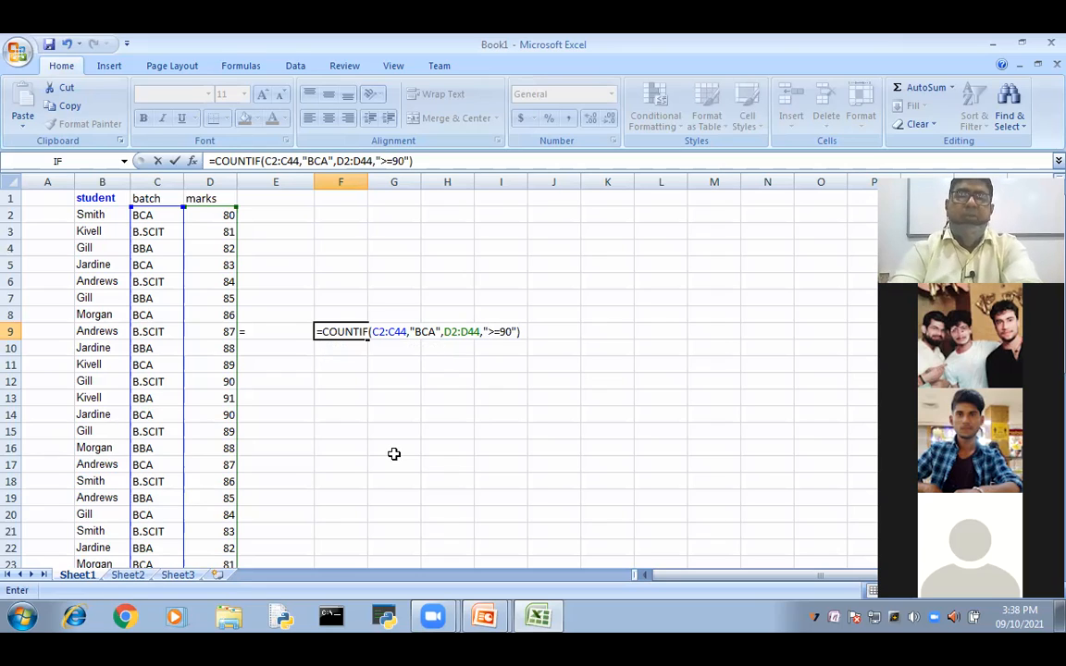
key("Return")
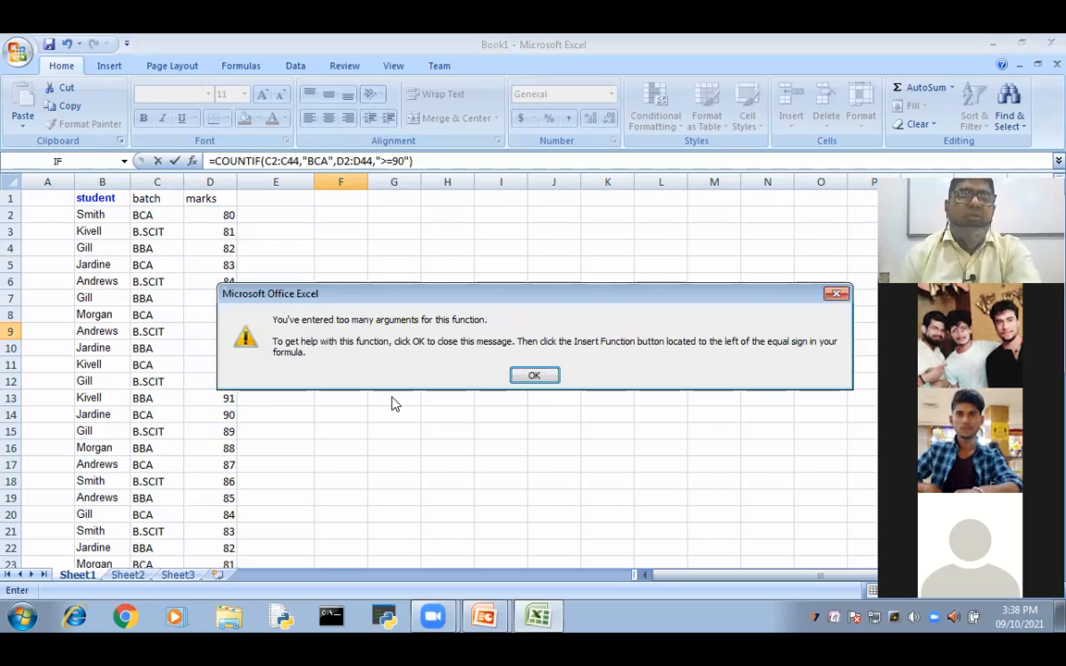
left_click(535, 377)
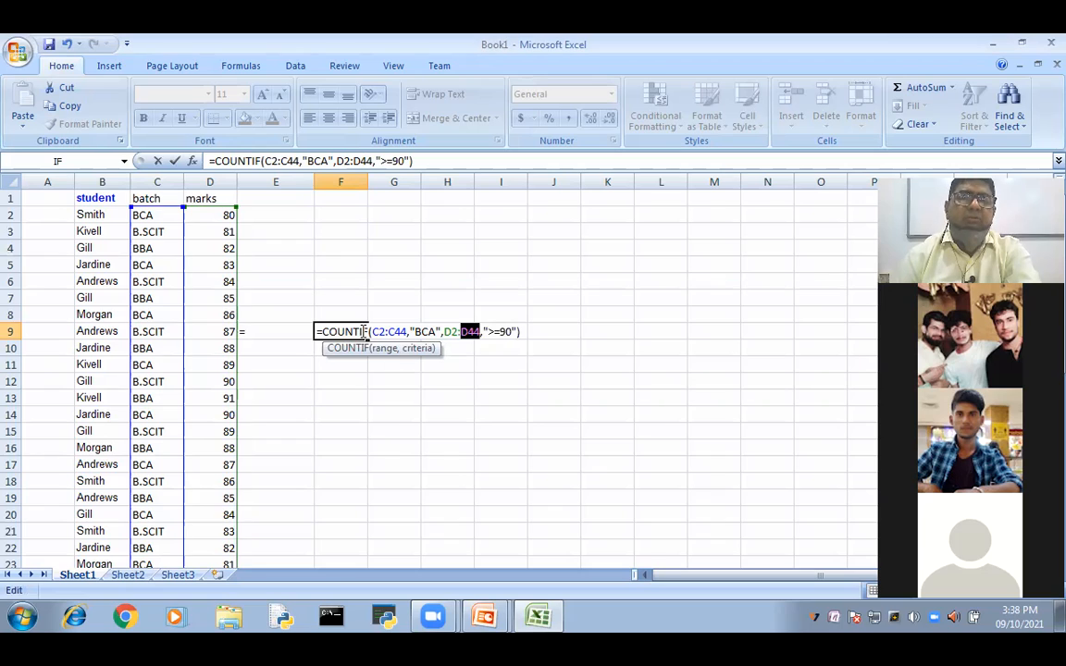
Change the function in the F9 formula to COUNTIFS and enter the formula.
left_click(366, 331)
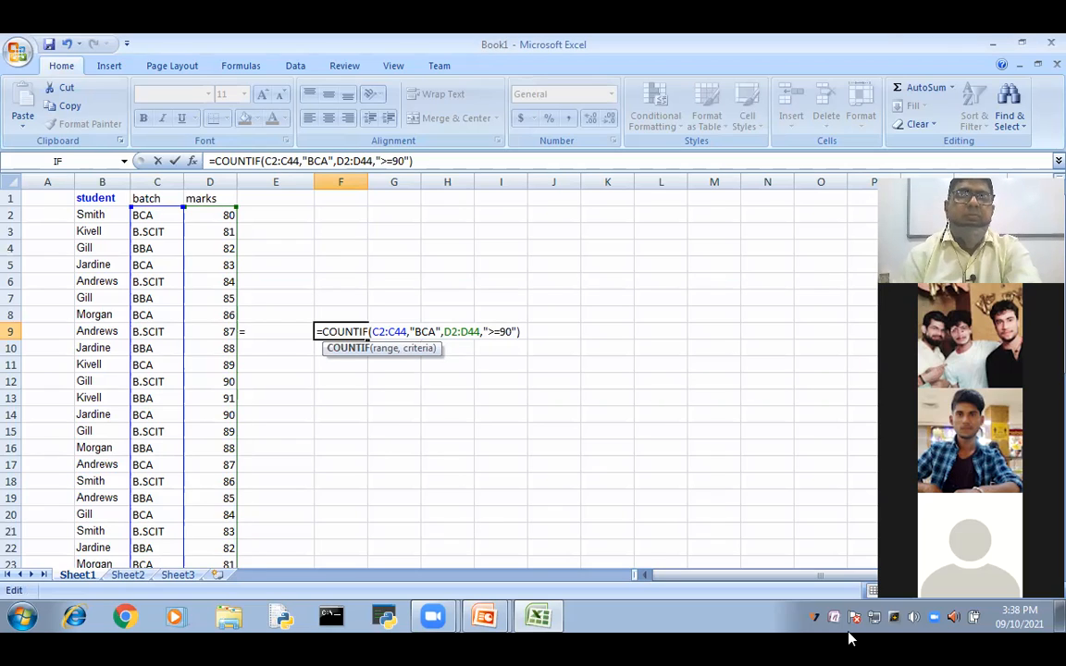
type("S")
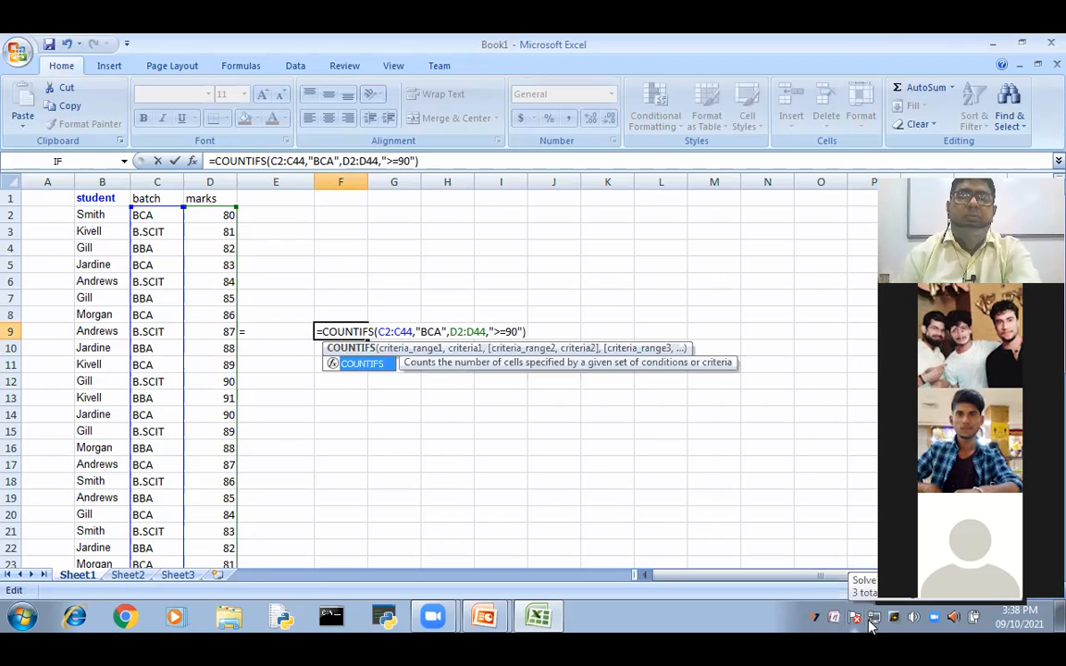
key("Return")
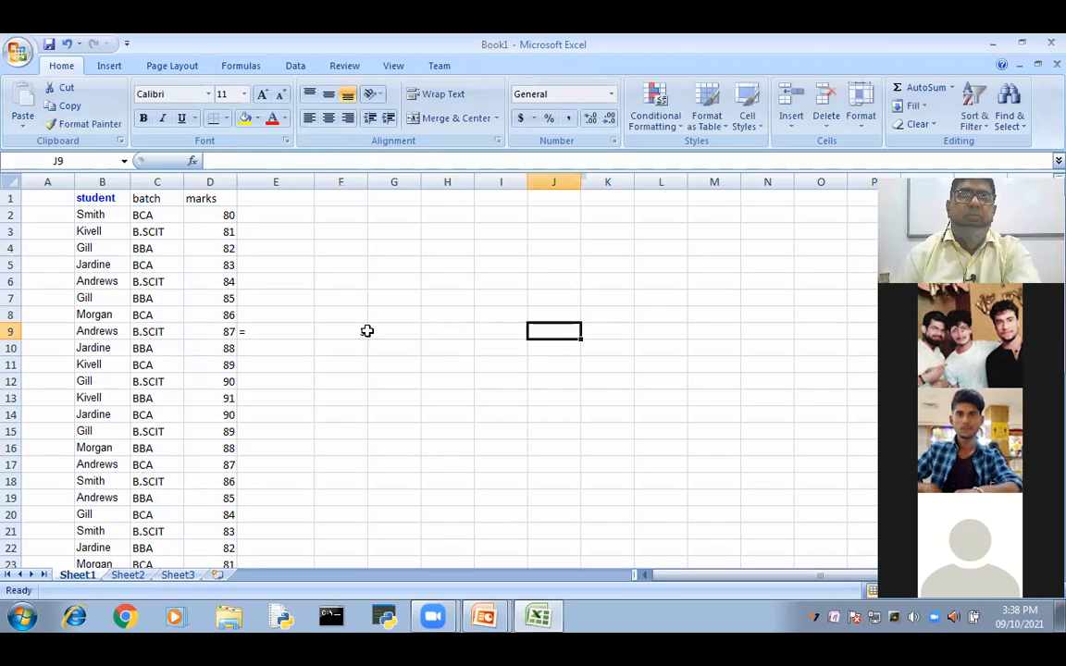
double_click(359, 334)
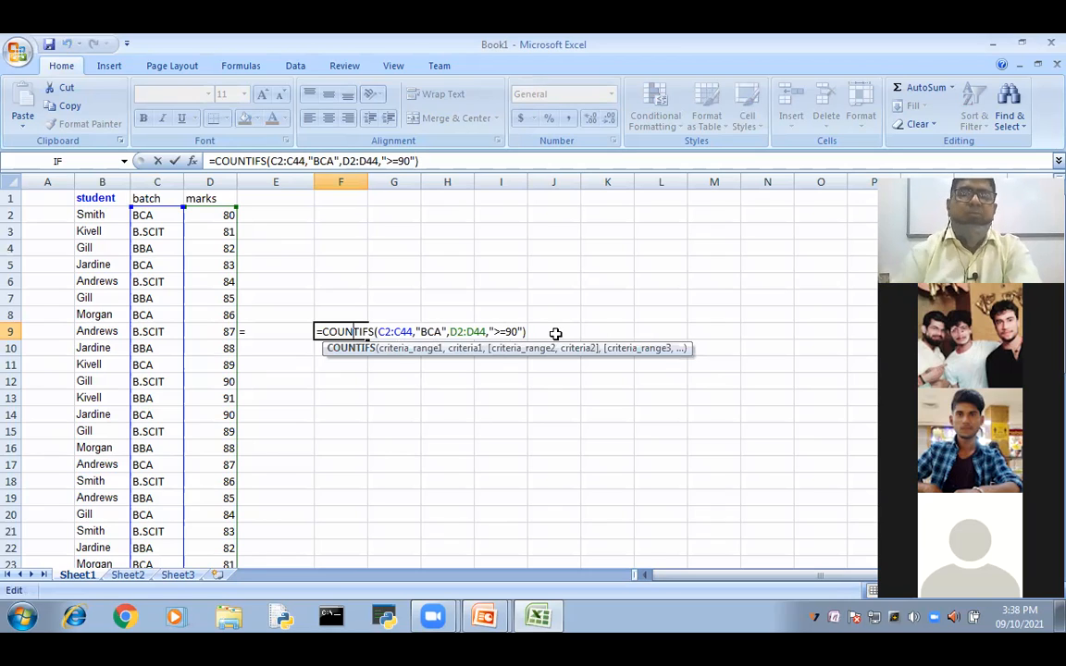
key("Return")
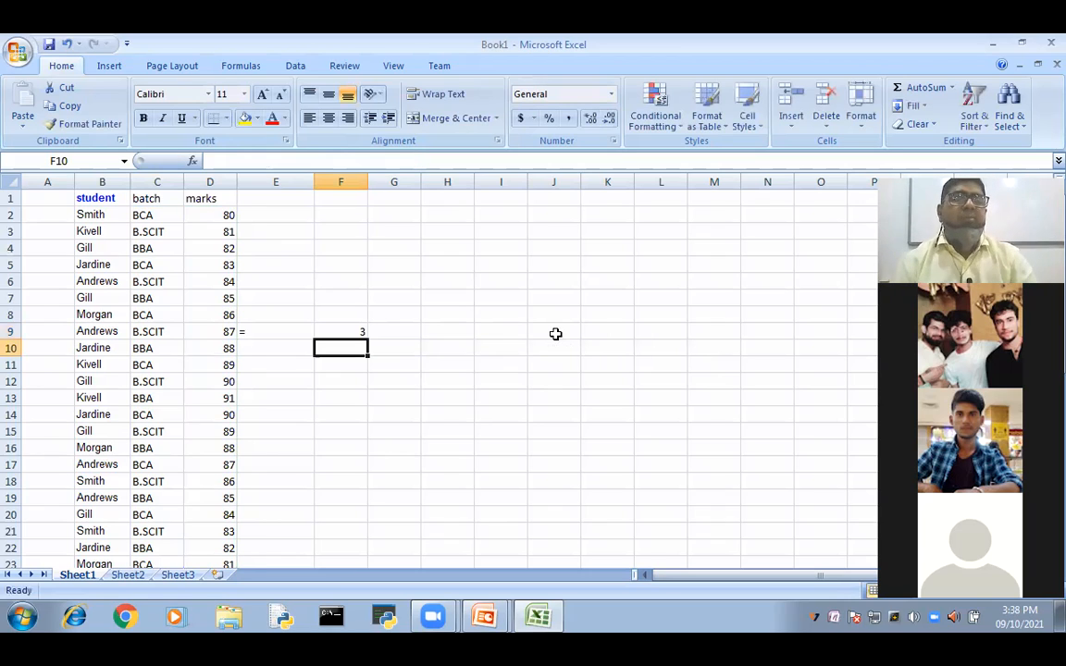
Examine the marks column down to row 44 for scores of 90 or more and the batches they belong to.
left_click(201, 379)
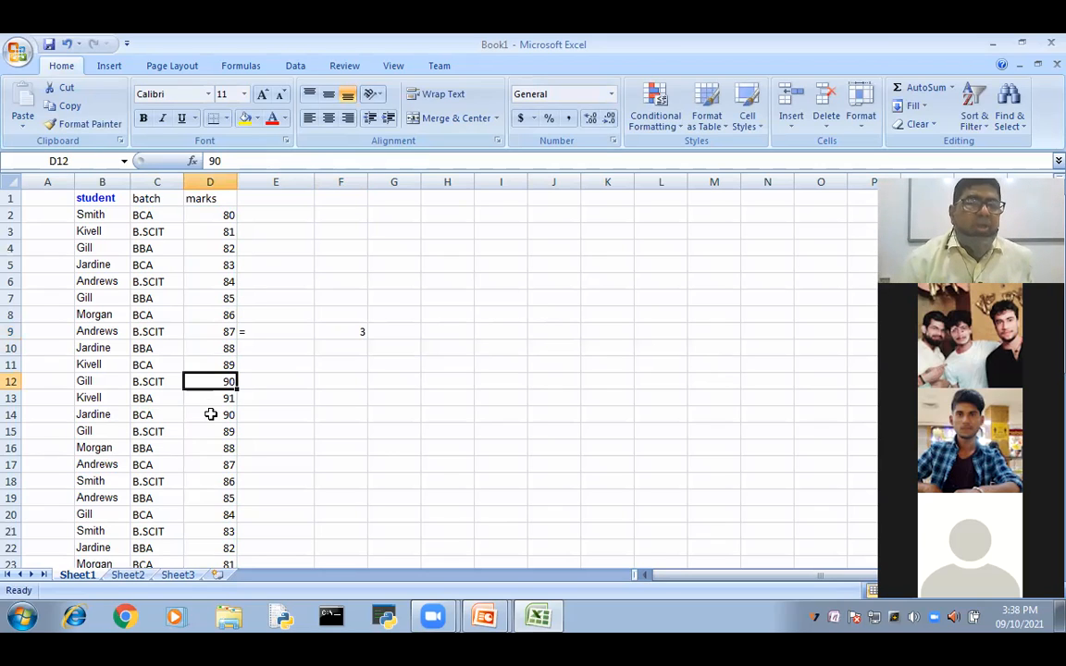
left_click(211, 415)
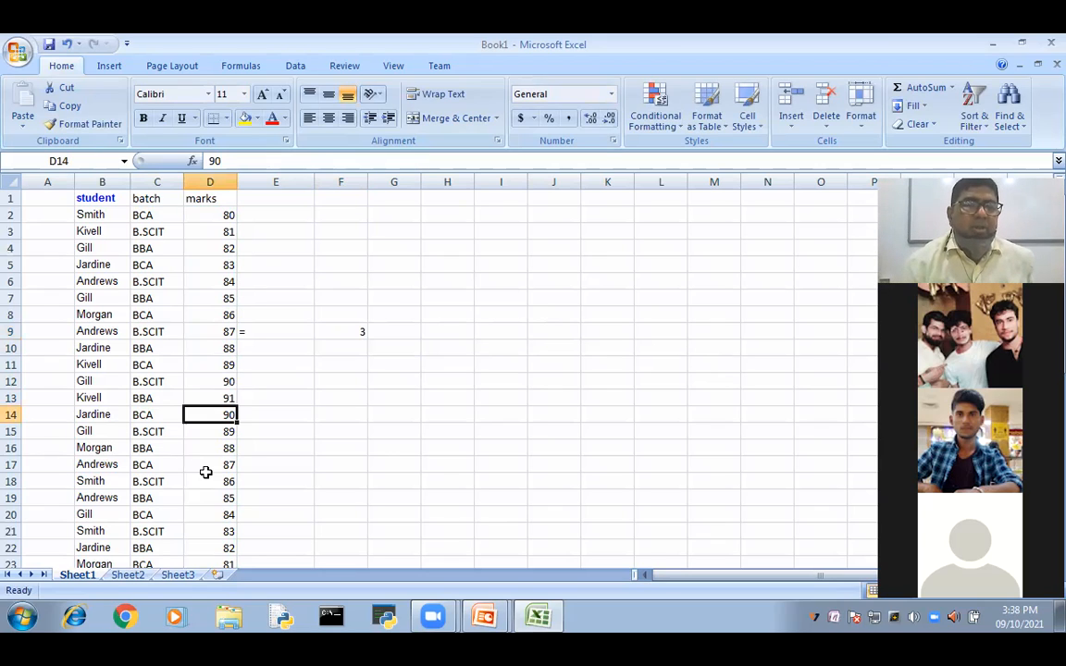
scroll(204, 482, "down", 3)
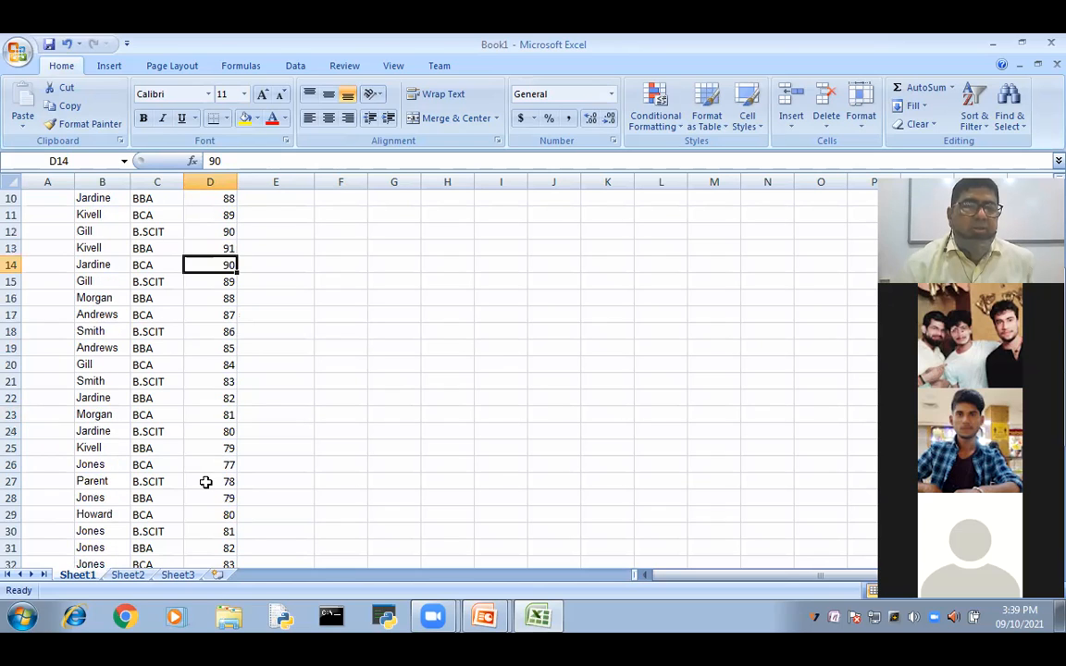
scroll(204, 482, "down", 2)
scroll(204, 483, "down", 2)
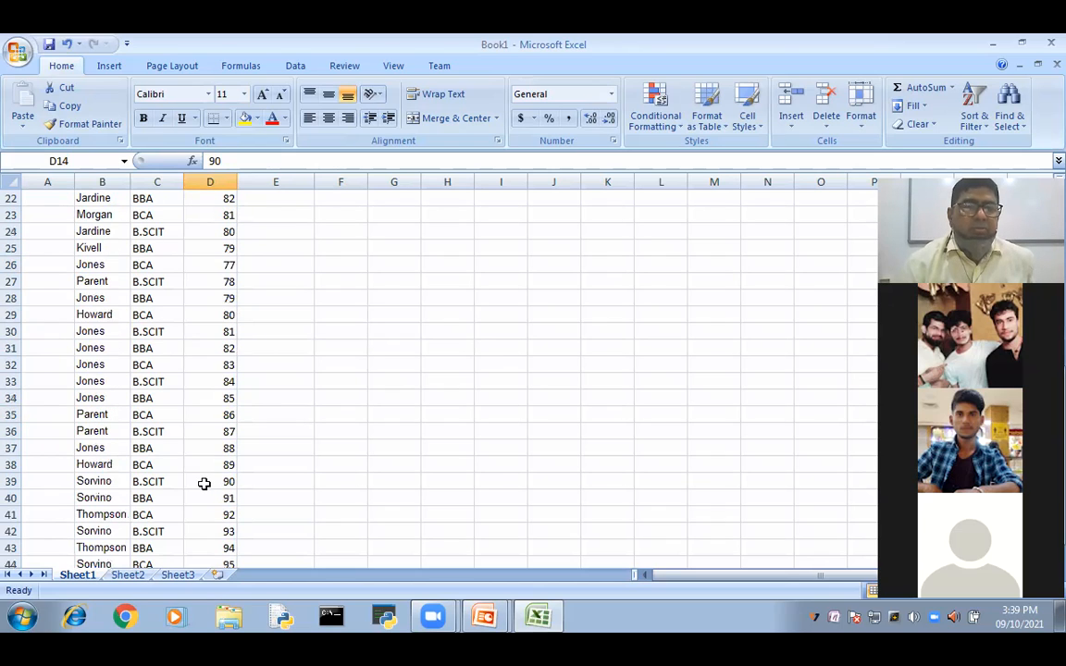
left_click(203, 482)
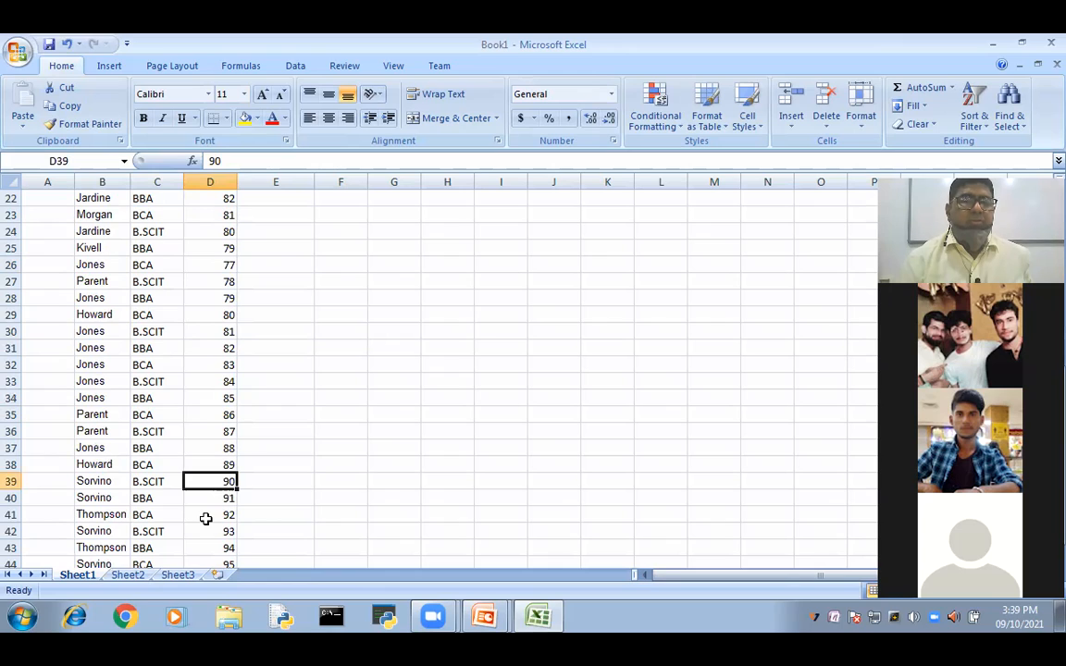
left_click(205, 518)
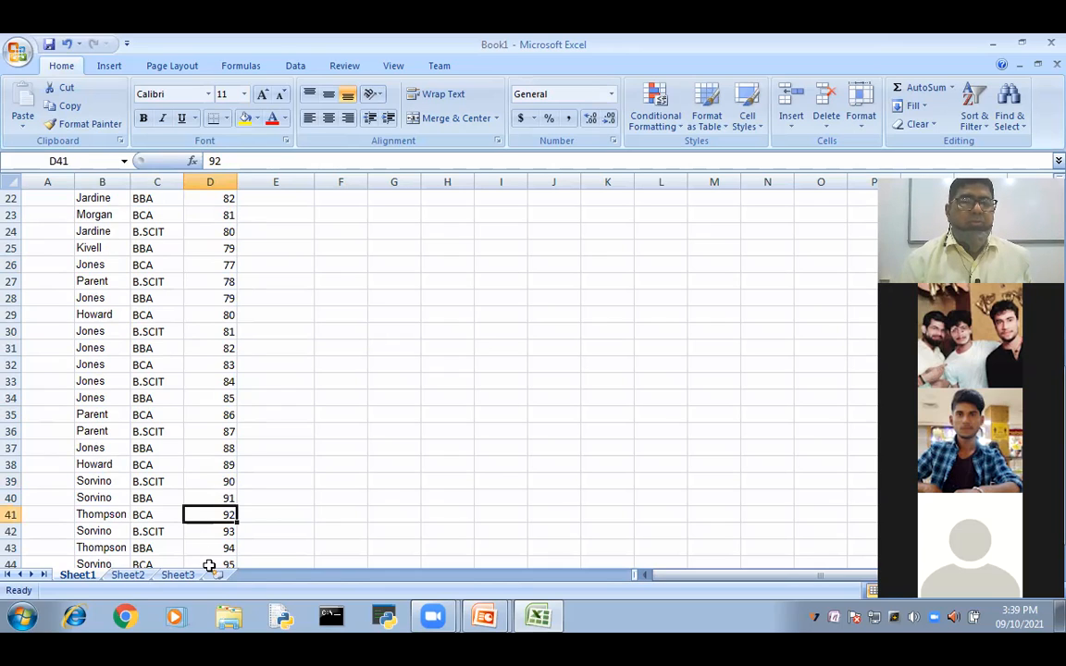
key("Down")
key("Down")
key("Down")
scroll(328, 539, "up", 2)
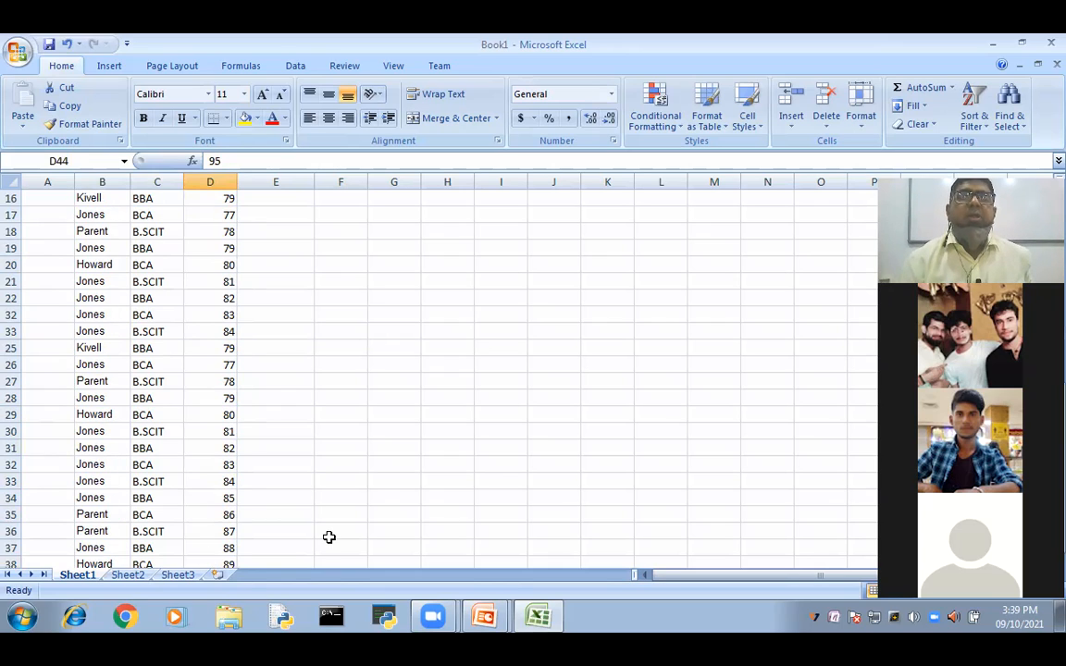
scroll(338, 400, "up", 5)
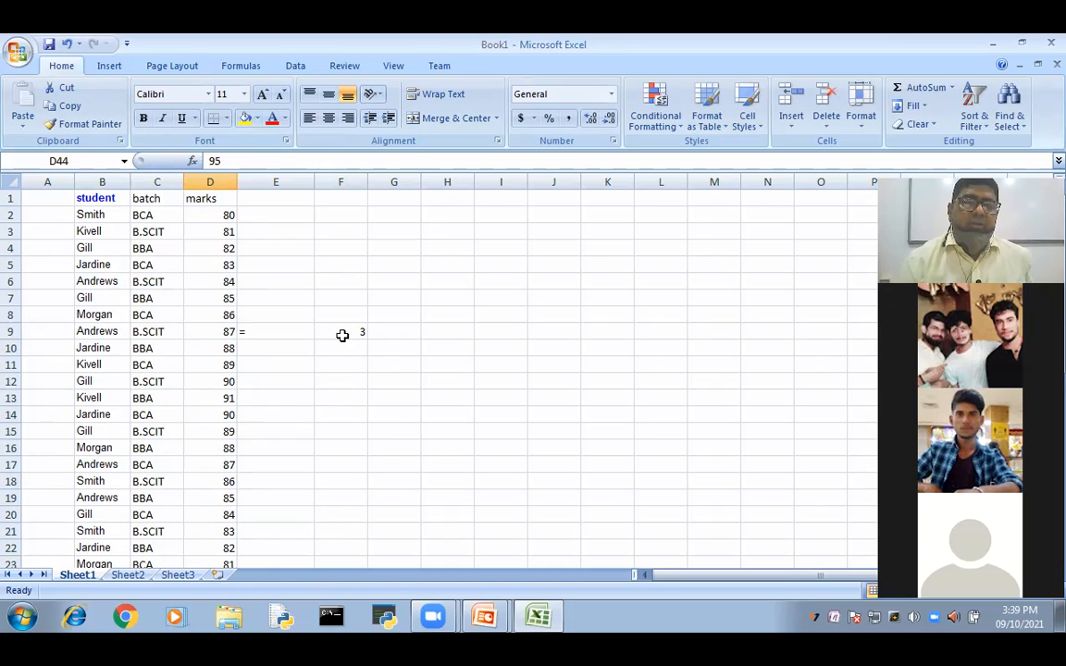
Change the batch criterion in the F9 COUNTIFS formula to "B.SCIT" and enter the formula.
double_click(341, 335)
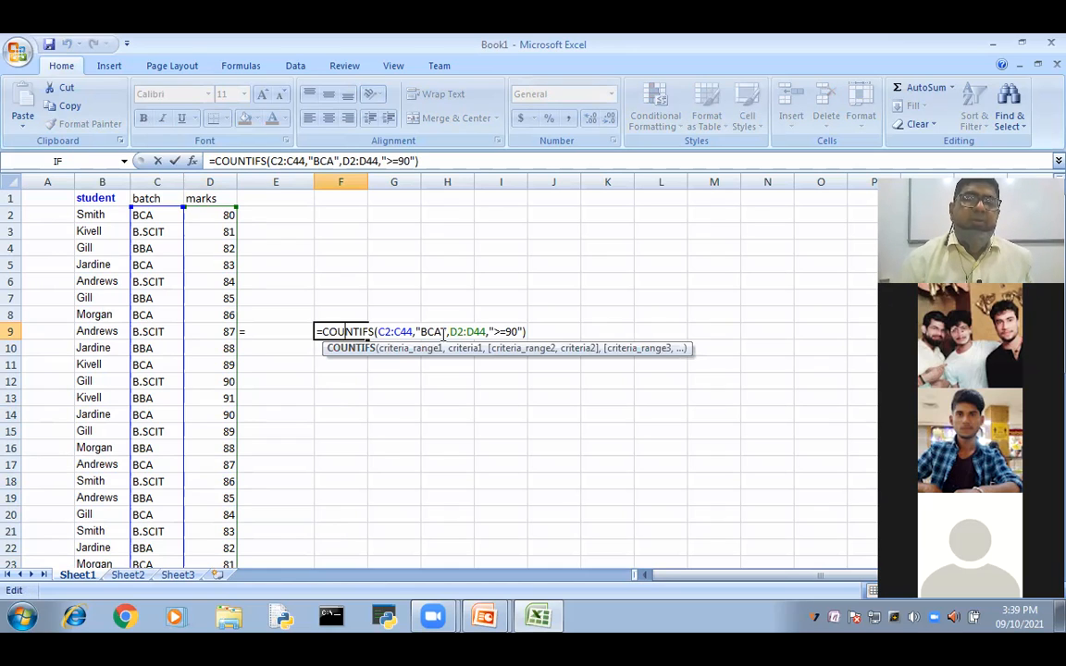
left_click(438, 332)
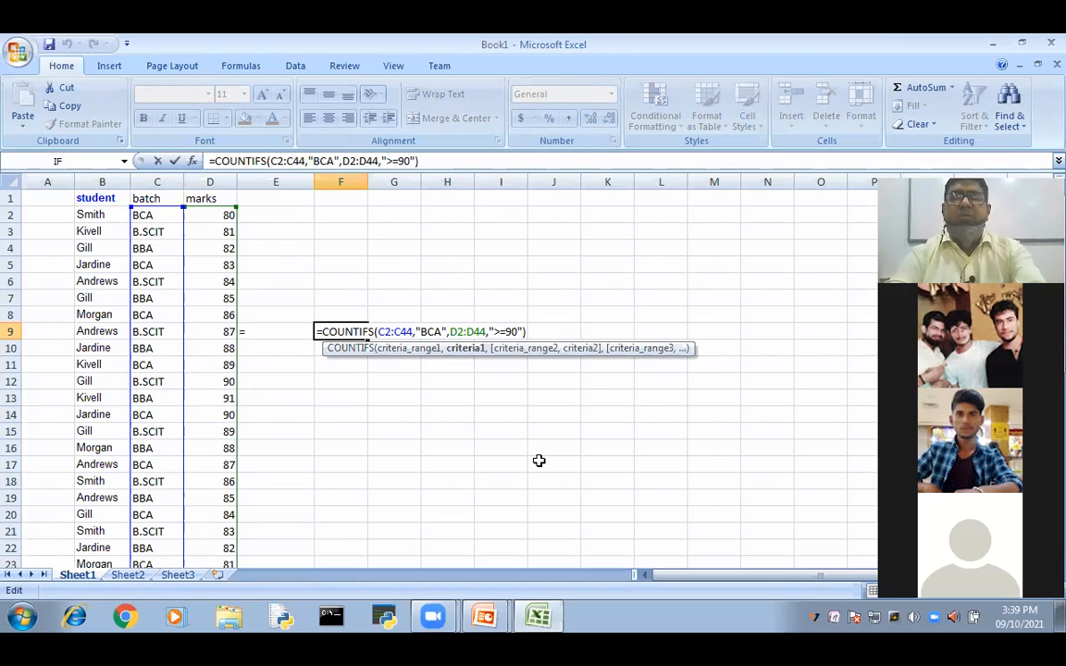
type("\\")
key("BackSpace")
key("BackSpace")
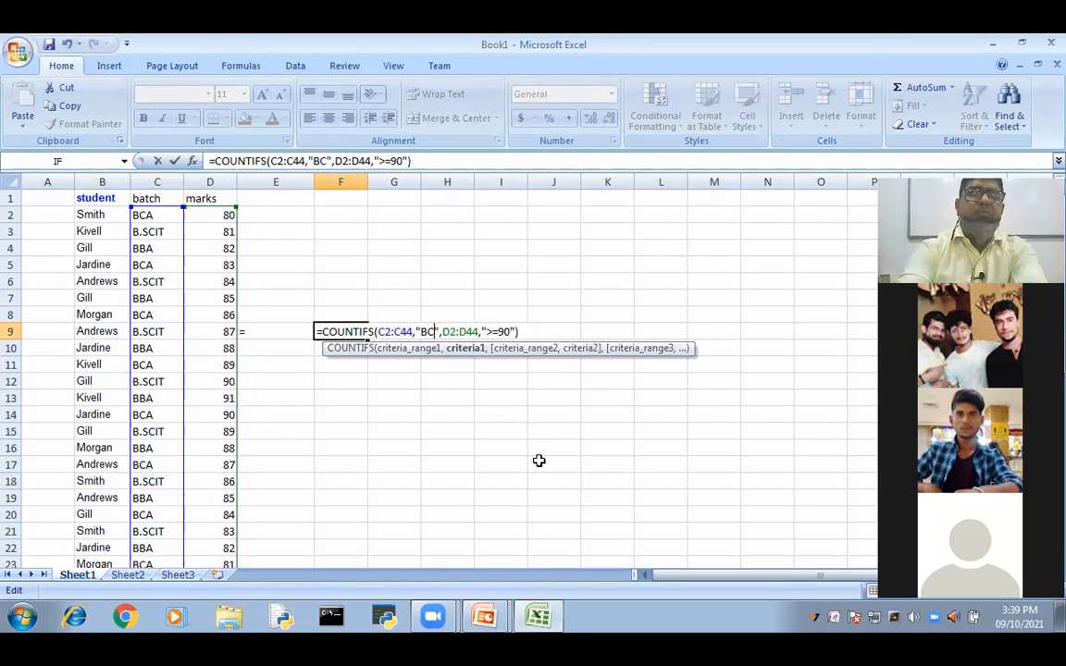
key("BackSpace")
type(".SC")
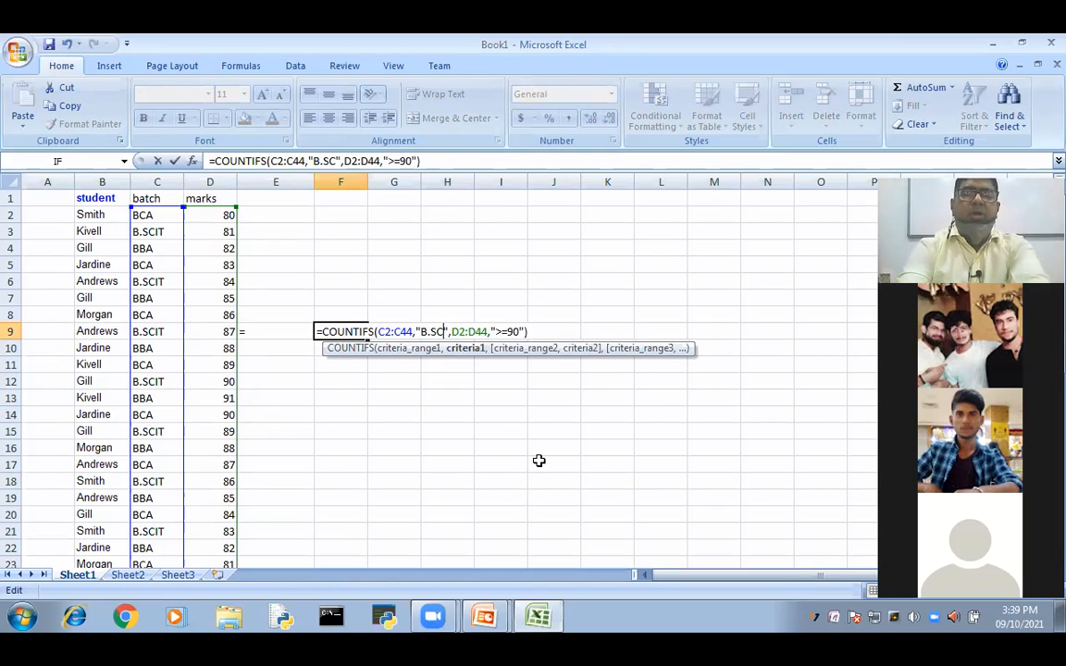
type("IT")
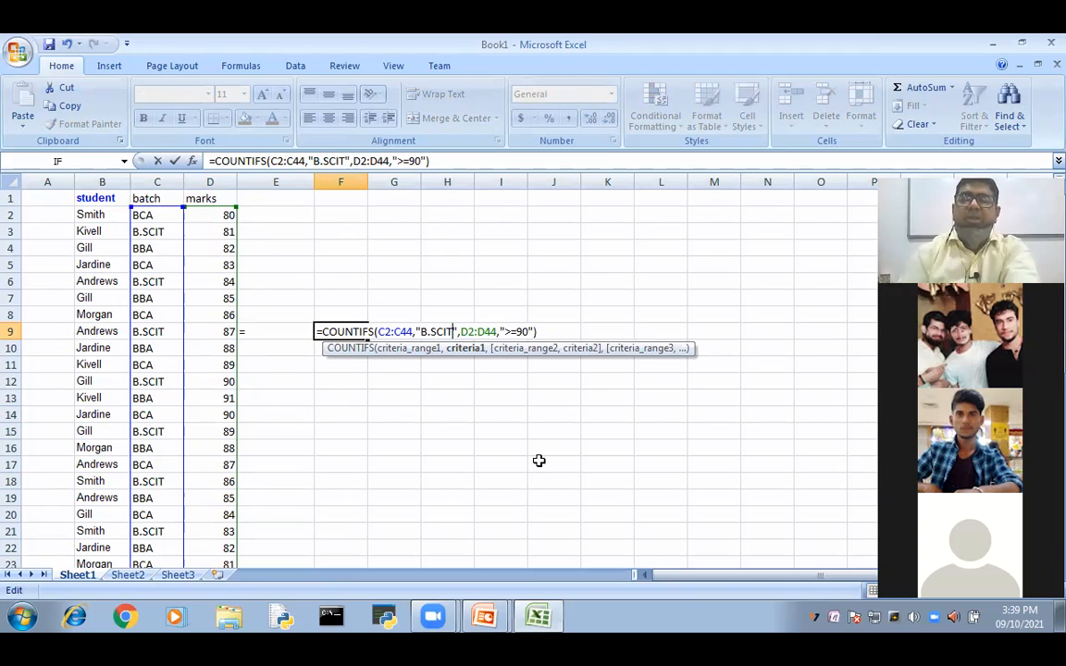
key("Return")
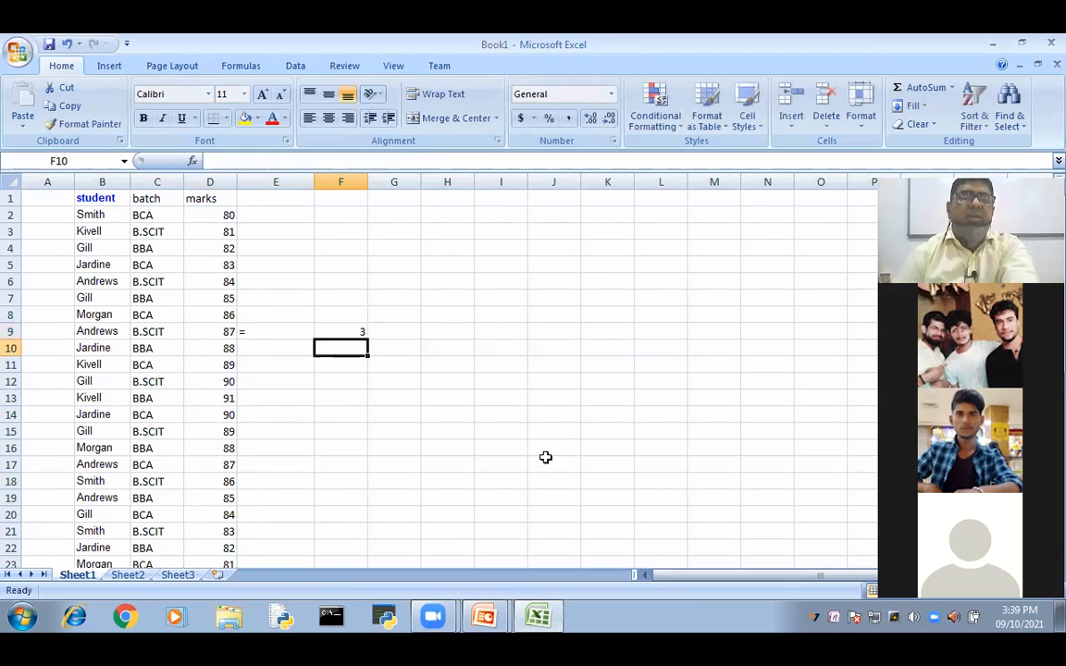
Set the batch criterion in the F9 COUNTIFS formula to "BBA" and enter the formula.
left_click(338, 332)
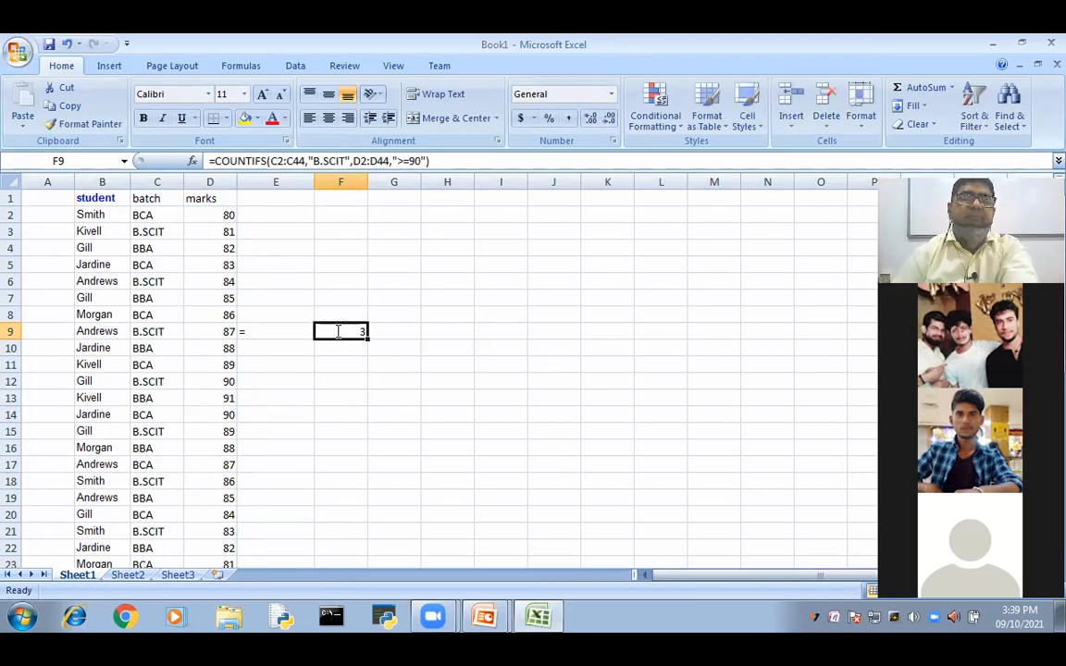
key("F2")
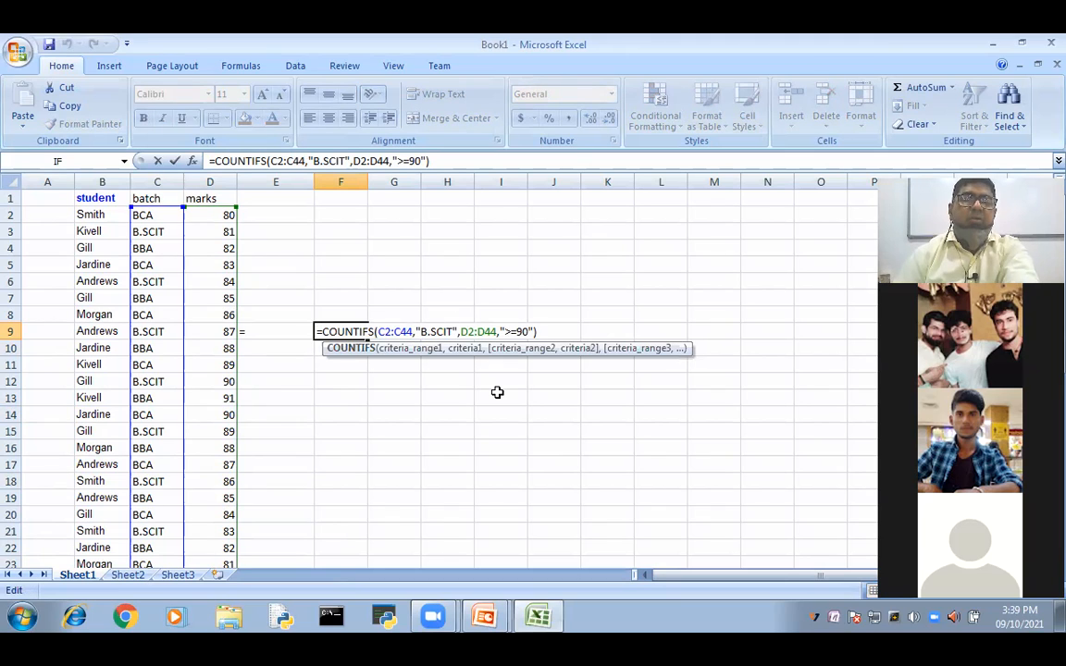
key("Left")
key("Left")
key("Left")
key("Left")
key("Left")
key("Left")
key("Left")
key("Left")
key("Left")
key("Left")
key("Left")
key("Left")
key("Left")
key("Left")
key("Left")
key("BackSpace")
key("BackSpace")
key("BackSpace")
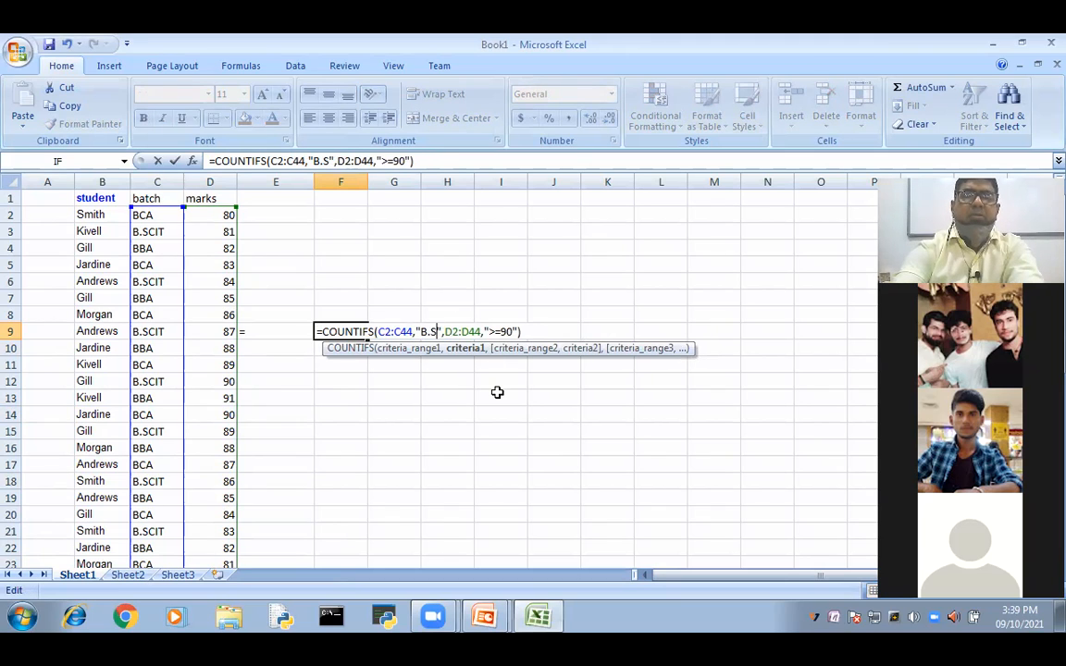
key("BackSpace")
key("BackSpace")
type("BA")
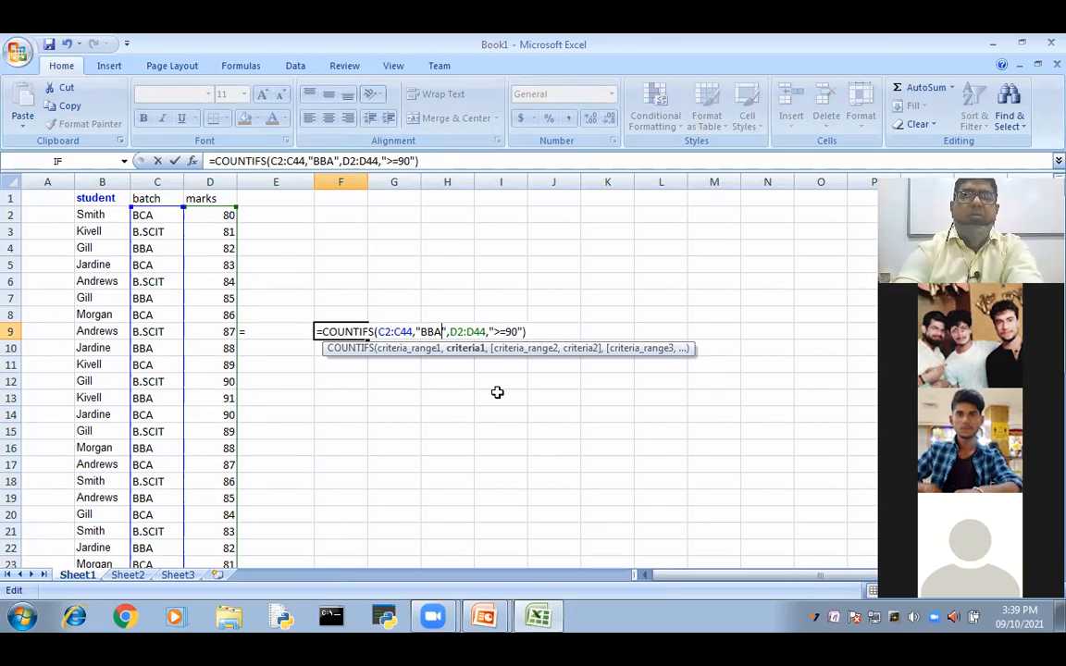
key("Return")
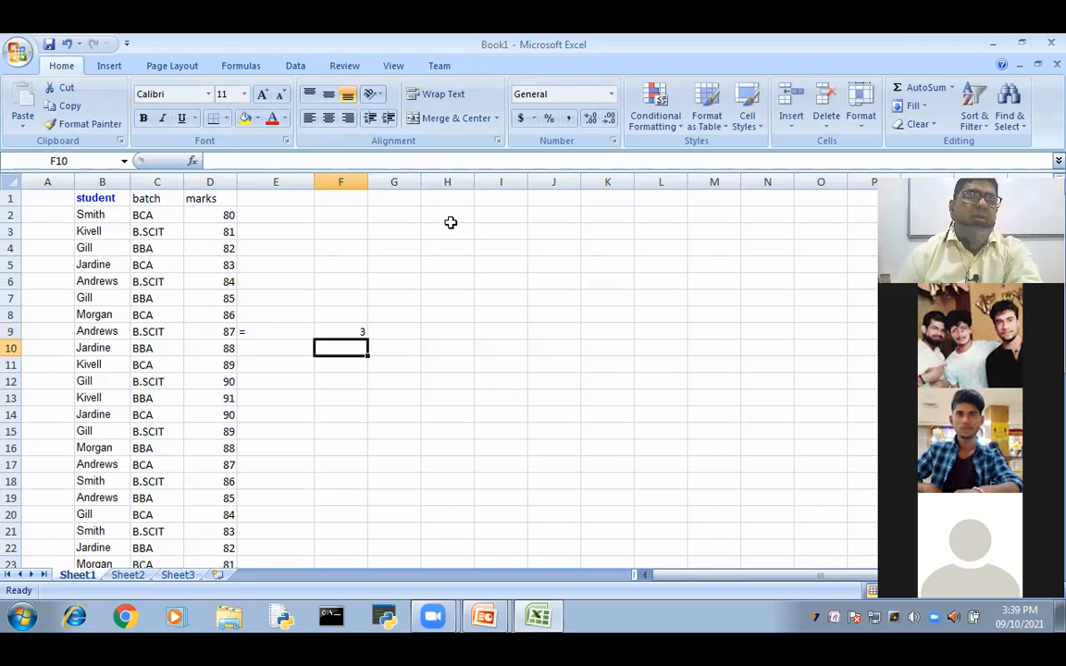
Add six empty argument separators after the ">=90" criterion in F9 to show the further COUNTIFS range and criteria arguments.
double_click(359, 329)
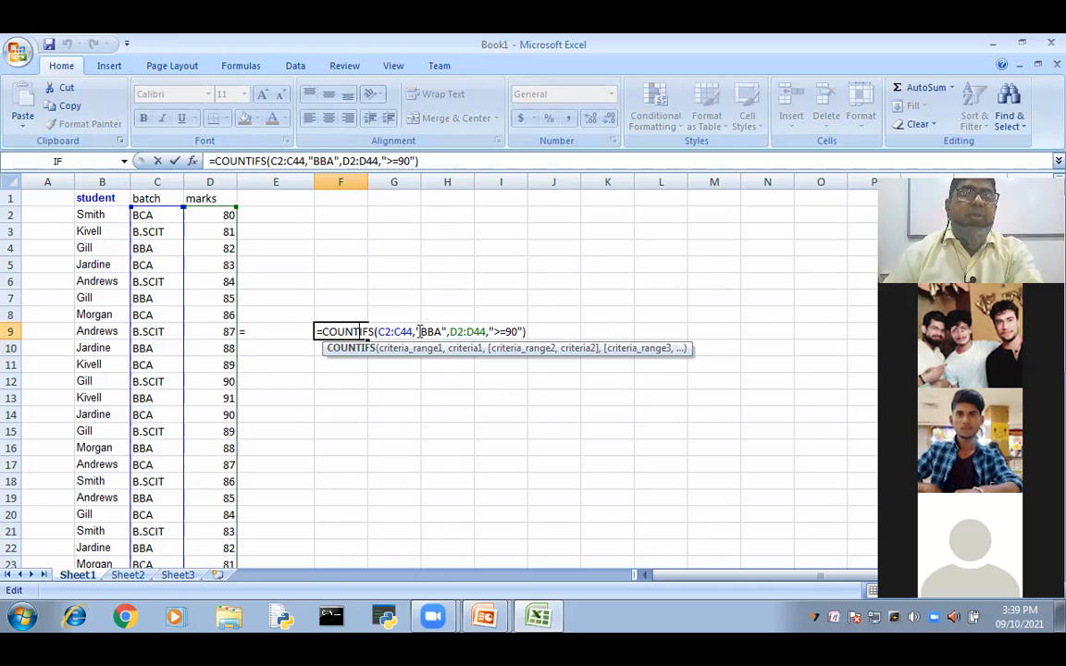
left_click(542, 333)
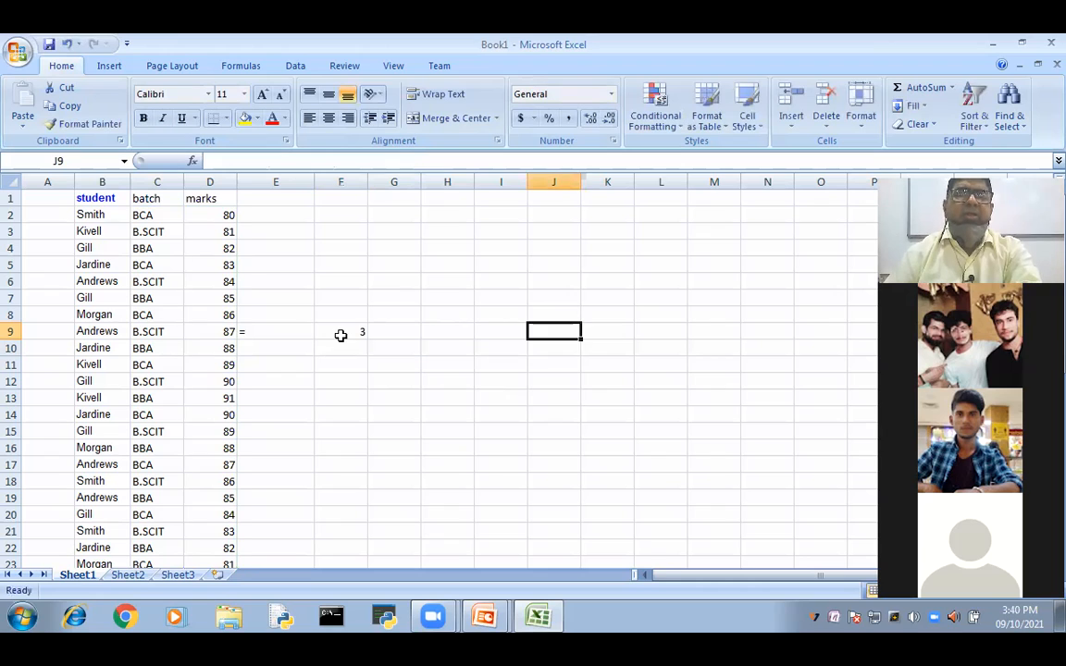
left_click(341, 335)
key("F2")
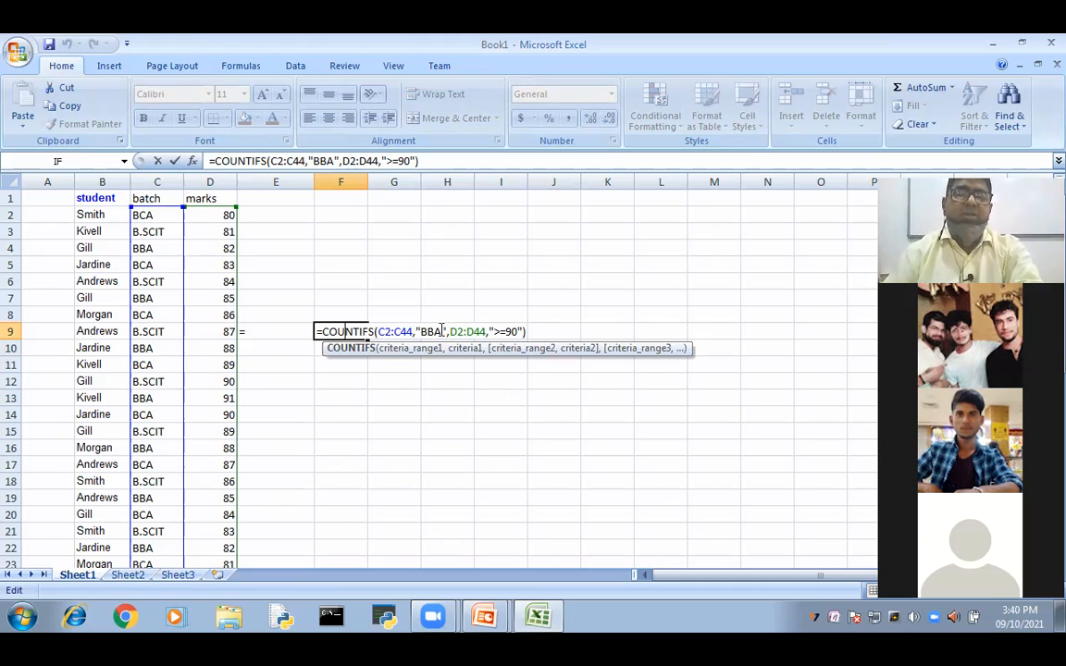
left_click(524, 331)
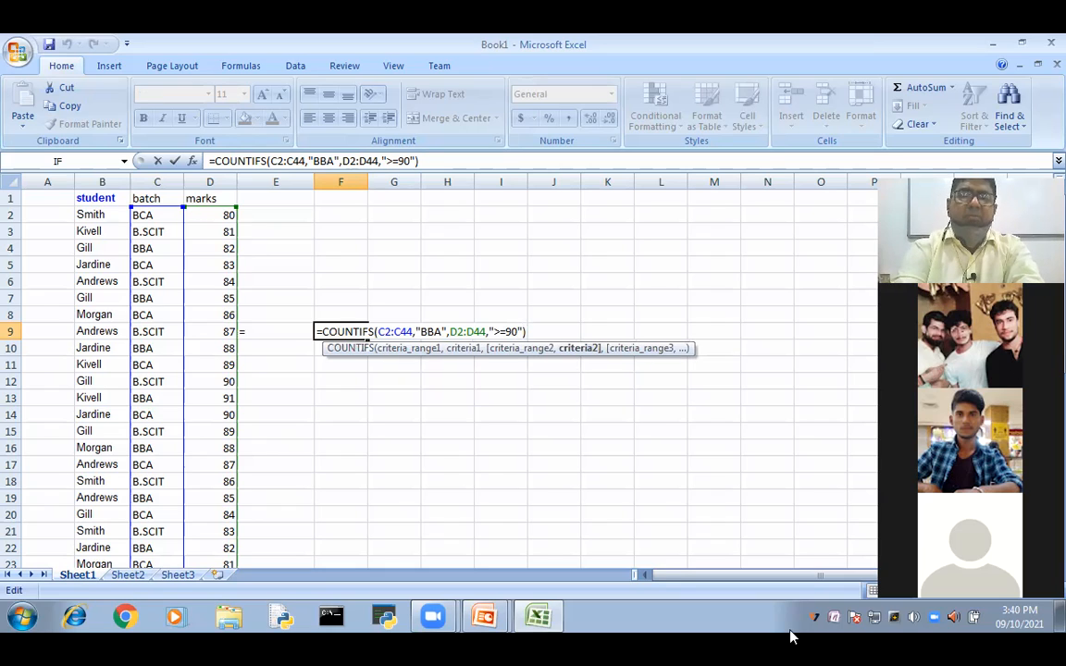
type(",")
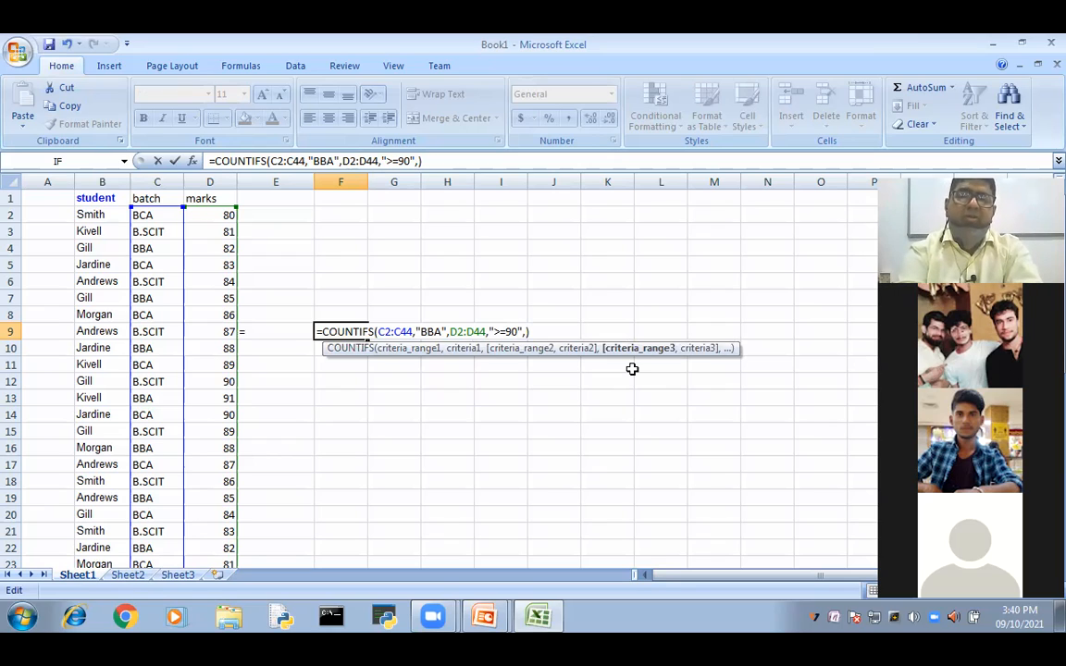
type(",")
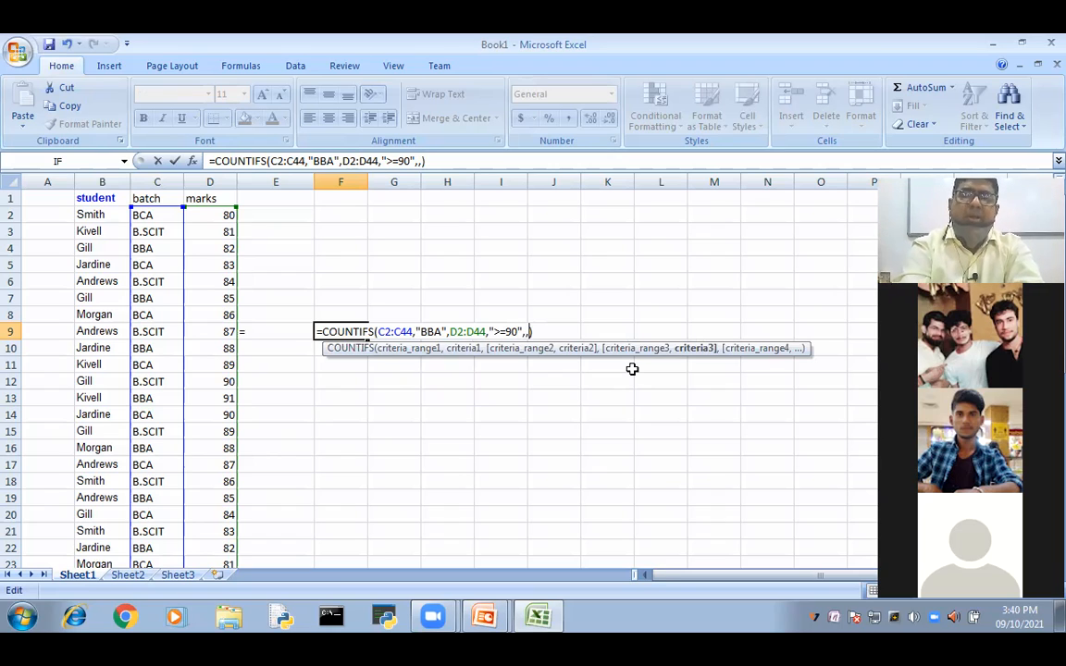
type(",")
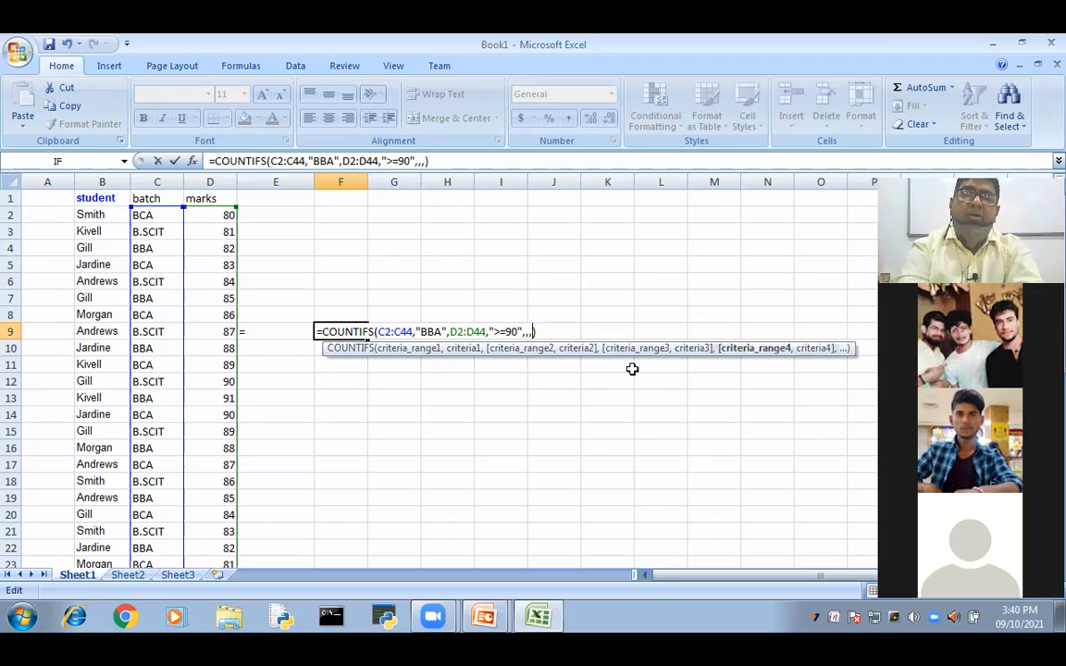
type(",")
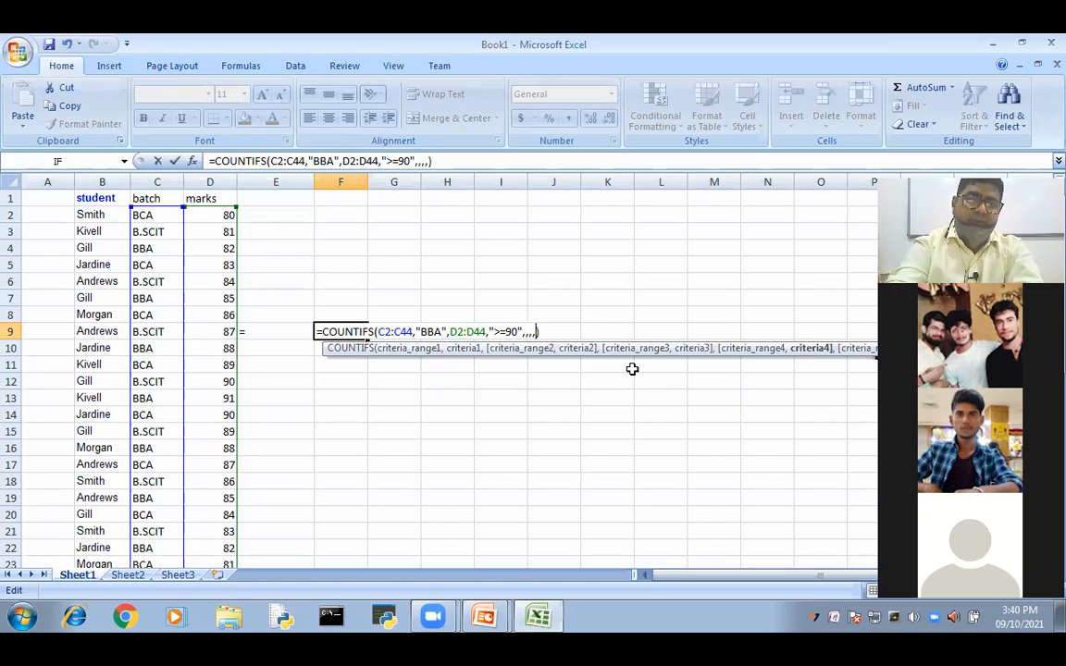
type(",,")
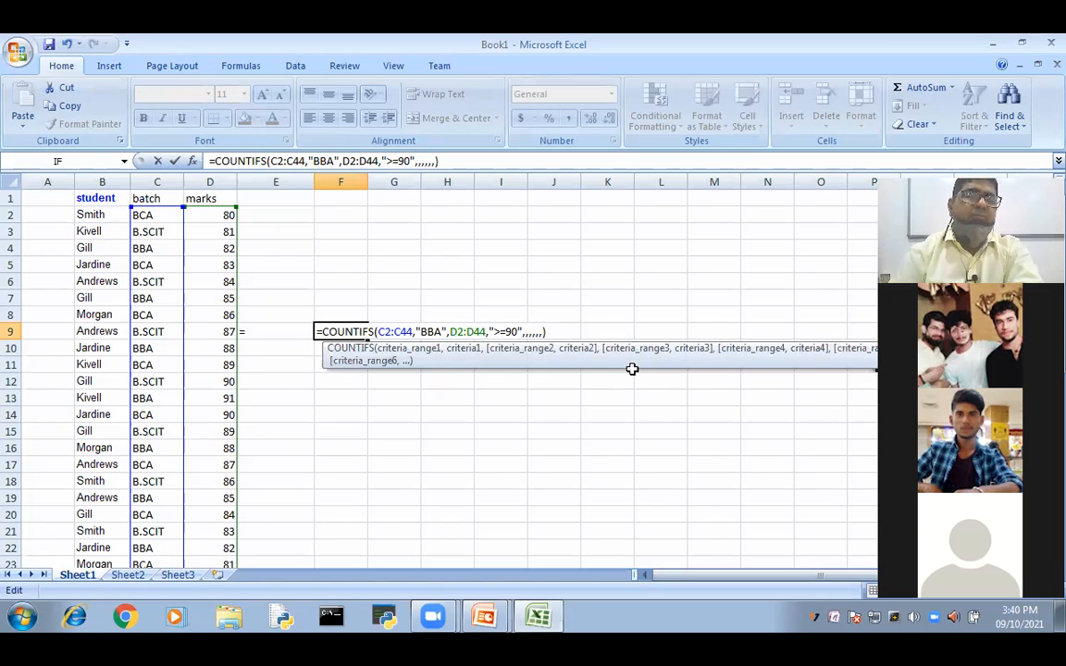
Remove the six extra separators from the F9 formula and enter it again.
key("BackSpace")
key("BackSpace")
key("BackSpace")
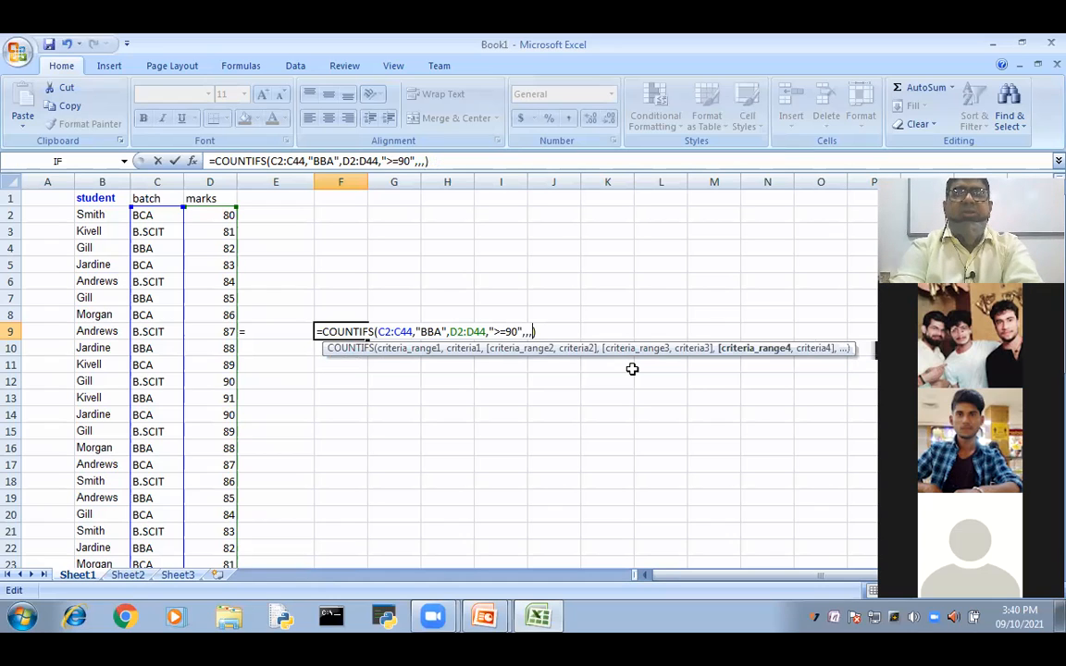
key("BackSpace")
key("BackSpace")
key("BackSpace")
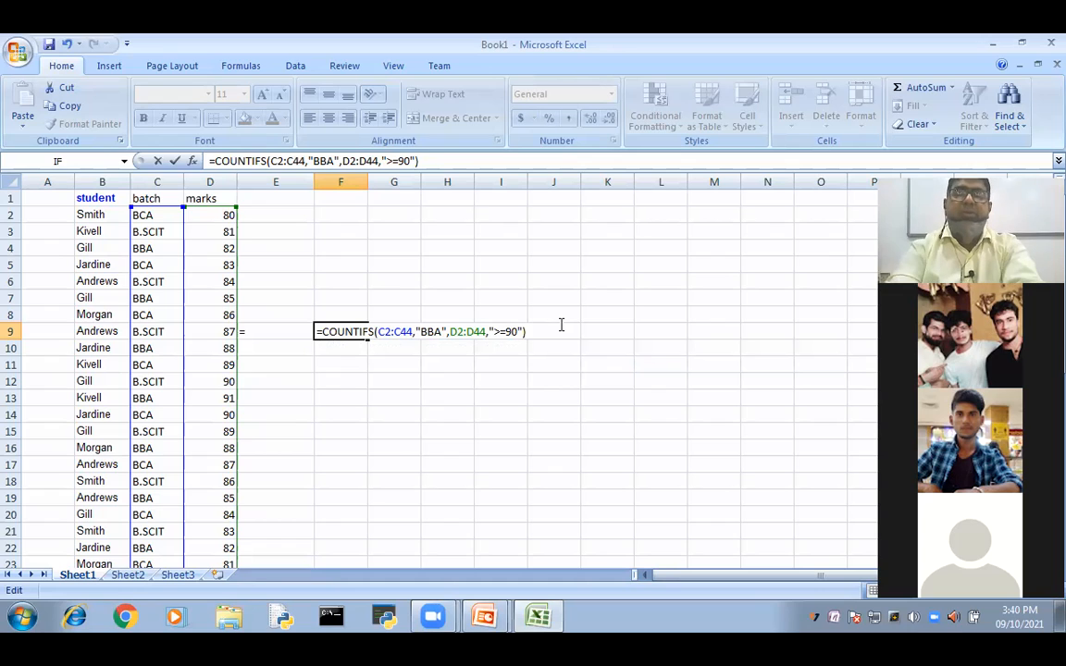
key("Return")
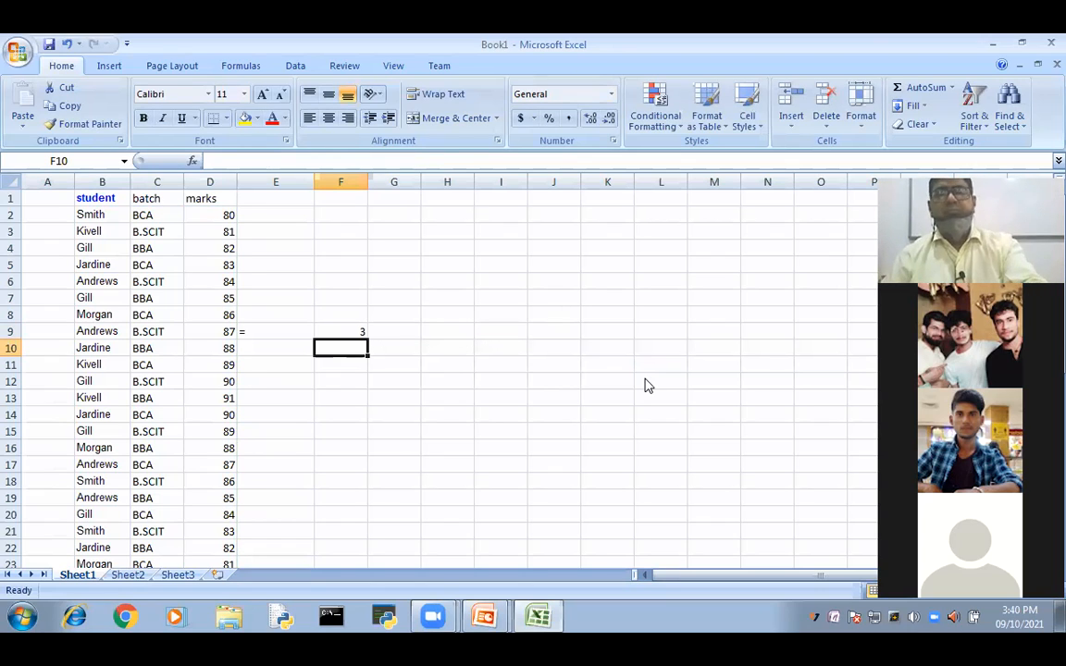
Switch to the PowerPoint slide show and return to the Book1 workbook in Excel.
key("alt+Tab")
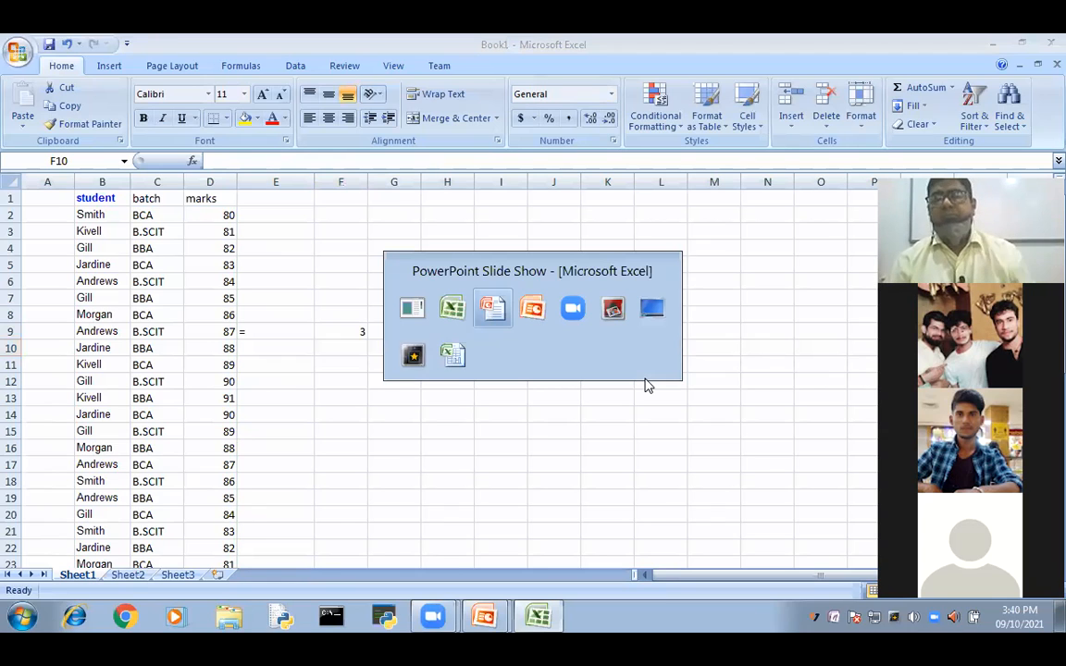
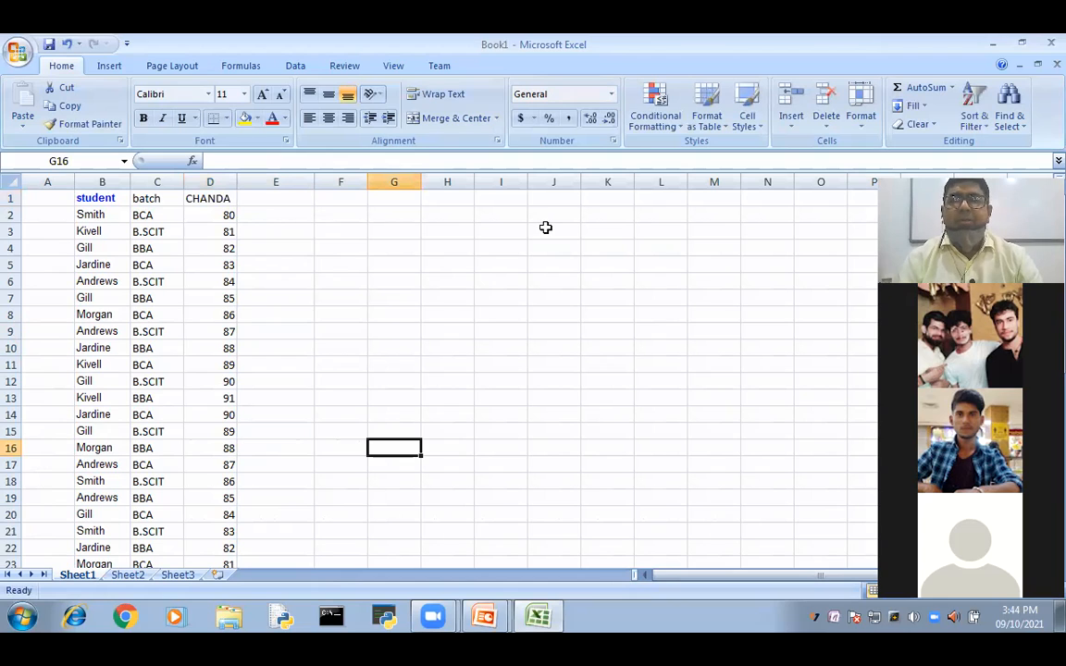
key("alt+Tab")
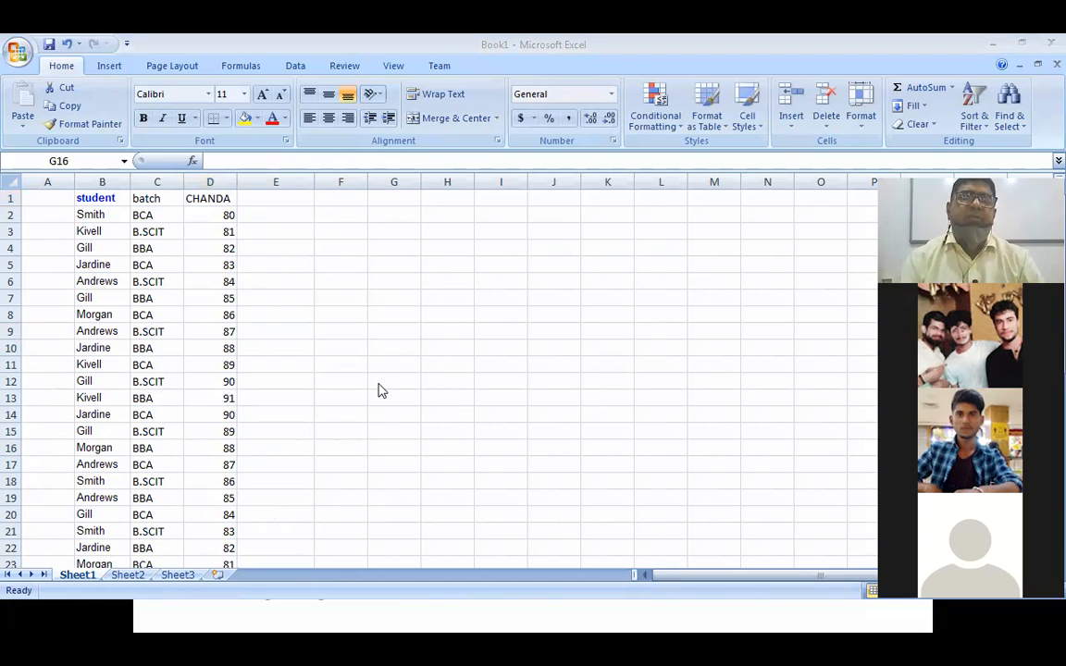
left_click(656, 540)
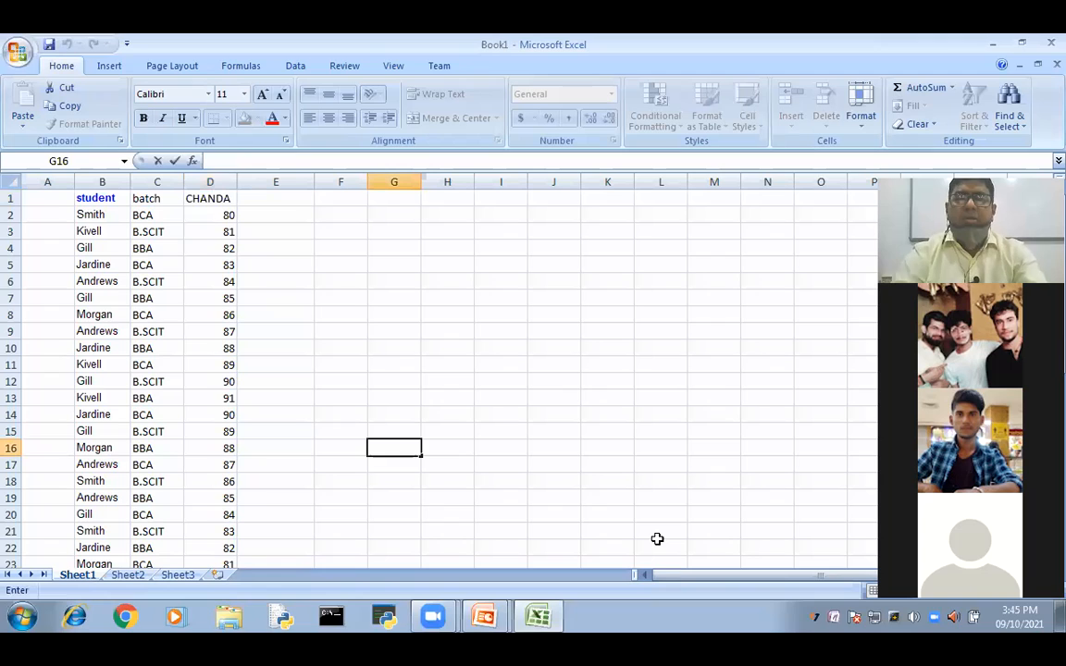
Start a SUMIF formula in cell F3 with the CHANDA amounts D2:D44 as its range.
left_click(335, 233)
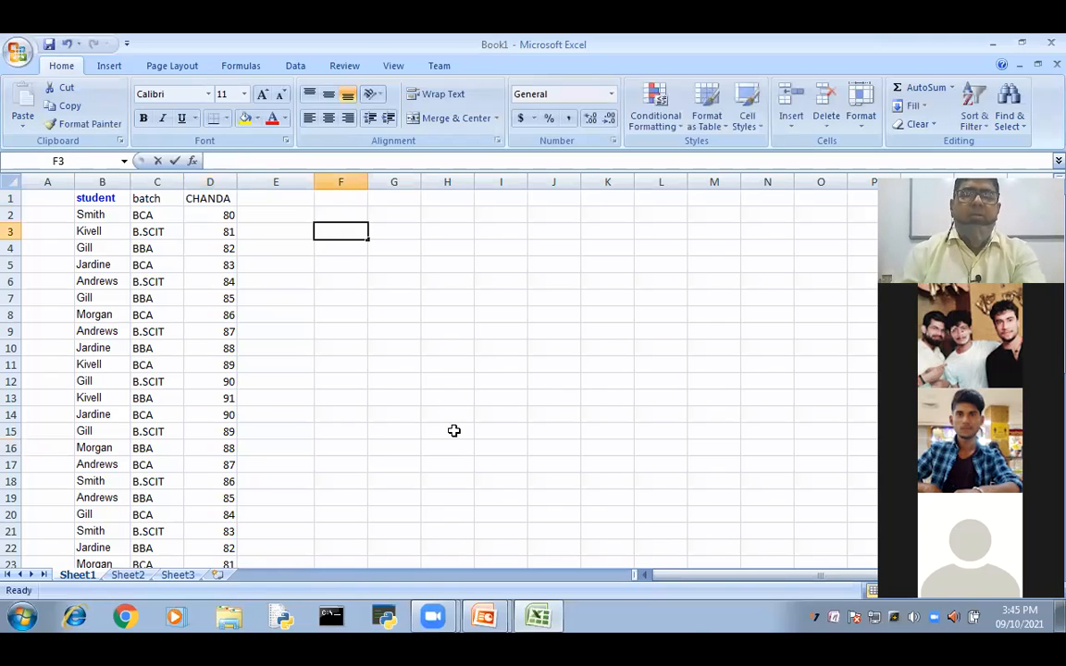
type("=")
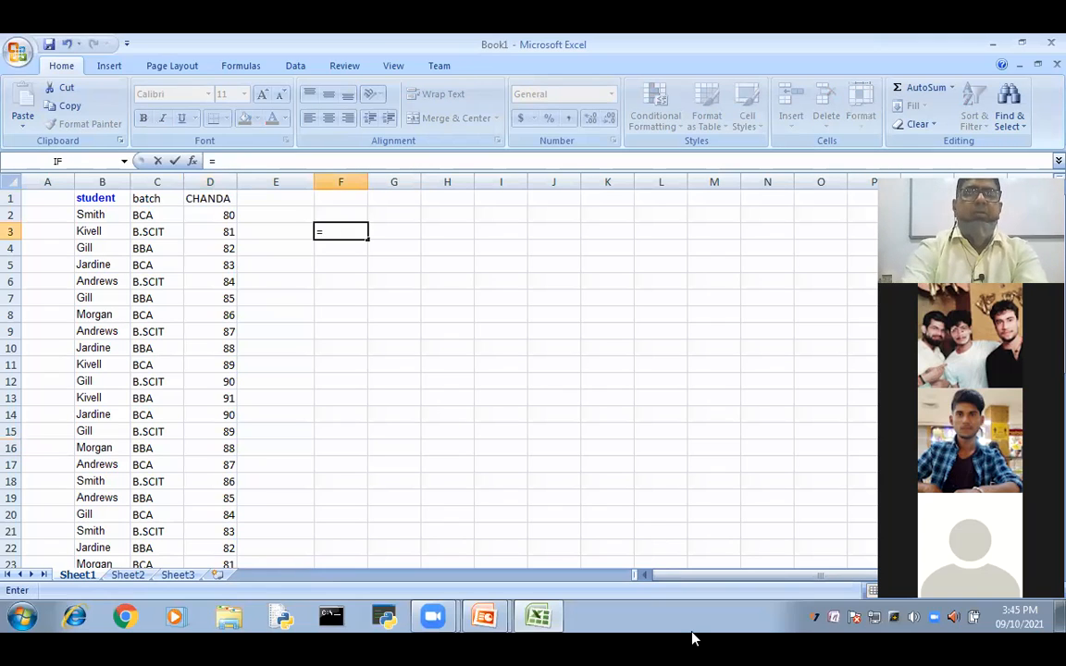
type("SUMIF")
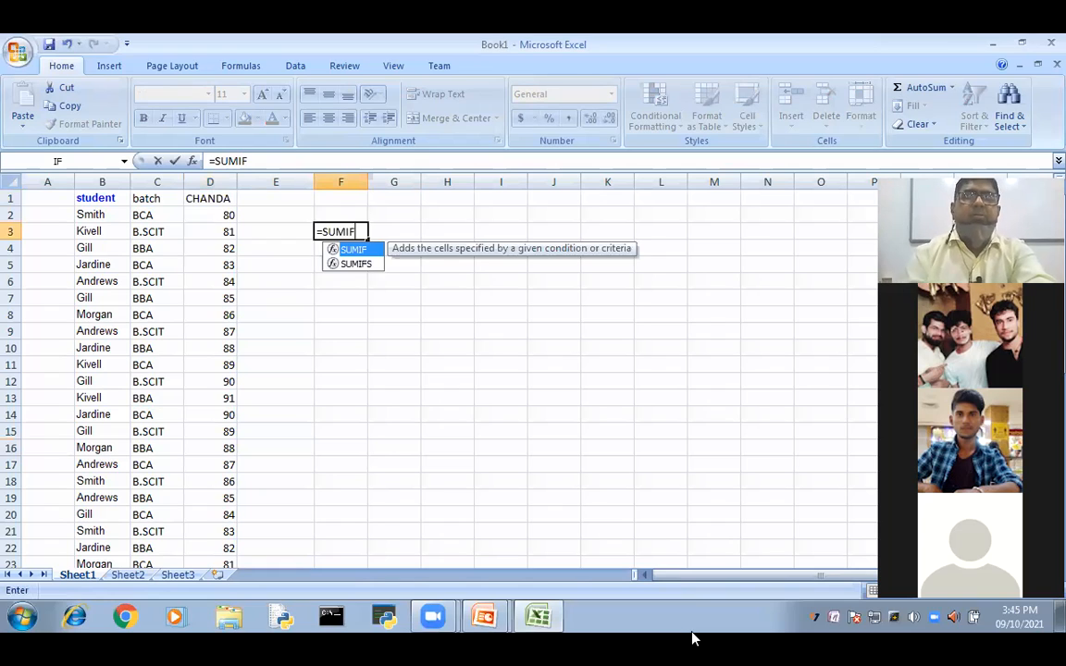
type("(")
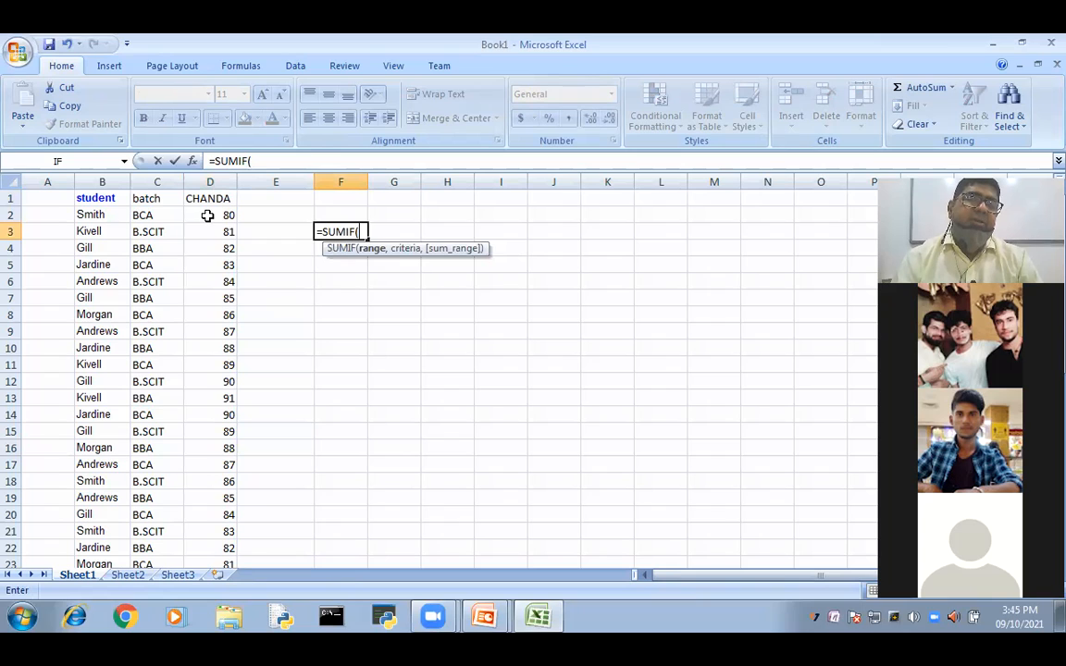
left_click_drag(207, 215, 210, 281)
left_click_drag(216, 636, 229, 538)
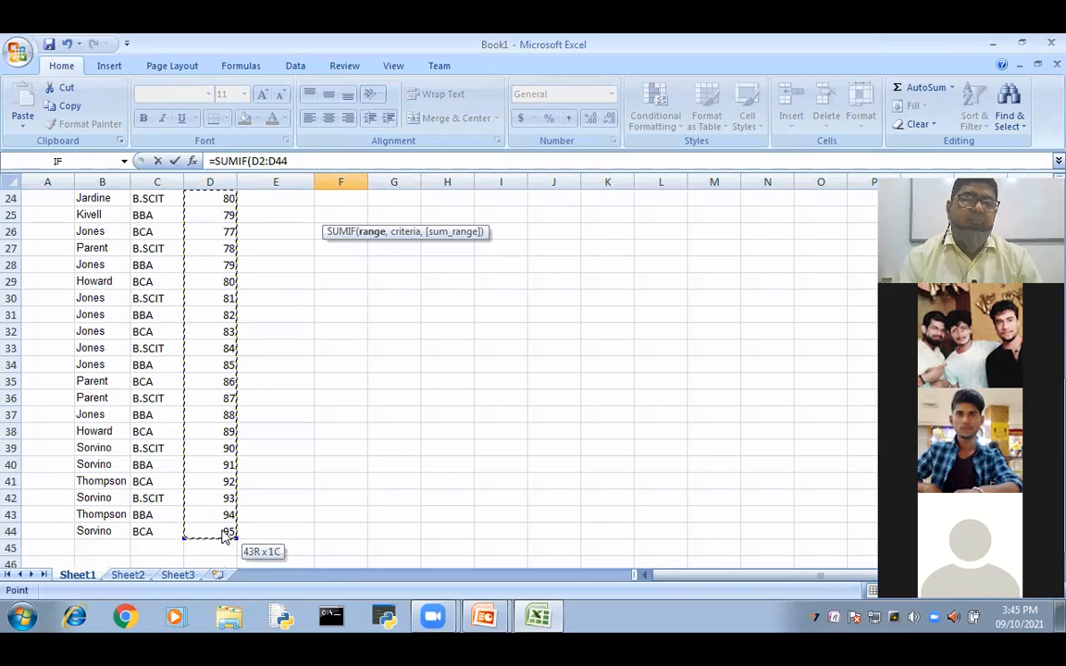
scroll(453, 435, "up", 5)
scroll(474, 422, "up", 3)
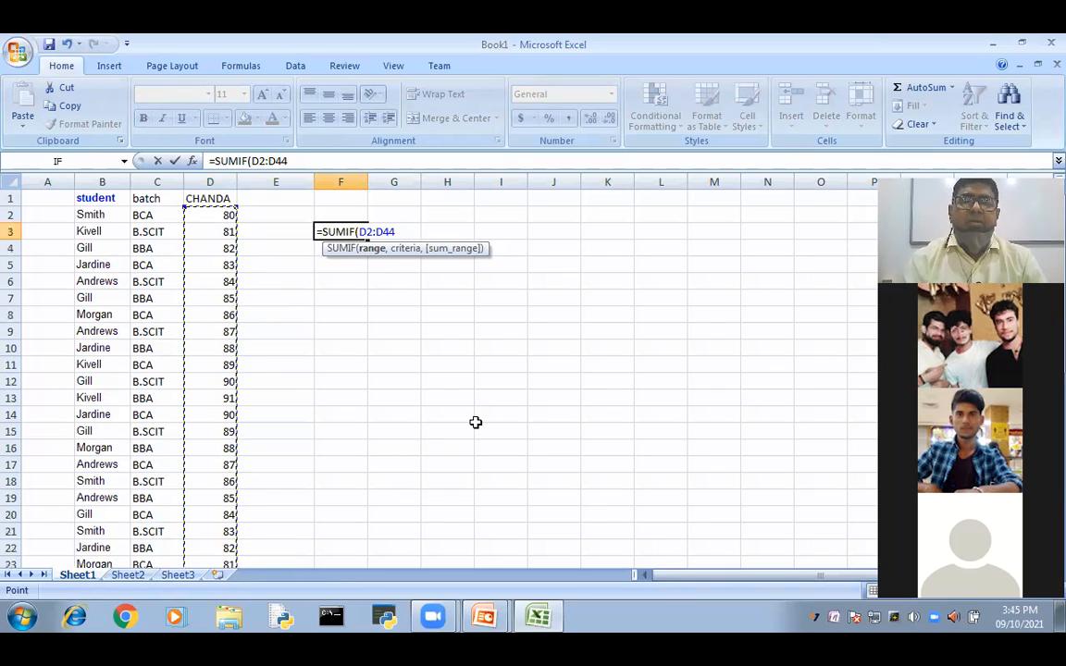
Set the criterion of the F3 SUMIF formula to ">=80" and enter the formula.
type(",")
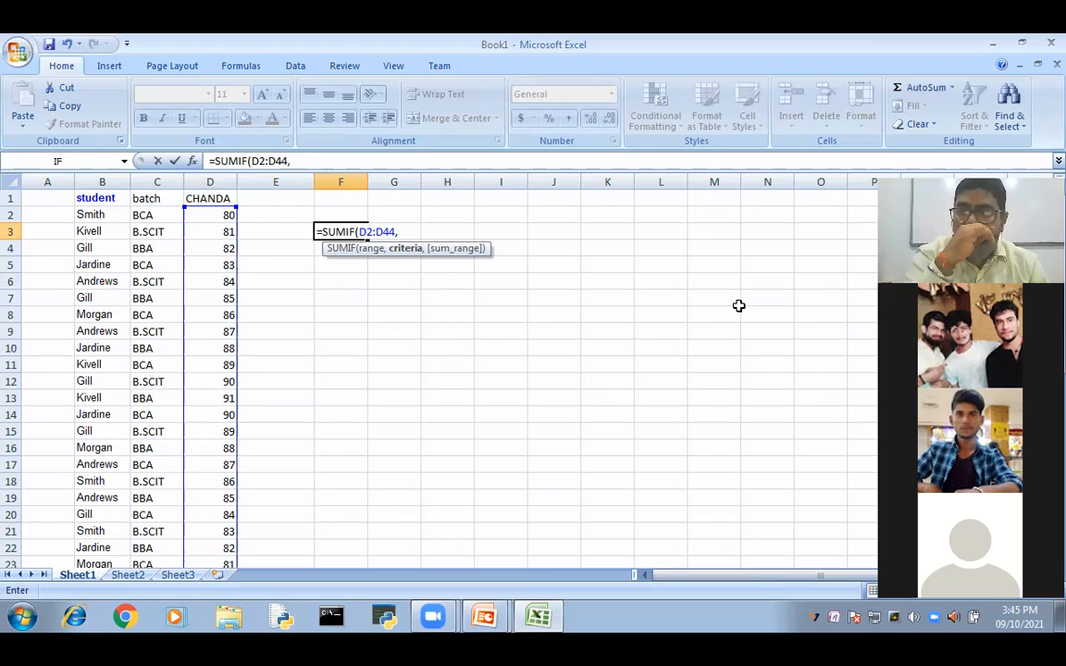
type("\"")
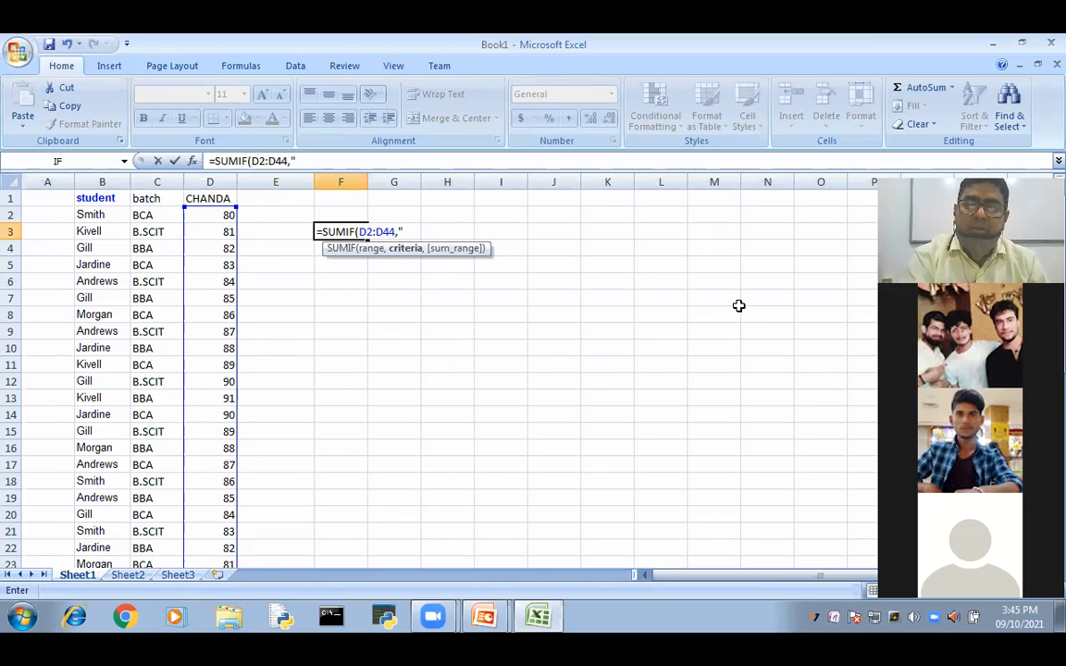
type(">=7")
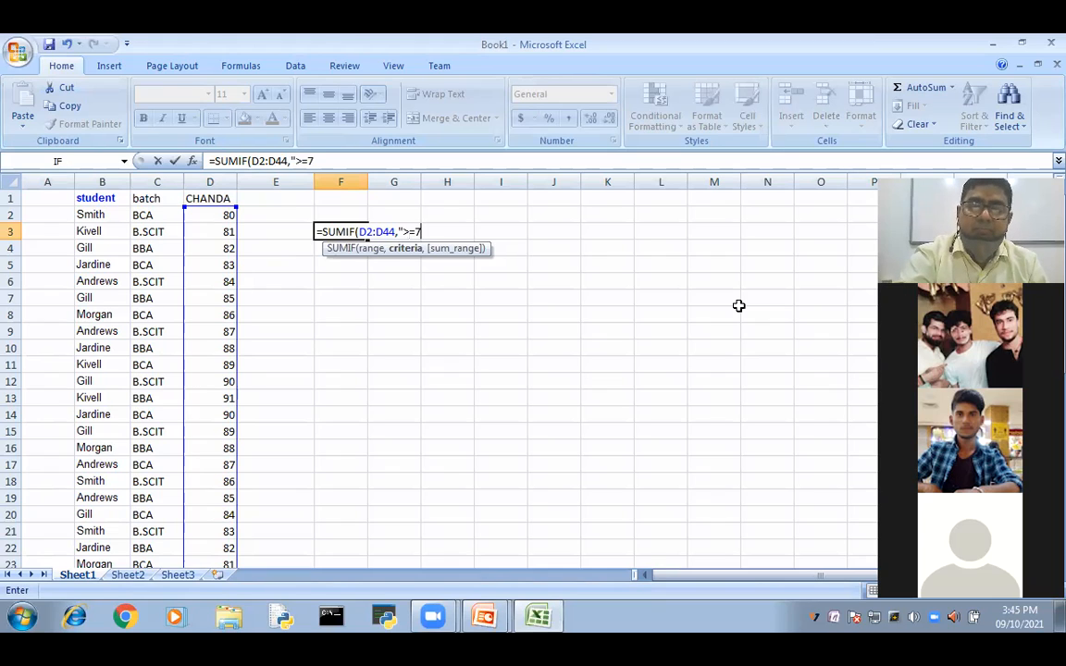
key("BackSpace")
type("8")
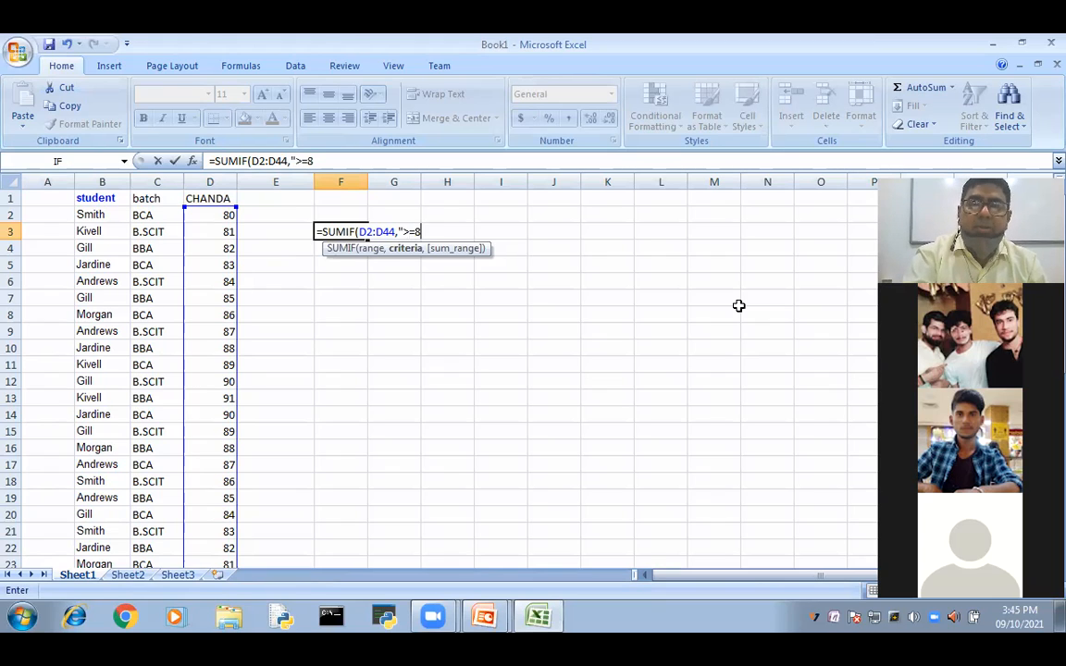
type("0\")")
key("Return")
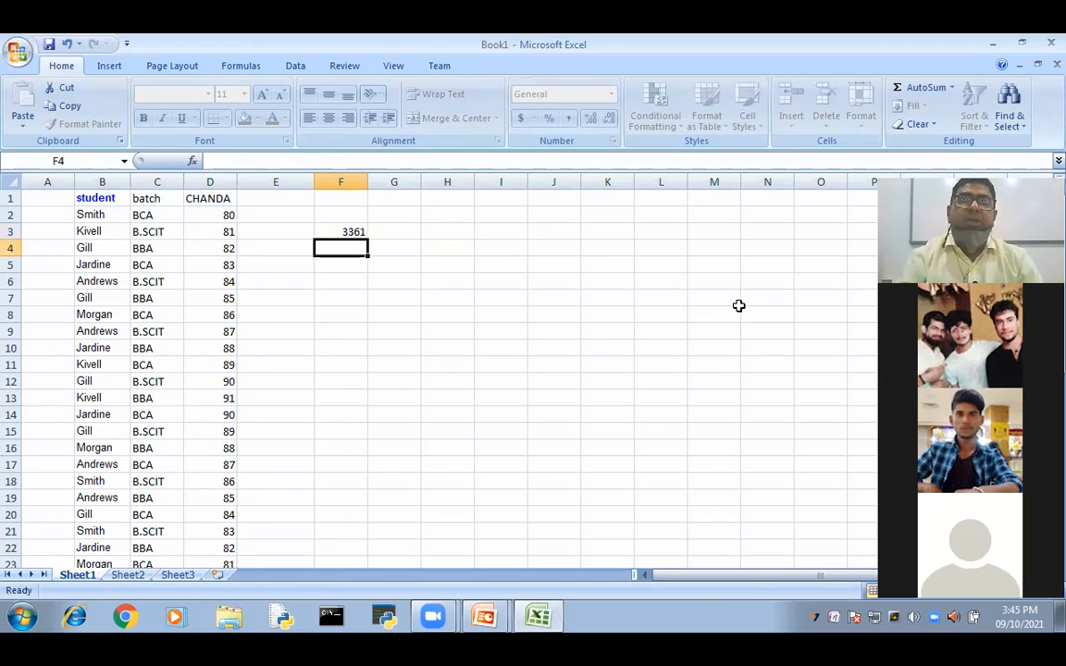
Enter a SUMIF formula in cell F4 that adds the CHANDA amounts in D2:D44 meeting the criterion "<80".
double_click(341, 249)
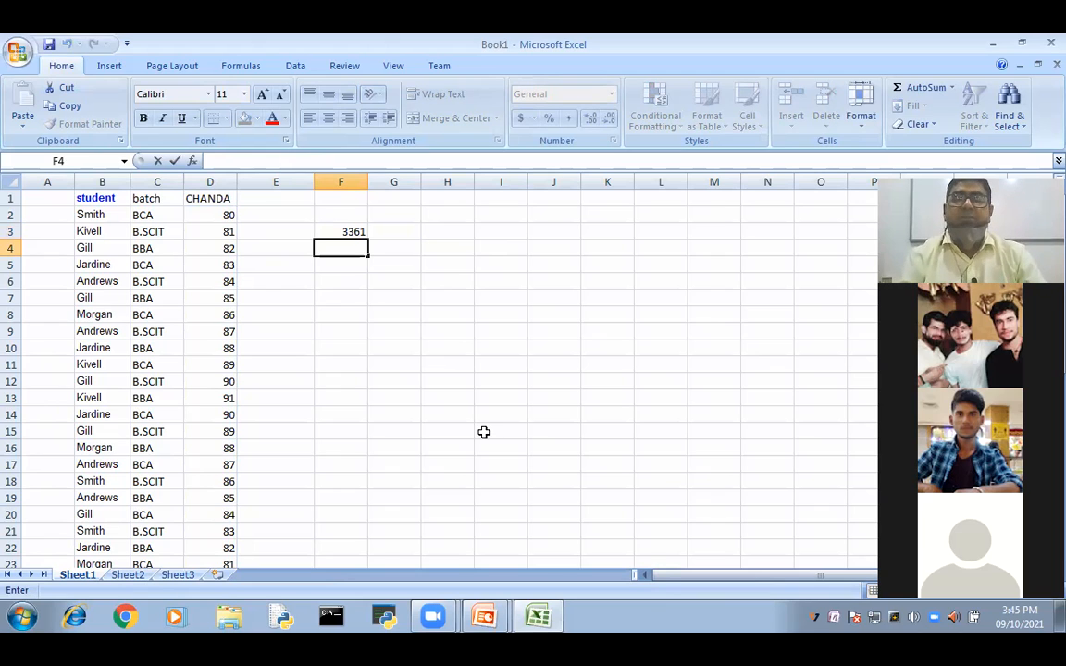
type("=")
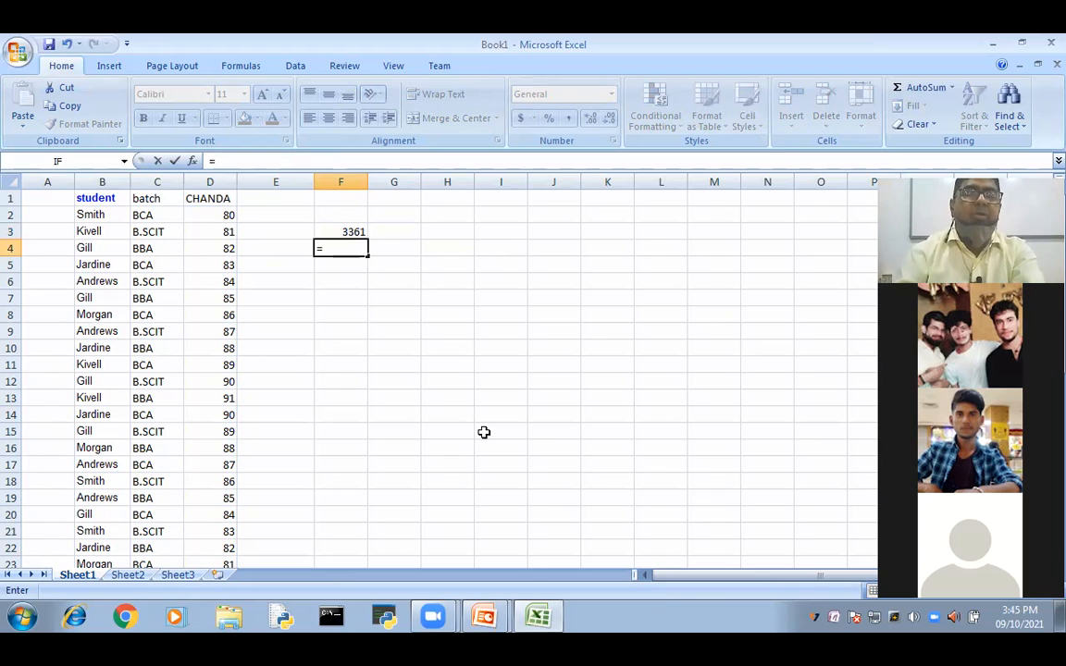
type("SUMIF(")
left_click_drag(210, 214, 220, 532)
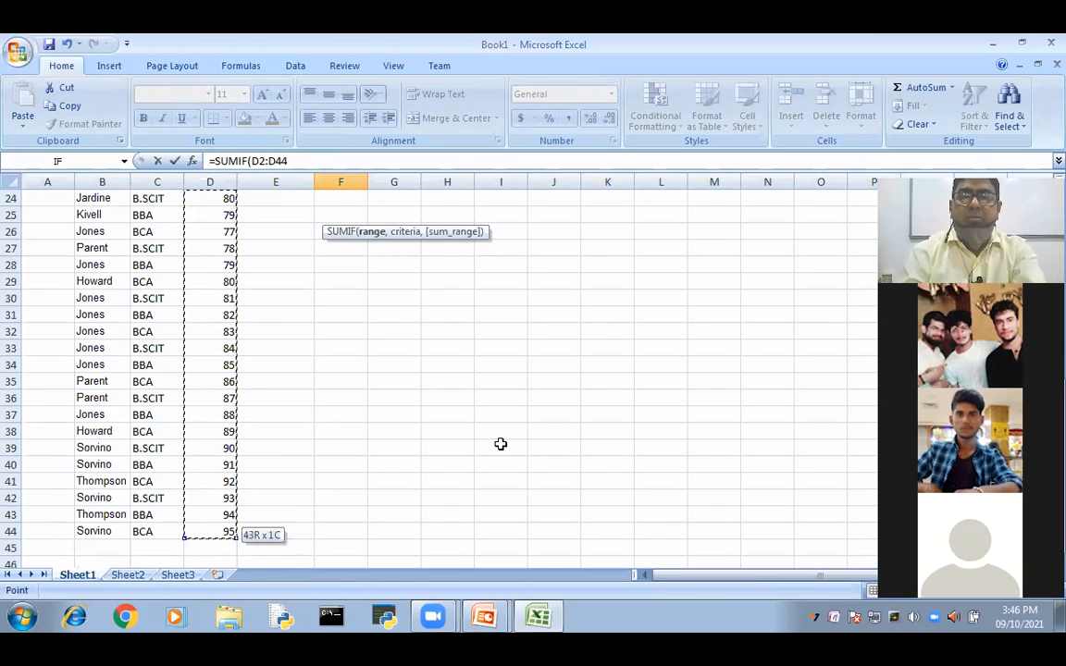
scroll(501, 444, "up", 8)
type(",\"")
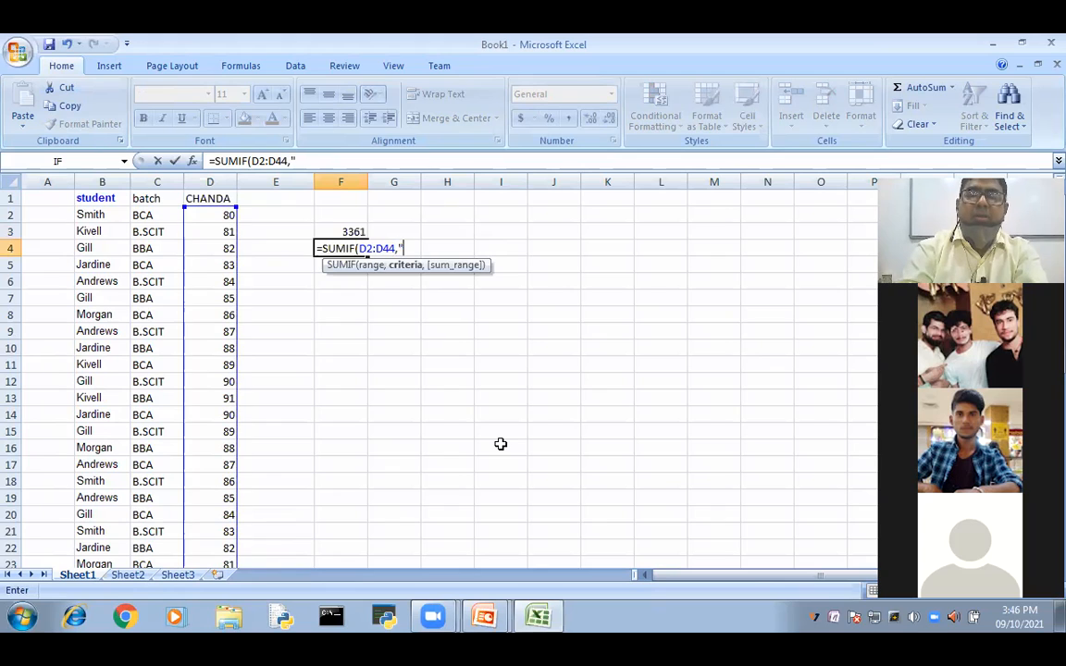
type("<")
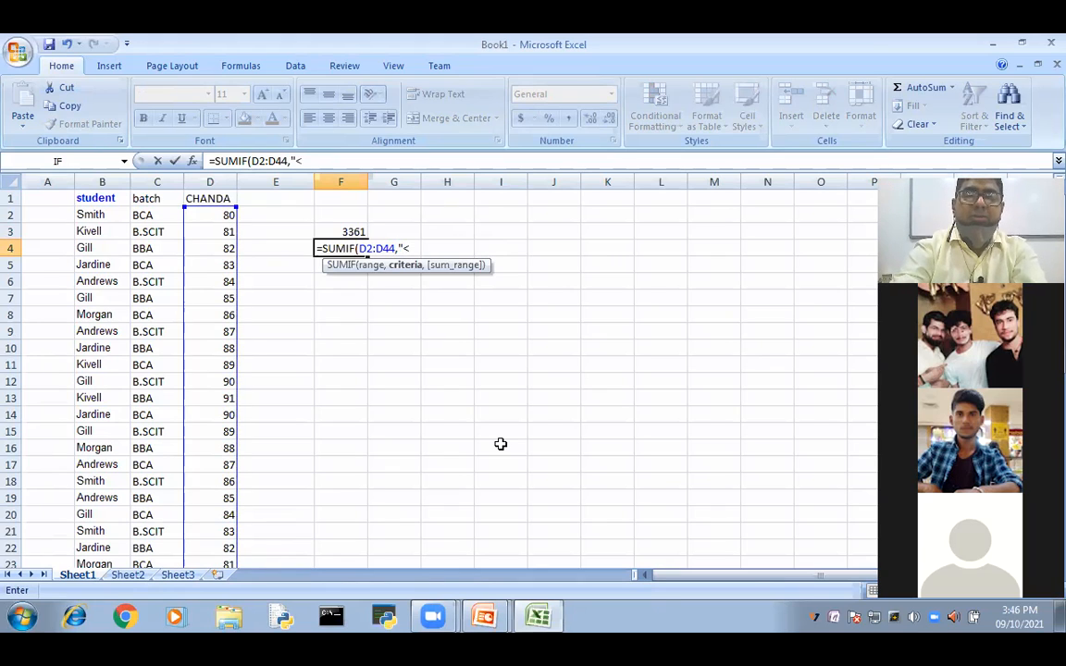
type("8")
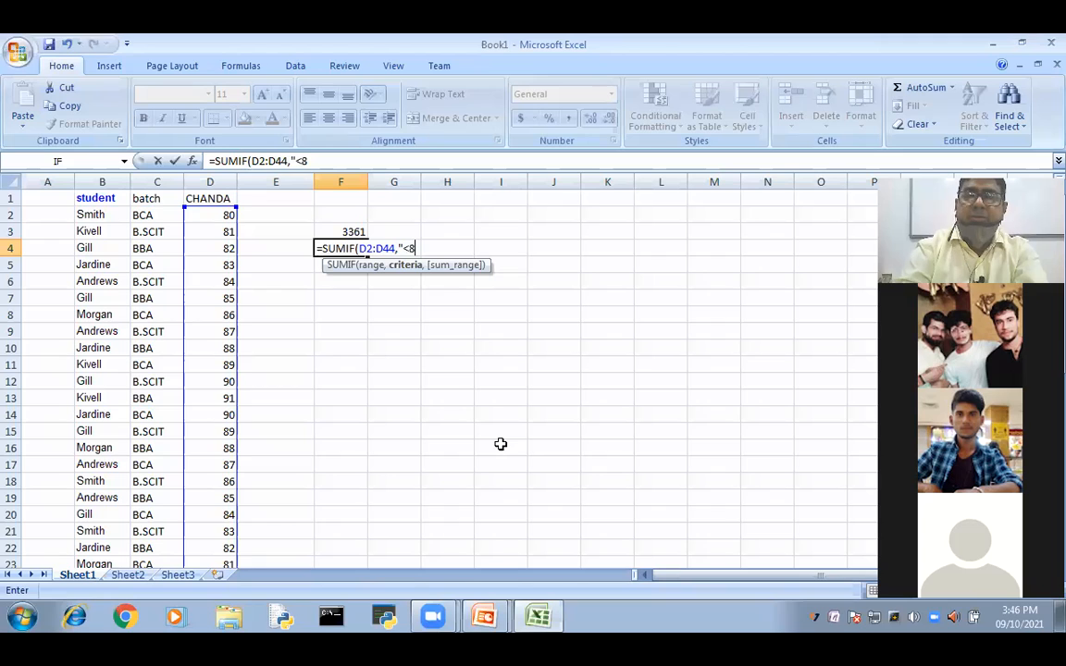
type("0\")")
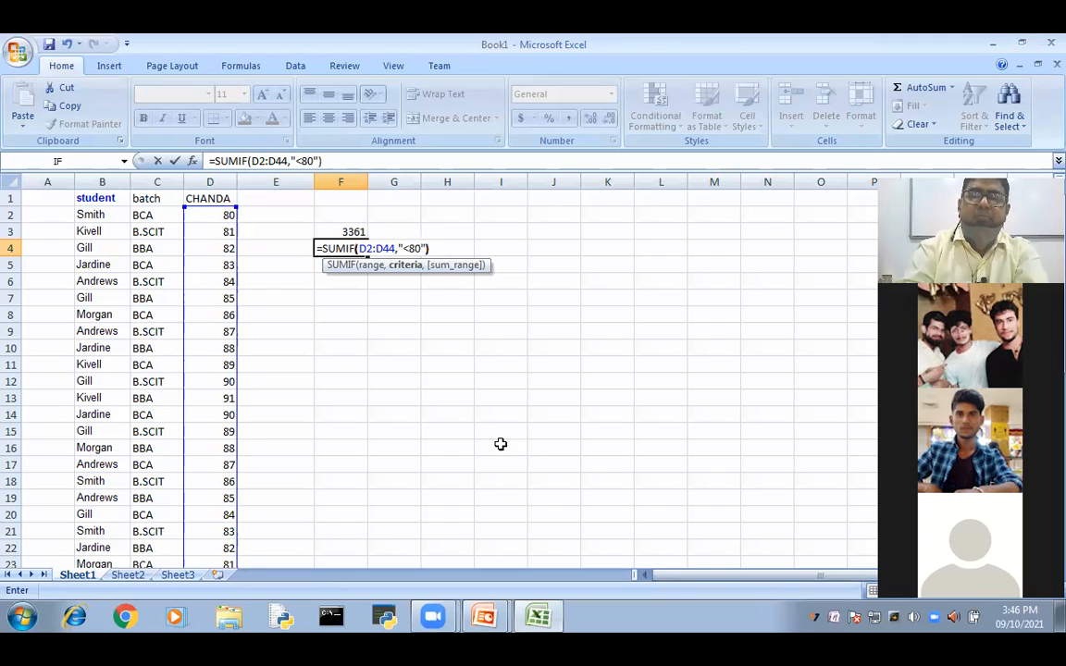
key("Return")
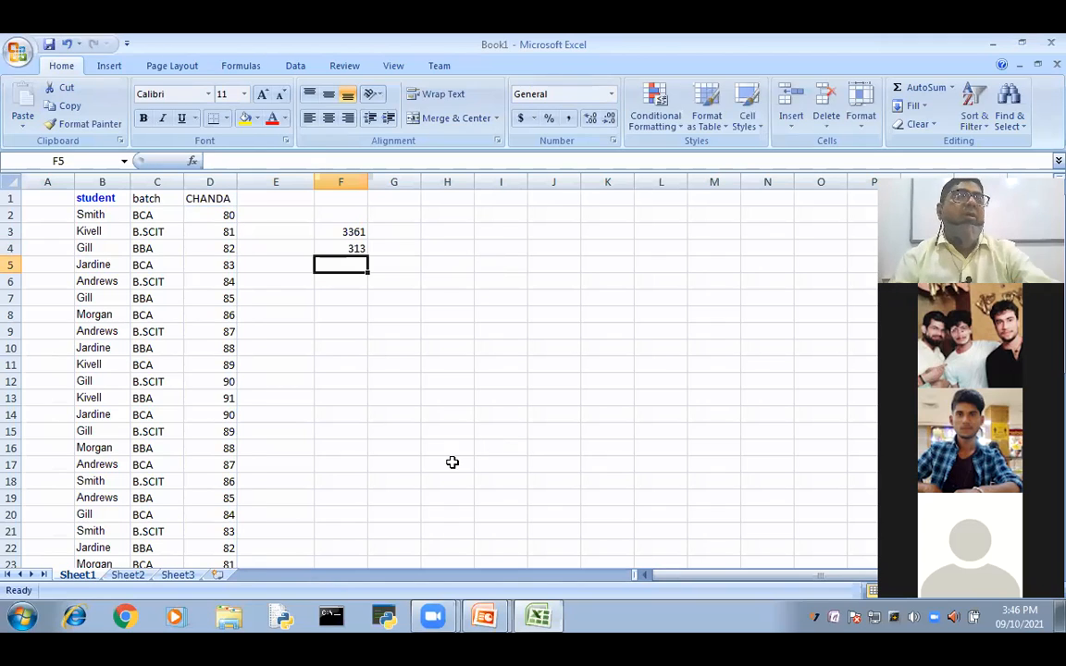
Start a SUMIF formula in cell F6 with the batch column C2:C44 as its criteria range.
double_click(346, 232)
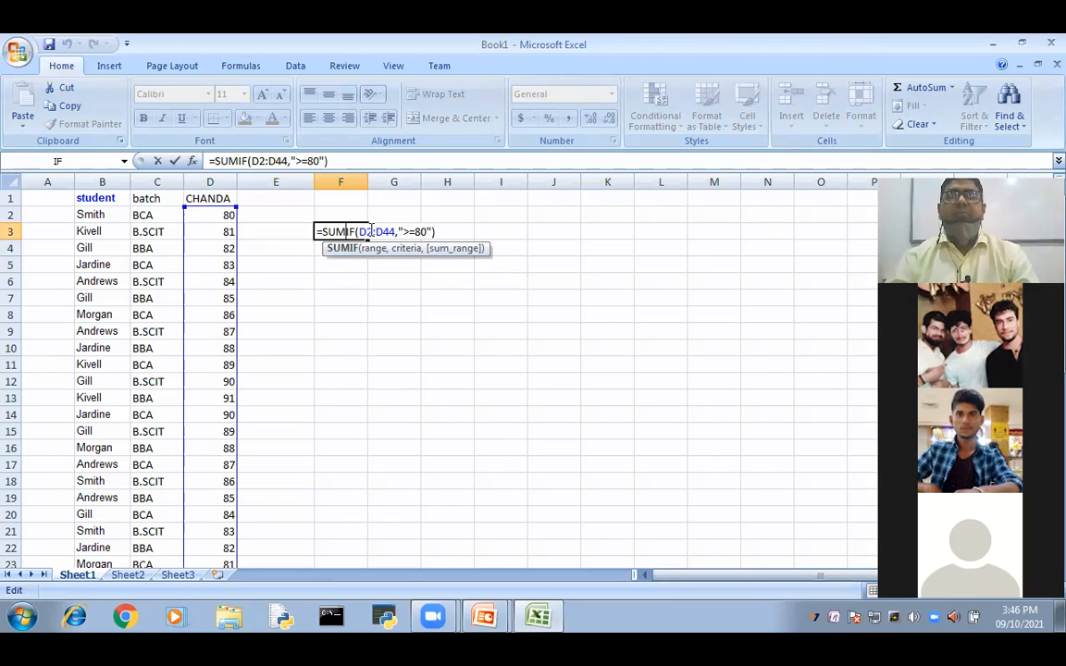
left_click(351, 282)
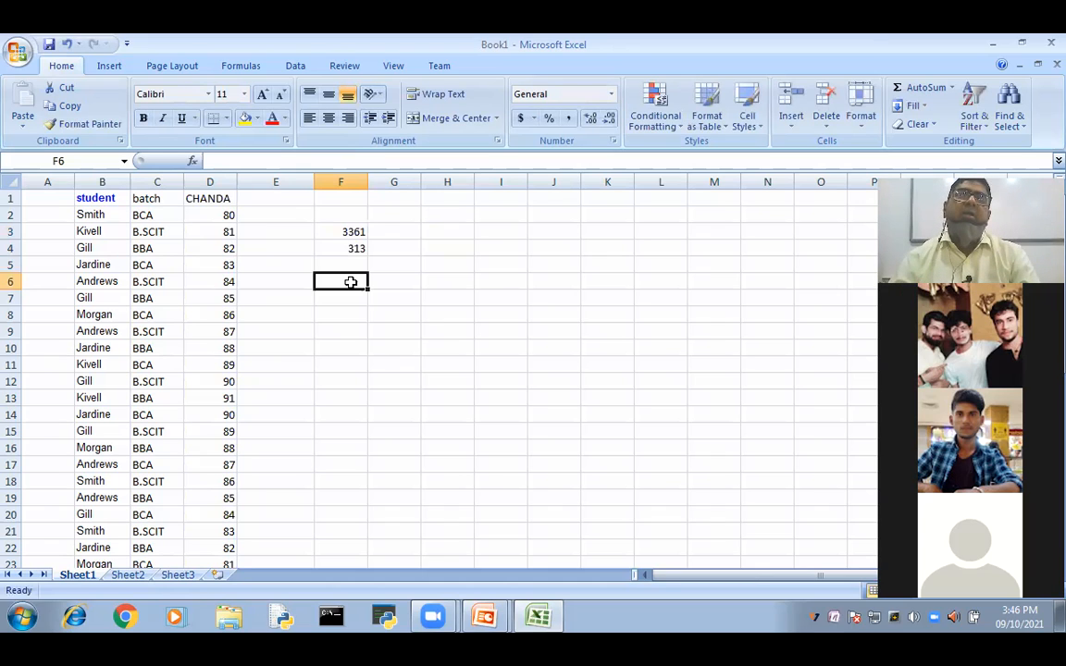
type("=")
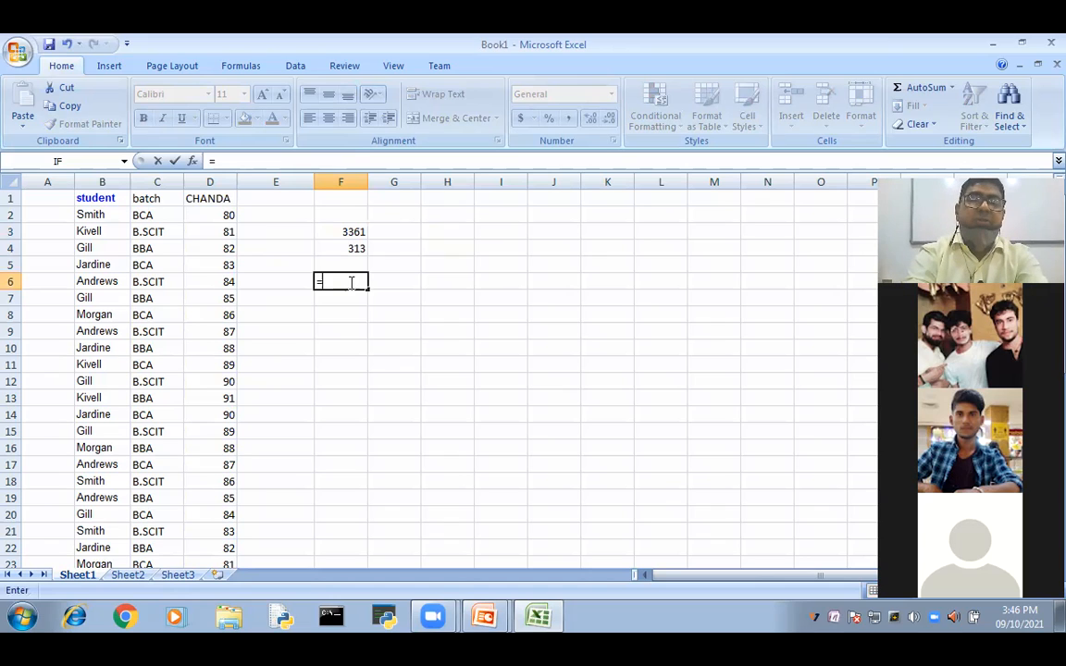
type("SU")
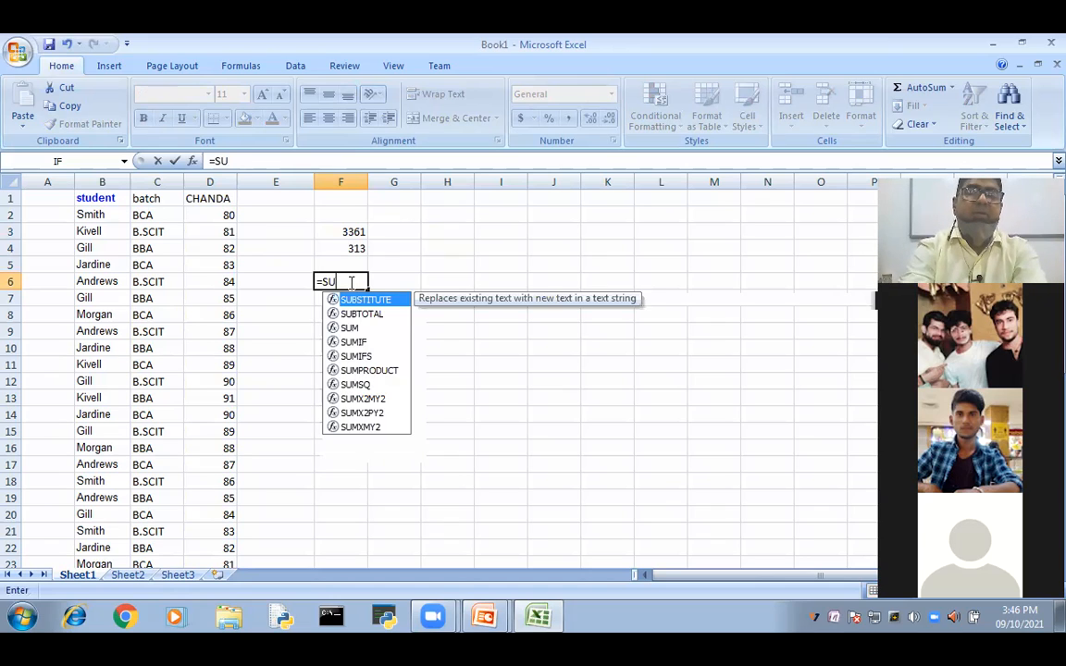
type("MIF(")
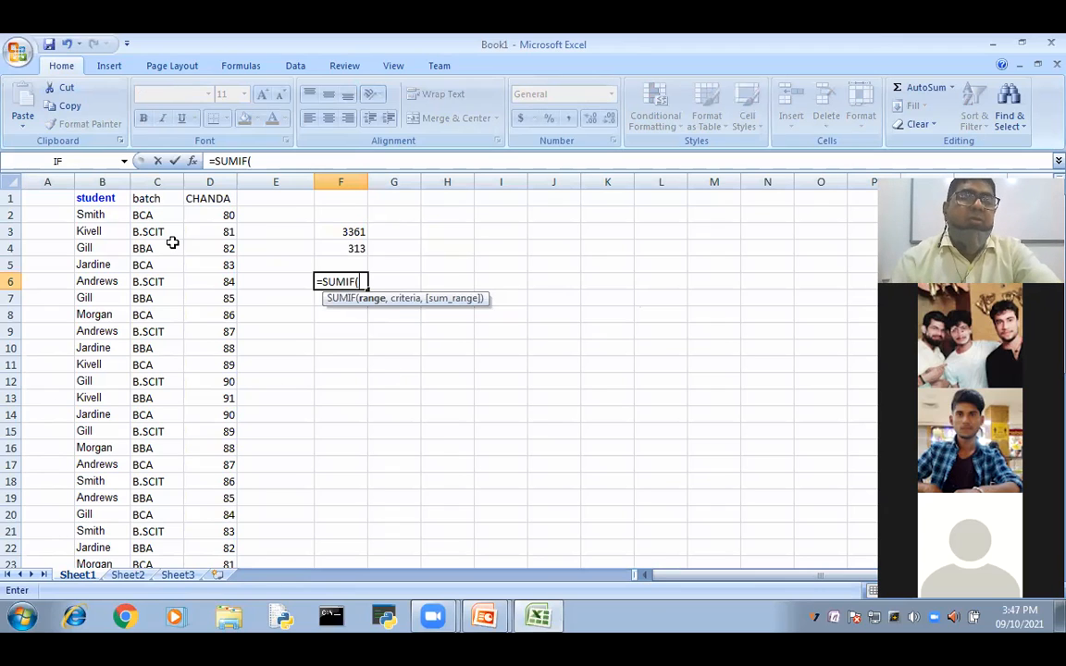
left_click_drag(153, 215, 147, 464)
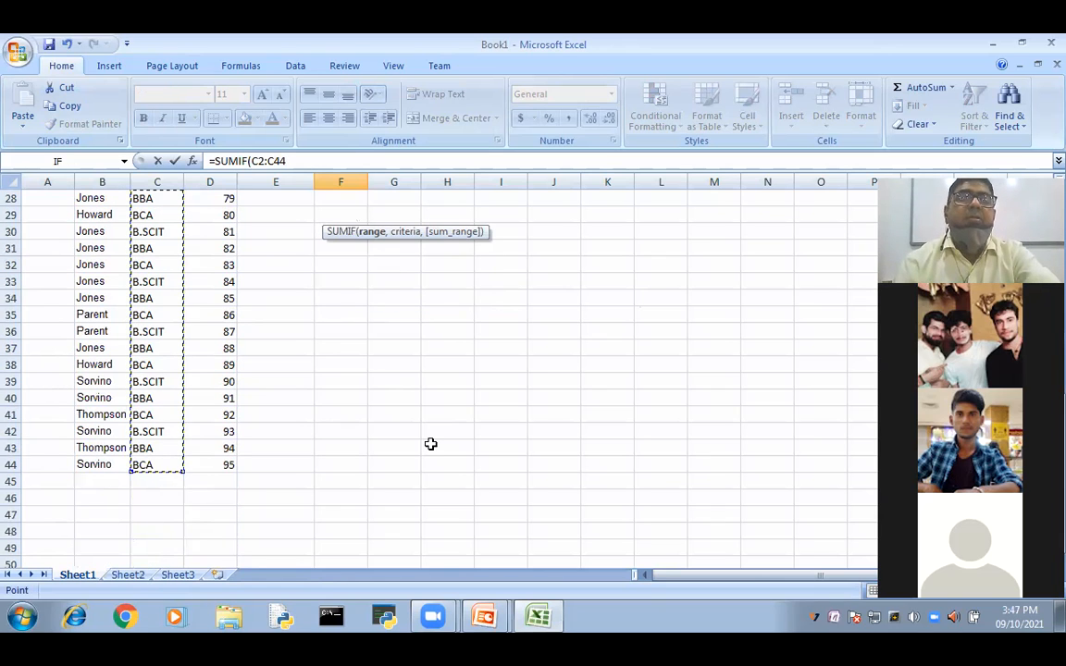
scroll(430, 444, "up", 9)
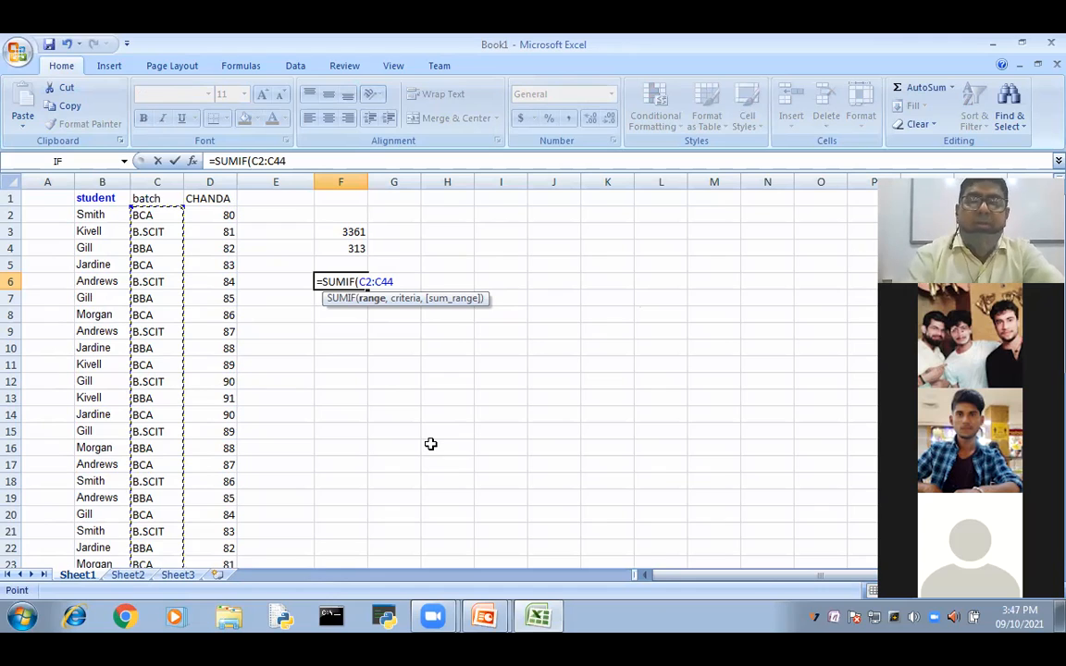
Complete the F6 SUMIF formula with the criterion "BCA" and the sum range D2:D44, and enter it.
type(",\"")
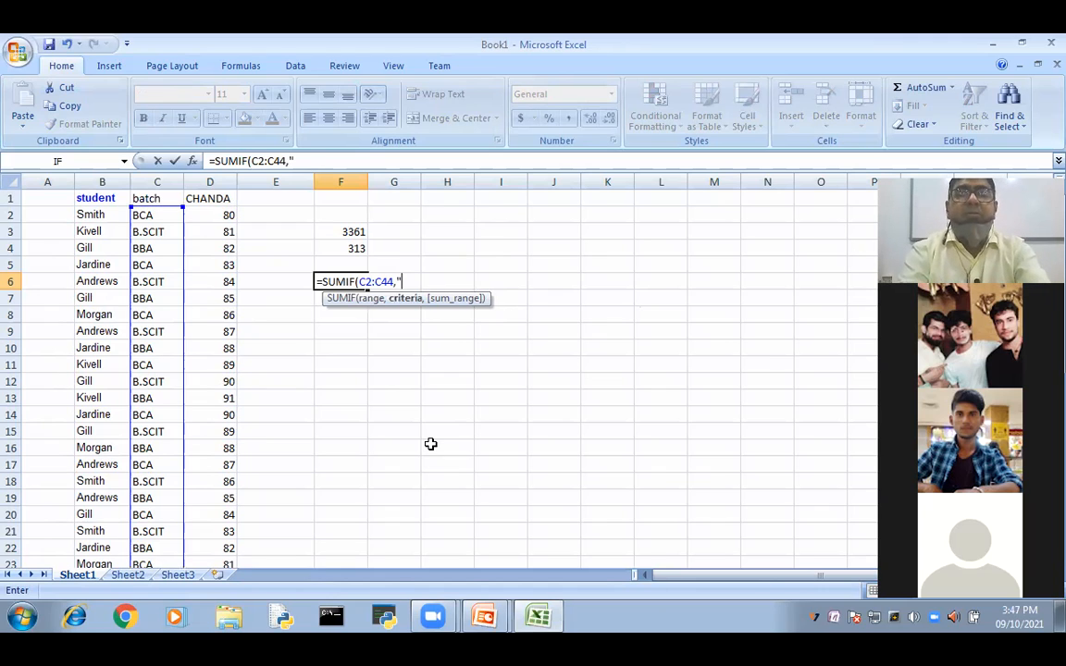
type("BCA\"")
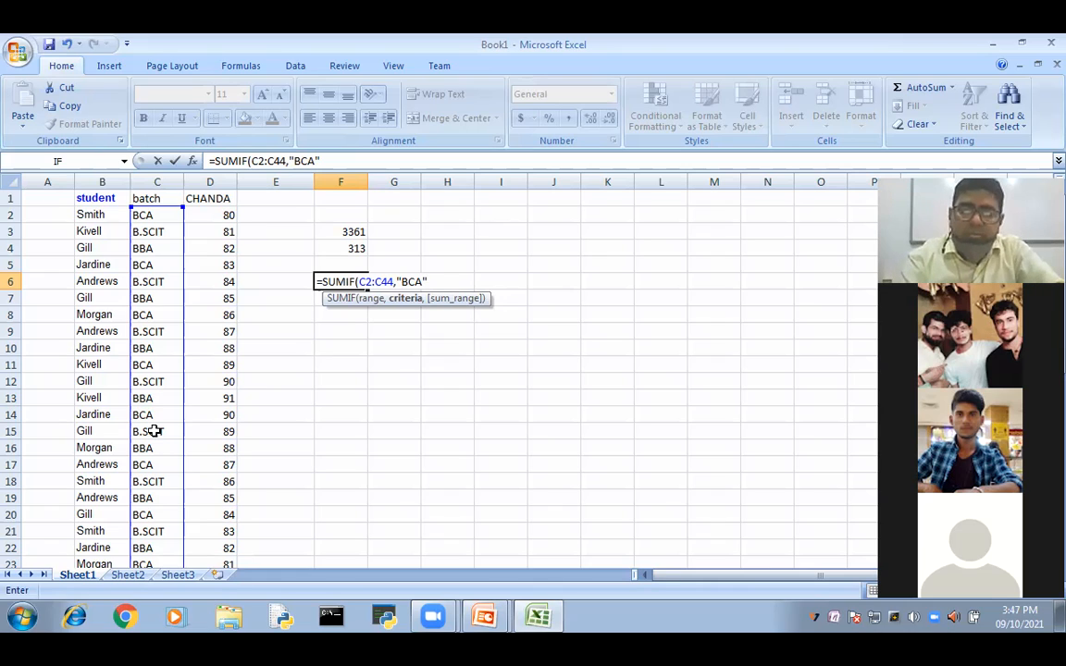
type(",")
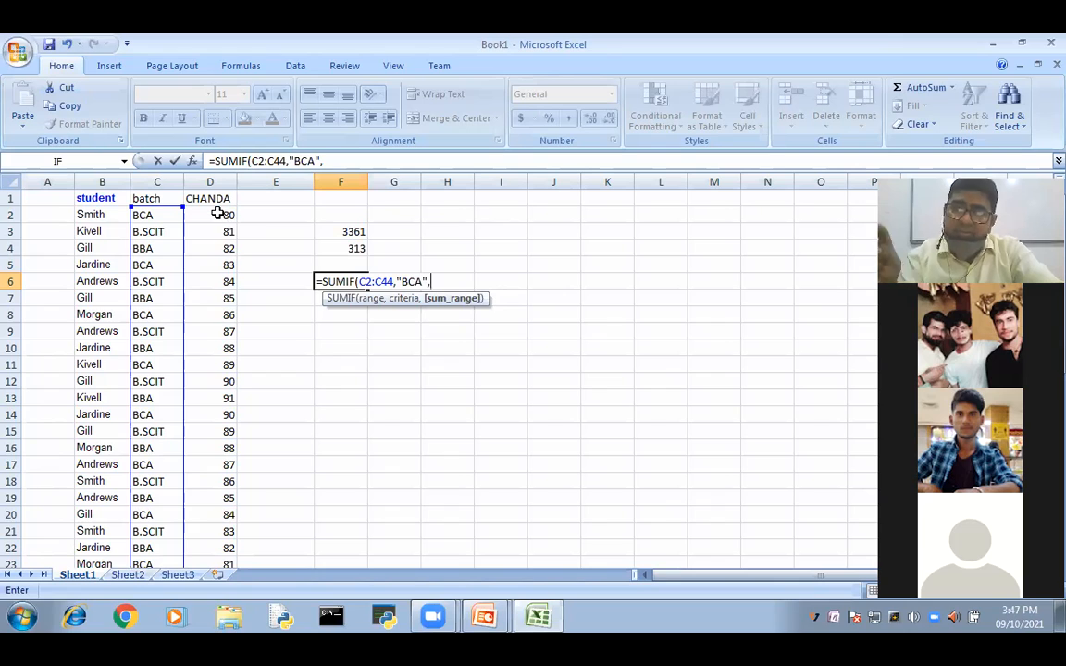
left_click_drag(213, 215, 213, 528)
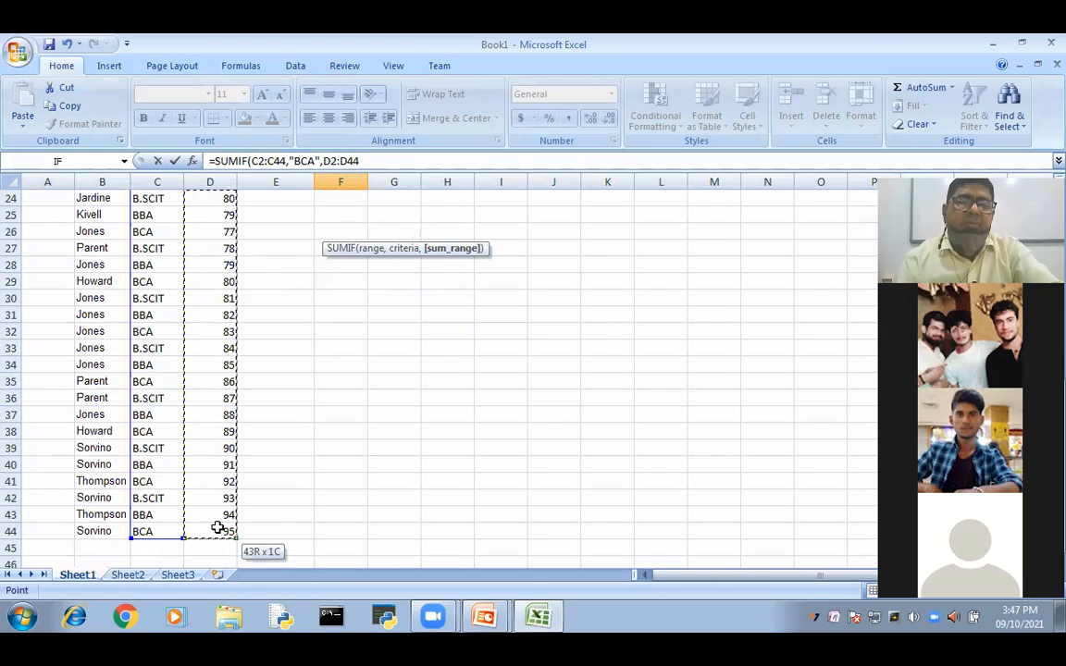
scroll(700, 467, "up", 1)
scroll(700, 467, "up", 7)
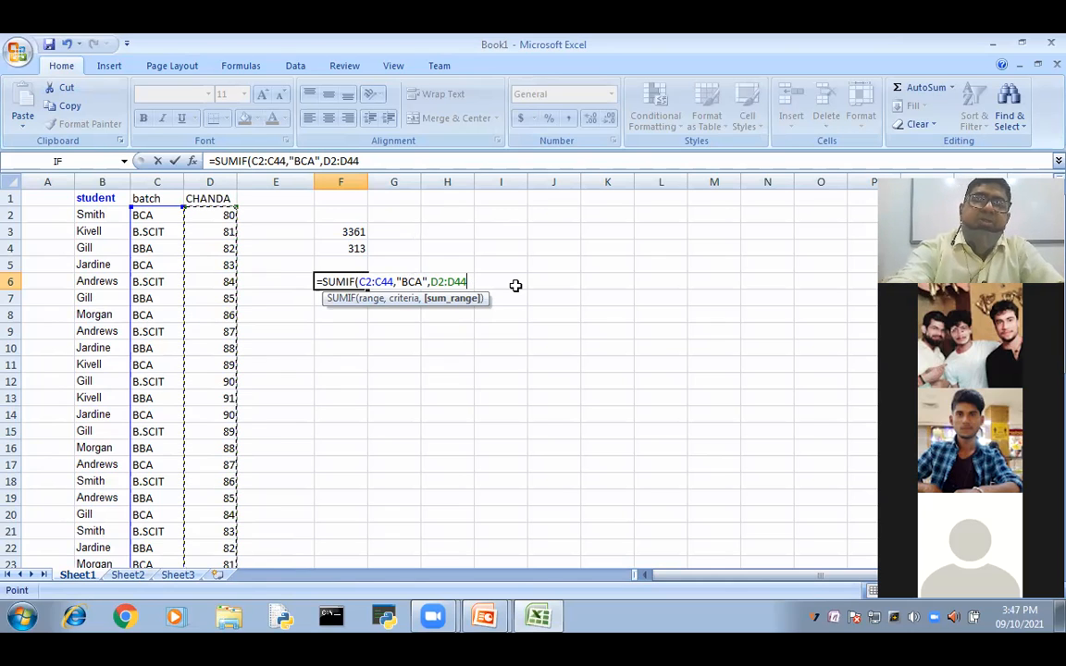
type(")")
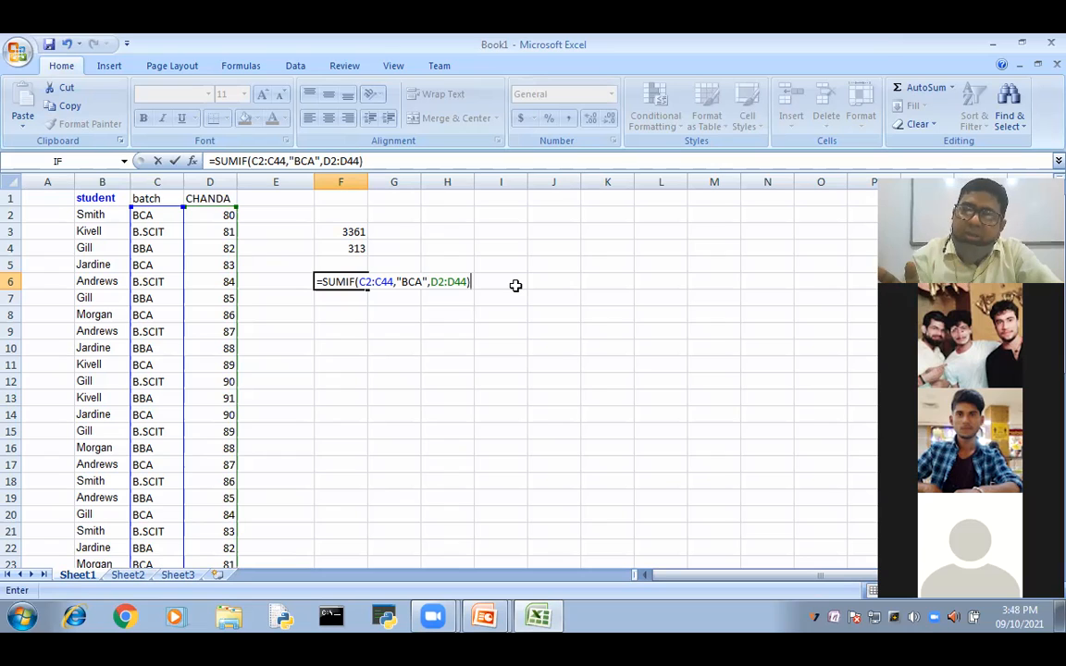
key("Return")
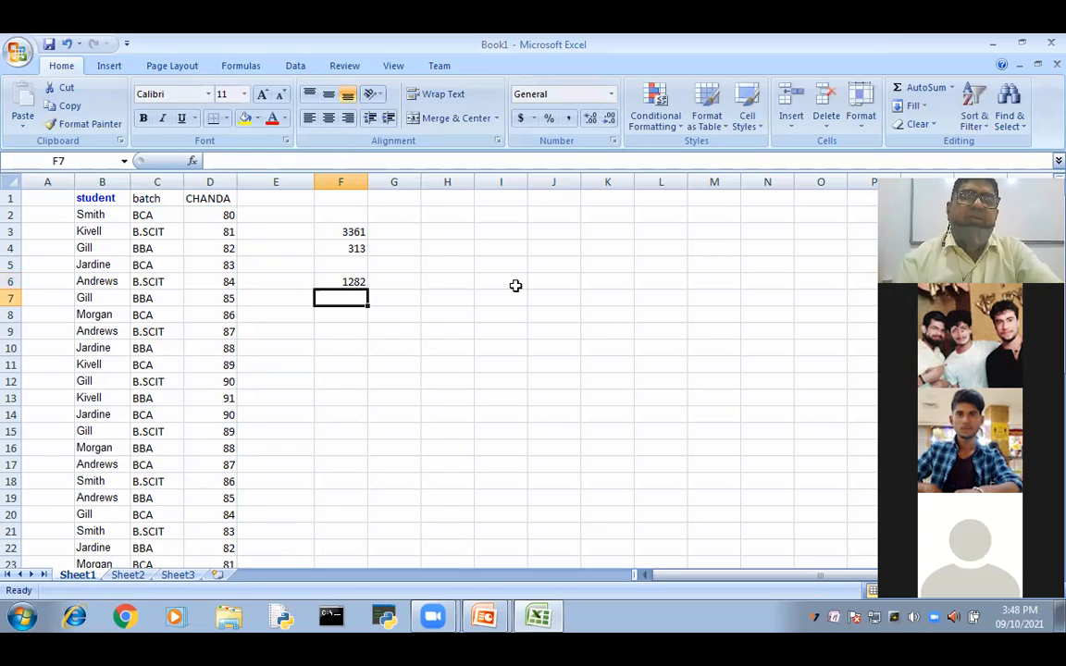
Start a SUMIF formula in cell F7 with the batch column C2:C44 as its criteria range.
type("=")
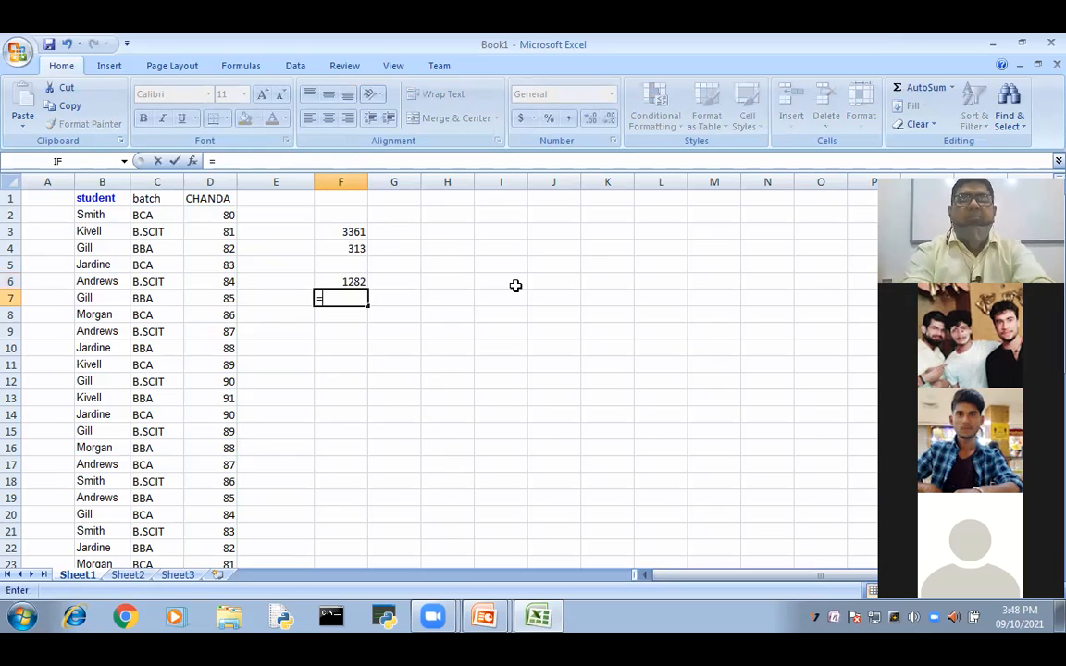
type("SU")
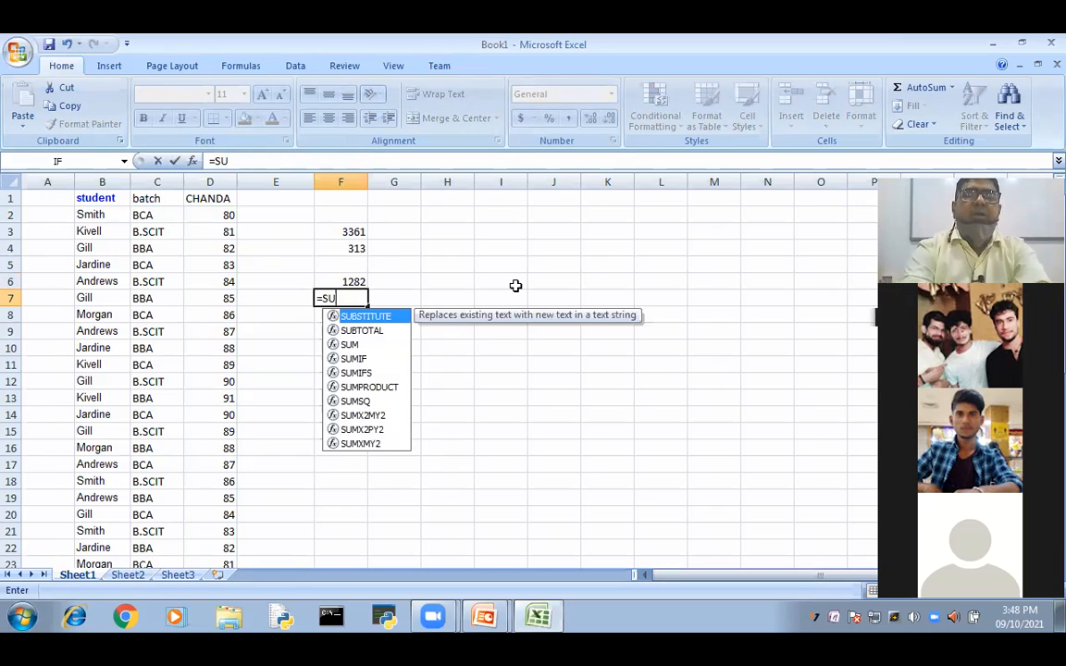
type("MIF")
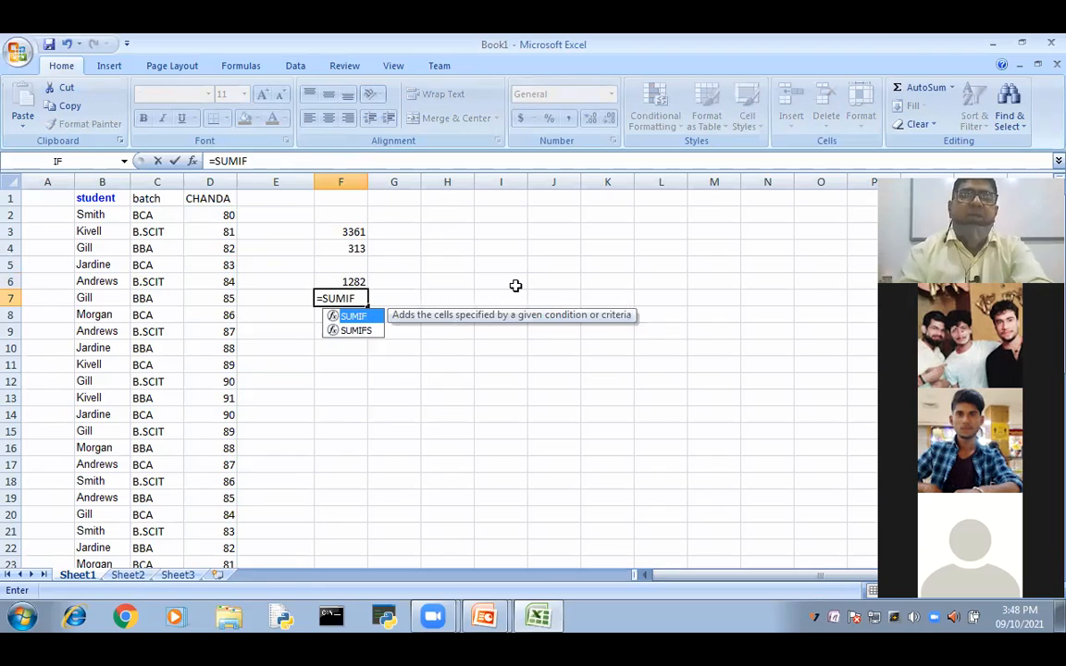
type("(")
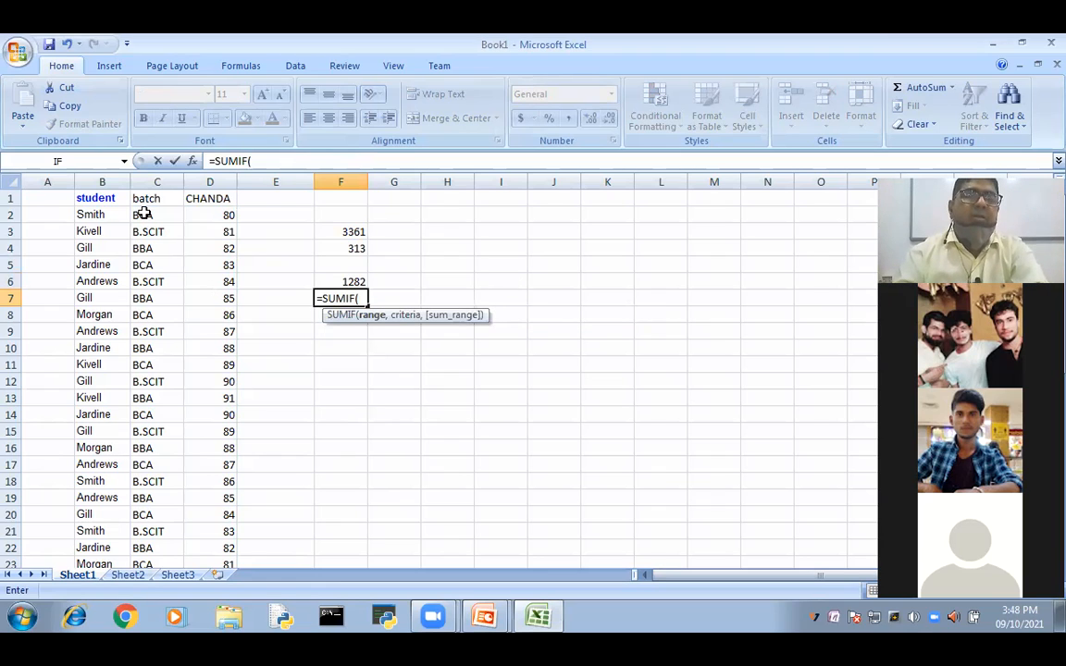
left_click_drag(156, 214, 156, 364)
left_click_drag(161, 638, 174, 530)
scroll(535, 511, "up", 3)
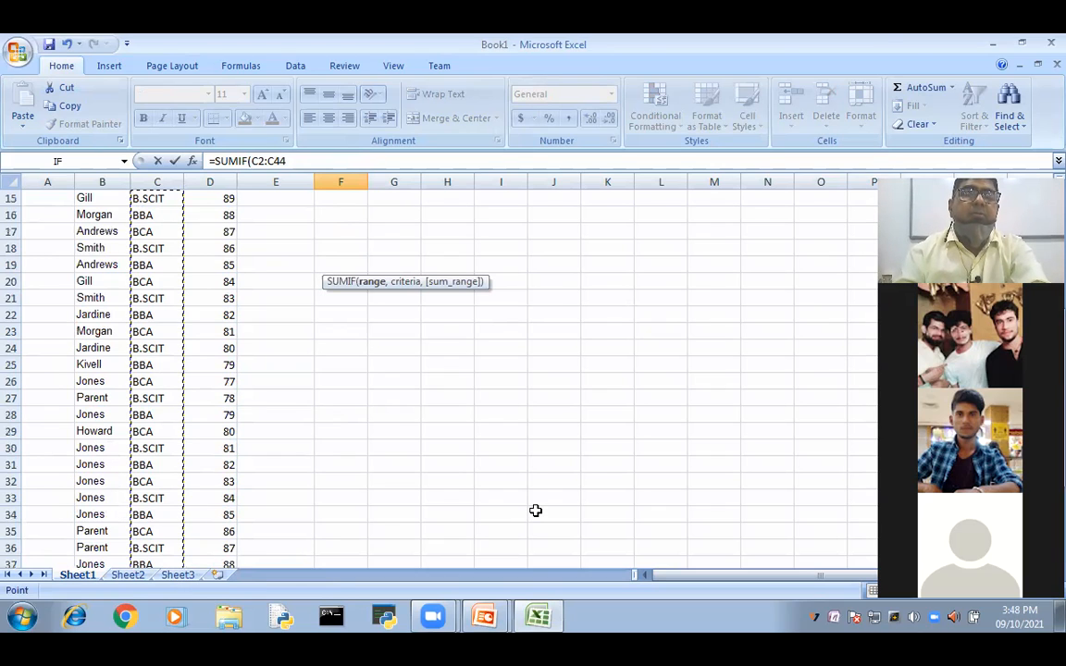
scroll(535, 511, "up", 5)
type(",")
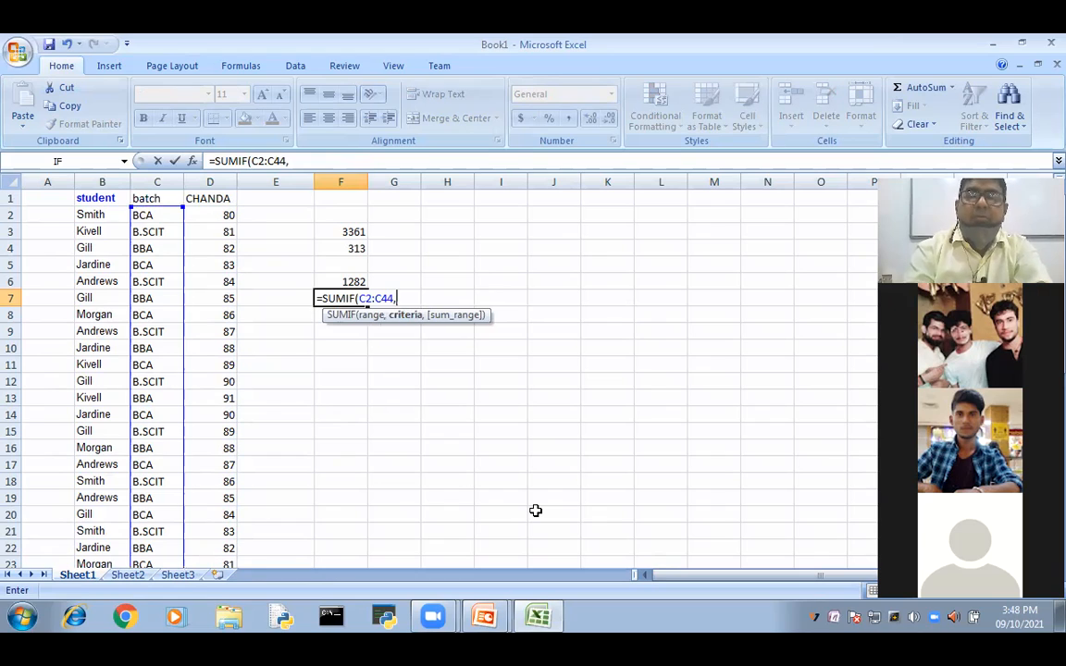
Complete the F7 SUMIF formula with the criterion "B.SCIT" and the sum range D2:D44, and enter it.
type("\"B")
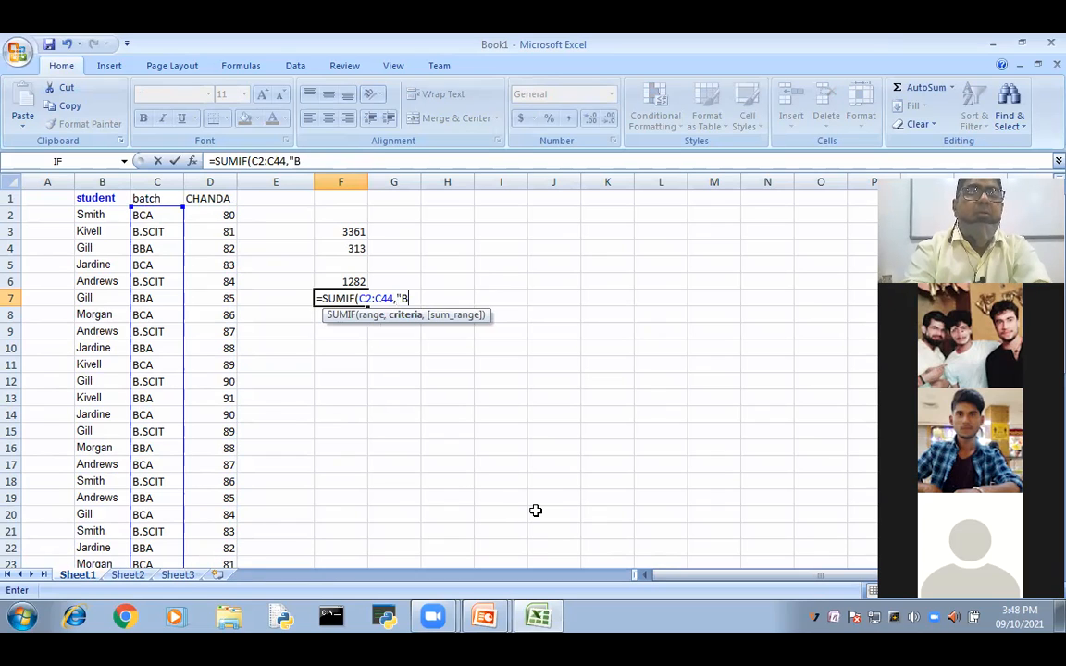
type(".SCI")
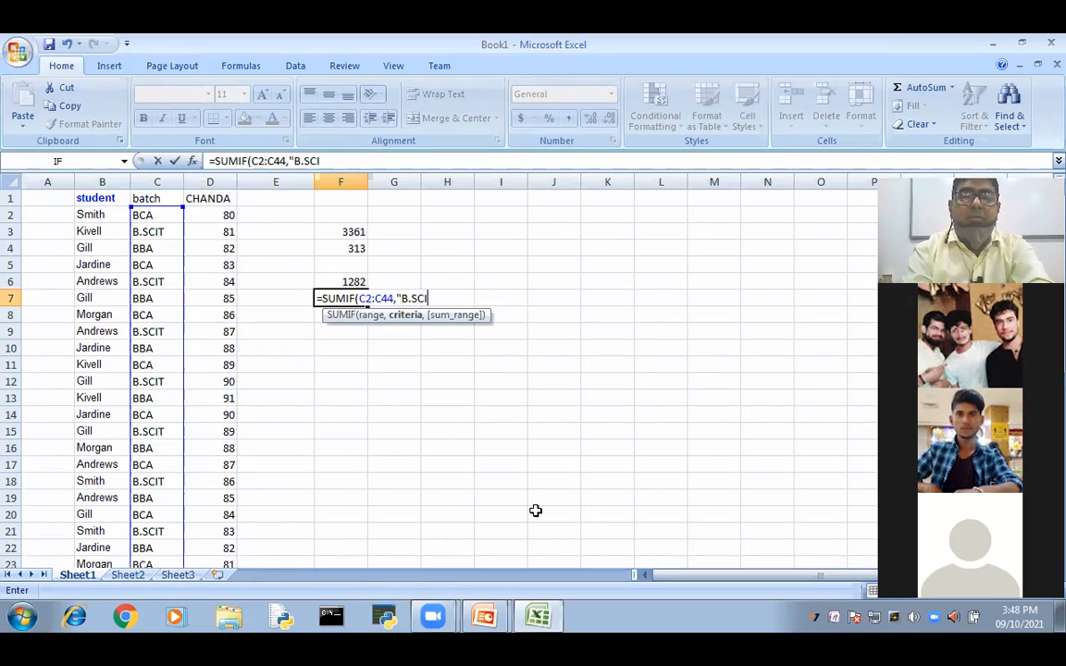
type("T\",")
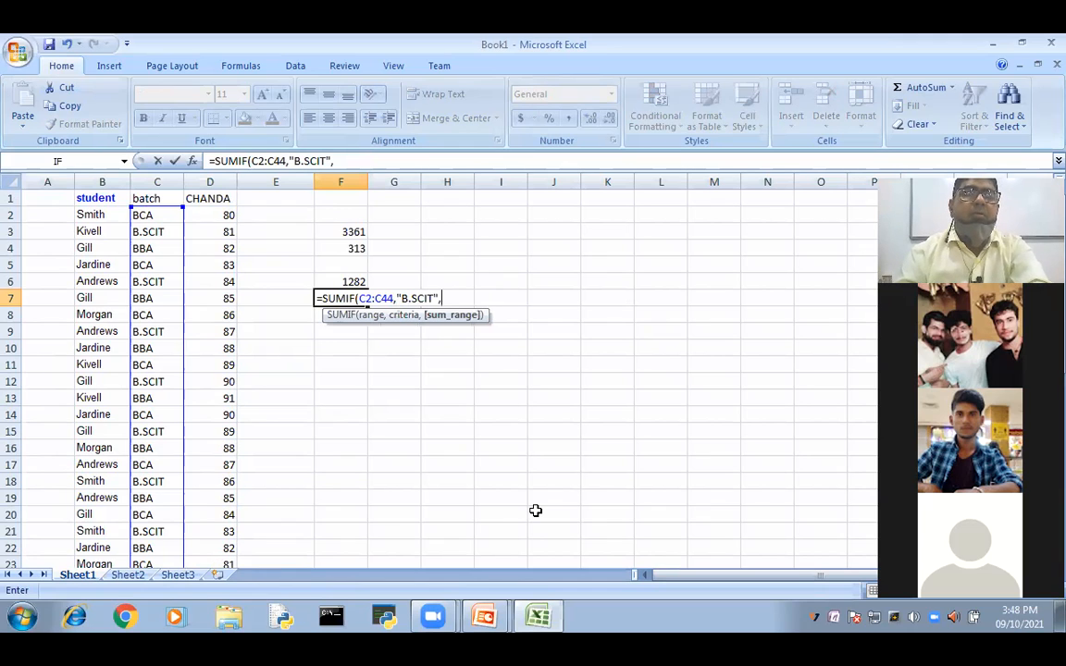
left_click_drag(209, 215, 229, 548)
scroll(466, 392, "up", 8)
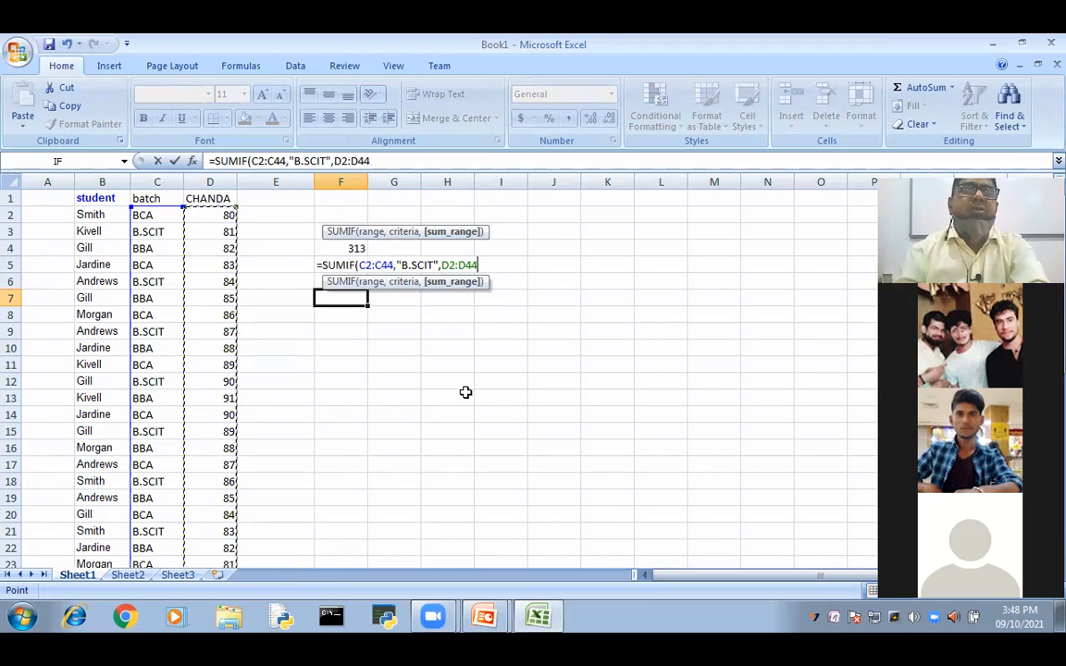
type(")")
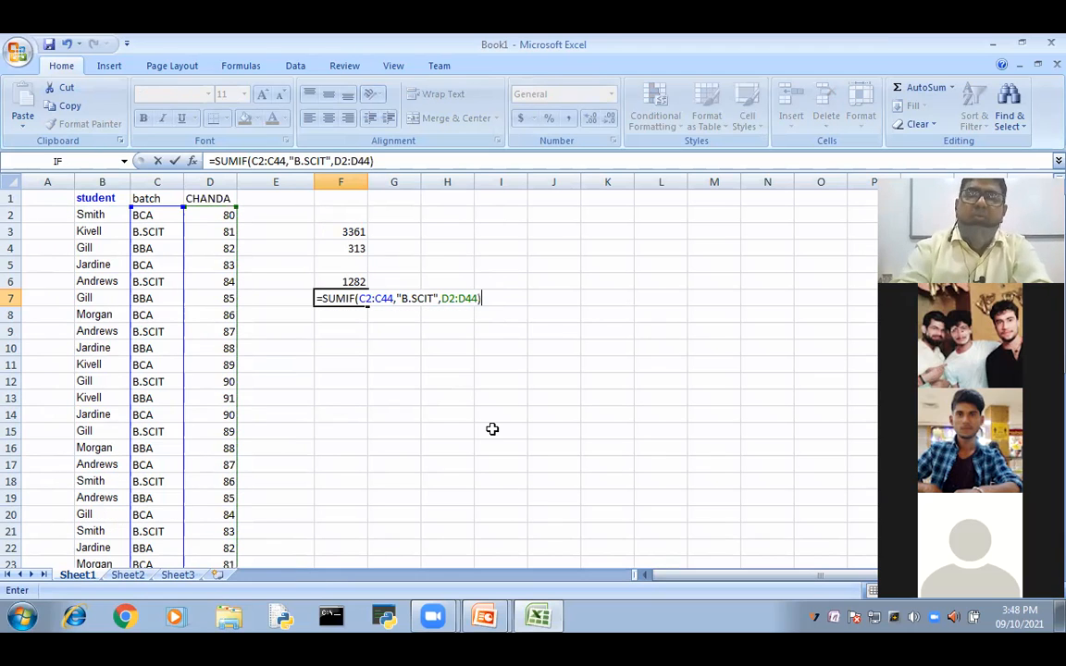
key("Return")
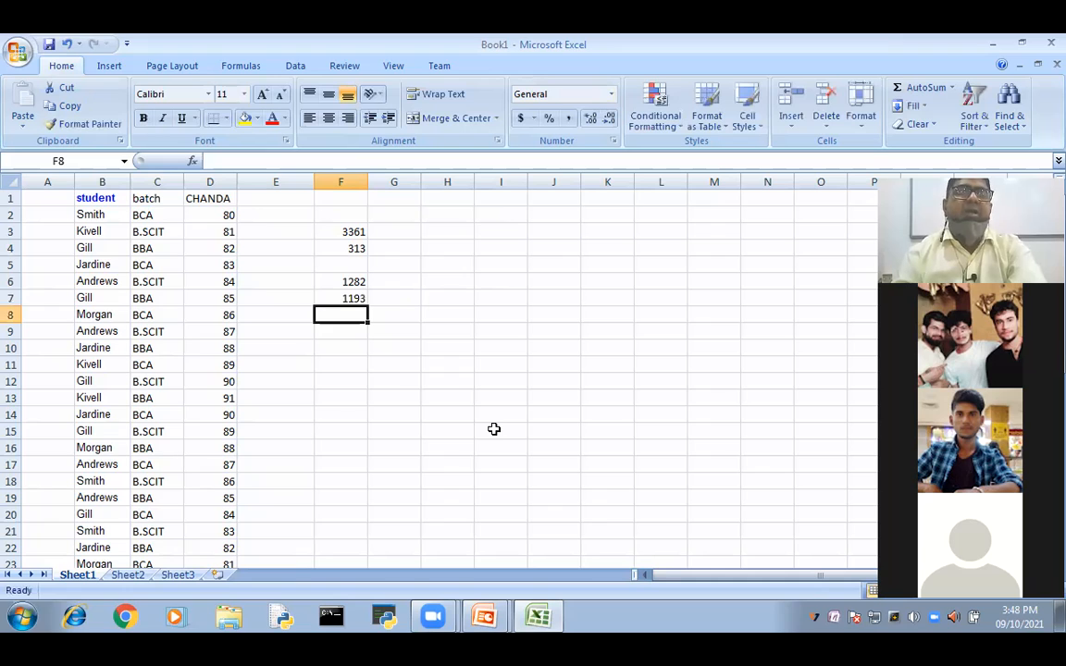
Copy the formula text of cell F7 into cell F8 with its ranges unshifted.
double_click(334, 298)
left_click_drag(481, 299, 298, 296)
key("ctrl+c")
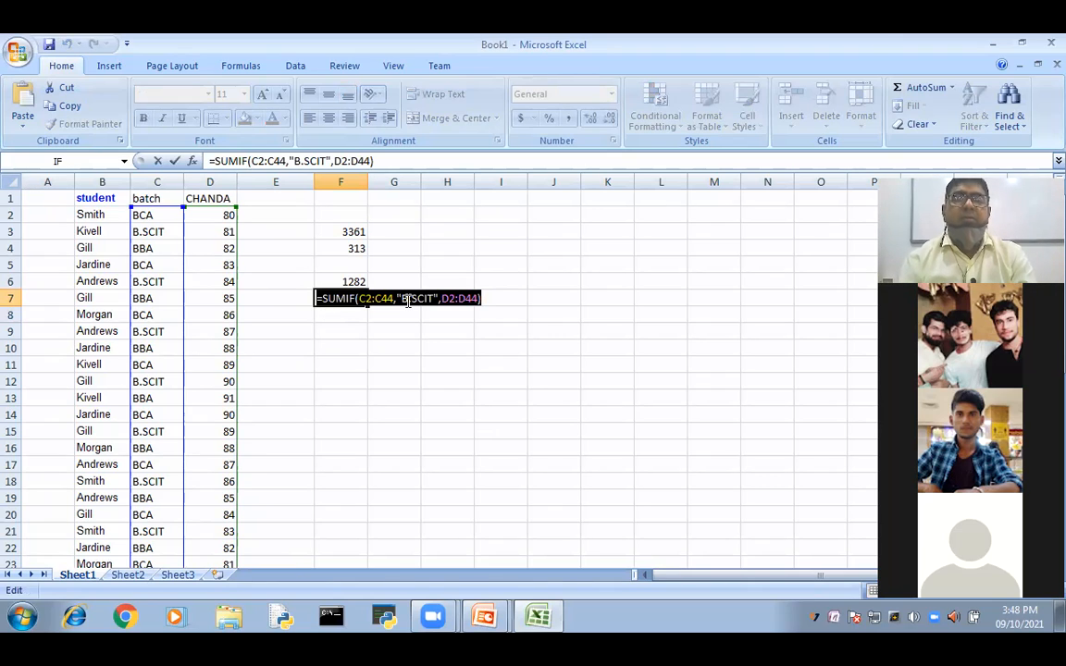
left_click(487, 297)
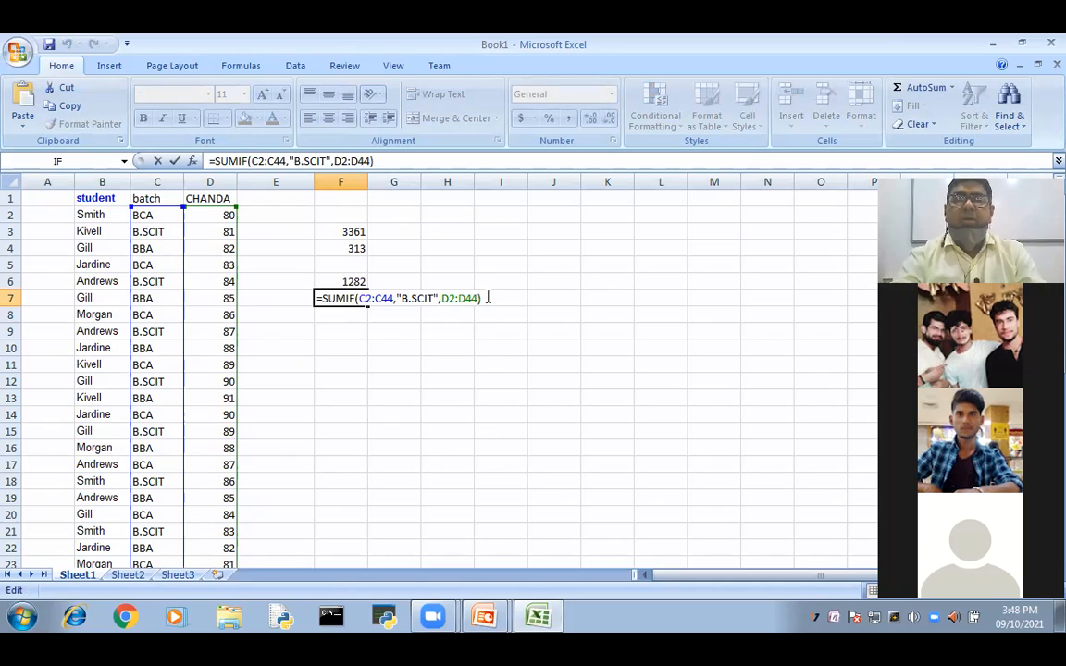
key("Return")
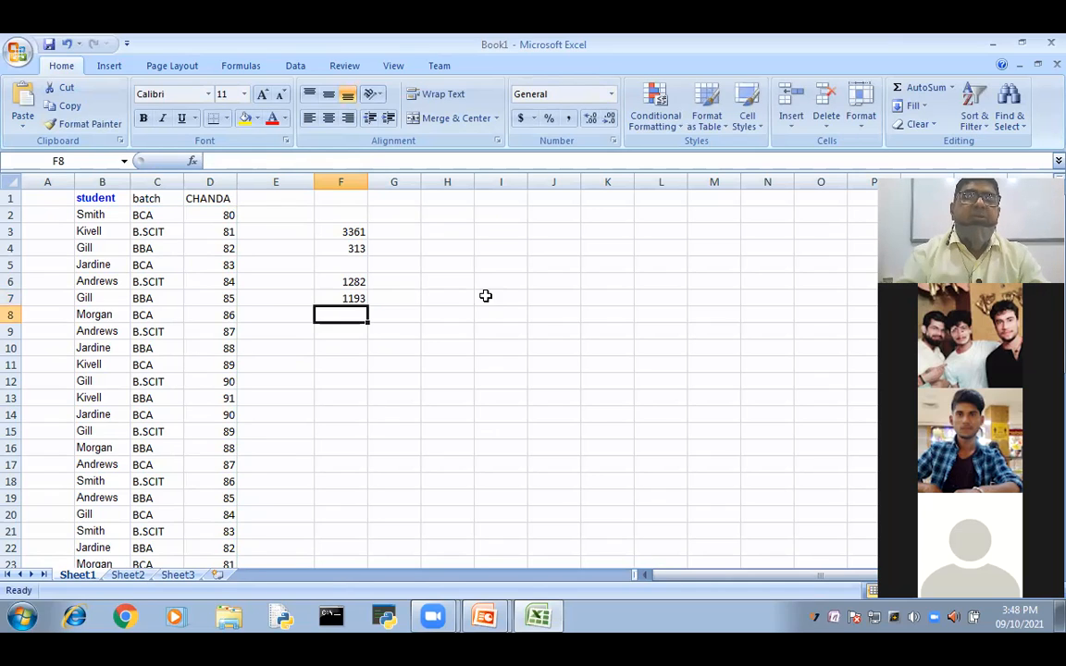
key("ctrl+v")
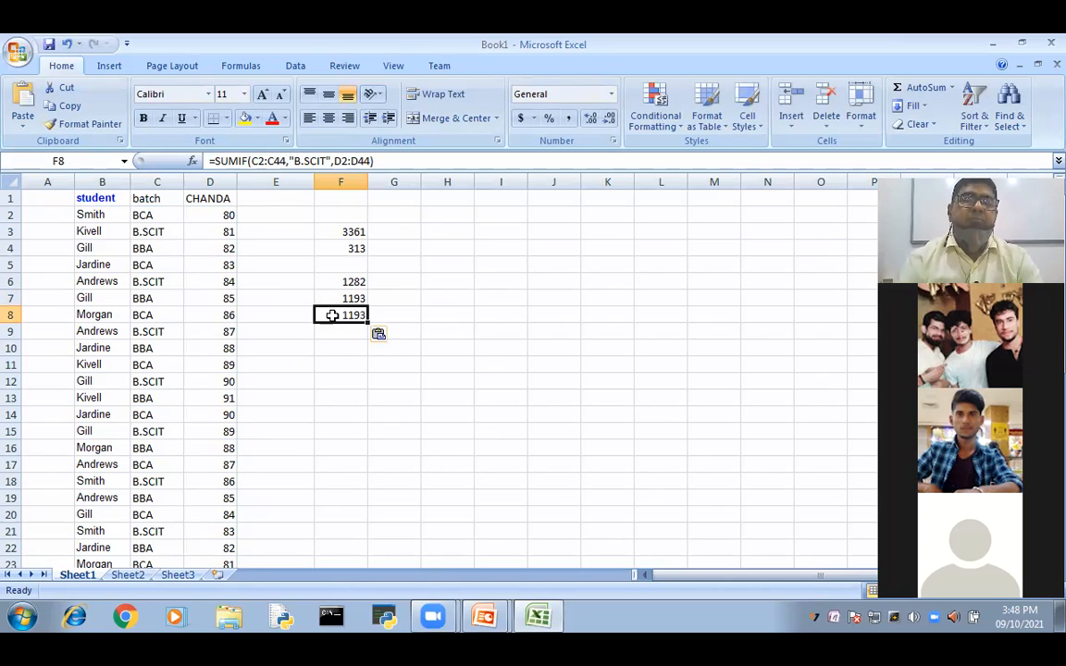
Change the criterion of the SUMIF formula in cell F8 to "BBA" and enter the formula.
key("F2")
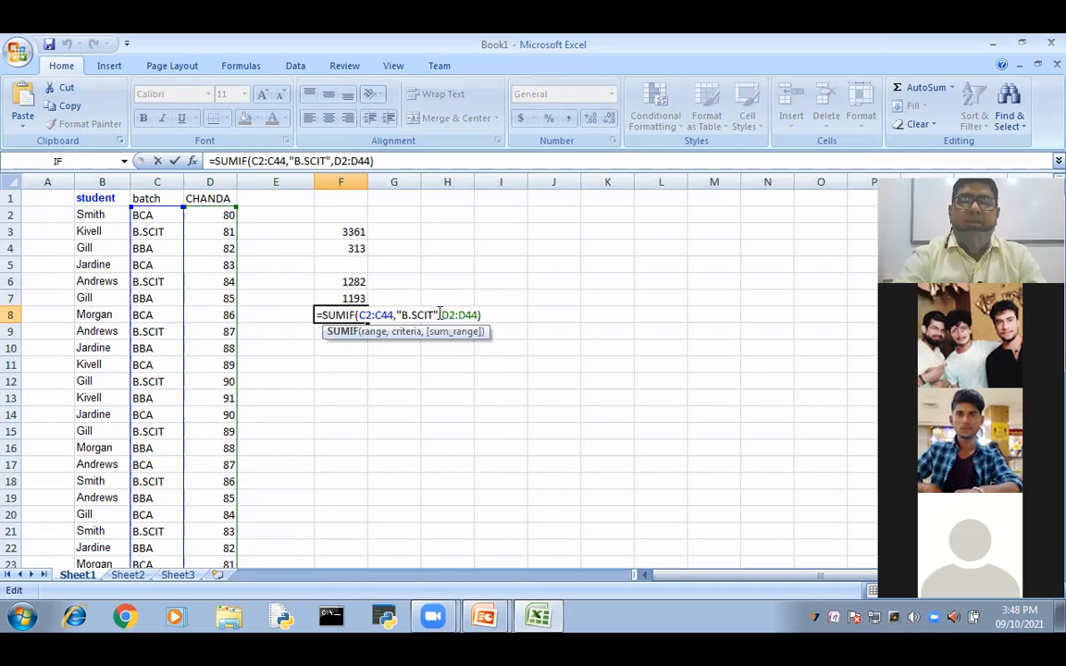
left_click(439, 314)
key("BackSpace")
key("BackSpace")
key("BackSpace")
key("BackSpace")
key("BackSpace")
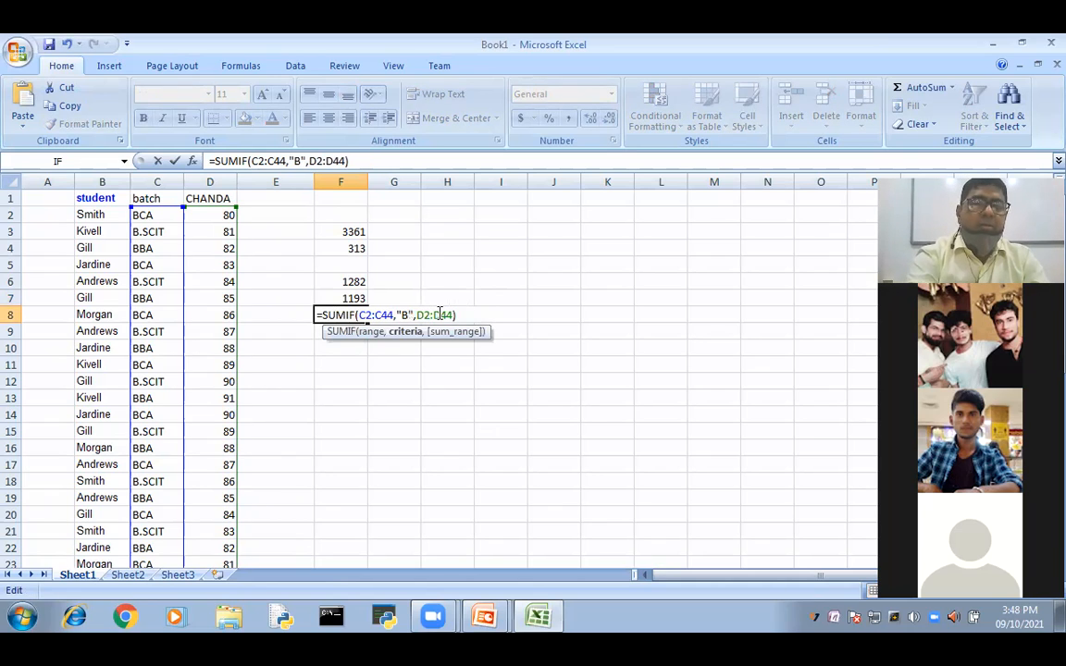
type("BA")
key("Return")
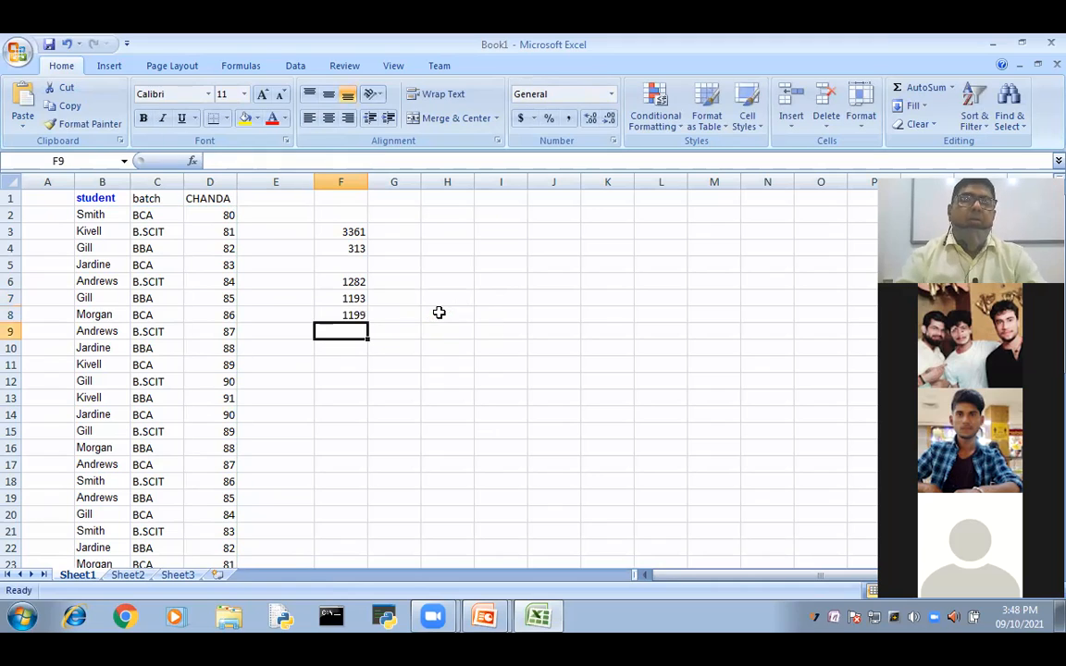
left_click(451, 413)
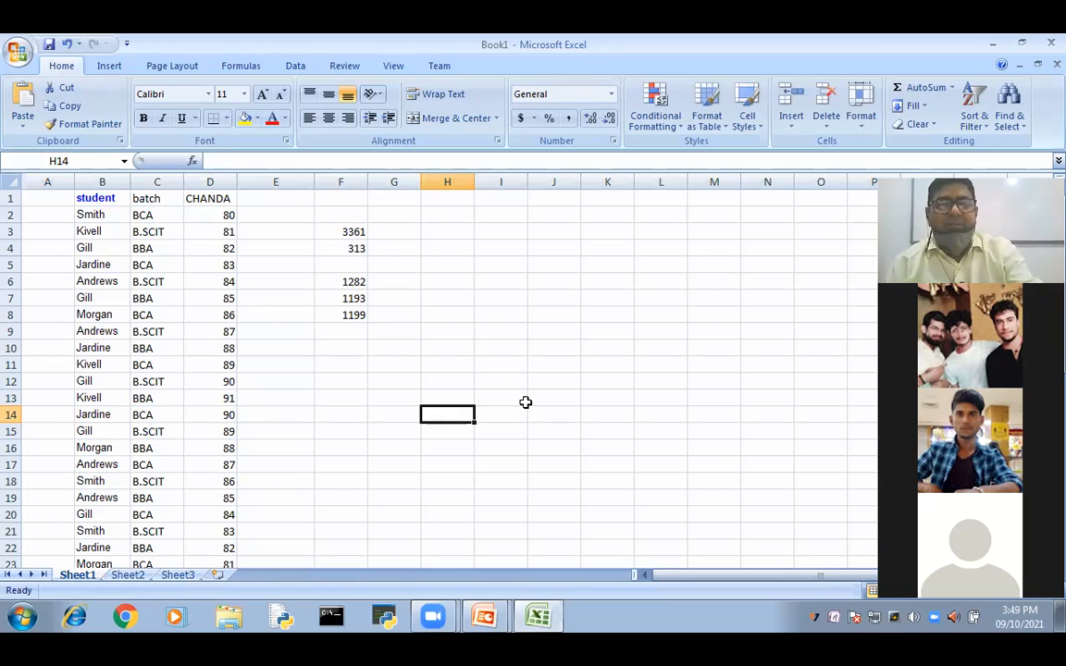
key("alt+Tab")
key("alt+Tab")
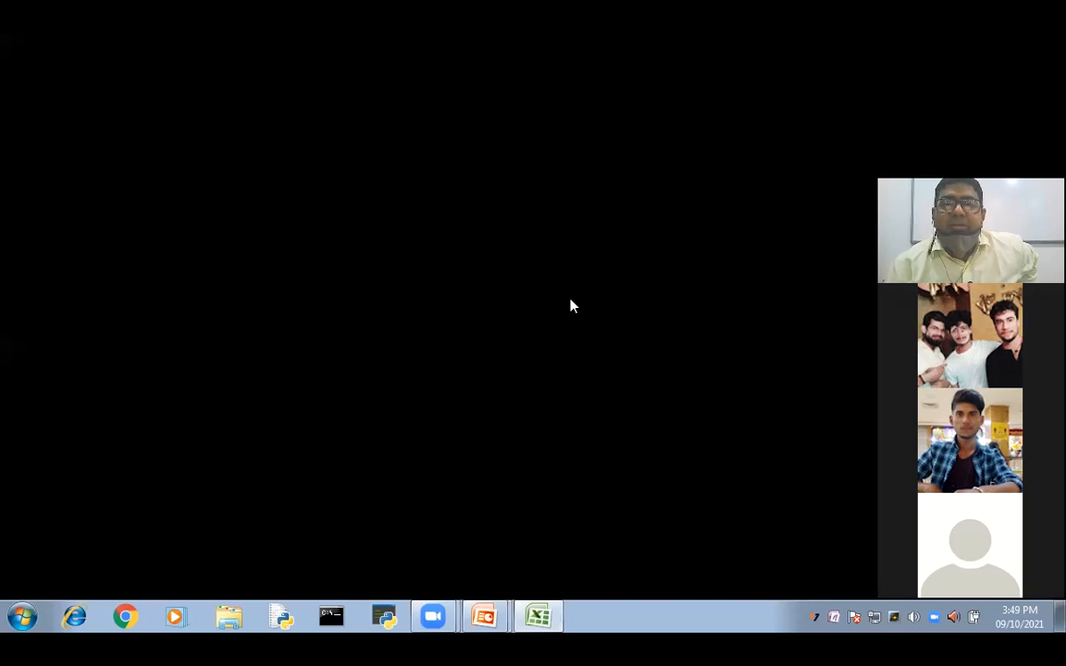
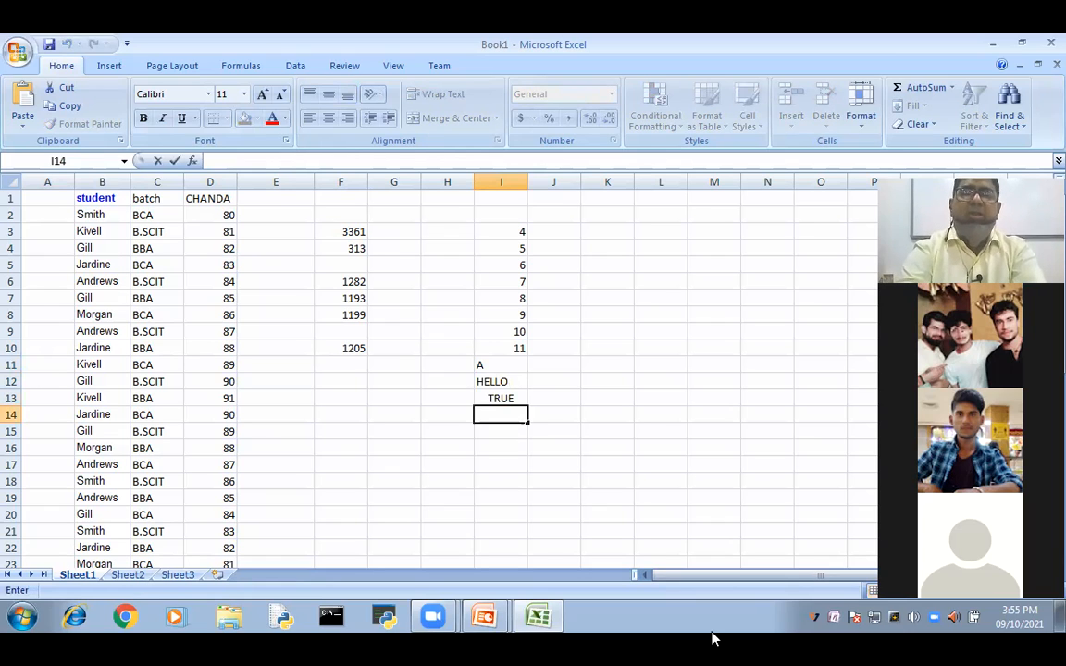
Enter a COUNT formula in cell I14 that counts the numeric values in I3:I13.
type("=COUNT")
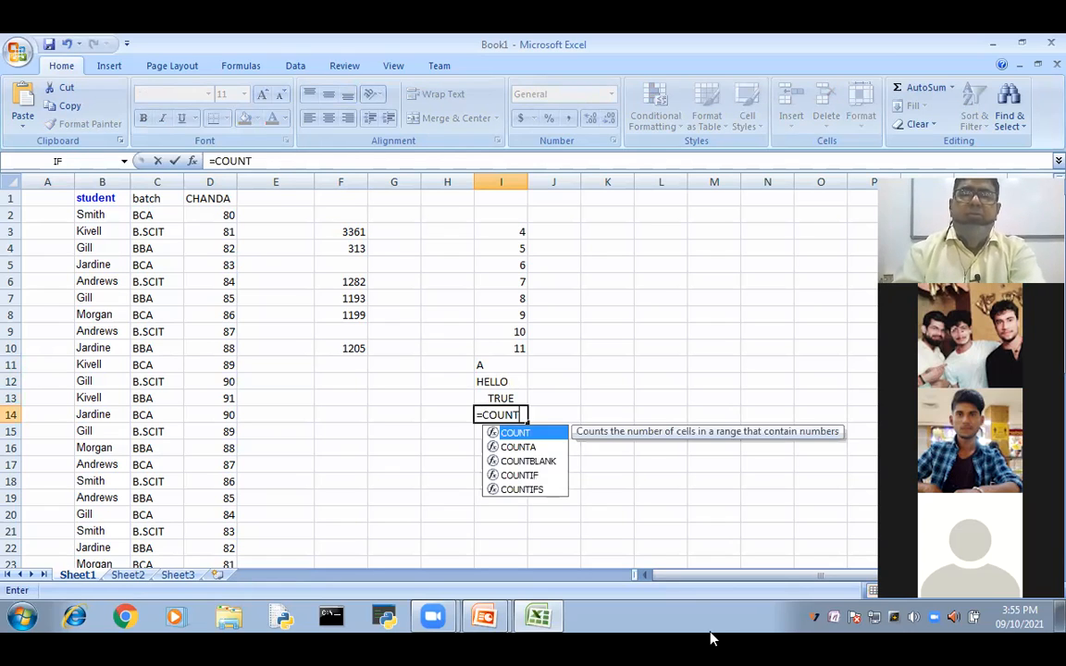
type("(")
left_click(505, 231)
left_click_drag(507, 384, 506, 389)
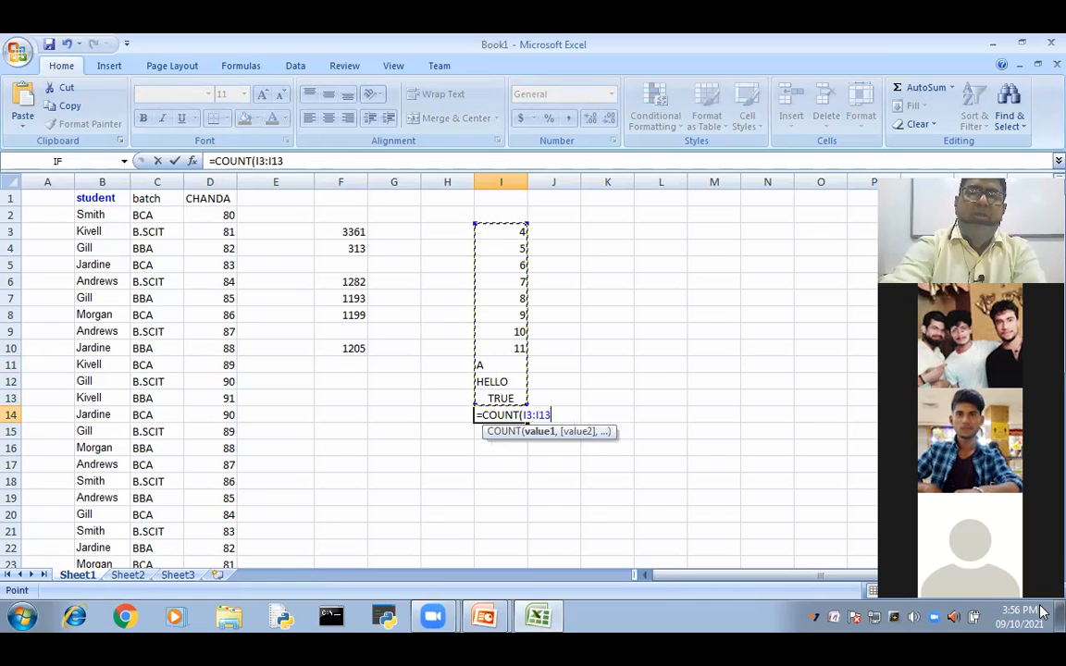
type(")")
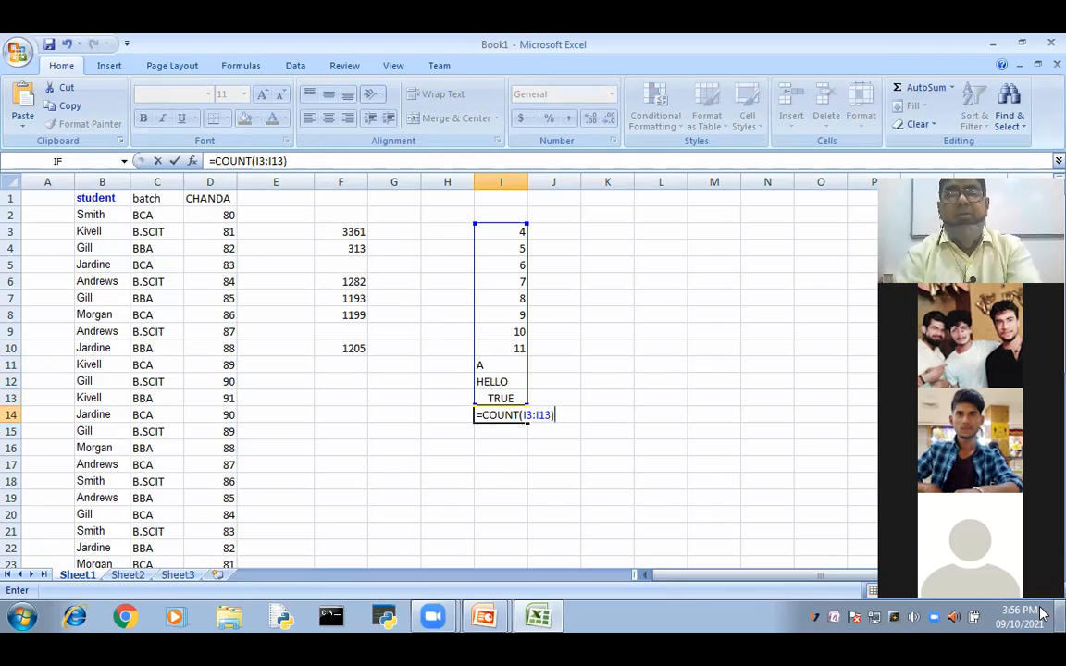
key("Return")
Enter a COUNTA formula in cell I15 that counts the non-empty cells in I3:I13.
type("=")
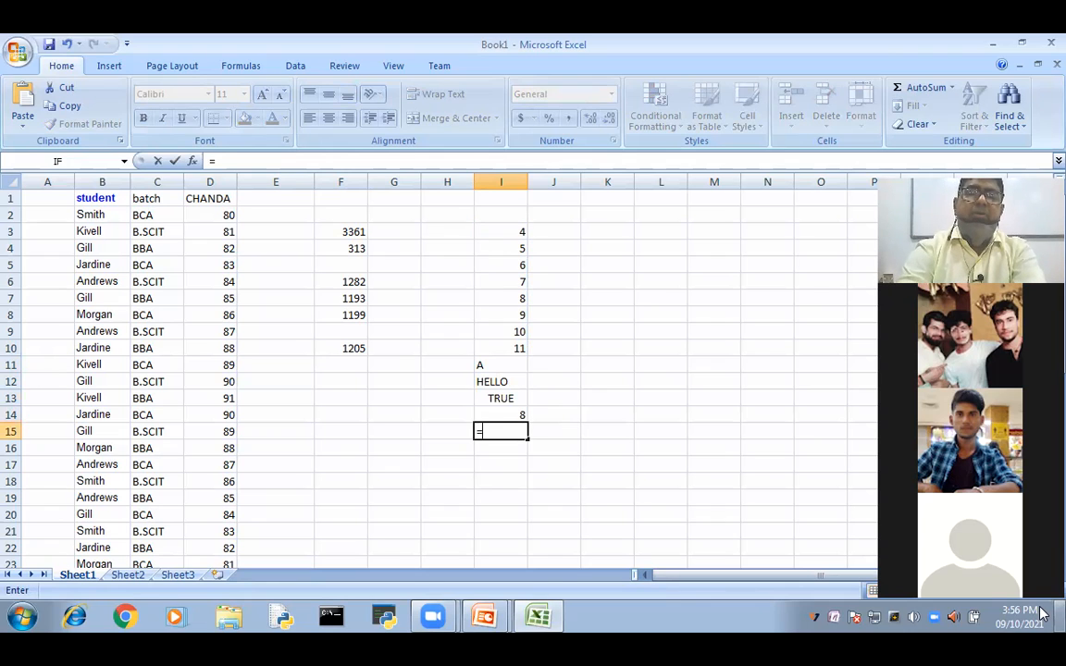
type("COUNTA(")
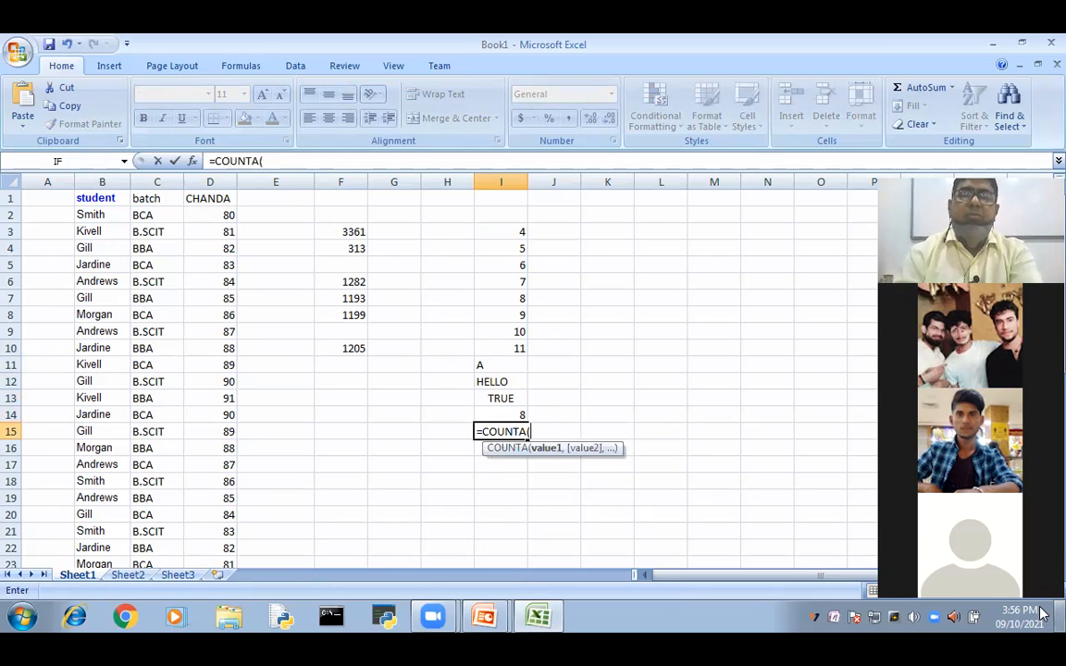
left_click_drag(497, 236, 496, 394)
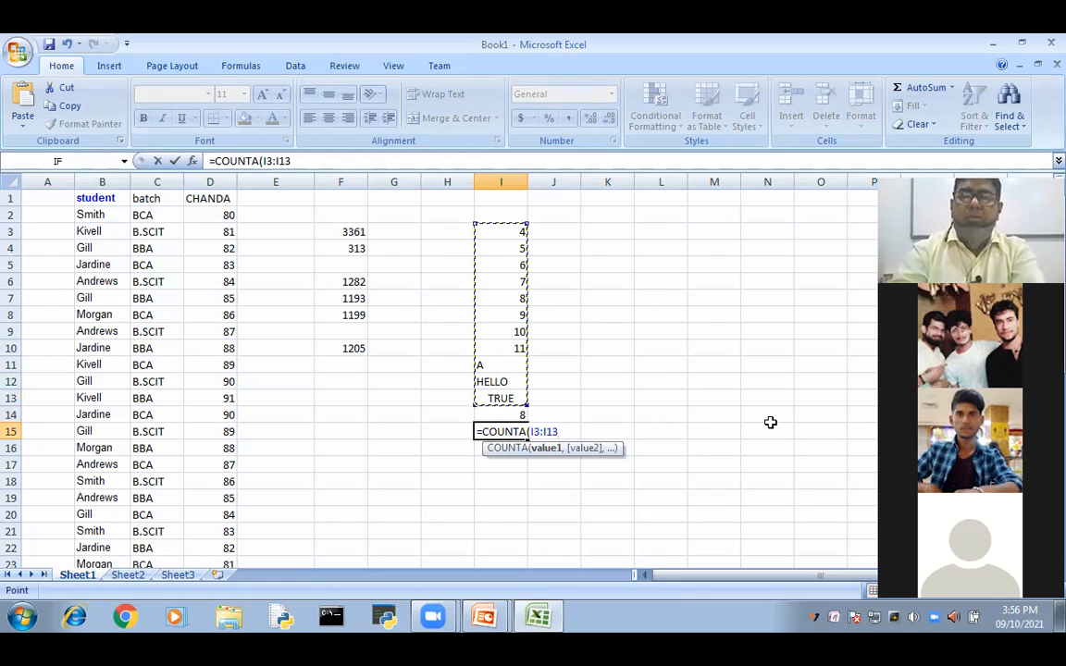
key("Return")
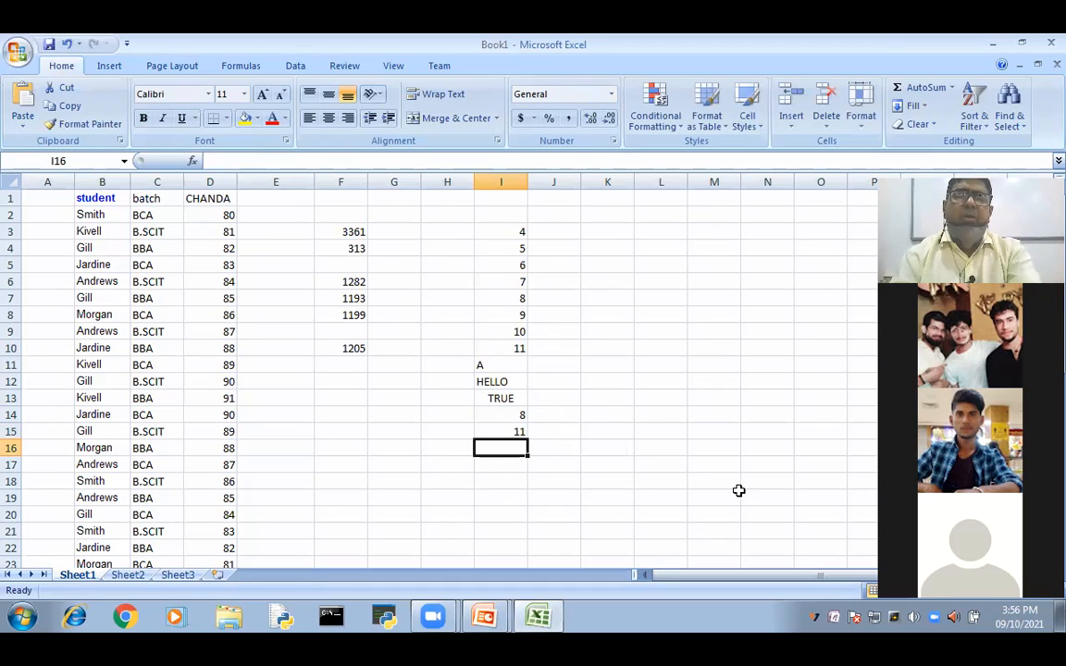
Enter a MAX formula in cell I16 that returns the largest value in I3:I13.
double_click(495, 446)
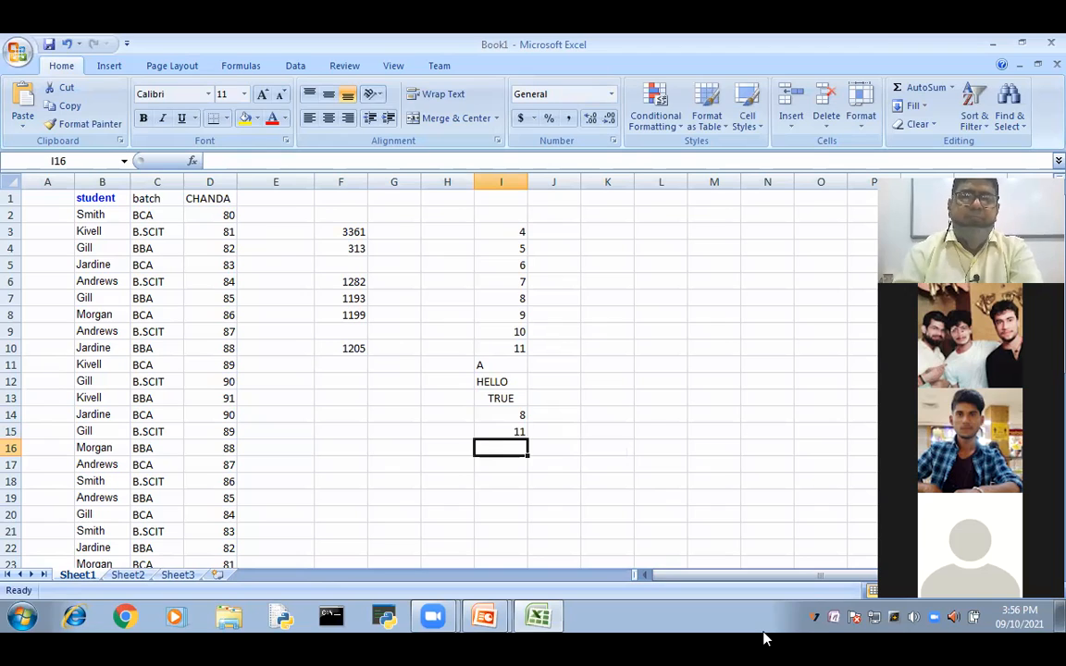
type("=")
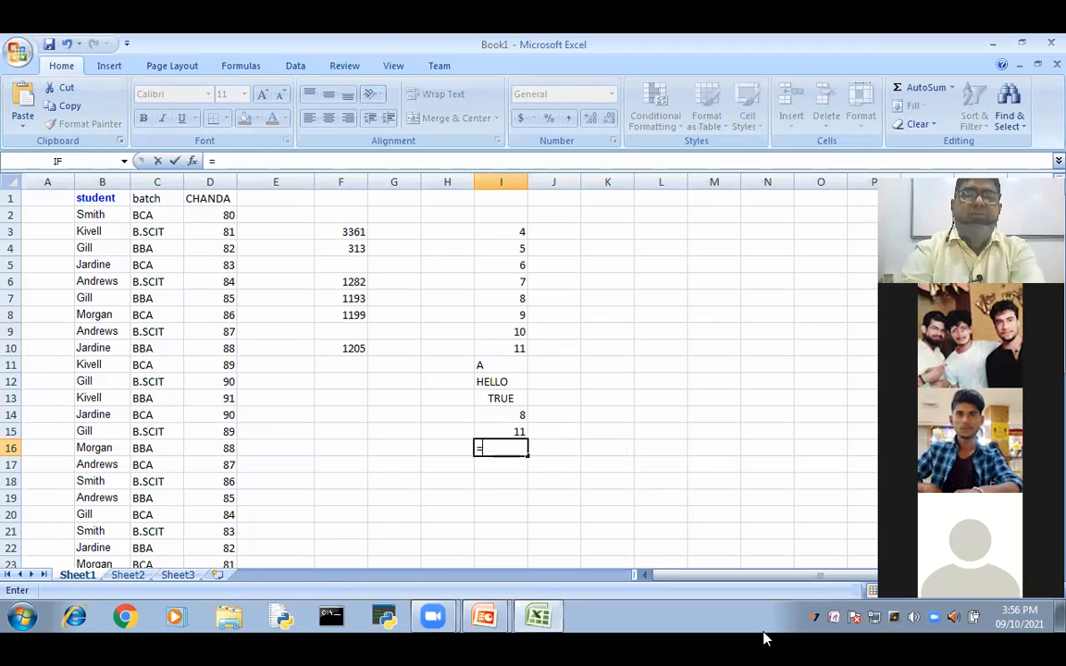
type("MAX")
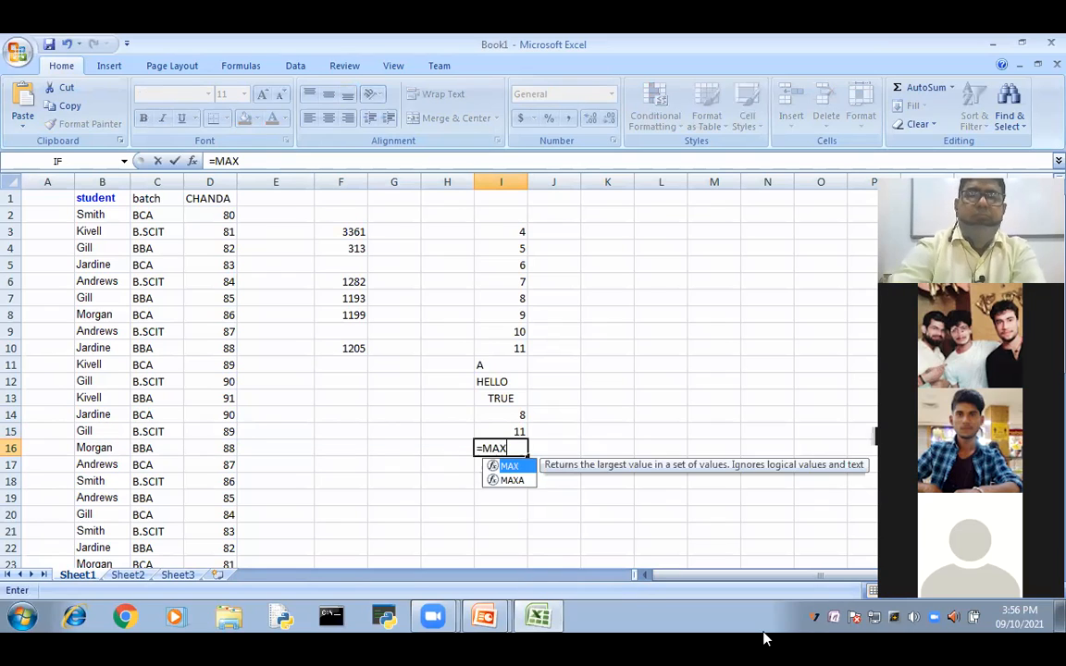
type("(")
left_click_drag(500, 231, 506, 395)
type(")")
key("Return")
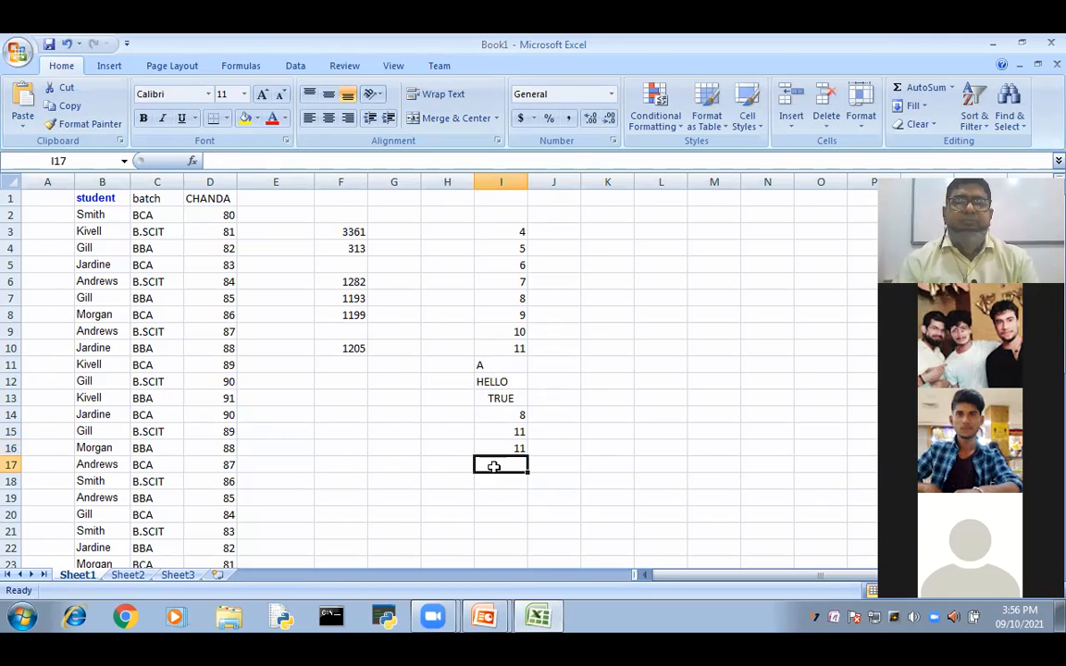
Enter a MAXA formula in cell I17 that evaluates the range I3:I13.
type("=")
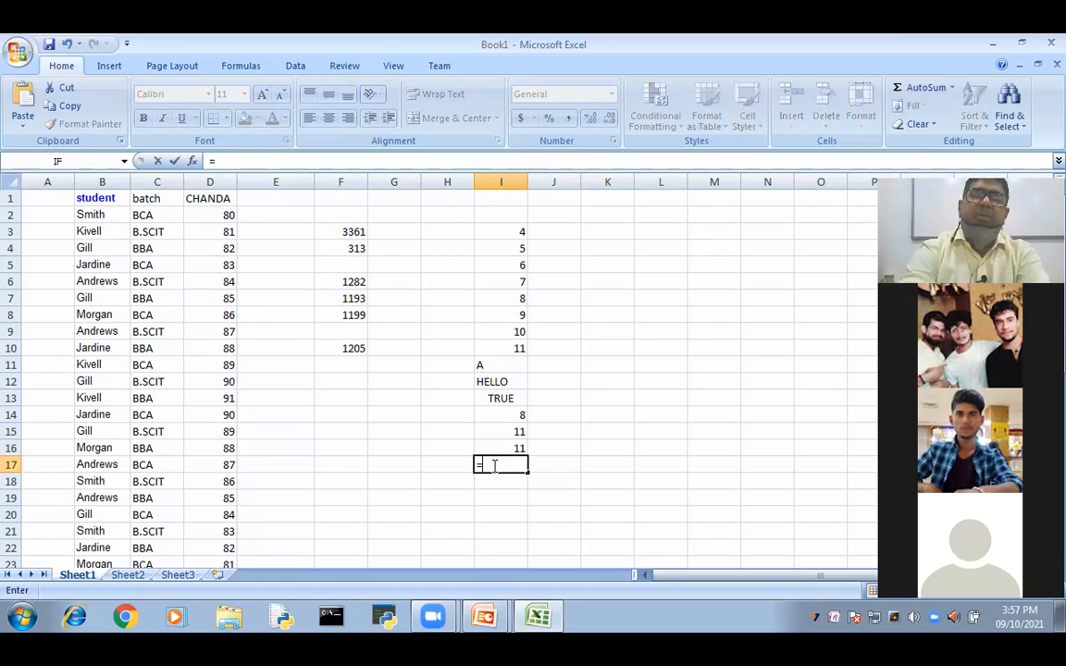
type("MAX")
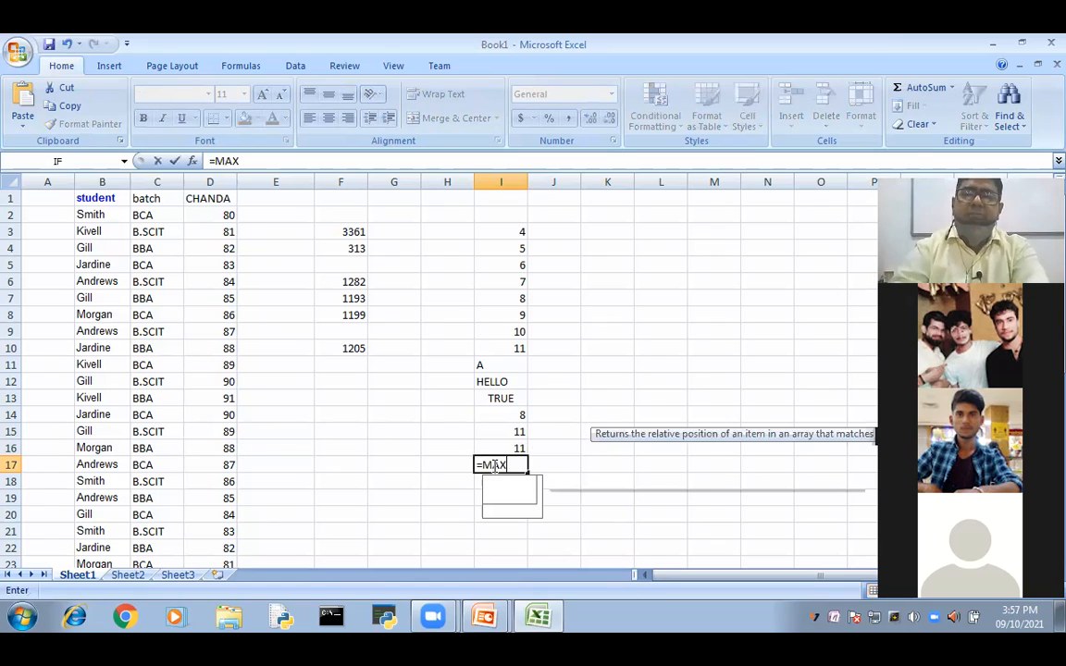
type("Z")
key("BackSpace")
type("A(")
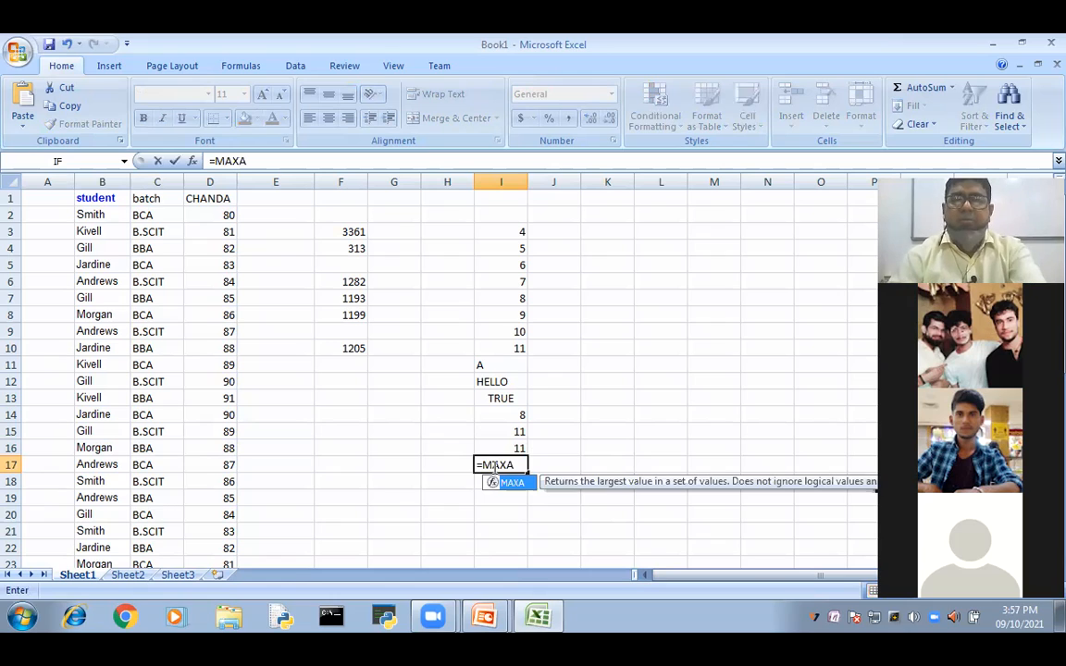
left_click_drag(501, 228, 500, 396)
key("Return")
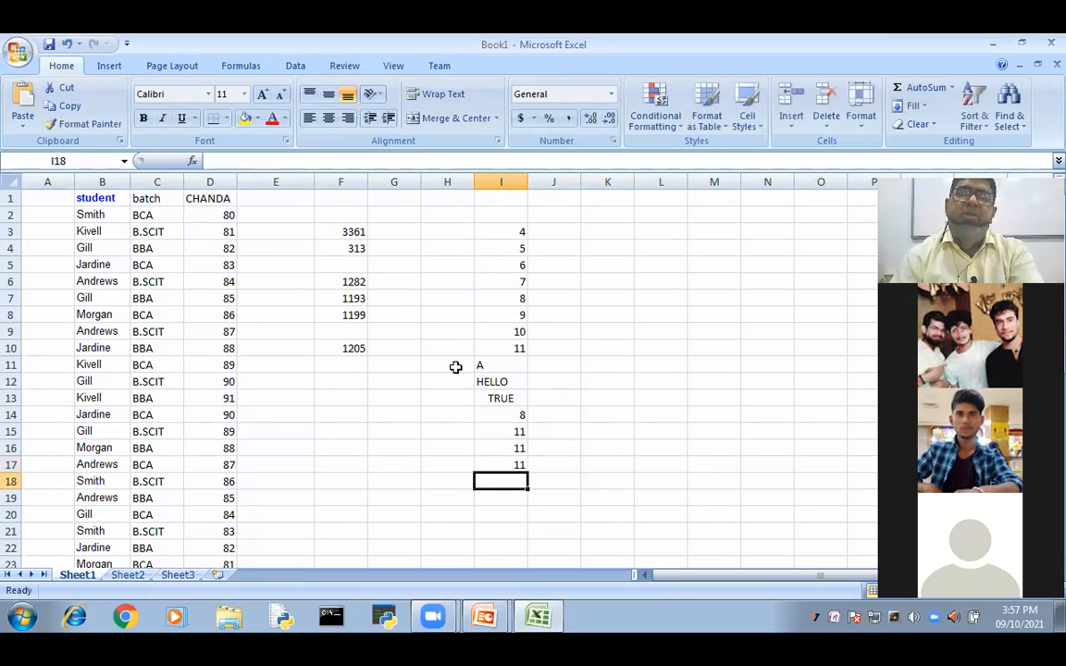
Enter 1 in cell J13 and 0 in cell K13, beside the TRUE value.
left_click(546, 400)
type("1")
left_click(566, 479)
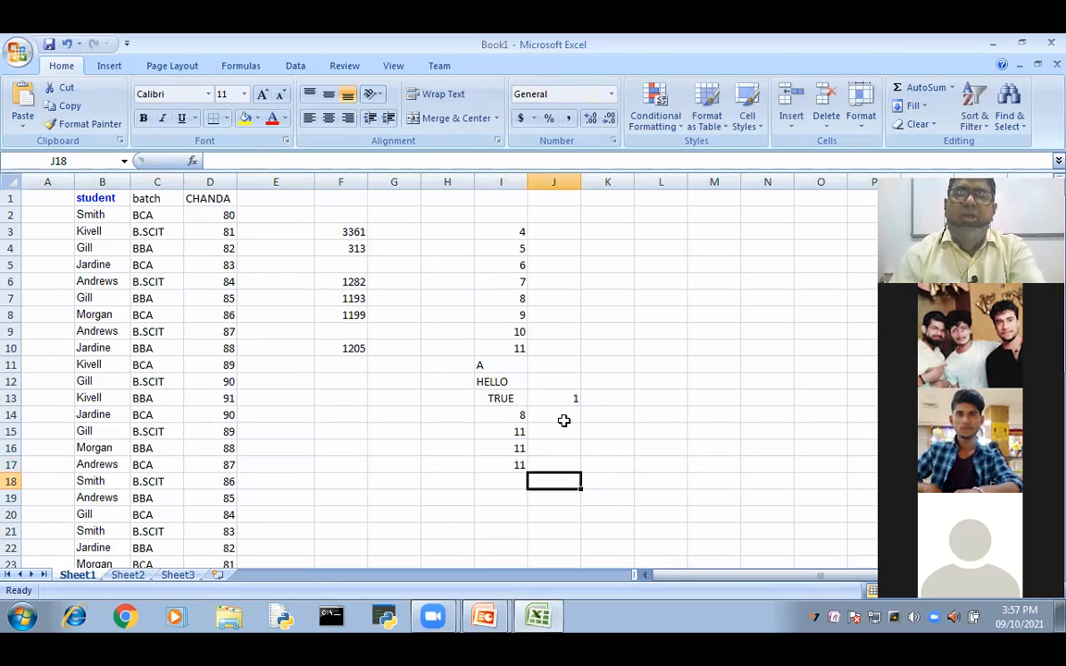
left_click(601, 402)
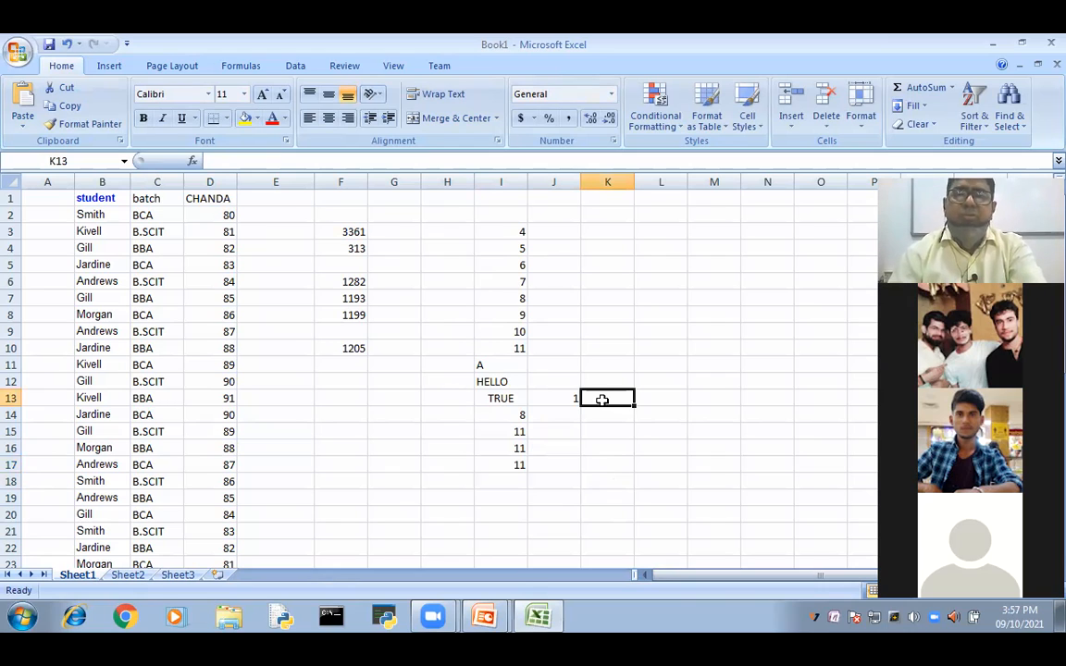
type("0")
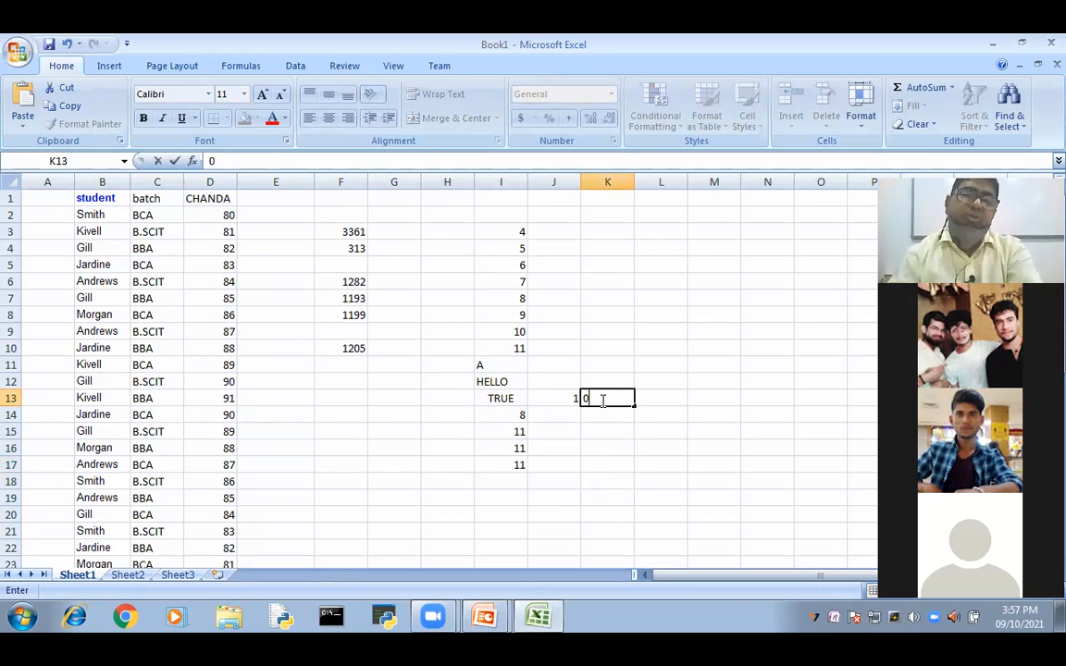
left_click(637, 455)
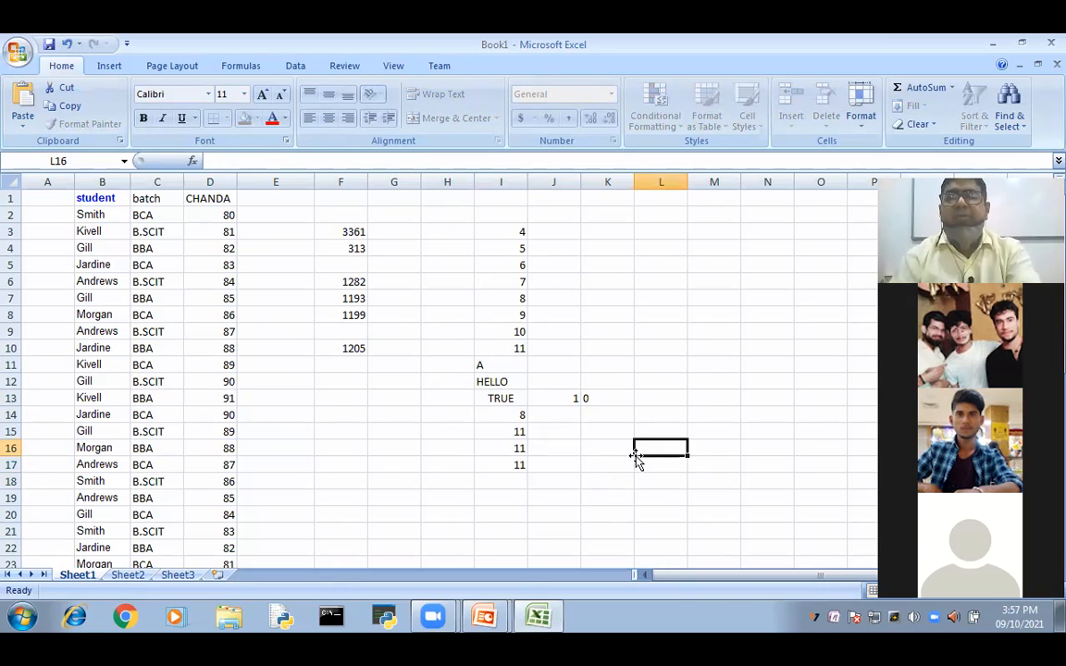
Enter 0 in cells J11 and J12, beside the text values A and HELLO.
left_click(488, 368)
left_click(550, 366)
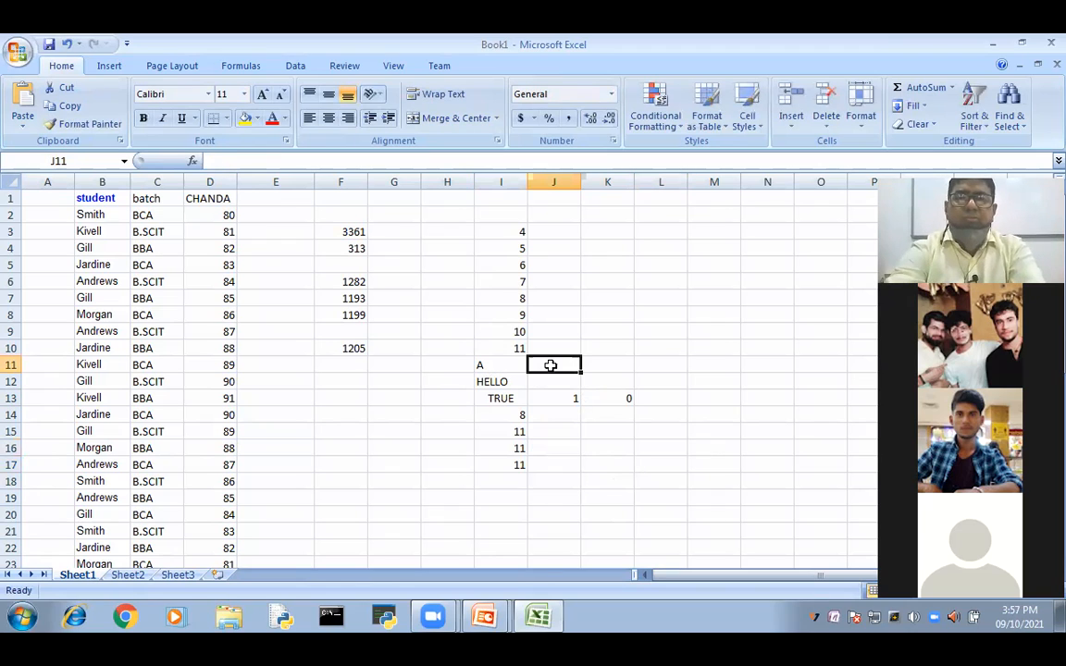
type("0")
key("Return")
type("0")
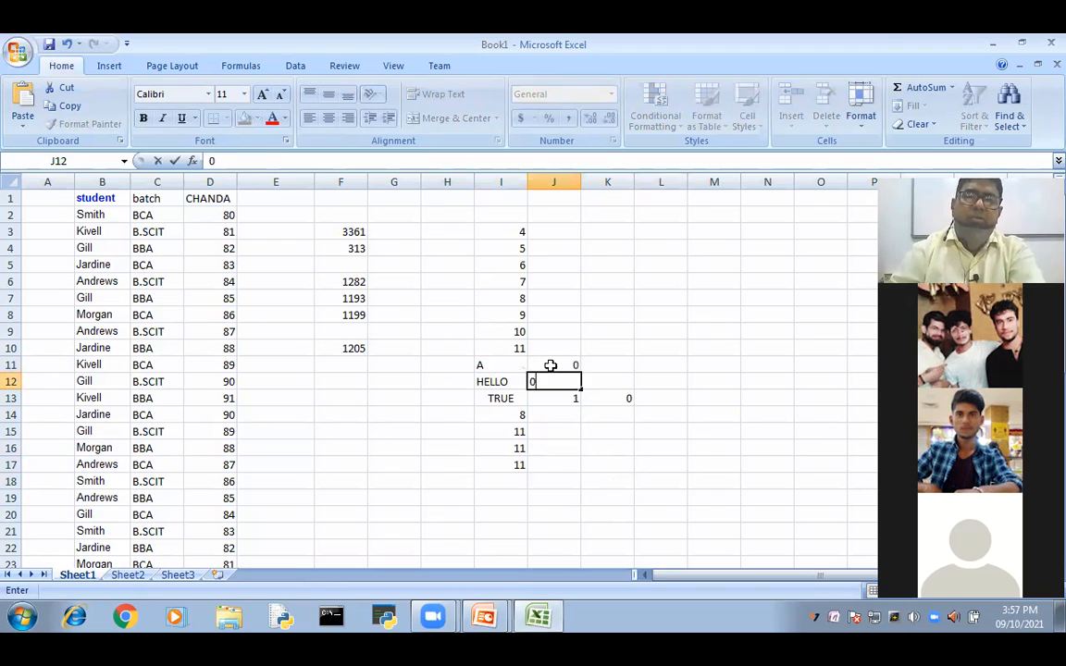
left_click(620, 480)
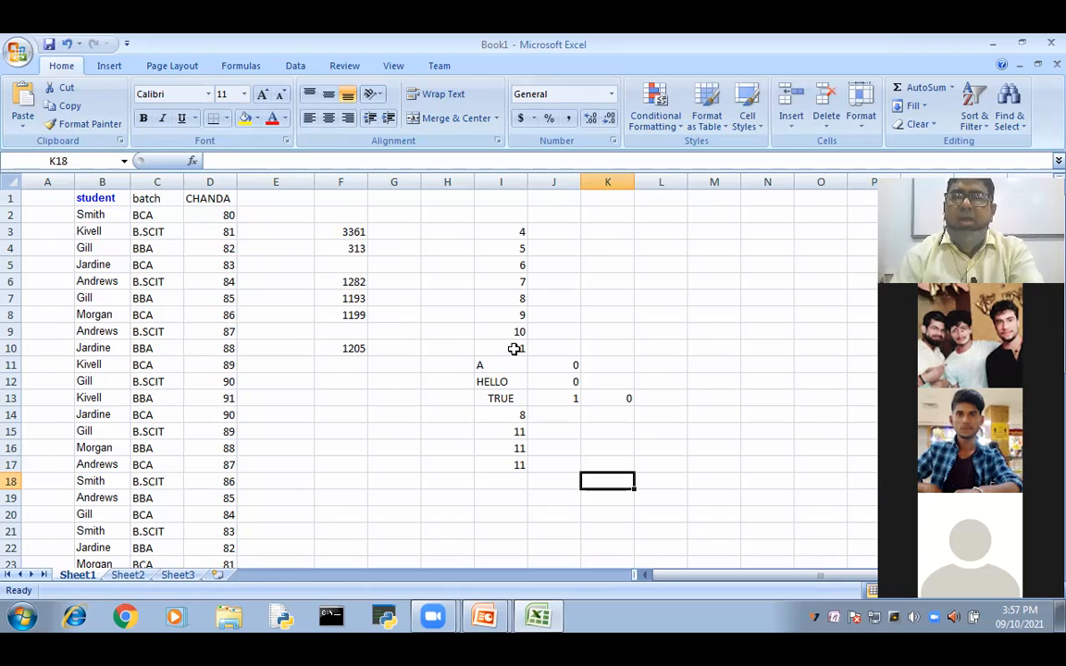
Change cell I3 to -4 and cell I4 to -5.
double_click(507, 231)
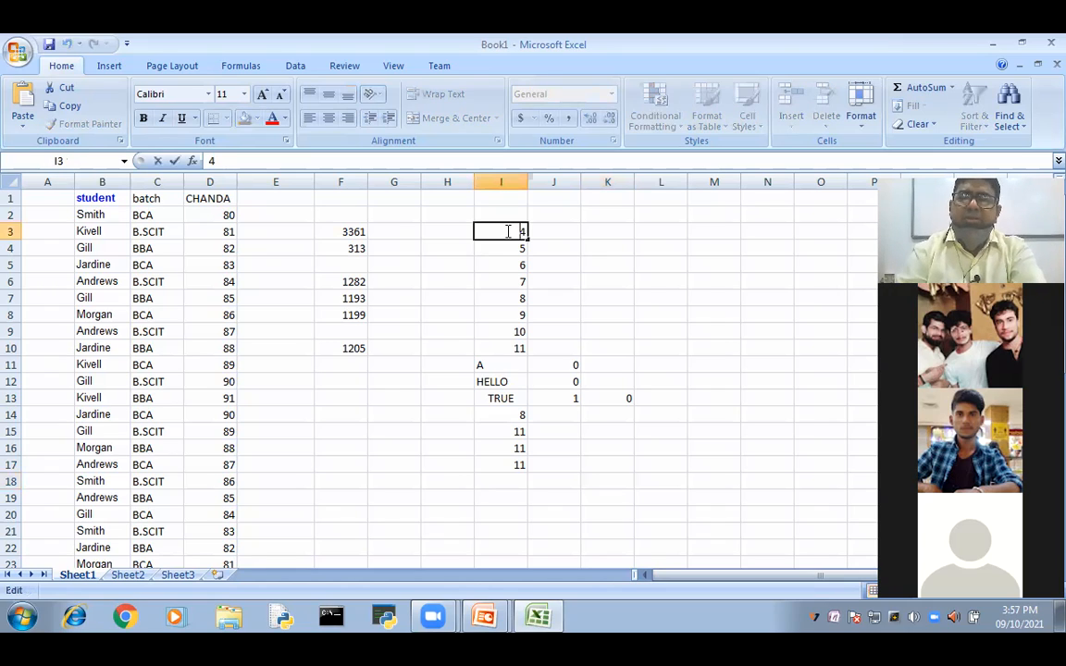
type("-")
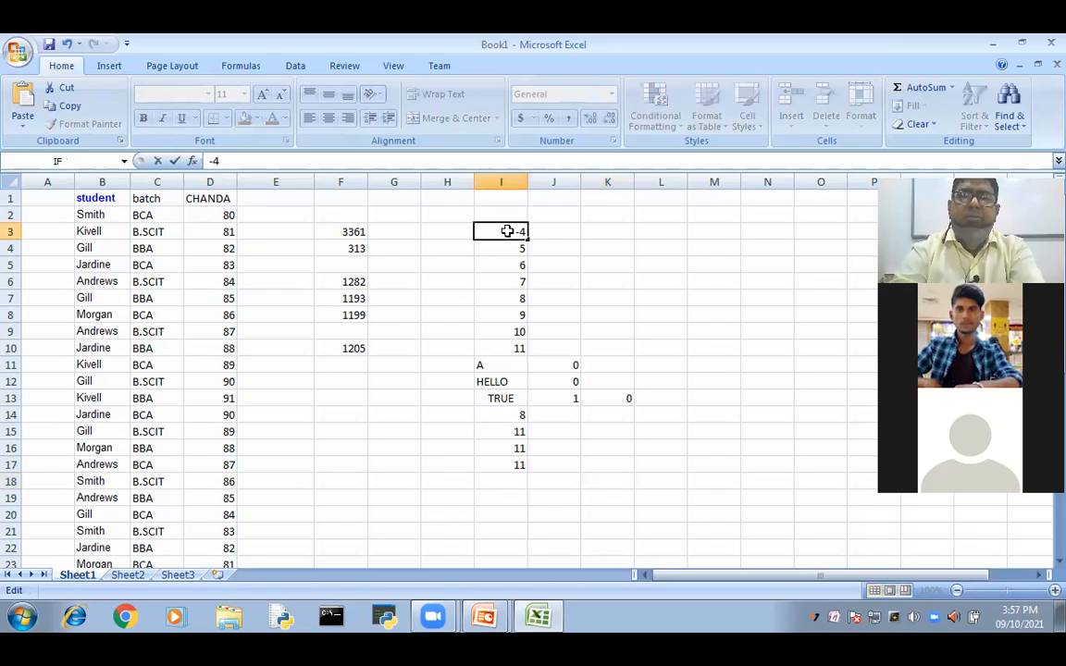
key("Return")
type("-5")
left_click(592, 297)
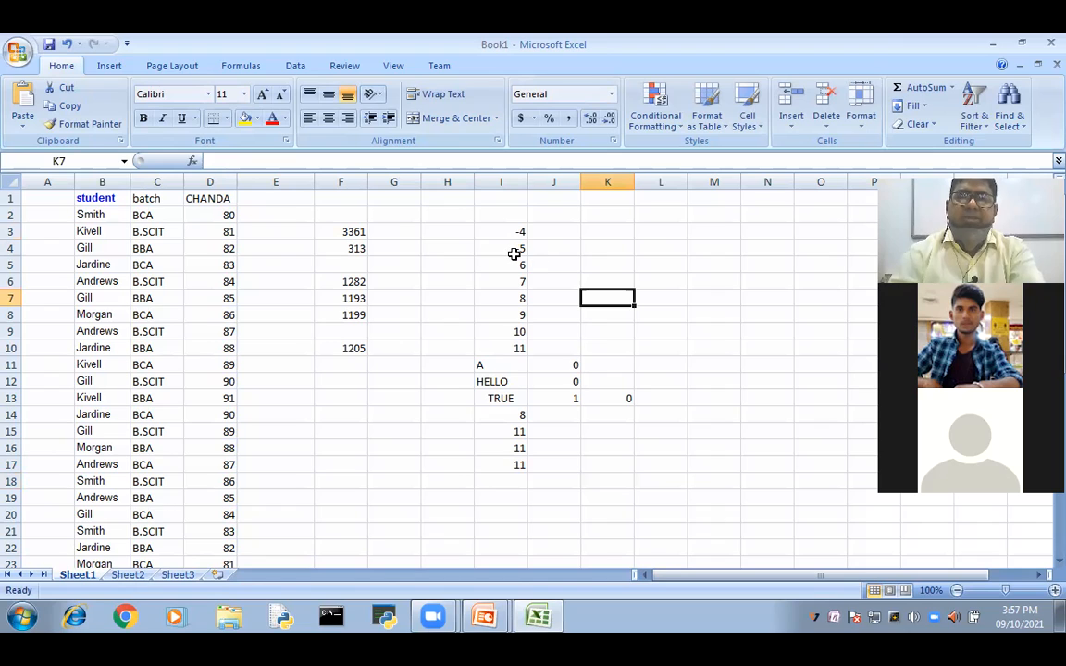
Fill the negative number series down column I to -11 in cell I10.
left_click(515, 253)
left_click_drag(515, 251, 612, 310)
left_click(604, 316)
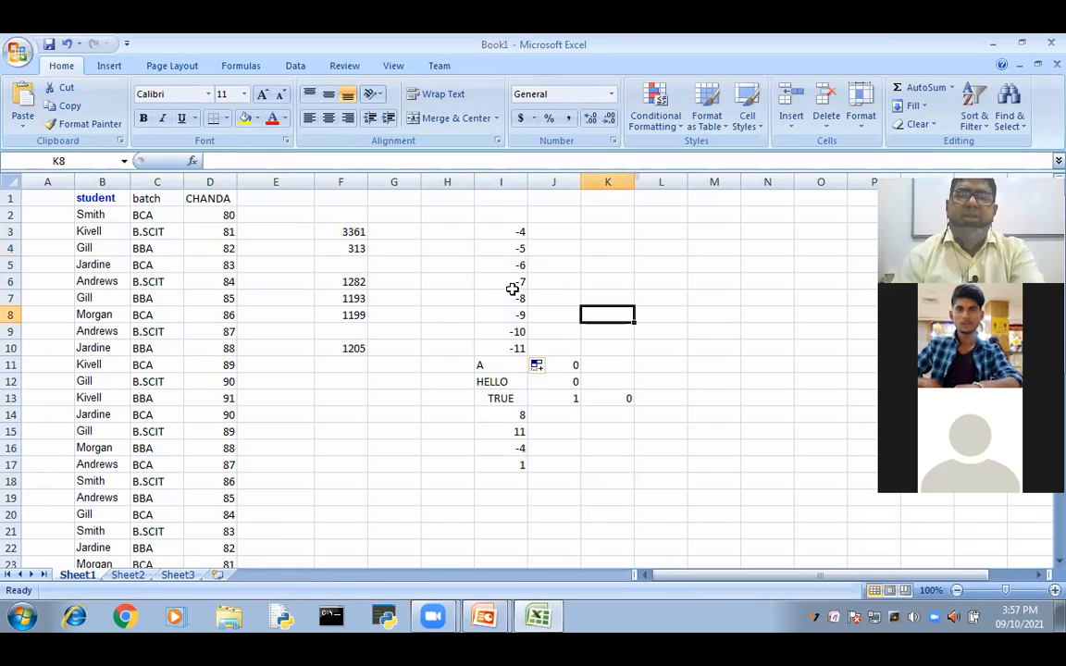
Examine the MAX formula in cell I16 and the MAXA formula in cell I17, including their referenced range.
double_click(500, 450)
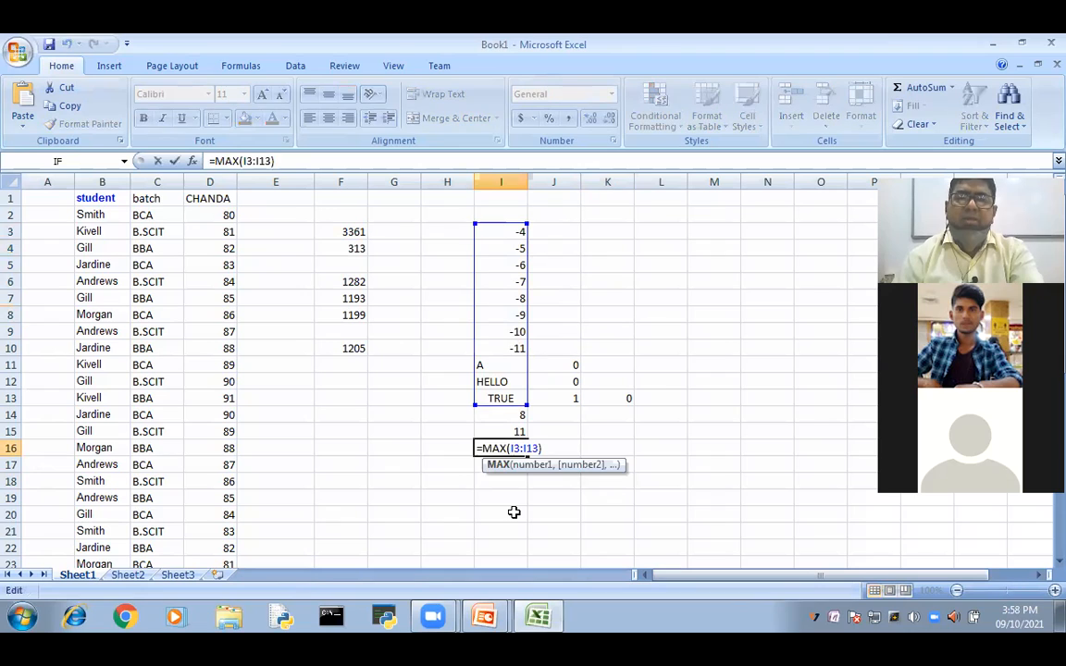
left_click(553, 447)
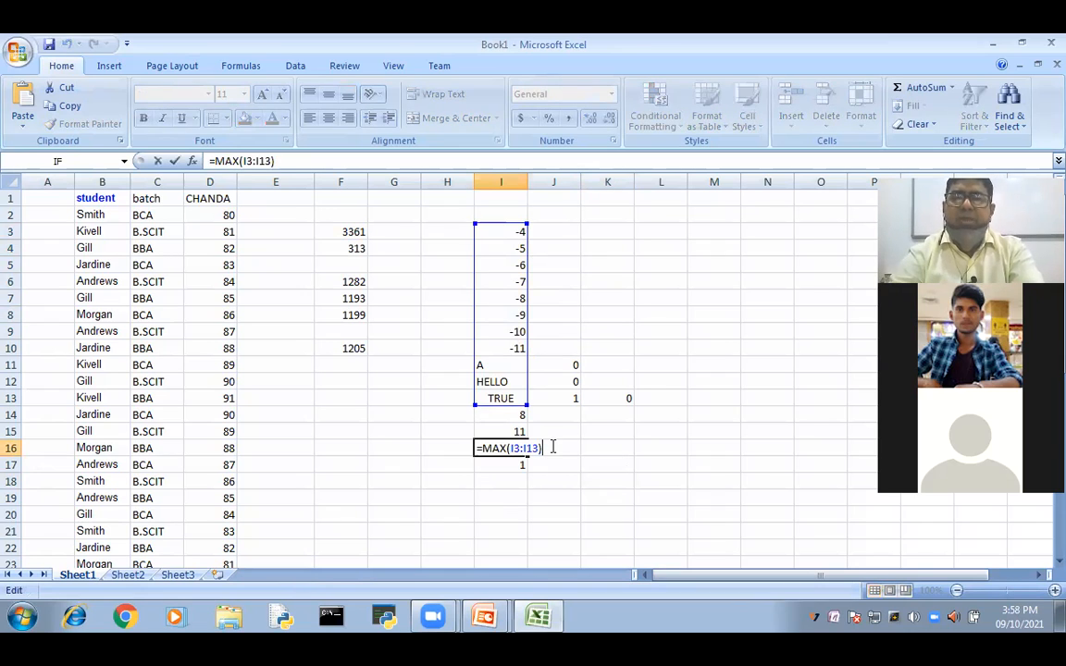
key("Return")
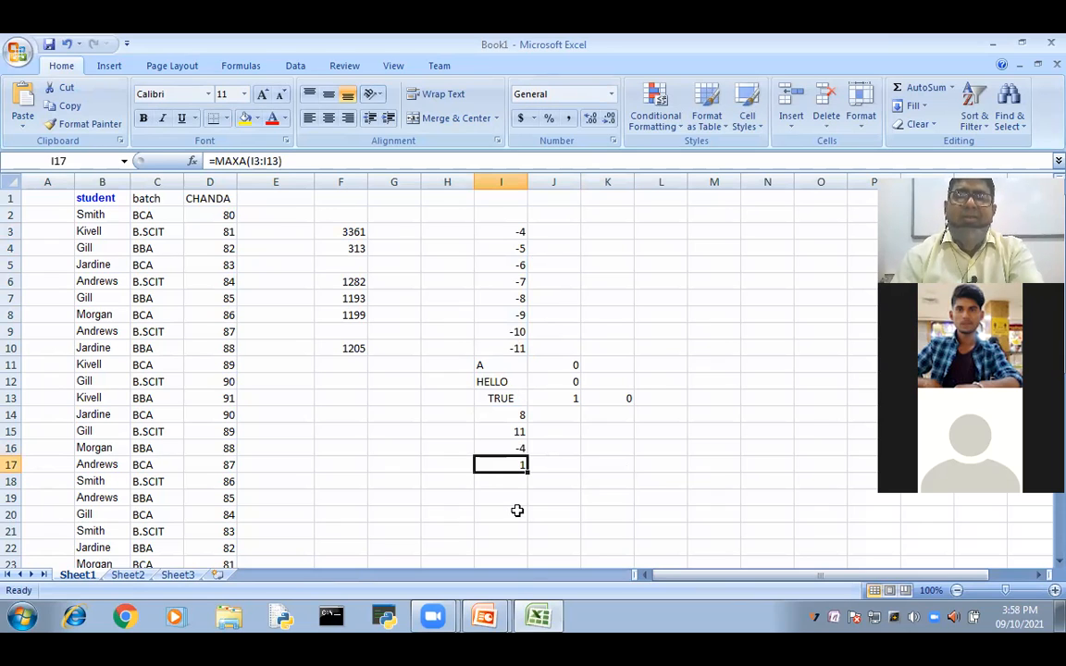
key("F2")
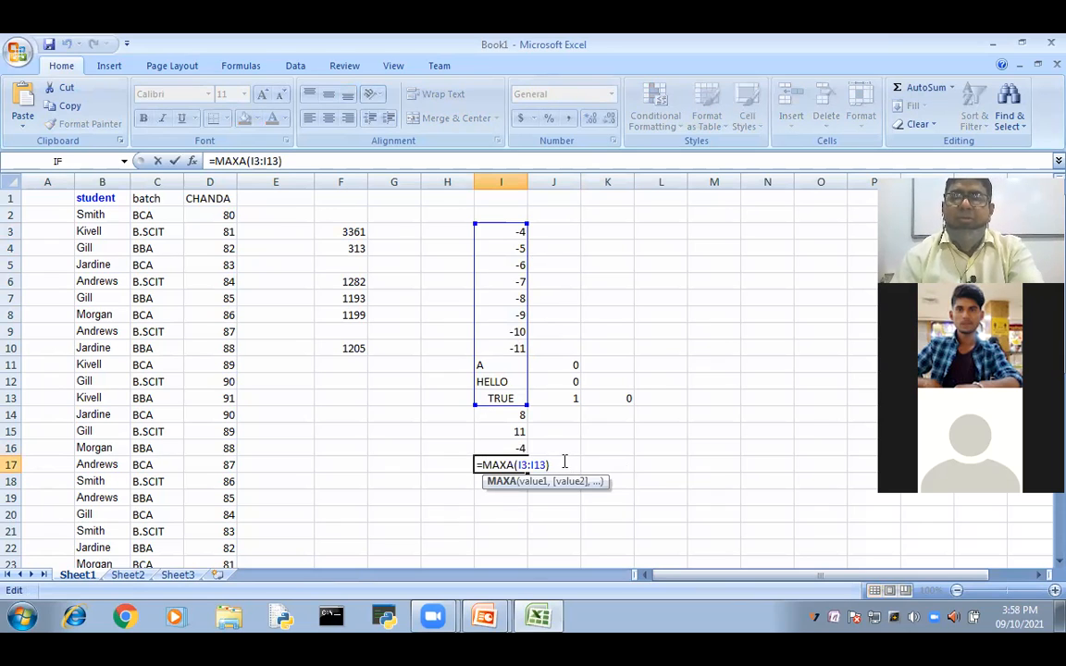
left_click(564, 461)
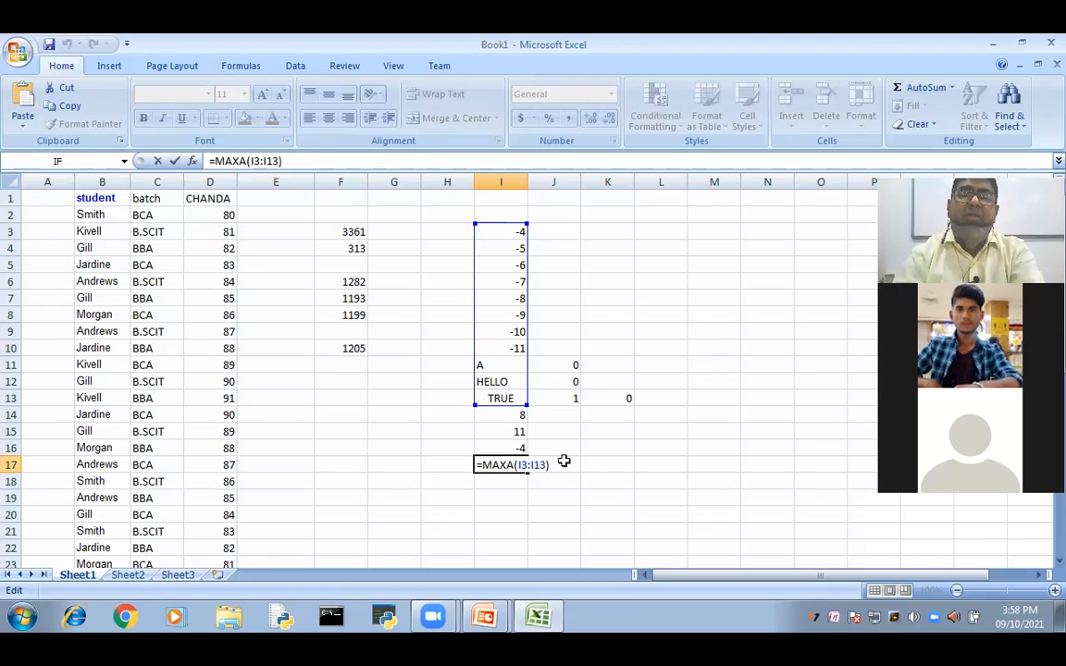
key("Return")
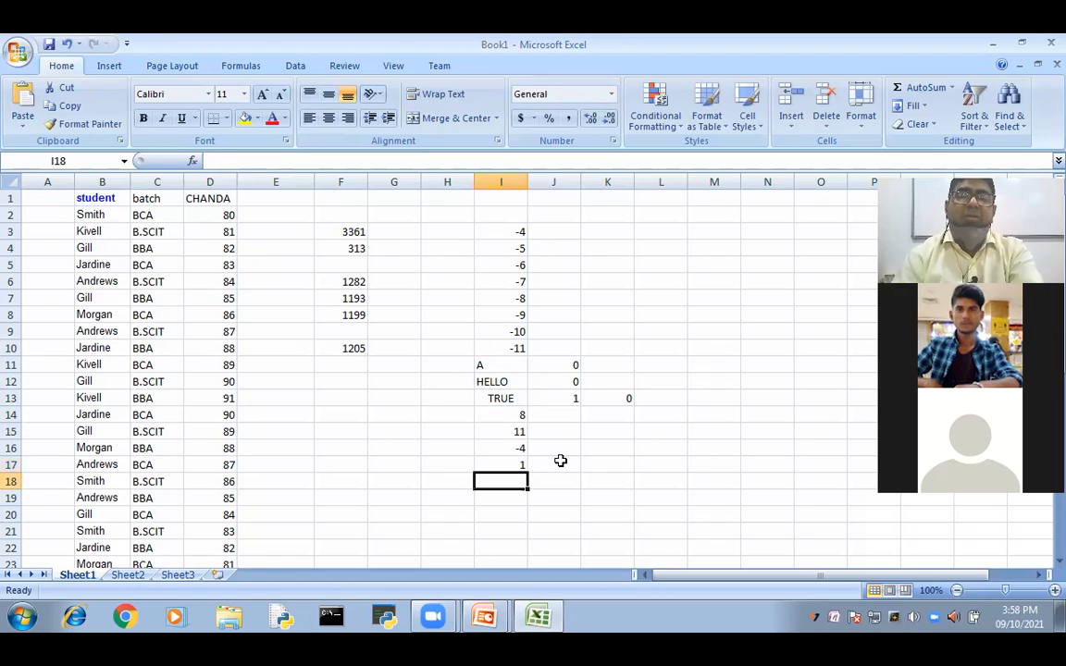
Clear the TRUE value from cell I13 and check the MAXA result in cell I17.
left_click(490, 465)
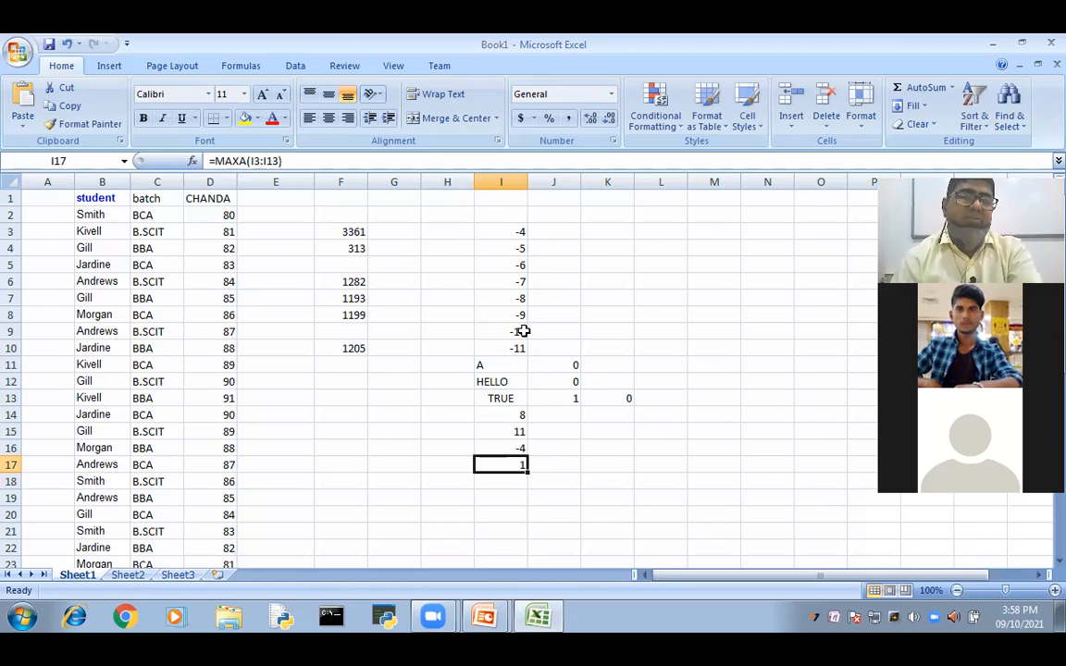
left_click(504, 400)
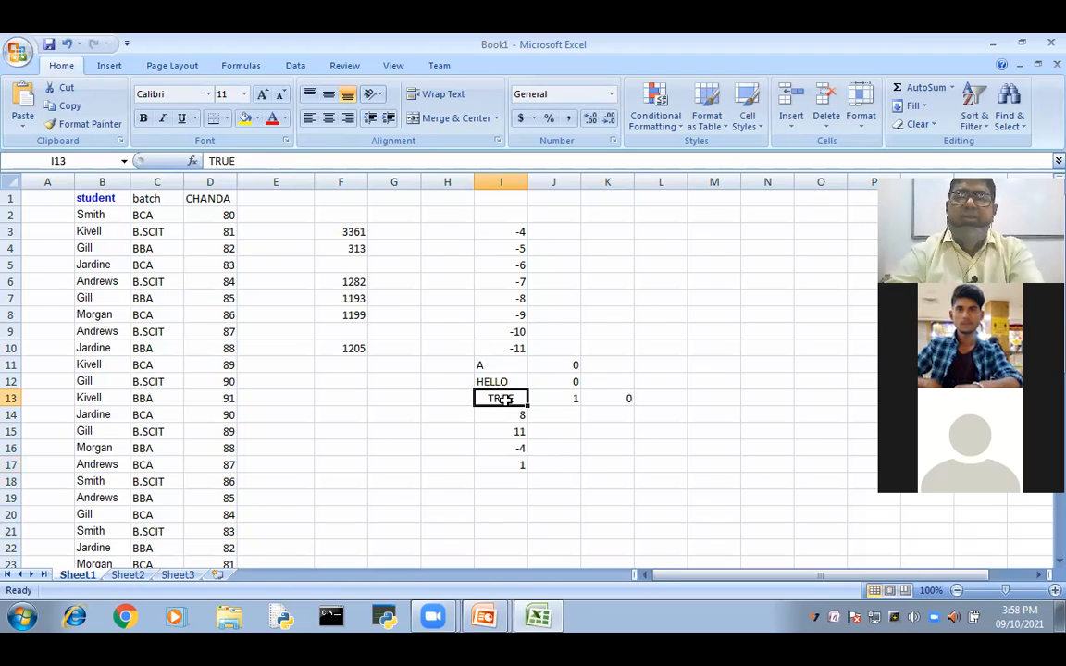
key("Delete")
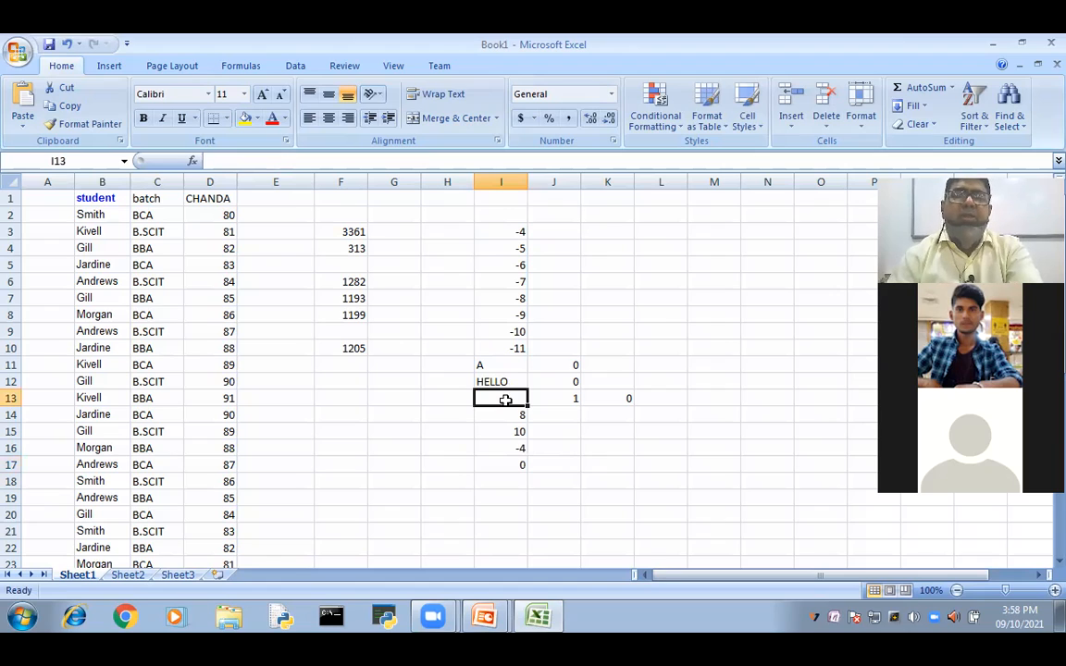
left_click(500, 465)
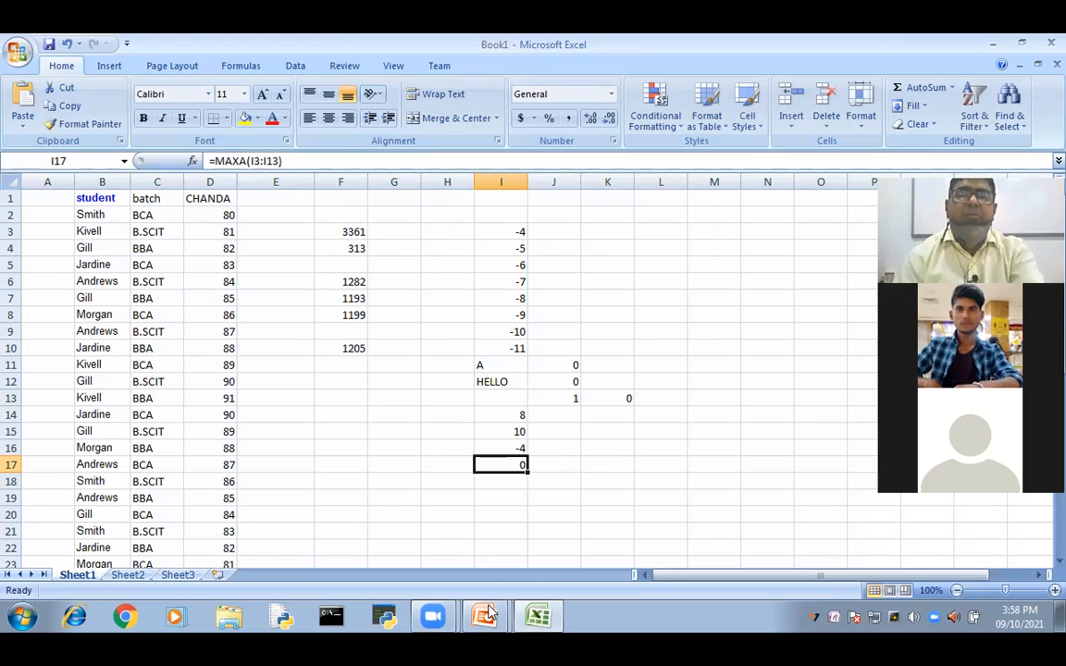
Examine the text values and their numeric equivalents in I11:J12.
mouse_move(491, 614)
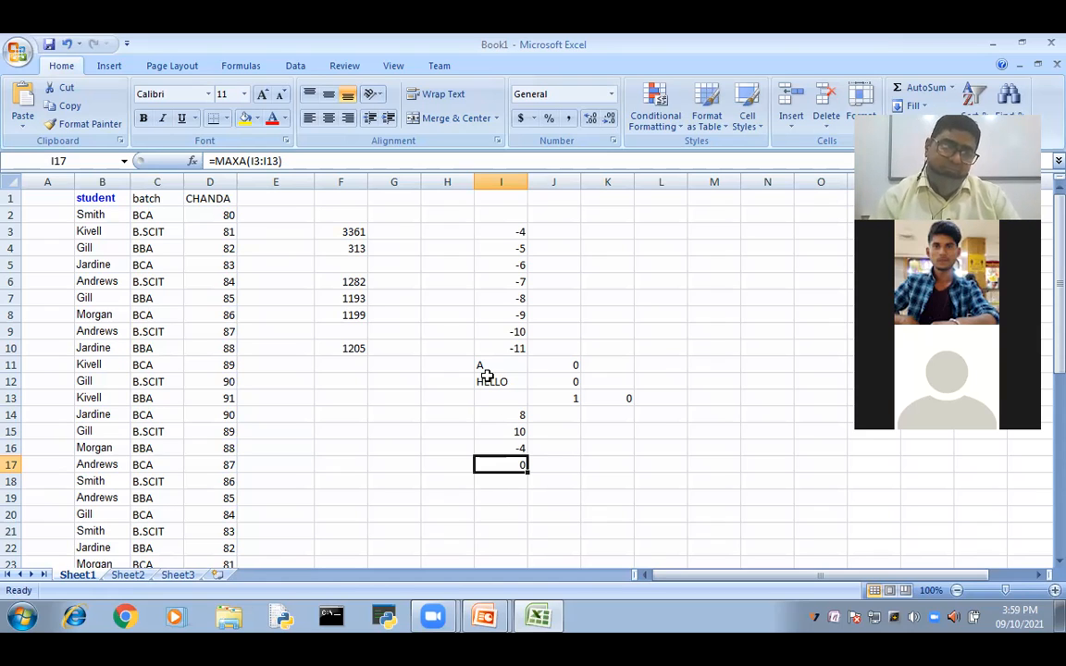
left_click_drag(487, 364, 544, 374)
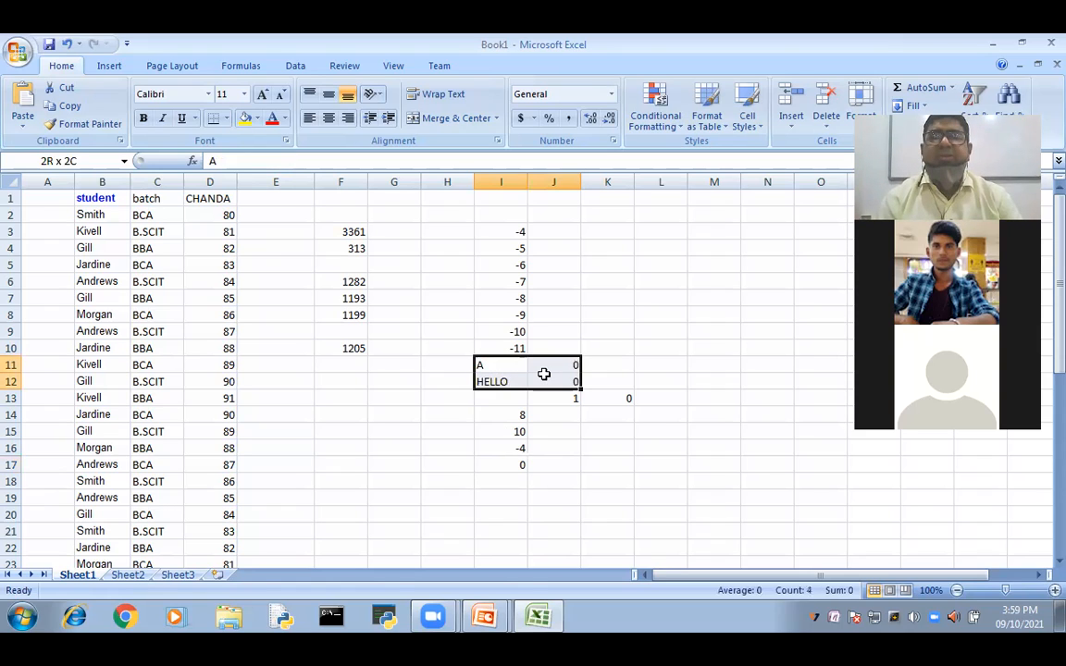
left_click(632, 487)
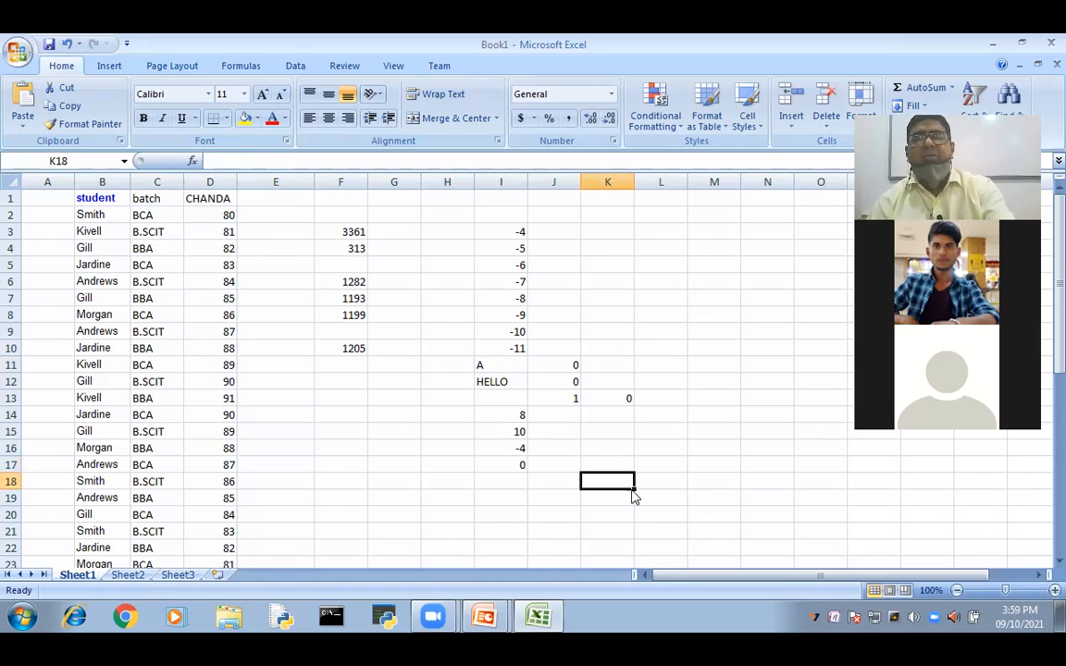
Switch to the PowerPoint slide show and advance from the MAXA() slide to the MAXIFS() slide.
key("alt+Tab")
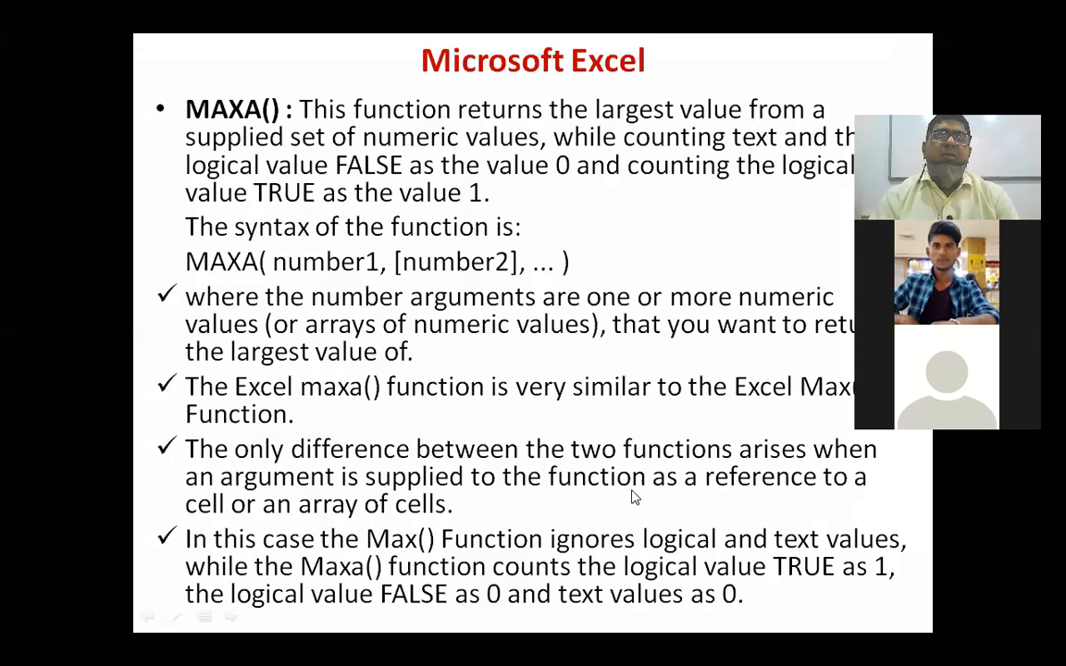
left_click(622, 478)
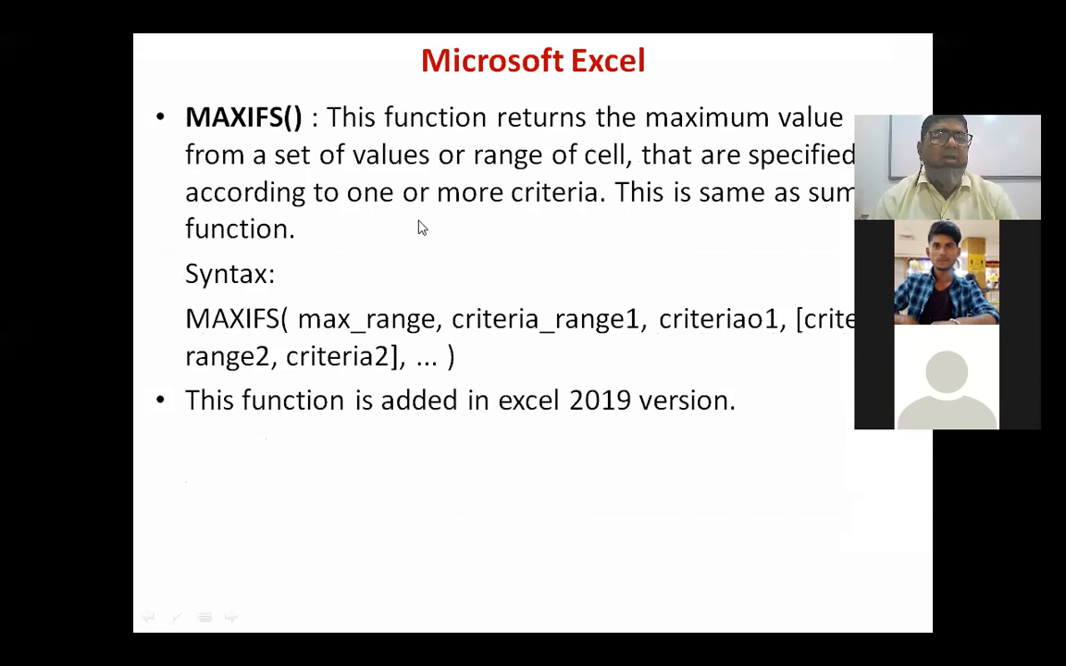